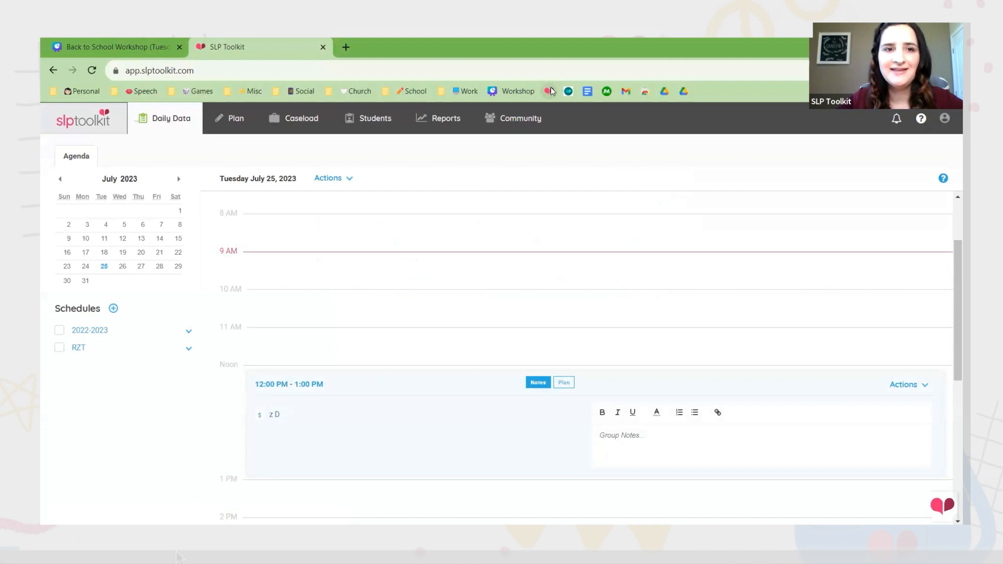
Review the caseload list down to the final entry and select the 6th-grade student.
{"action": "left_click", "coordinate": [290, 126]}
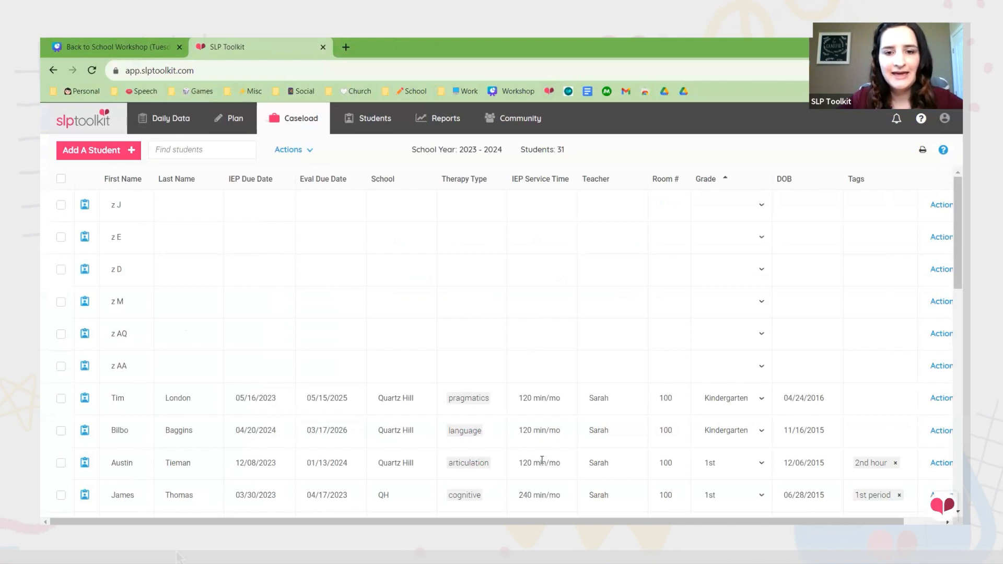
{"action": "scroll", "coordinate": [515, 296], "scroll_direction": "down", "scroll_amount": 5}
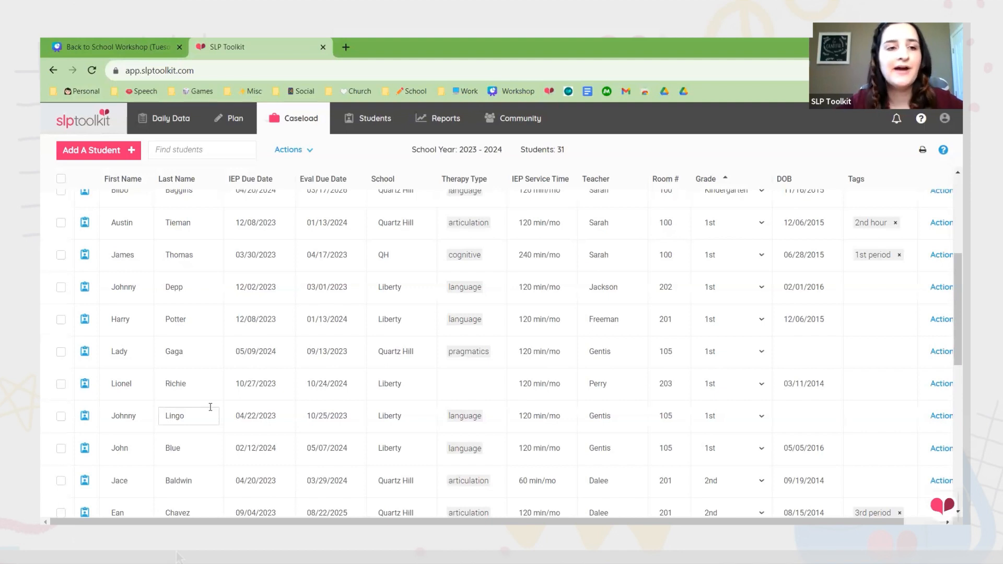
{"action": "scroll", "coordinate": [229, 277], "scroll_direction": "down", "scroll_amount": 3}
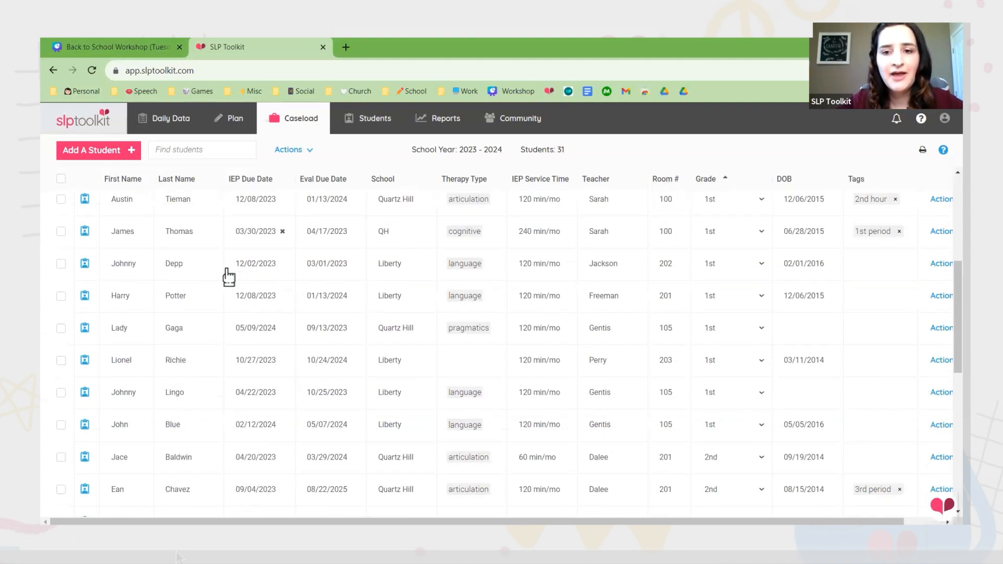
{"action": "scroll", "coordinate": [229, 277], "scroll_direction": "down", "scroll_amount": 3}
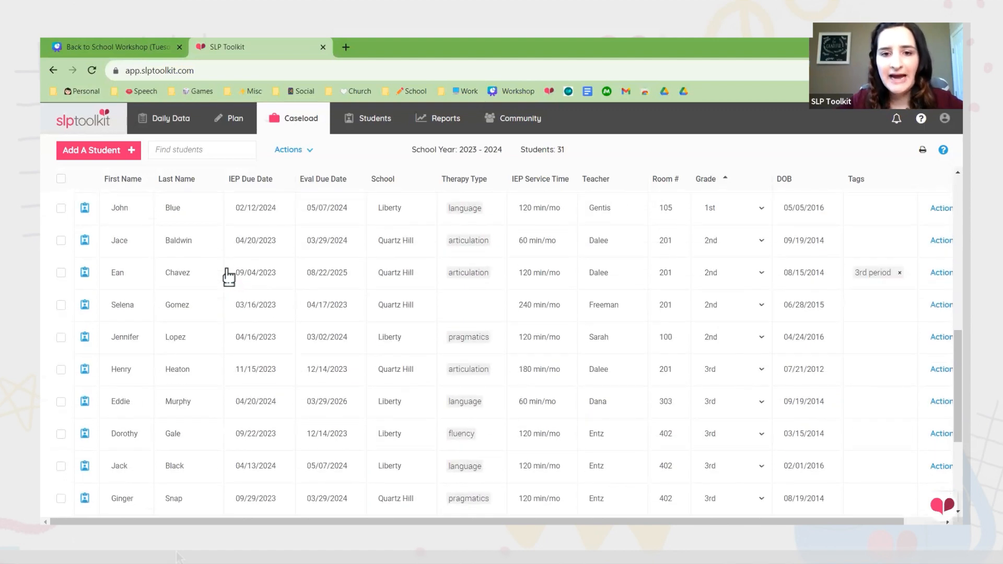
{"action": "scroll", "coordinate": [229, 277], "scroll_direction": "down", "scroll_amount": 2}
{"action": "scroll", "coordinate": [229, 277], "scroll_direction": "up", "scroll_amount": 5}
{"action": "scroll", "coordinate": [229, 277], "scroll_direction": "down", "scroll_amount": 2}
{"action": "scroll", "coordinate": [229, 277], "scroll_direction": "down", "scroll_amount": 6}
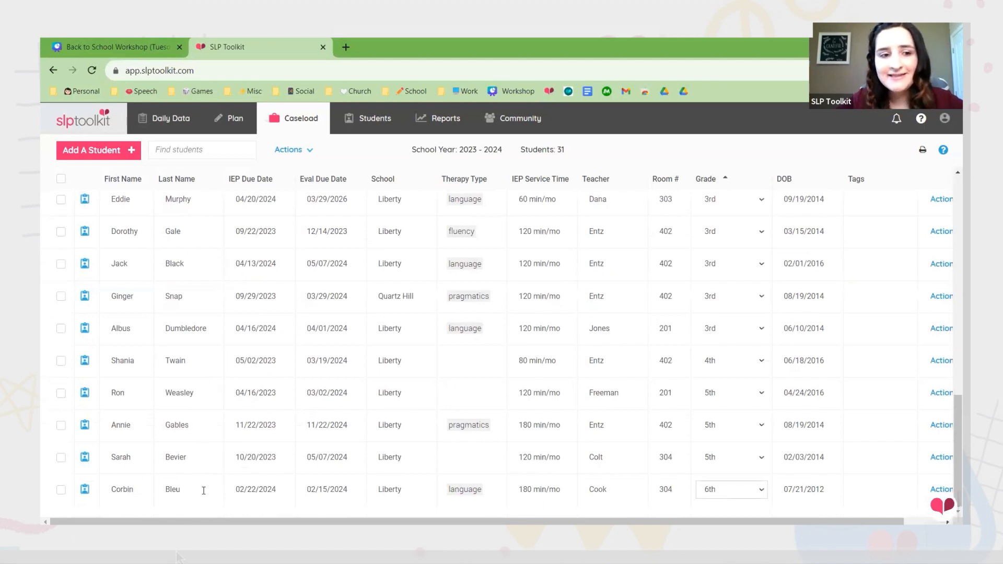
{"action": "left_click", "coordinate": [61, 490]}
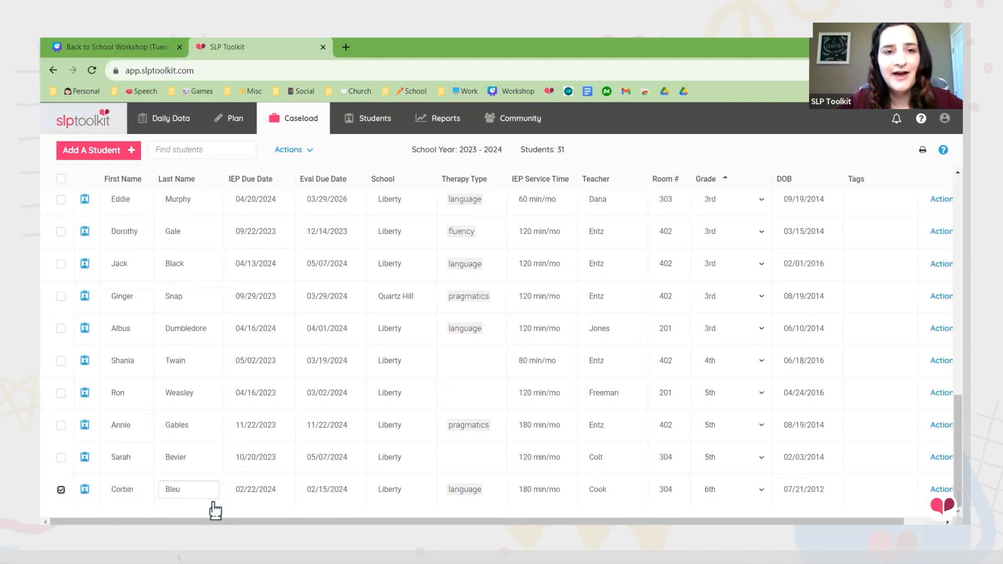
Open the Data Sorted By Goal report and choose the 6th-grade student, last in the student list.
{"action": "left_click", "coordinate": [446, 126]}
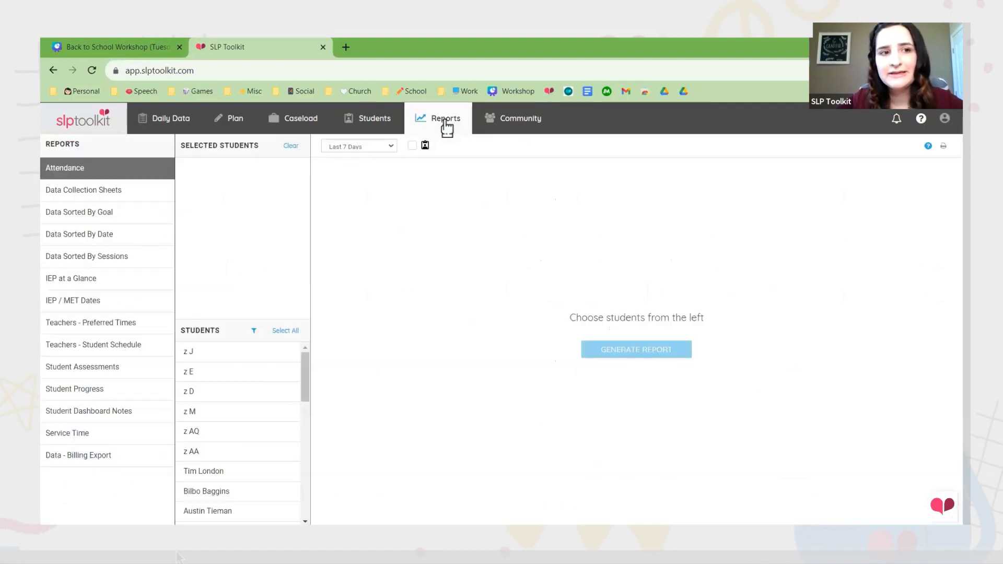
{"action": "left_click", "coordinate": [130, 215]}
{"action": "scroll", "coordinate": [258, 393], "scroll_direction": "down", "scroll_amount": 2}
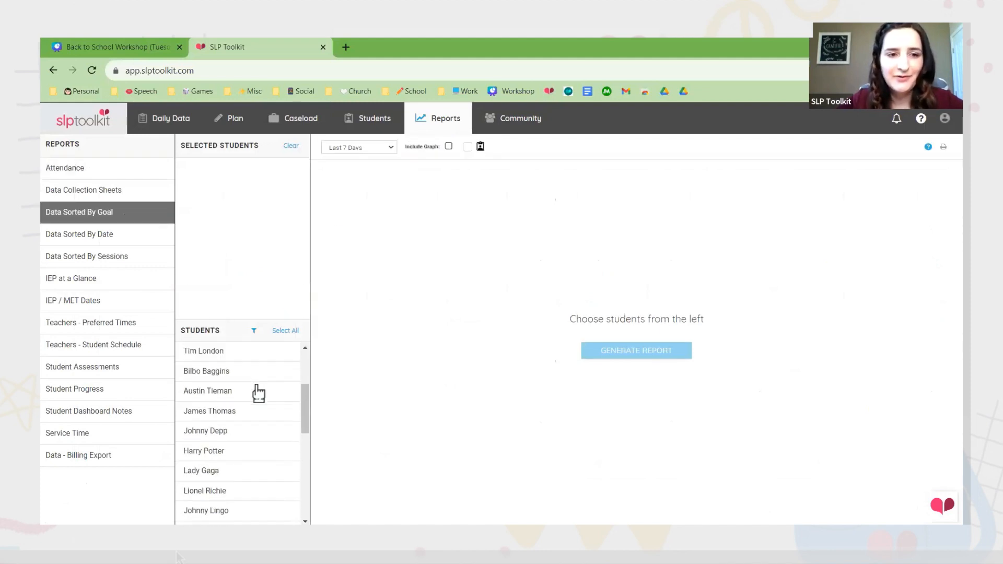
{"action": "scroll", "coordinate": [258, 393], "scroll_direction": "down", "scroll_amount": 5}
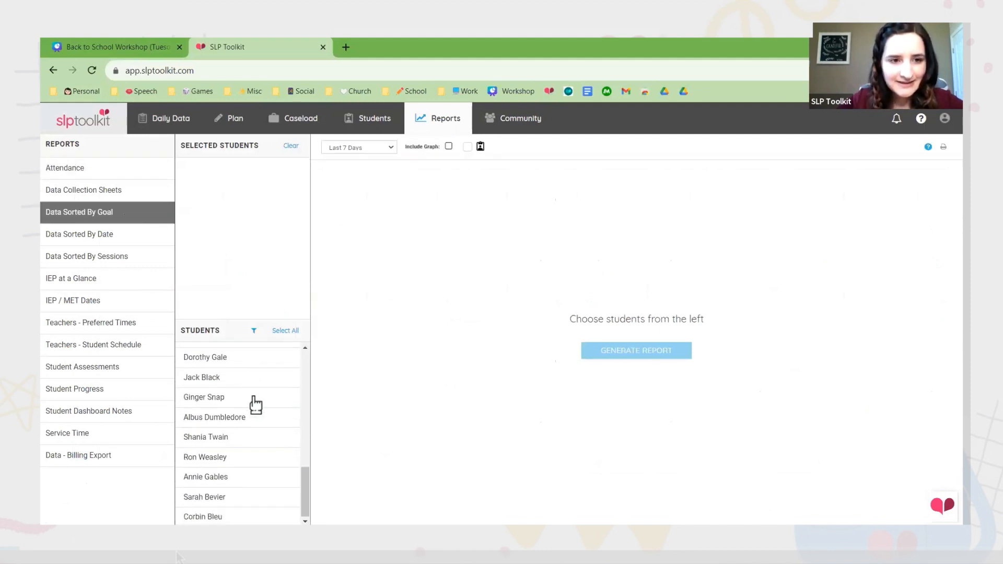
{"action": "left_click", "coordinate": [263, 516]}
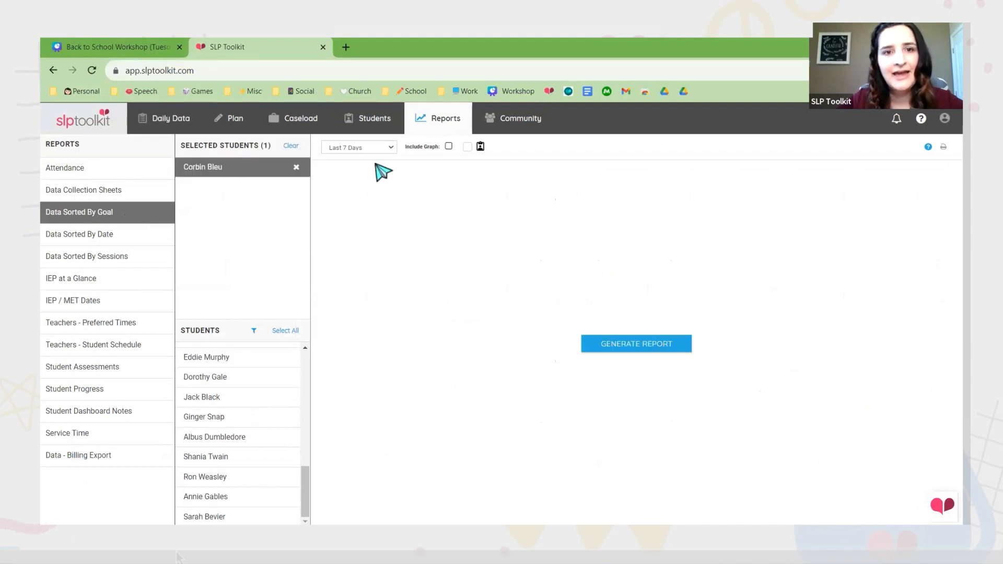
Set the report to a custom date range starting July 4, 2022.
{"action": "left_click", "coordinate": [359, 147]}
{"action": "left_click", "coordinate": [359, 189]}
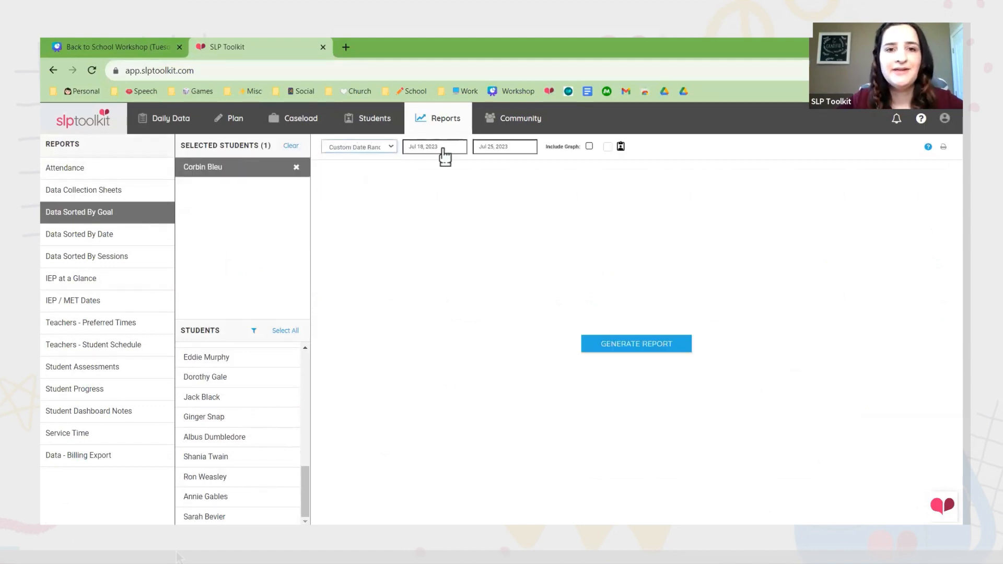
{"action": "left_click", "coordinate": [441, 147]}
{"action": "left_click", "coordinate": [481, 167]}
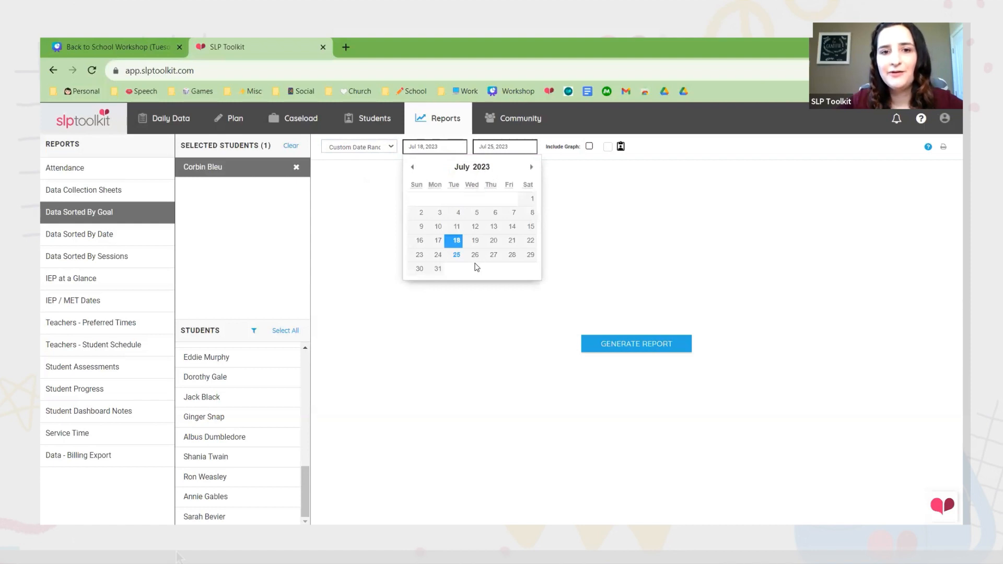
{"action": "left_click", "coordinate": [478, 265]}
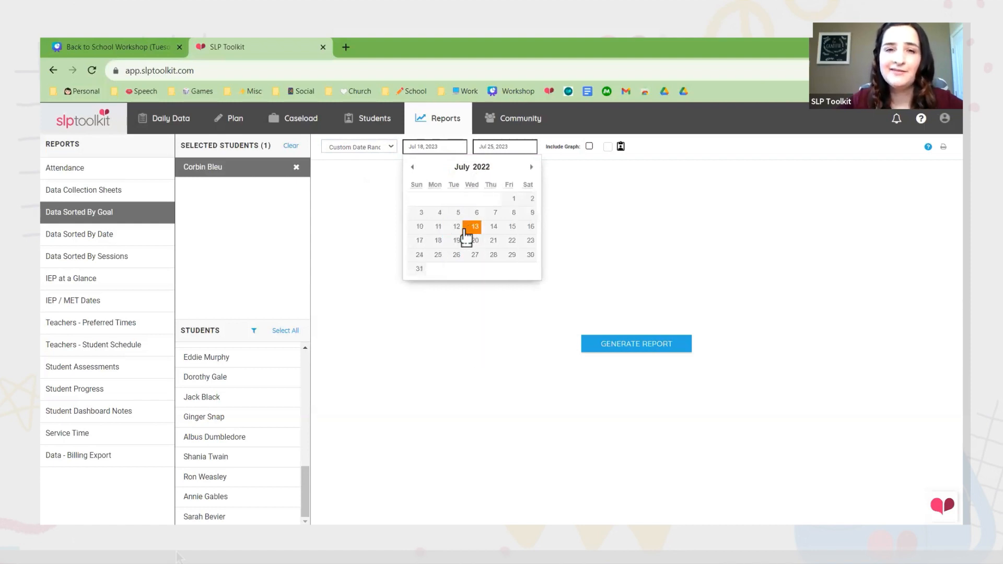
{"action": "left_click", "coordinate": [441, 212]}
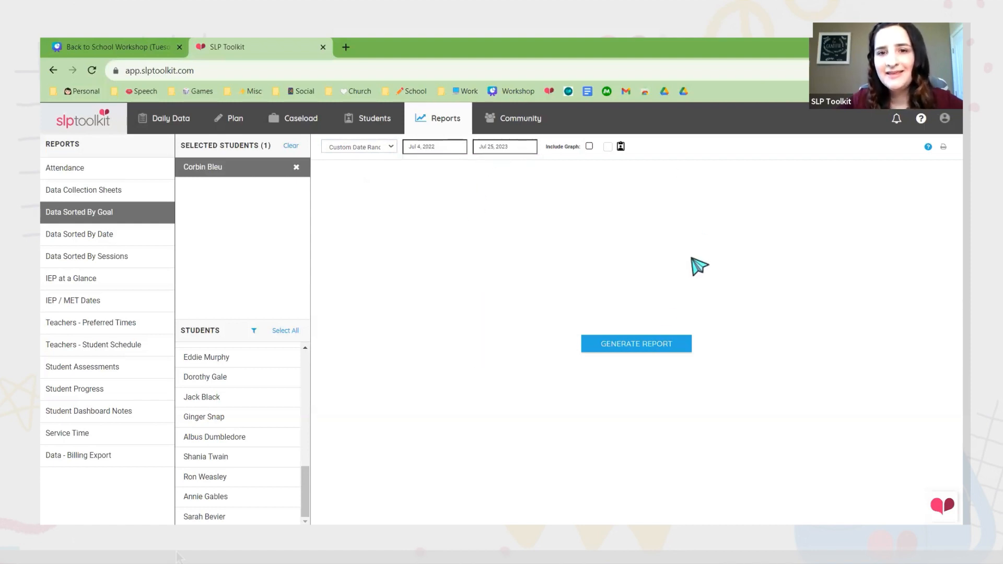
Generate the student's therapy data report, look it over and download it as a PDF.
{"action": "left_click", "coordinate": [639, 345]}
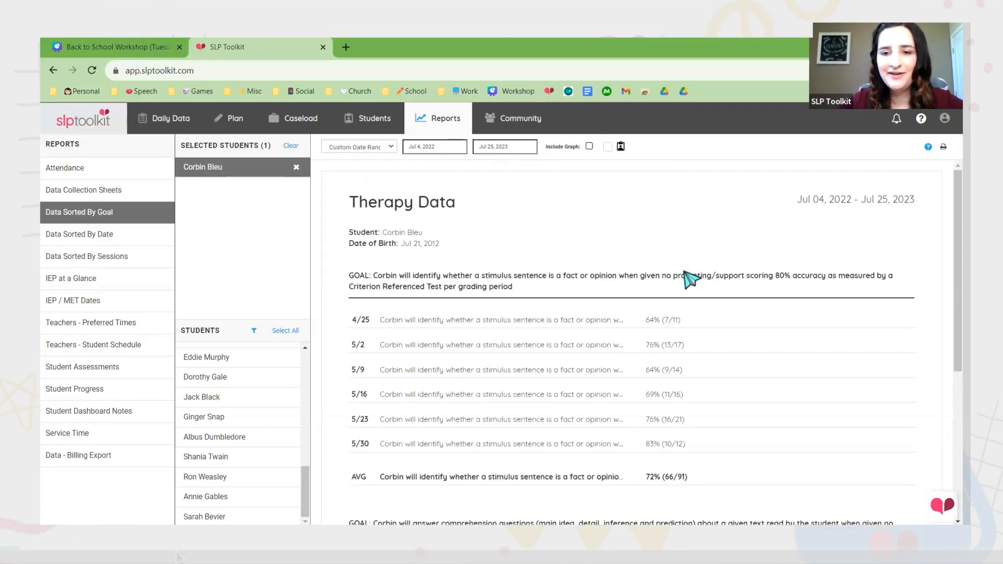
{"action": "scroll", "coordinate": [659, 246], "scroll_direction": "down", "scroll_amount": 3}
{"action": "scroll", "coordinate": [747, 235], "scroll_direction": "up", "scroll_amount": 2}
{"action": "scroll", "coordinate": [799, 194], "scroll_direction": "up", "scroll_amount": 1}
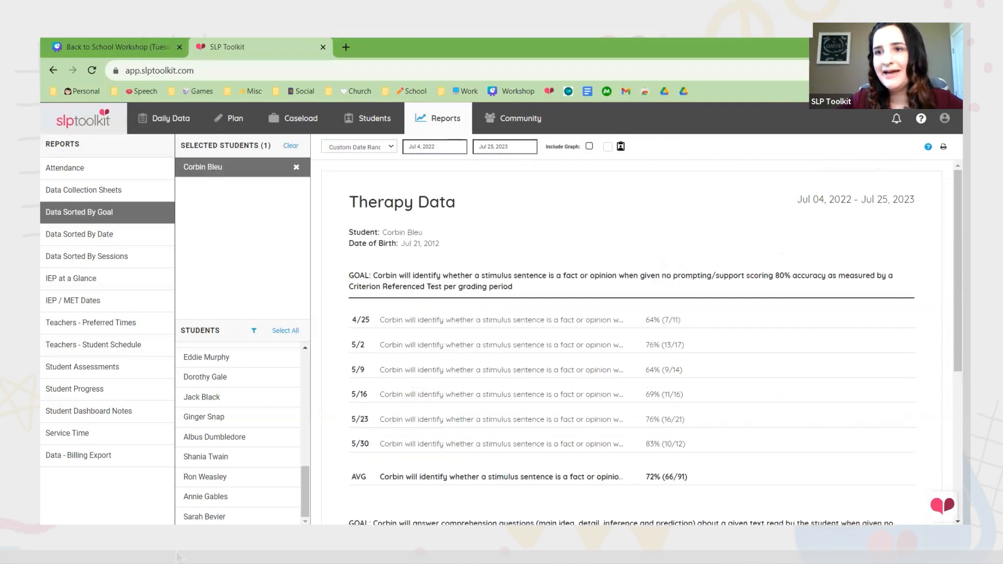
{"action": "left_click", "coordinate": [944, 148]}
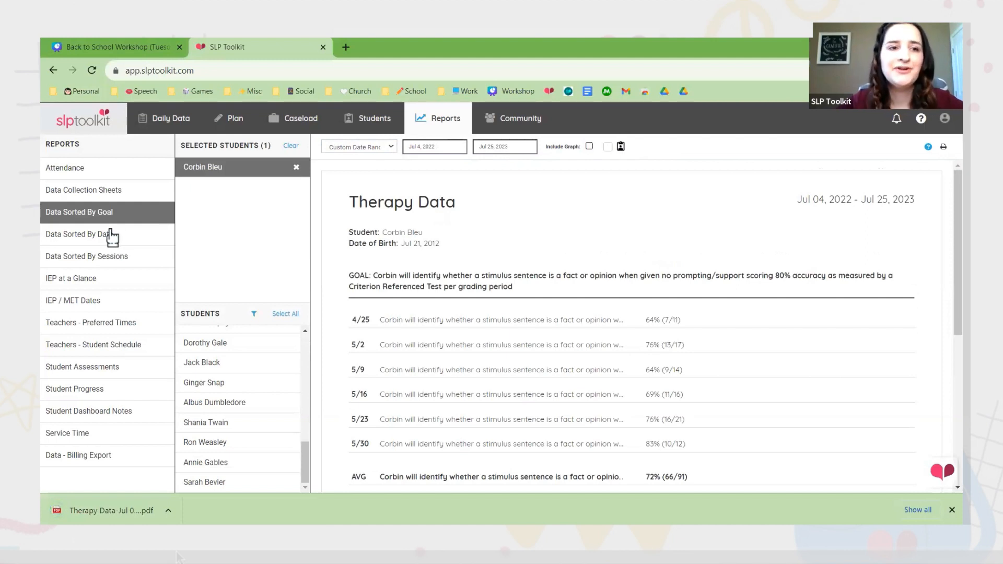
View the student's Data Sorted By Date, Data - Billing Export and Attendance reports and dismiss the finished download.
{"action": "left_click", "coordinate": [138, 242]}
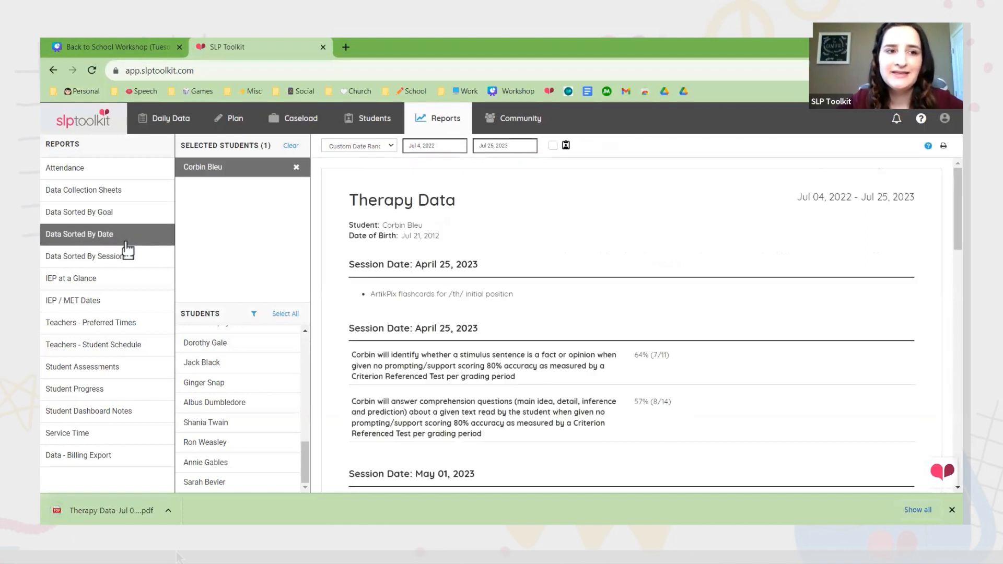
{"action": "left_click", "coordinate": [142, 460]}
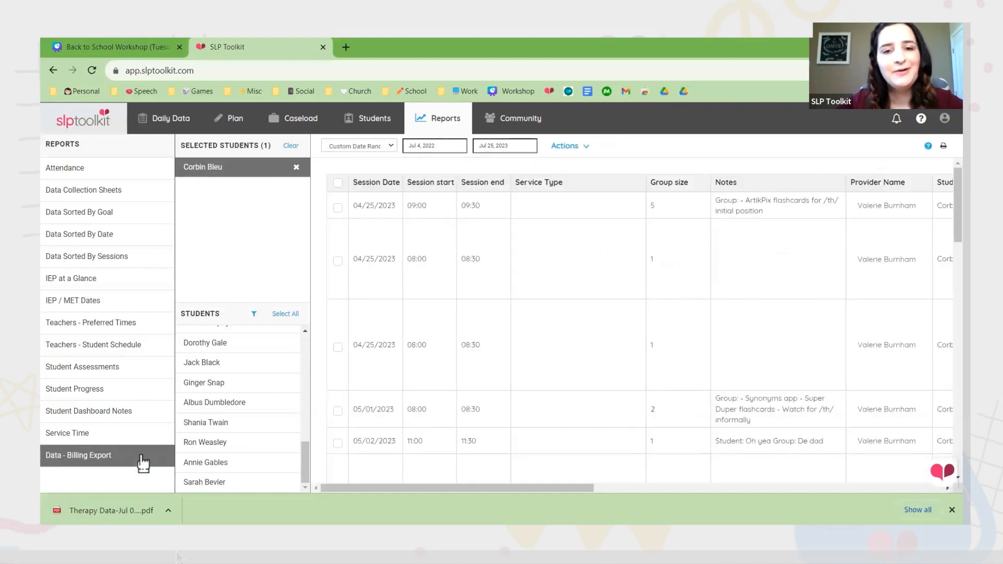
{"action": "left_click", "coordinate": [143, 177]}
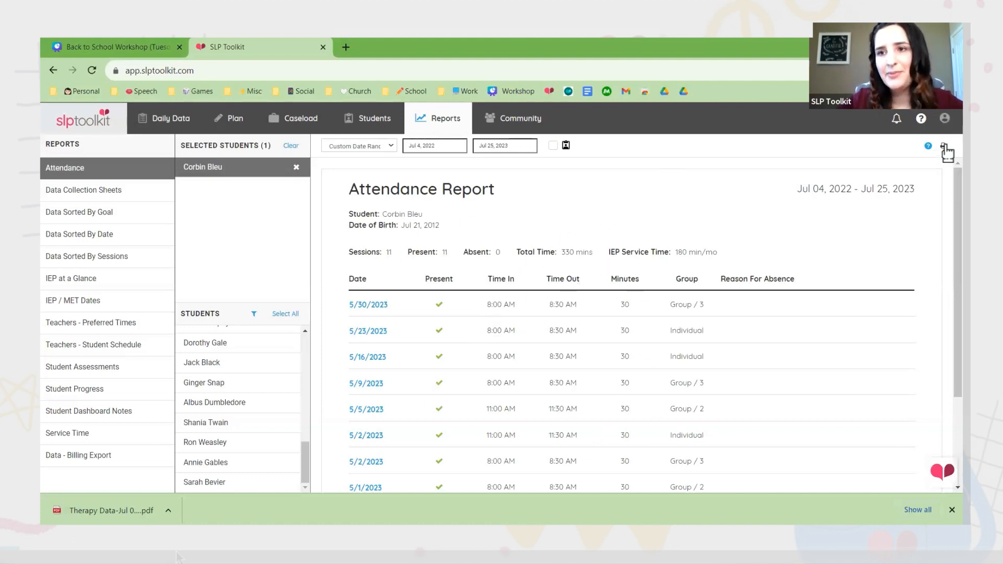
{"action": "left_click", "coordinate": [950, 510]}
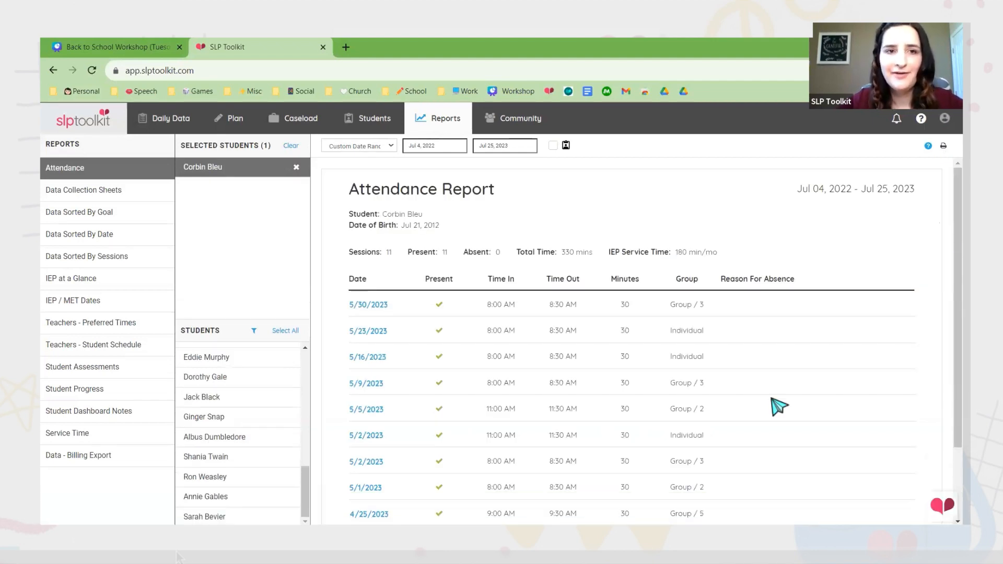
Archive the 6th-grade student at the end of the caseload.
{"action": "left_click", "coordinate": [319, 128]}
{"action": "scroll", "coordinate": [322, 212], "scroll_direction": "down", "scroll_amount": 10}
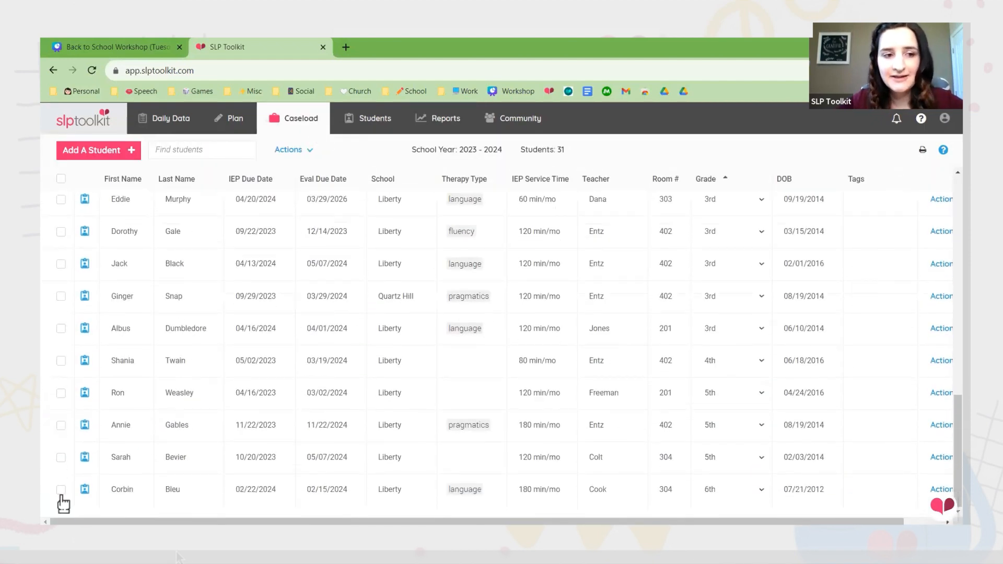
{"action": "left_click", "coordinate": [61, 490]}
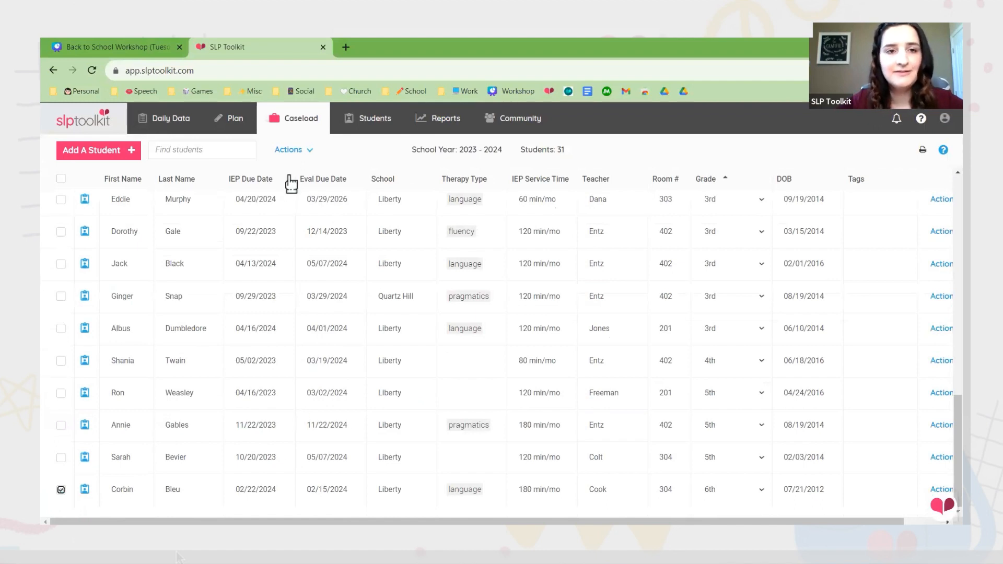
{"action": "left_click", "coordinate": [304, 153]}
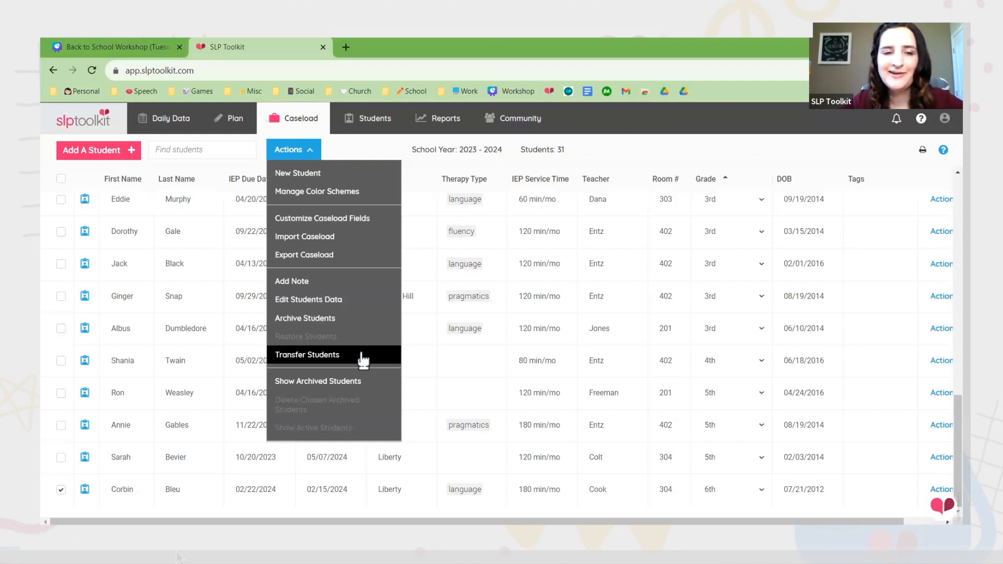
{"action": "left_click", "coordinate": [373, 319]}
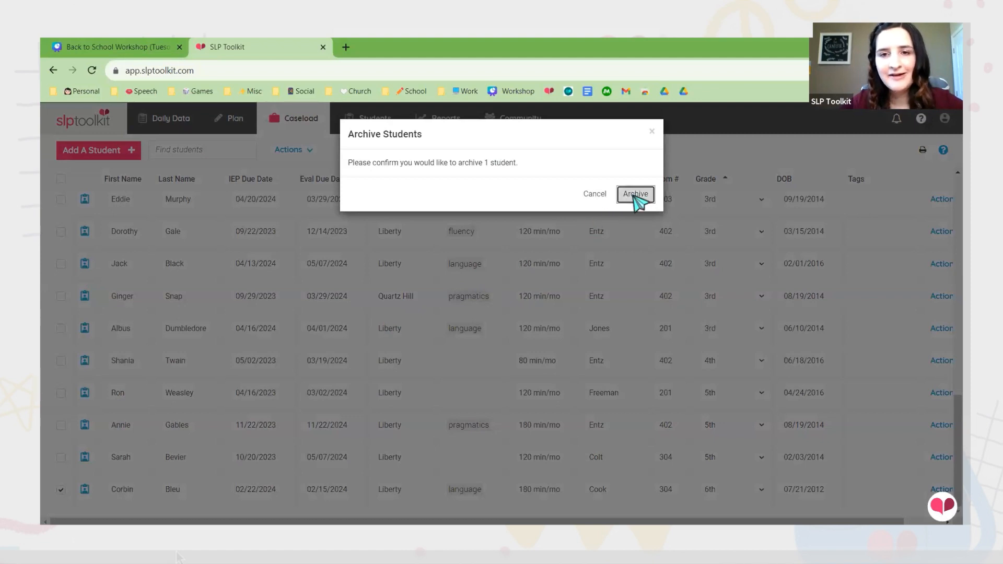
{"action": "left_click", "coordinate": [637, 193]}
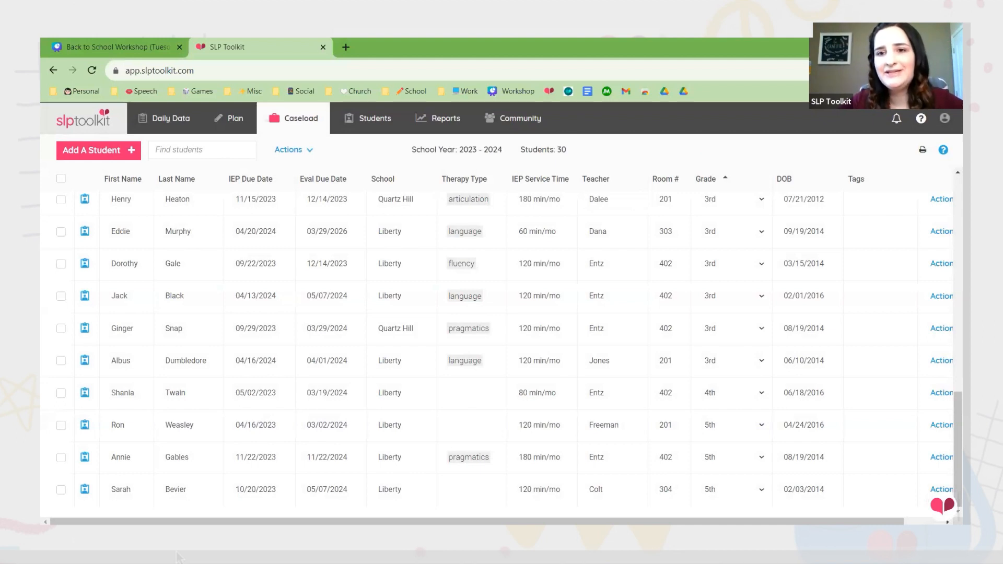
Sort the caseload by first name.
{"action": "scroll", "coordinate": [772, 253], "scroll_direction": "up", "scroll_amount": 5}
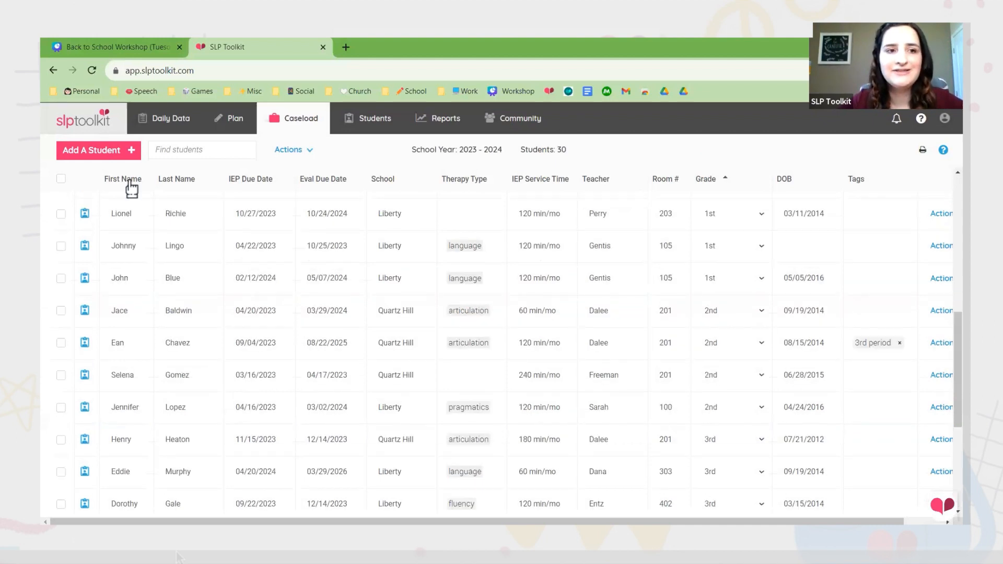
{"action": "left_click", "coordinate": [131, 183]}
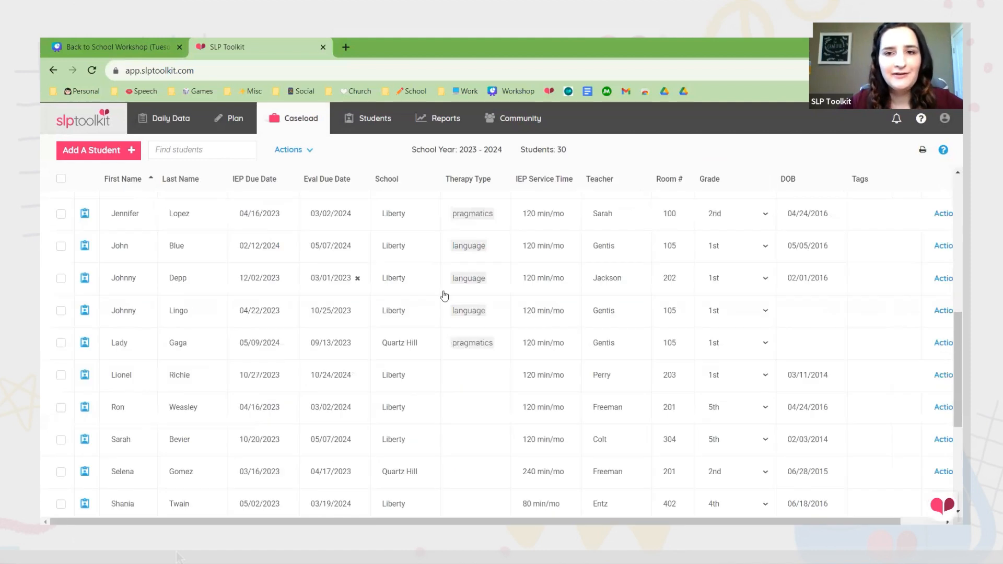
{"action": "scroll", "coordinate": [448, 298], "scroll_direction": "up", "scroll_amount": 5}
{"action": "scroll", "coordinate": [448, 298], "scroll_direction": "up", "scroll_amount": 3}
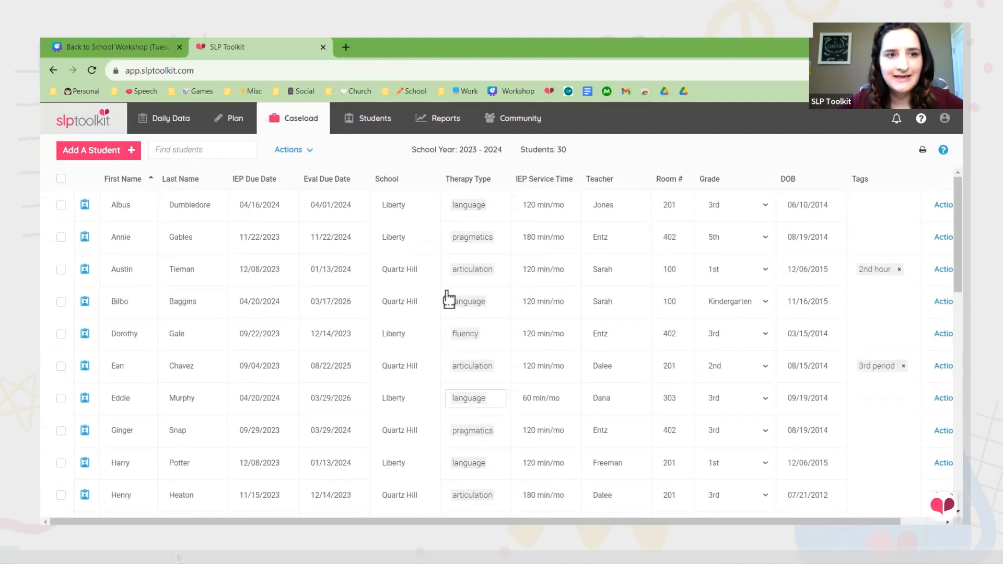
Sort the caseload by grade, try the descending order, and return to ascending order.
{"action": "left_click", "coordinate": [746, 184]}
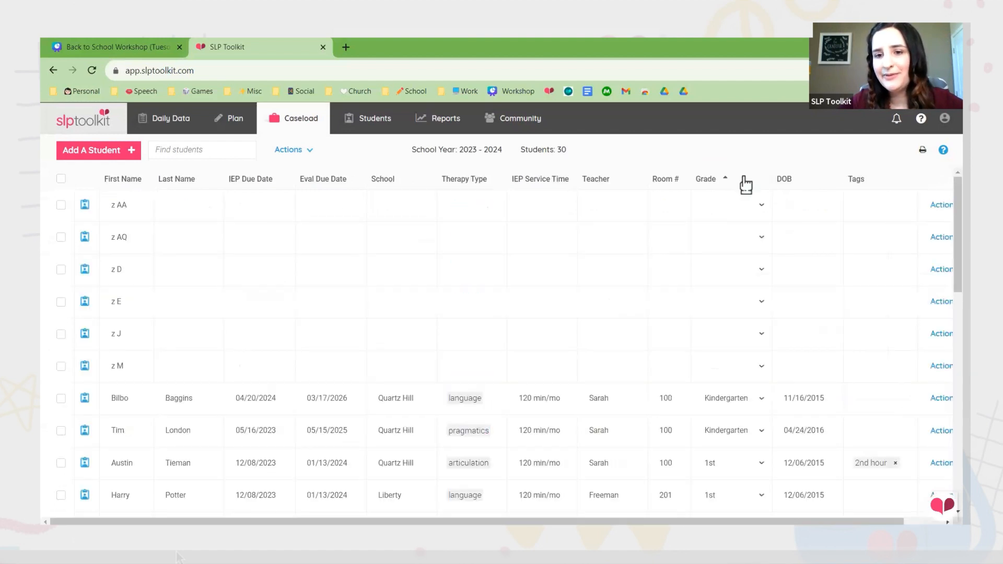
{"action": "scroll", "coordinate": [751, 224], "scroll_direction": "down", "scroll_amount": 3}
{"action": "scroll", "coordinate": [750, 224], "scroll_direction": "down", "scroll_amount": 2}
{"action": "scroll", "coordinate": [738, 220], "scroll_direction": "up", "scroll_amount": 2}
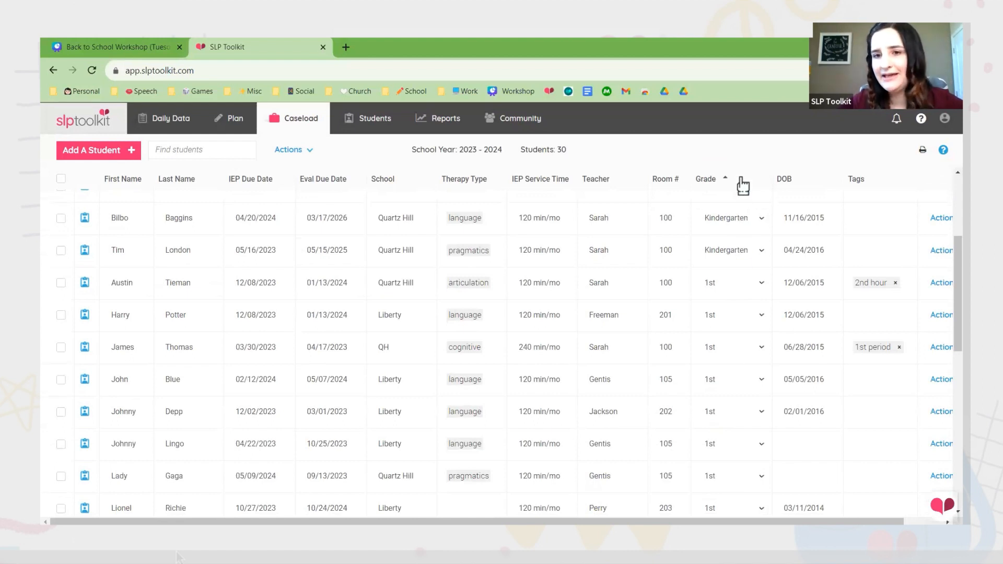
{"action": "left_click", "coordinate": [743, 185]}
{"action": "scroll", "coordinate": [739, 275], "scroll_direction": "up", "scroll_amount": 3}
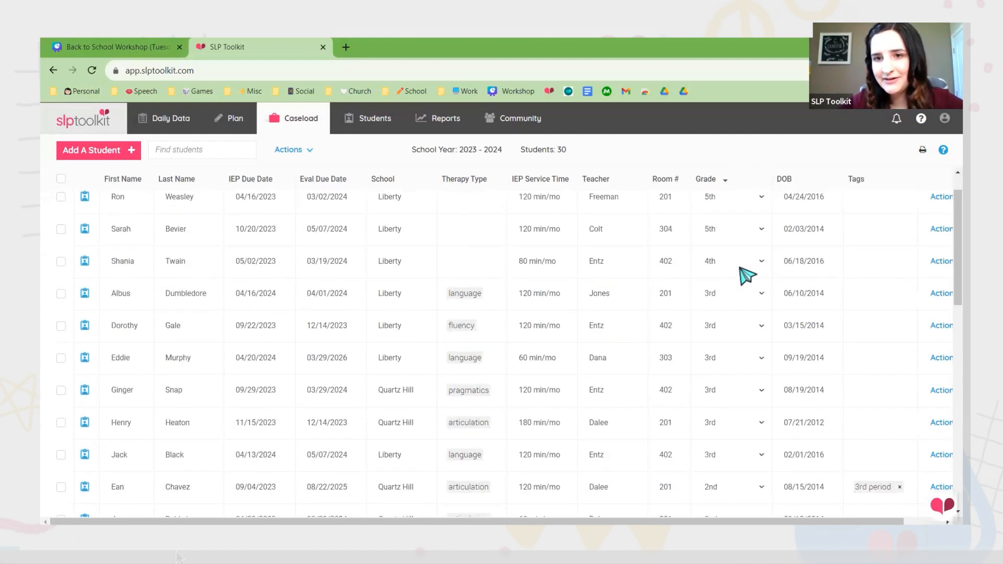
{"action": "left_click", "coordinate": [739, 186]}
{"action": "scroll", "coordinate": [739, 225], "scroll_direction": "down", "scroll_amount": 4}
{"action": "scroll", "coordinate": [739, 226], "scroll_direction": "up", "scroll_amount": 1}
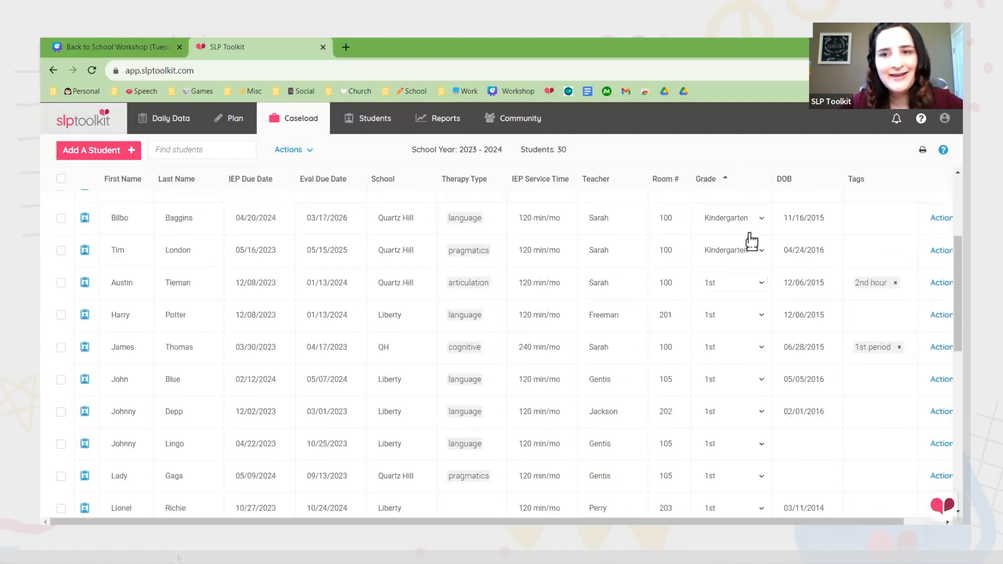
Advance the two Kindergarten students in the caseload to 1st grade.
{"action": "left_click", "coordinate": [732, 218]}
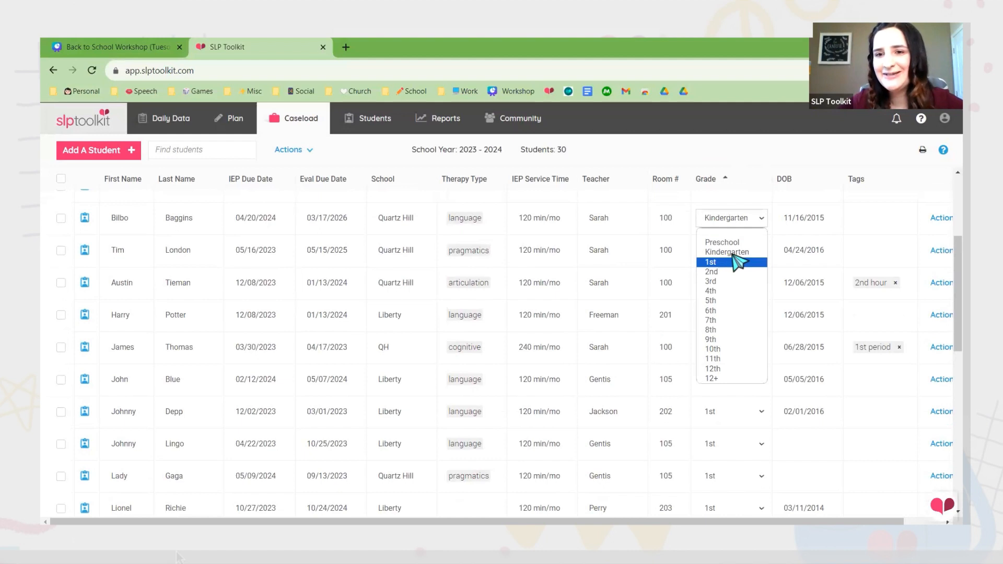
{"action": "left_click", "coordinate": [734, 261]}
{"action": "left_click", "coordinate": [732, 250]}
{"action": "left_click", "coordinate": [733, 295]}
Advance the eight students originally listed in 1st grade, beginning with the one tagged 2nd hour, to 2nd grade.
{"action": "left_click", "coordinate": [732, 283]}
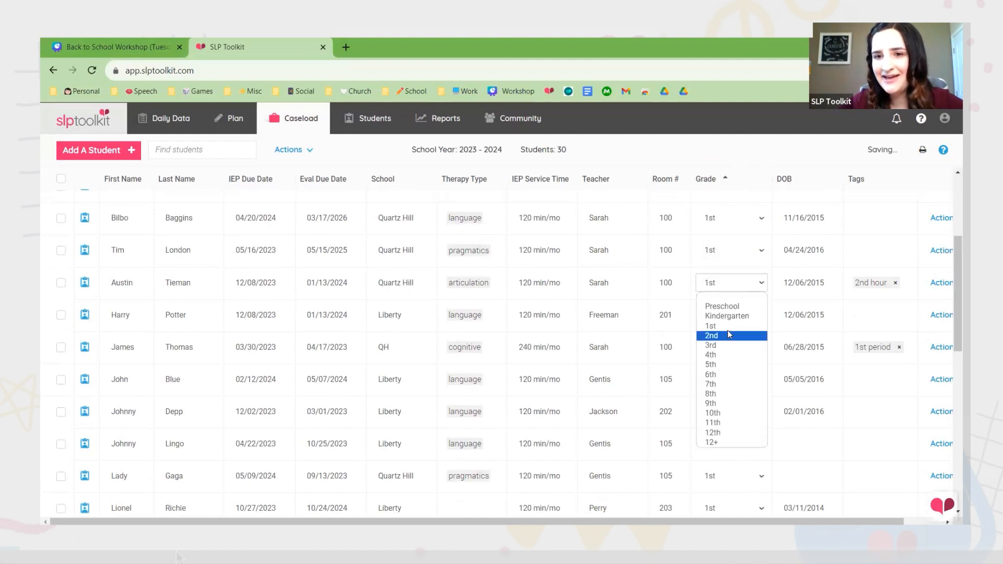
{"action": "left_click", "coordinate": [731, 336]}
{"action": "left_click", "coordinate": [731, 315]}
{"action": "left_click", "coordinate": [732, 368]}
{"action": "scroll", "coordinate": [729, 294], "scroll_direction": "down", "scroll_amount": 1}
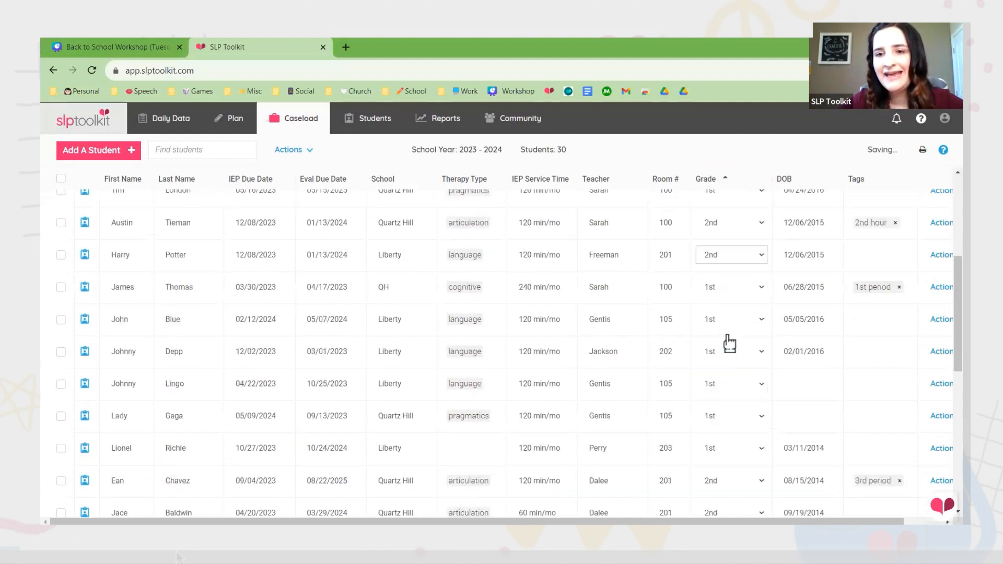
{"action": "left_click", "coordinate": [731, 290]}
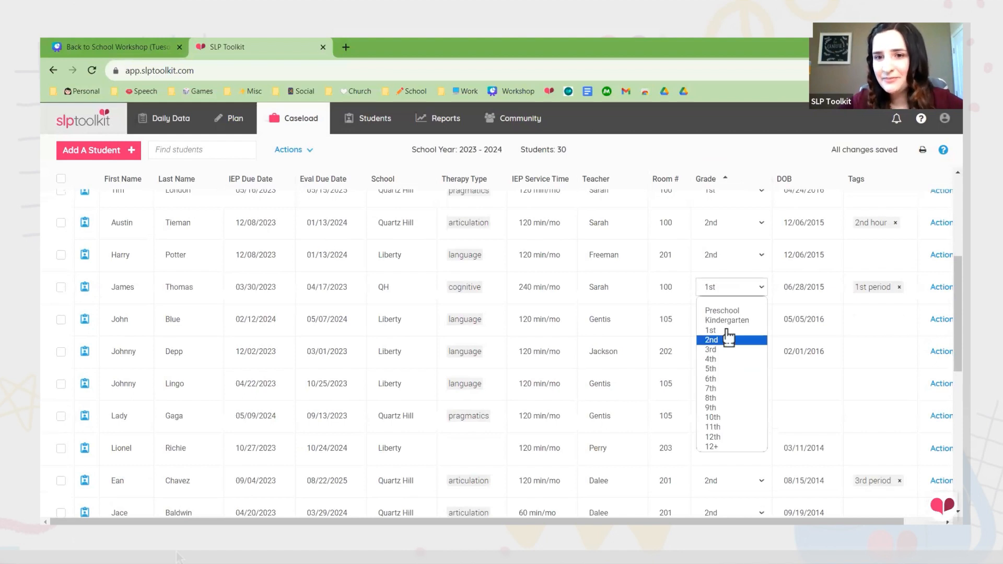
{"action": "left_click", "coordinate": [734, 334]}
{"action": "left_click", "coordinate": [729, 323]}
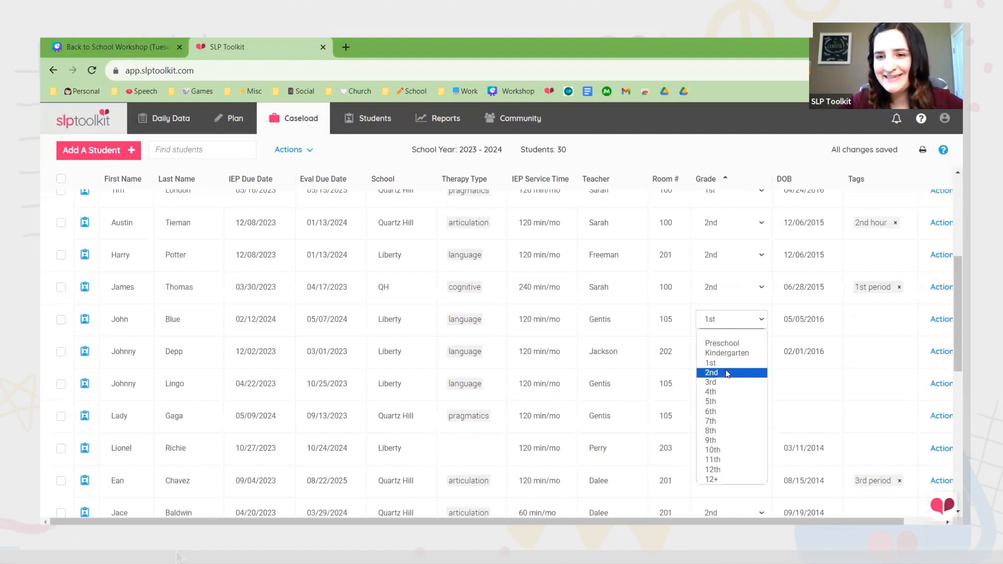
{"action": "left_click", "coordinate": [728, 374]}
{"action": "left_click", "coordinate": [731, 351]}
{"action": "left_click", "coordinate": [727, 405]}
{"action": "scroll", "coordinate": [725, 270], "scroll_direction": "down", "scroll_amount": 2}
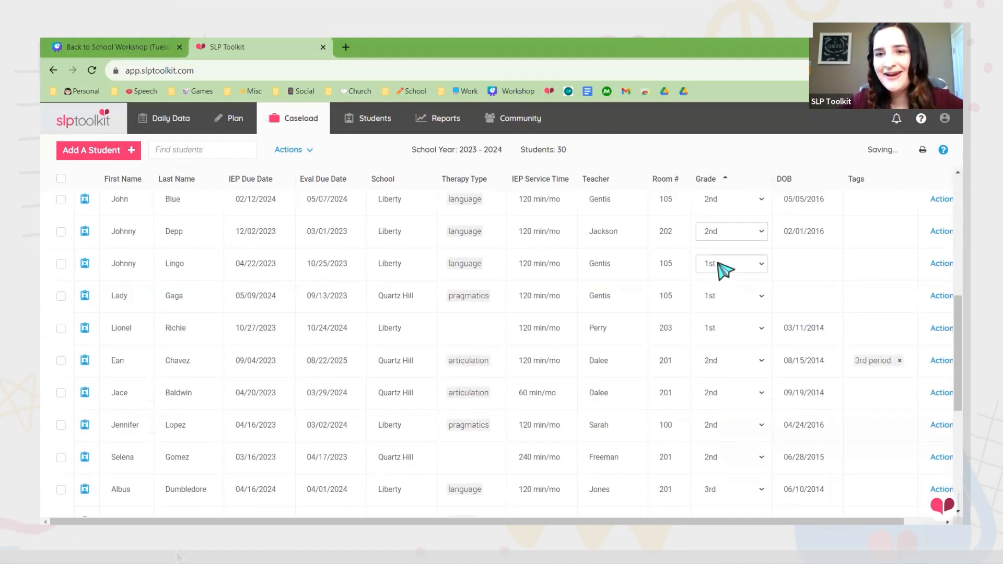
{"action": "left_click", "coordinate": [728, 264]}
{"action": "left_click", "coordinate": [729, 317]}
{"action": "left_click", "coordinate": [732, 296]}
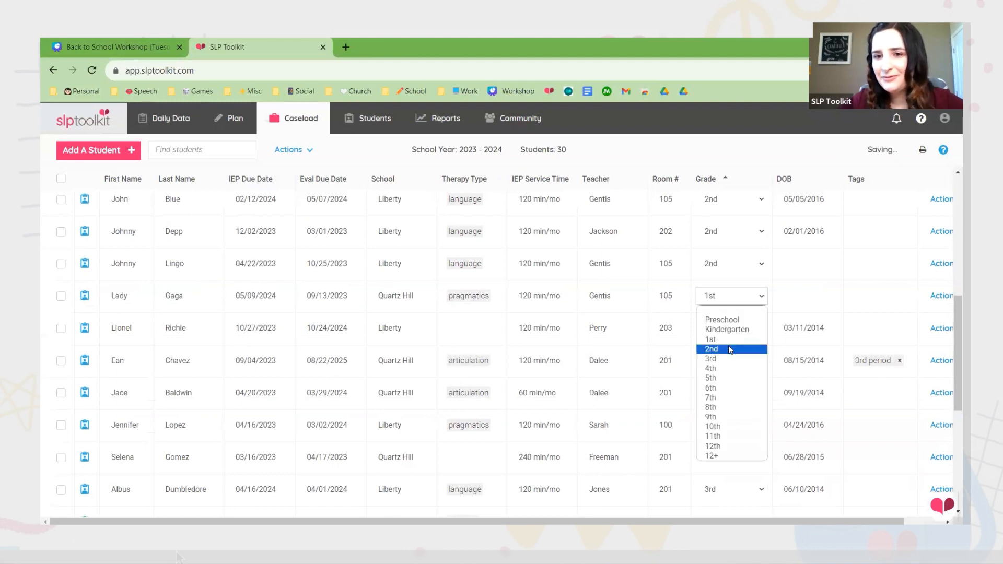
{"action": "left_click", "coordinate": [730, 350]}
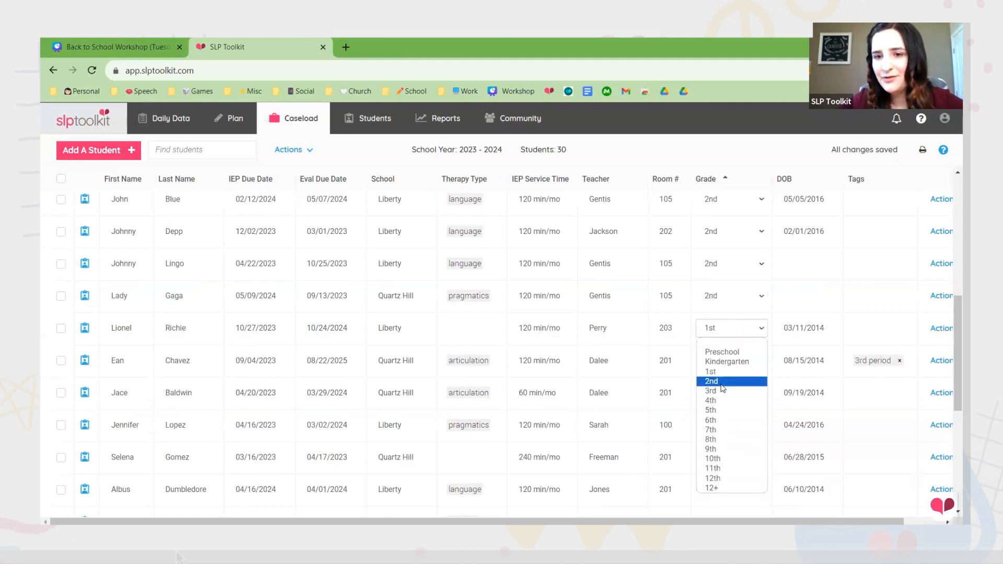
{"action": "left_click", "coordinate": [724, 388]}
Advance the four original 2nd-grade students, beginning with the one tagged 3rd period, to 3rd grade.
{"action": "scroll", "coordinate": [731, 361], "scroll_direction": "down", "scroll_amount": 2}
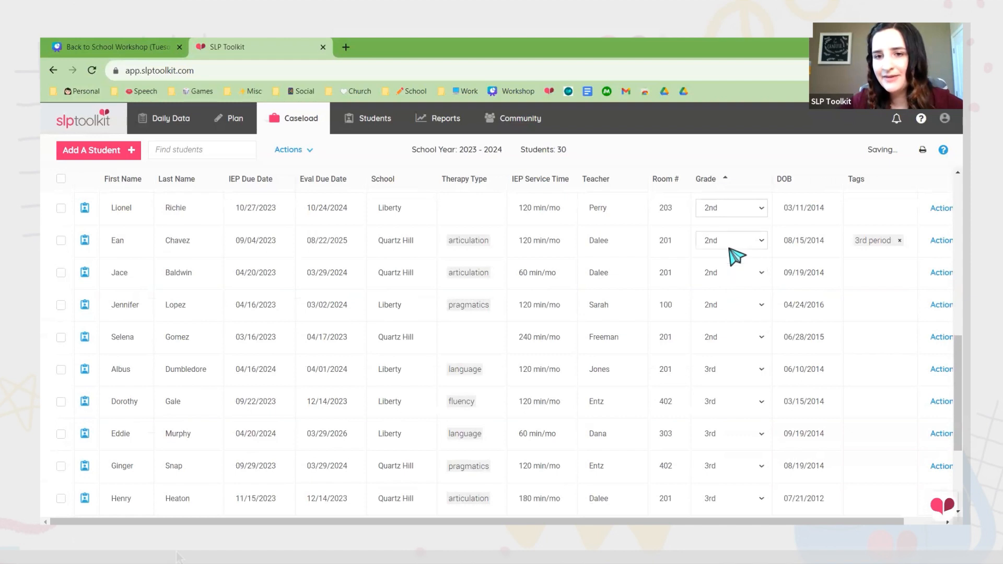
{"action": "left_click", "coordinate": [732, 253]}
{"action": "left_click", "coordinate": [731, 297]}
{"action": "left_click", "coordinate": [735, 276]}
{"action": "left_click", "coordinate": [737, 336]}
{"action": "left_click", "coordinate": [731, 305]}
{"action": "left_click", "coordinate": [735, 368]}
{"action": "left_click", "coordinate": [734, 337]}
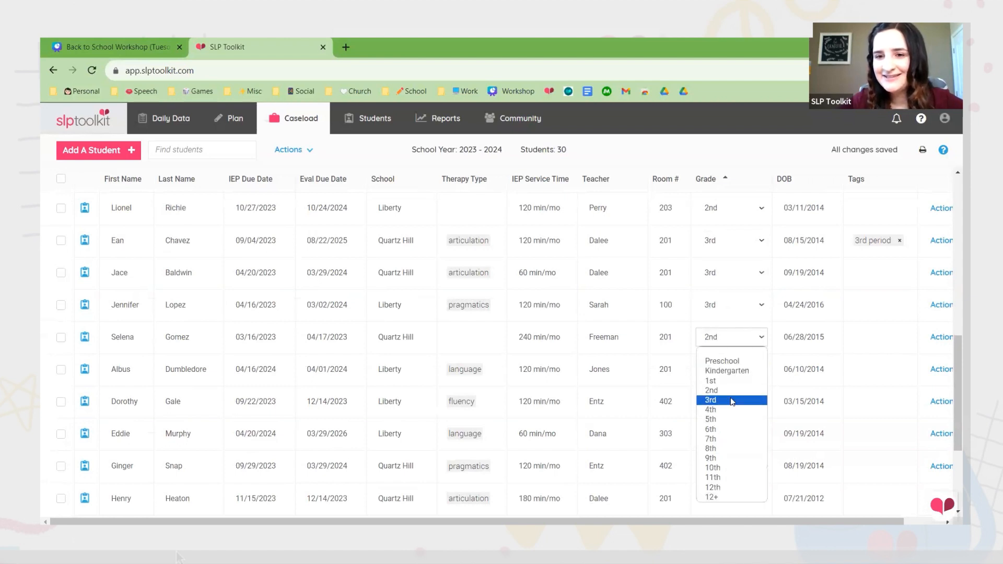
{"action": "left_click", "coordinate": [732, 402]}
Set the first two original 3rd-grade students to 4th grade and the third, in room 303, to 5th grade.
{"action": "scroll", "coordinate": [733, 401], "scroll_direction": "down", "scroll_amount": 2}
{"action": "left_click", "coordinate": [732, 249]}
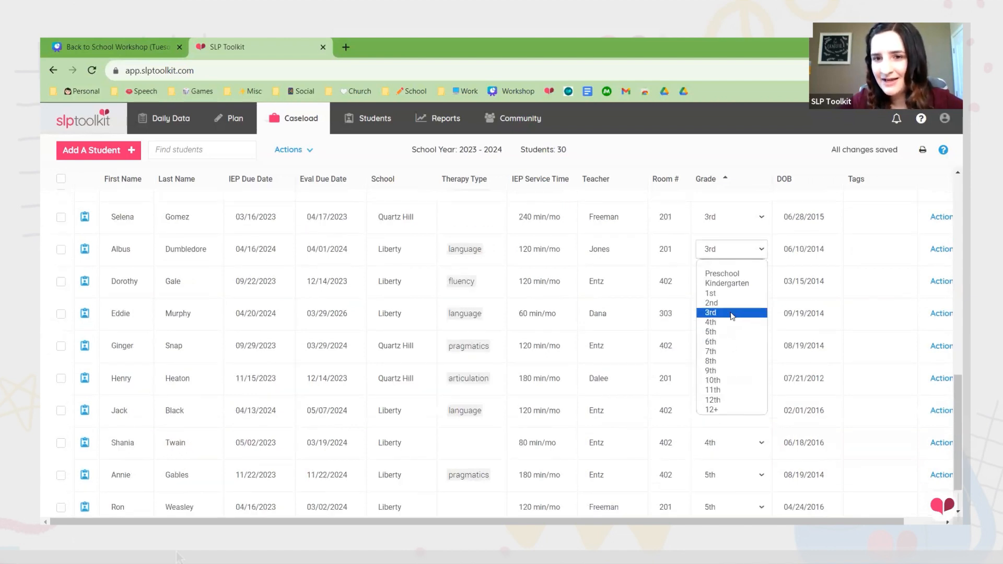
{"action": "left_click", "coordinate": [730, 323]}
{"action": "left_click", "coordinate": [732, 282]}
{"action": "left_click", "coordinate": [734, 354]}
{"action": "left_click", "coordinate": [733, 315]}
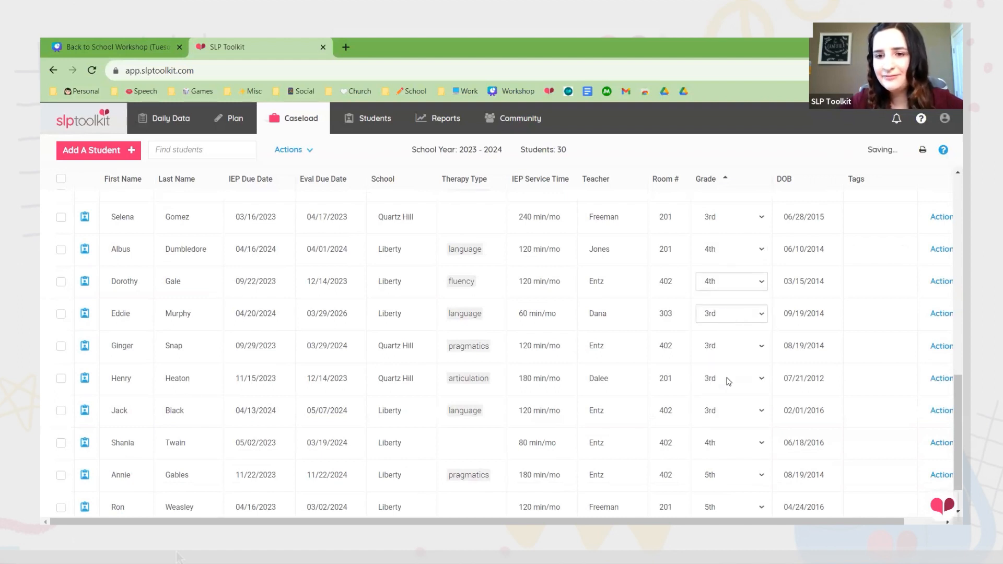
{"action": "left_click", "coordinate": [728, 400]}
Advance the remaining three original 3rd-grade students to 4th grade.
{"action": "left_click", "coordinate": [734, 347]}
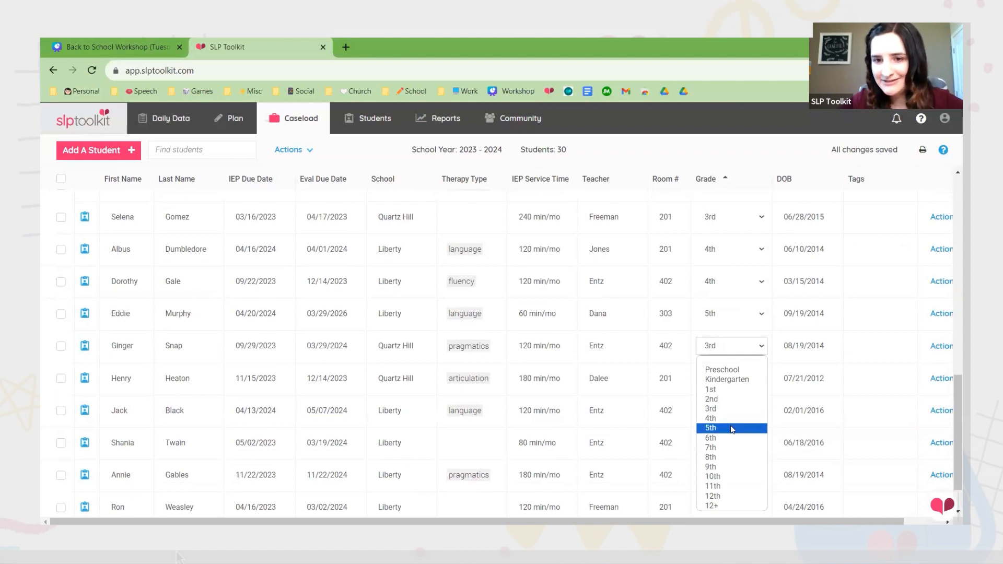
{"action": "left_click", "coordinate": [732, 422]}
{"action": "left_click", "coordinate": [739, 378]}
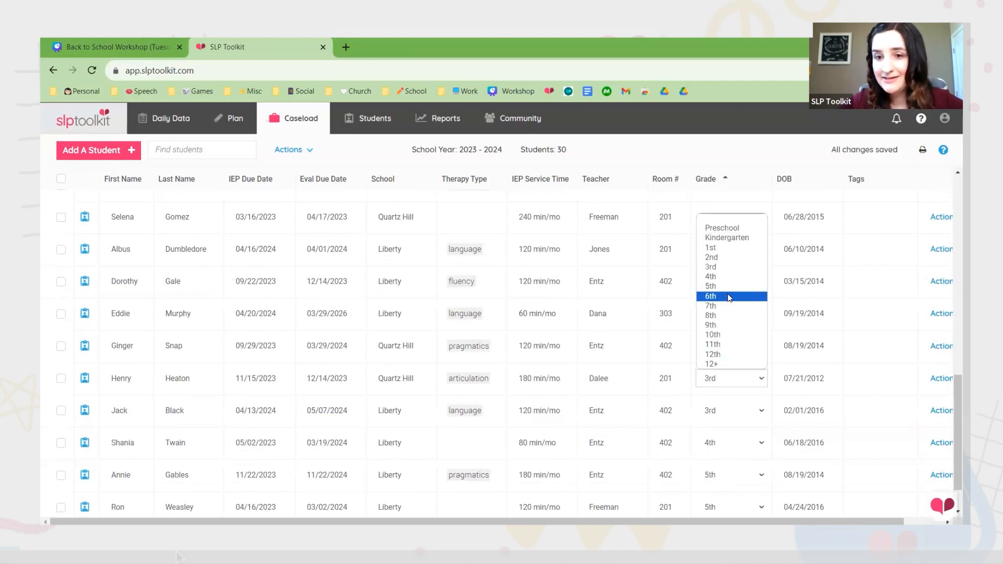
{"action": "left_click", "coordinate": [728, 277]}
{"action": "scroll", "coordinate": [738, 418], "scroll_direction": "down", "scroll_amount": 1}
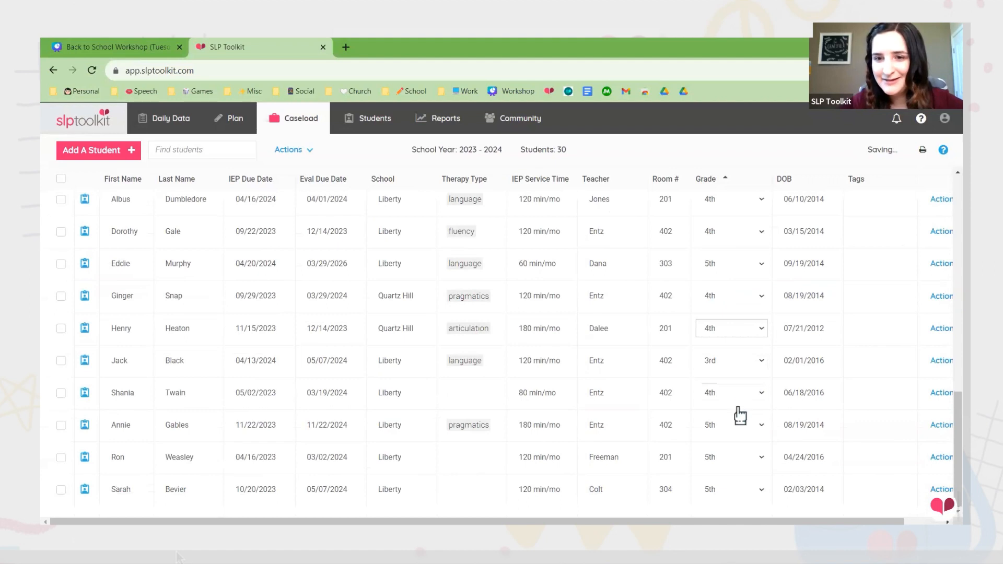
{"action": "left_click", "coordinate": [739, 365]}
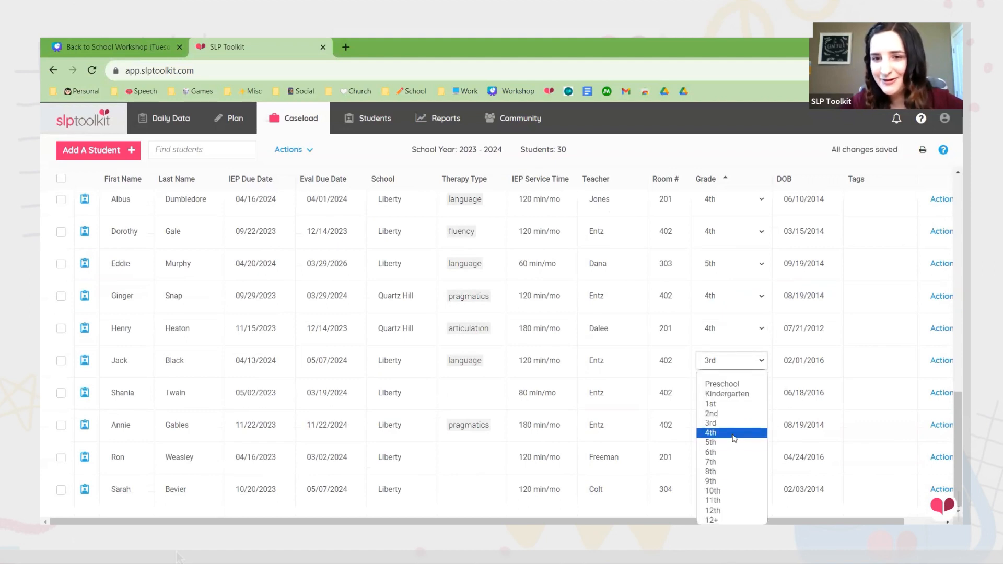
{"action": "left_click", "coordinate": [732, 433]}
Reselect 4th for the student with 80 min/mo of service and advance the last three students to 6th grade.
{"action": "left_click", "coordinate": [732, 392]}
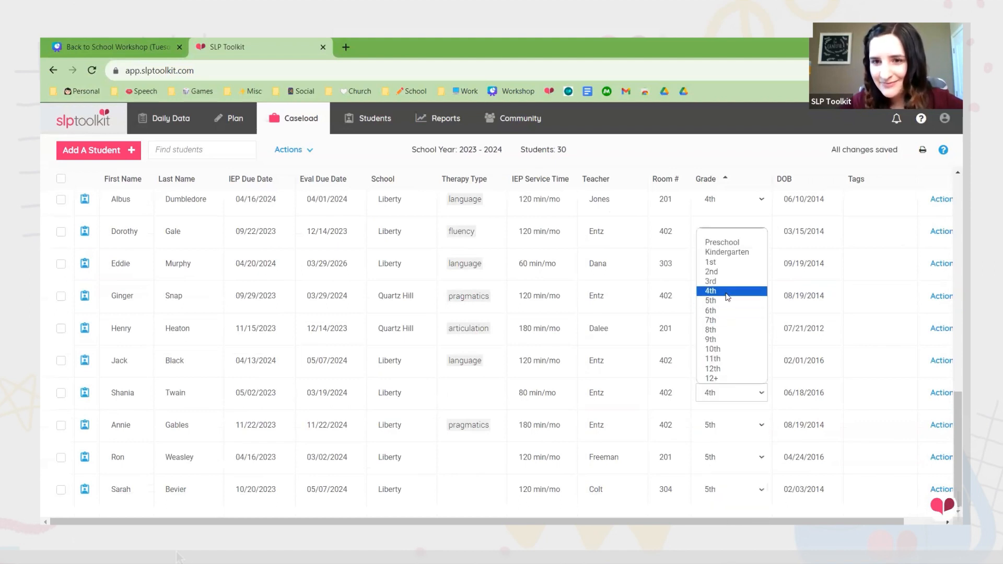
{"action": "left_click", "coordinate": [728, 292]}
{"action": "left_click", "coordinate": [728, 426]}
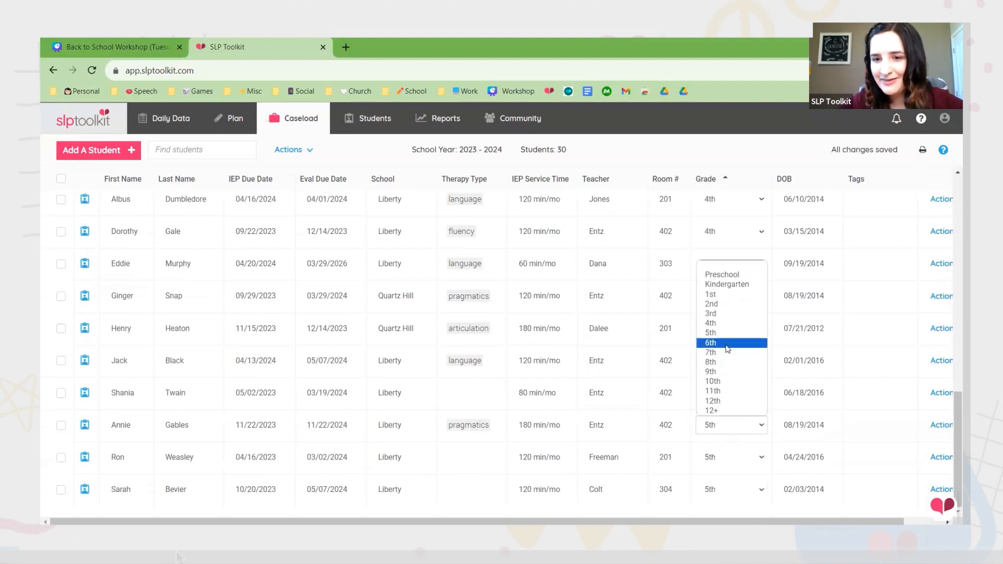
{"action": "left_click", "coordinate": [736, 458]}
{"action": "left_click", "coordinate": [733, 457]}
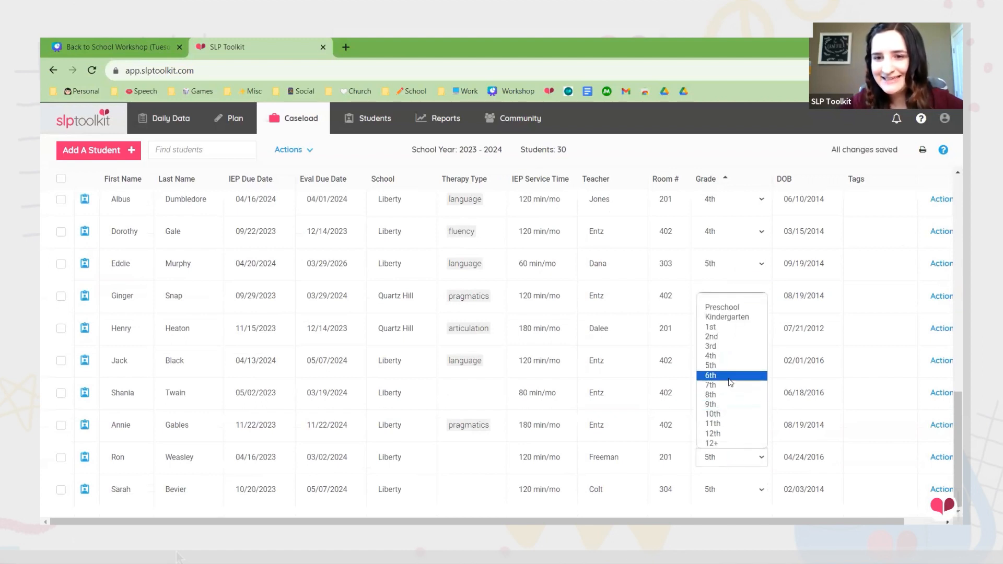
{"action": "left_click", "coordinate": [732, 482]}
{"action": "left_click", "coordinate": [733, 483]}
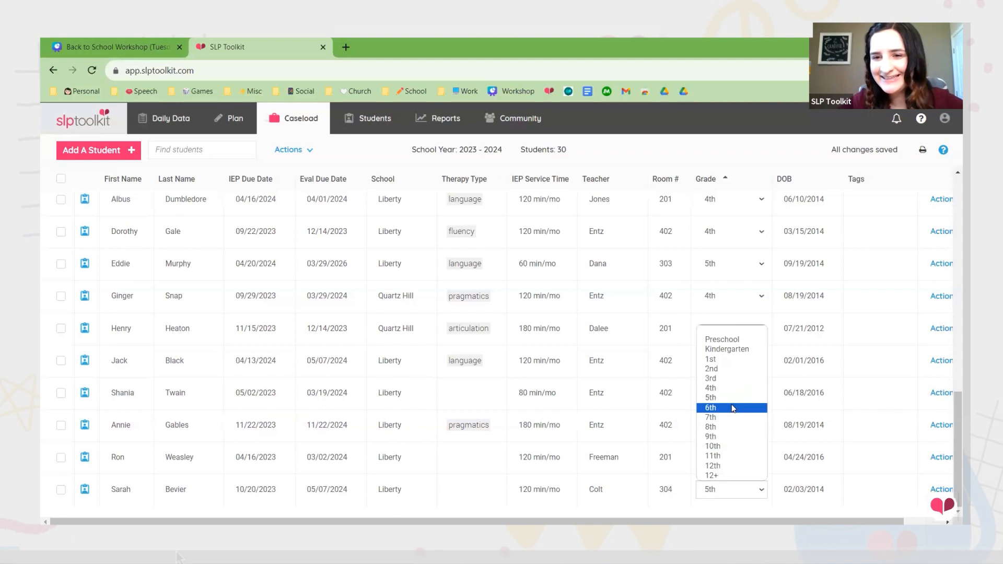
{"action": "left_click", "coordinate": [732, 408]}
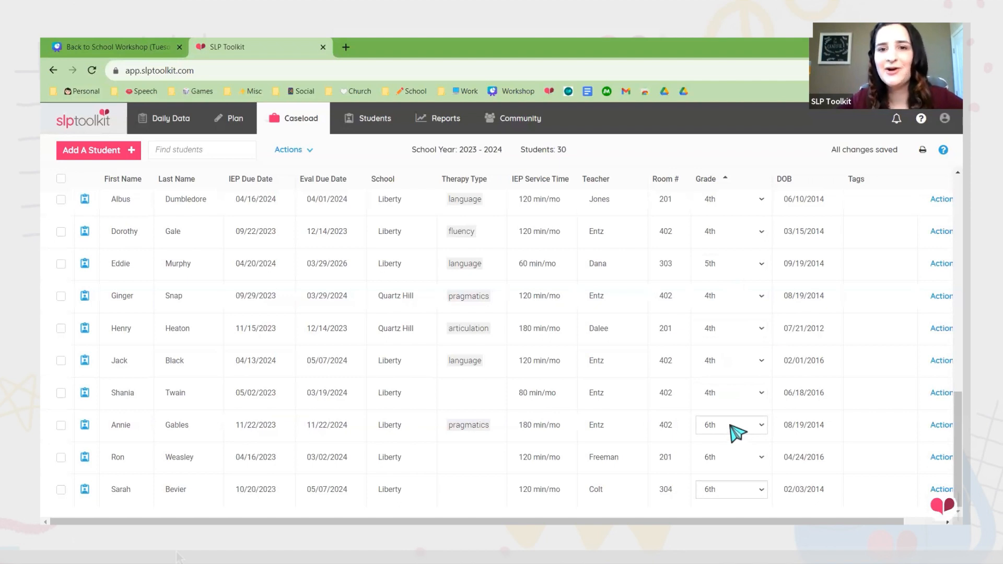
Open the name entry for adding a student and close it without adding anyone.
{"action": "left_click", "coordinate": [118, 151]}
{"action": "left_click", "coordinate": [127, 175]}
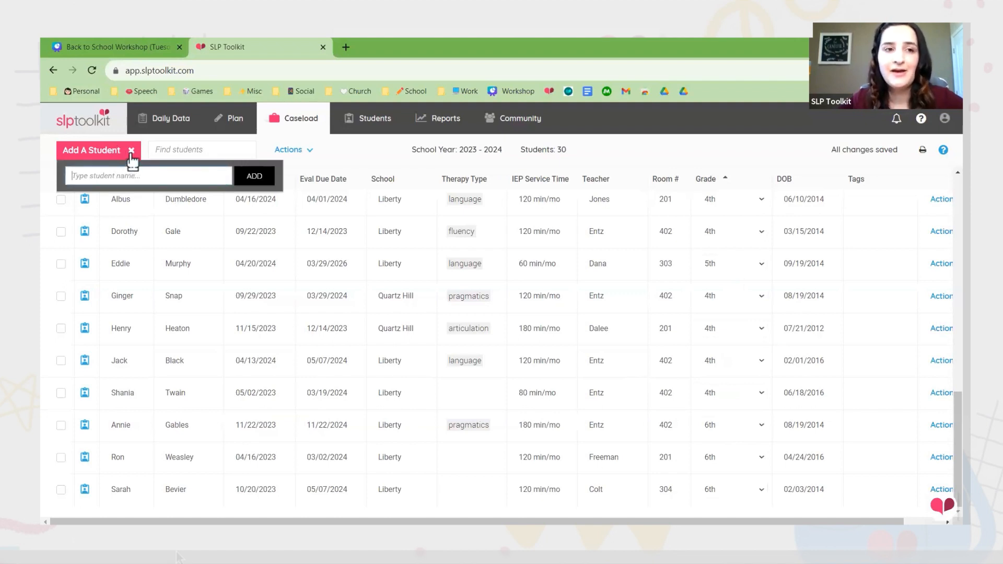
{"action": "left_click", "coordinate": [131, 152]}
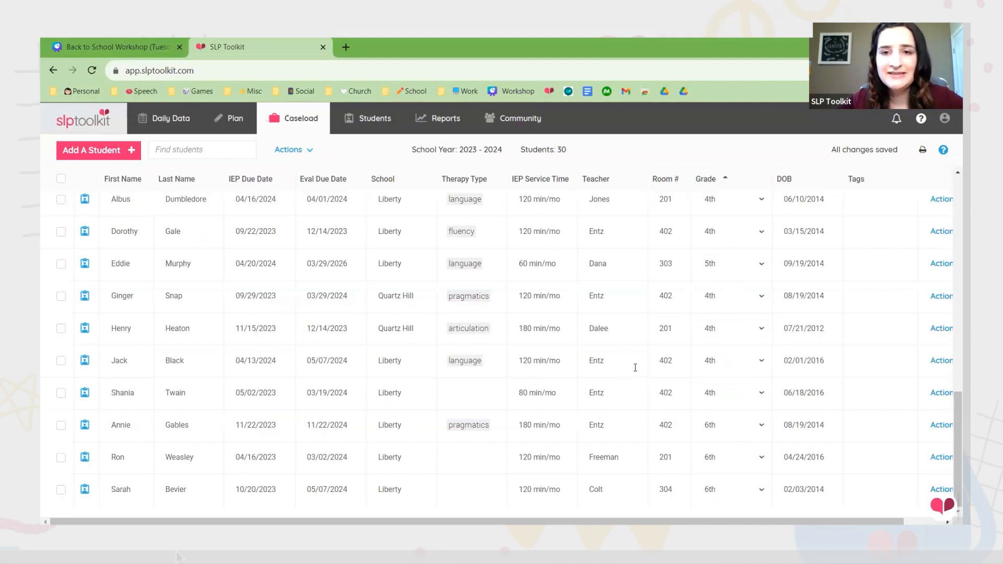
Replace the teacher of the first 1st-grade student with the surname of the teacher in room 105.
{"action": "scroll", "coordinate": [493, 313], "scroll_direction": "up", "scroll_amount": 5}
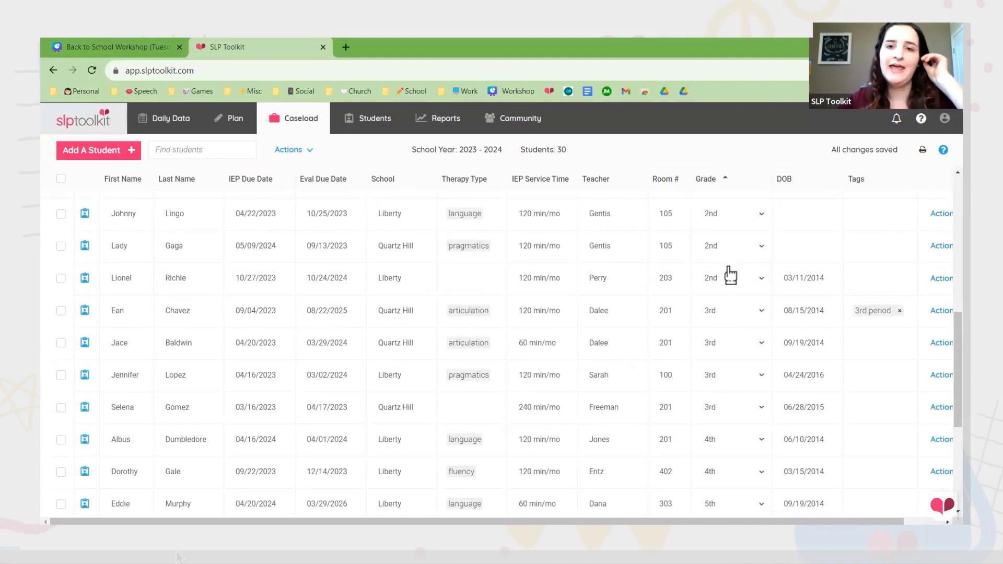
{"action": "scroll", "coordinate": [730, 274], "scroll_direction": "up", "scroll_amount": 3}
{"action": "scroll", "coordinate": [730, 275], "scroll_direction": "up", "scroll_amount": 2}
{"action": "scroll", "coordinate": [734, 274], "scroll_direction": "down", "scroll_amount": 1}
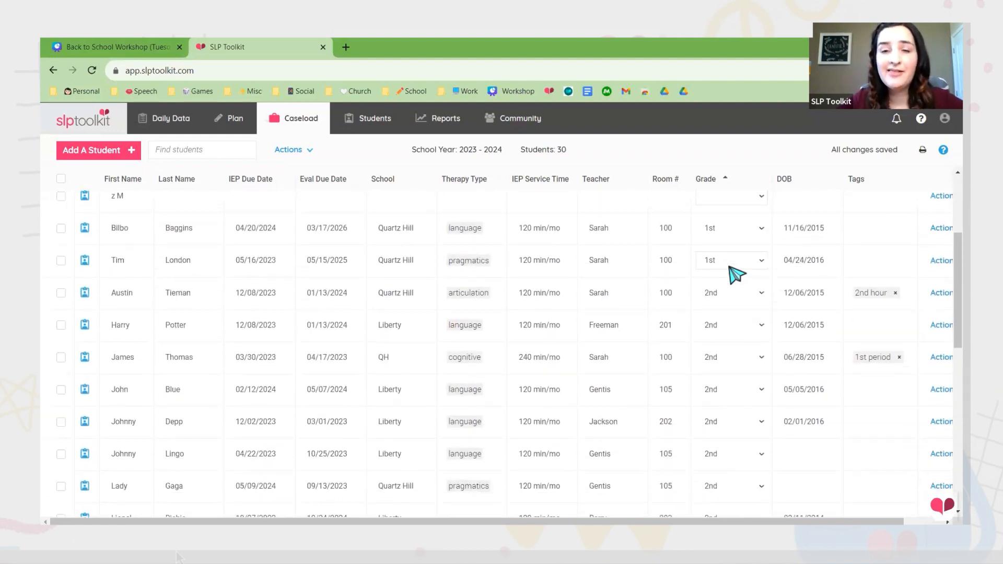
{"action": "scroll", "coordinate": [737, 273], "scroll_direction": "down", "scroll_amount": 1}
{"action": "scroll", "coordinate": [739, 267], "scroll_direction": "up", "scroll_amount": 1}
{"action": "left_click", "coordinate": [616, 227]}
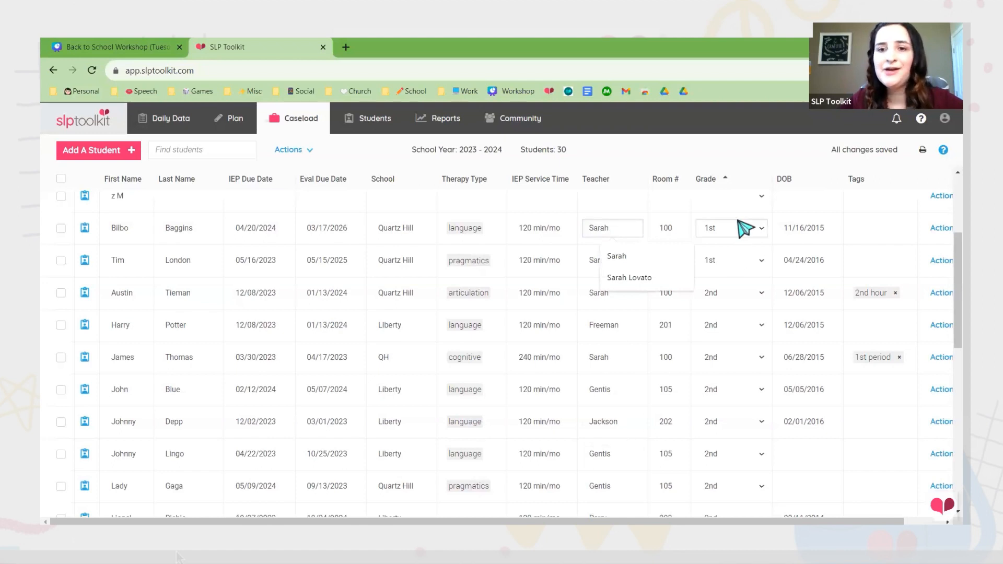
{"action": "double_click", "coordinate": [600, 226]}
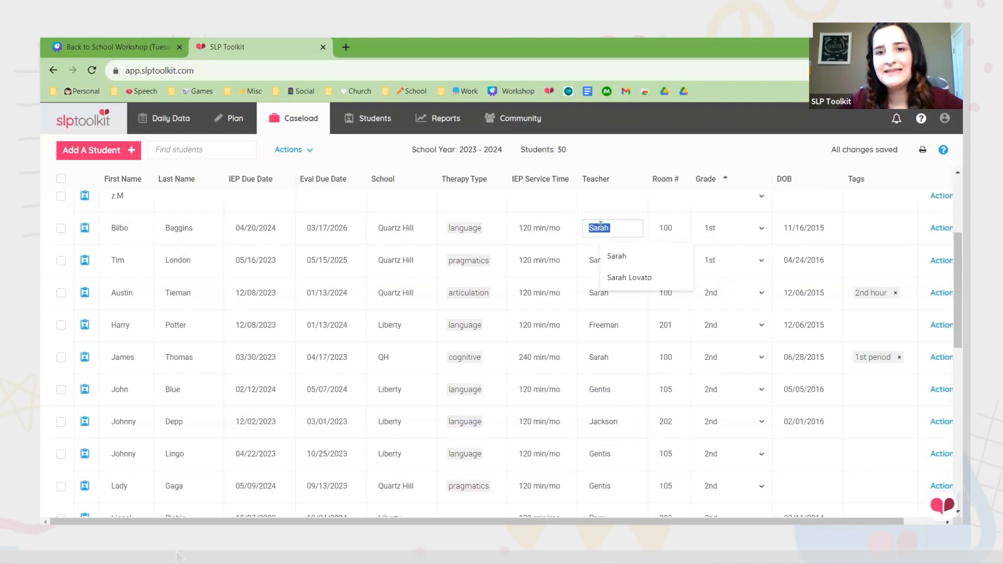
{"action": "key", "text": "BackSpace"}
{"action": "type", "text": "G"}
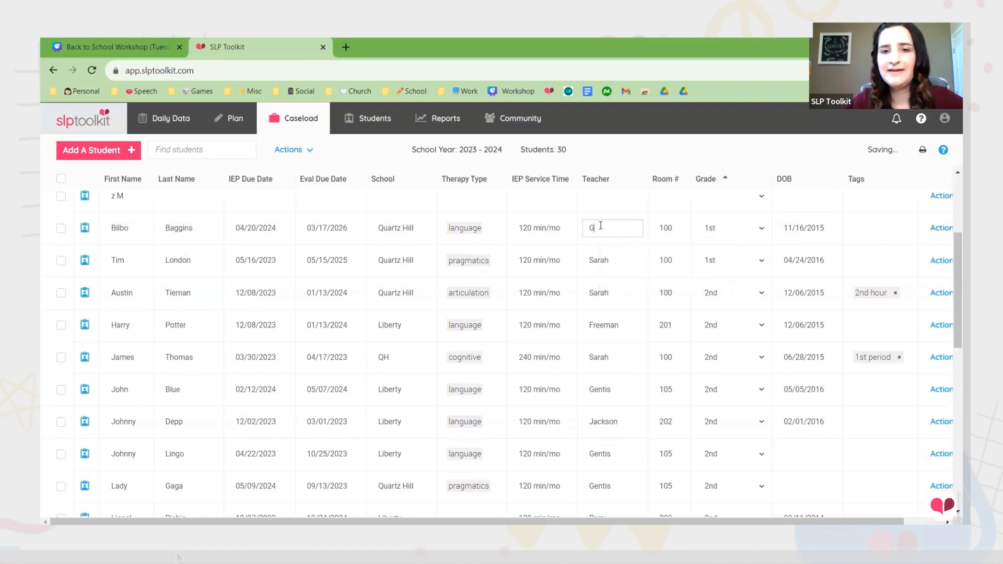
{"action": "type", "text": "emtis"}
{"action": "key", "text": "BackSpace"}
{"action": "key", "text": "BackSpace"}
{"action": "key", "text": "BackSpace"}
{"action": "key", "text": "BackSpace"}
{"action": "type", "text": "ntis"}
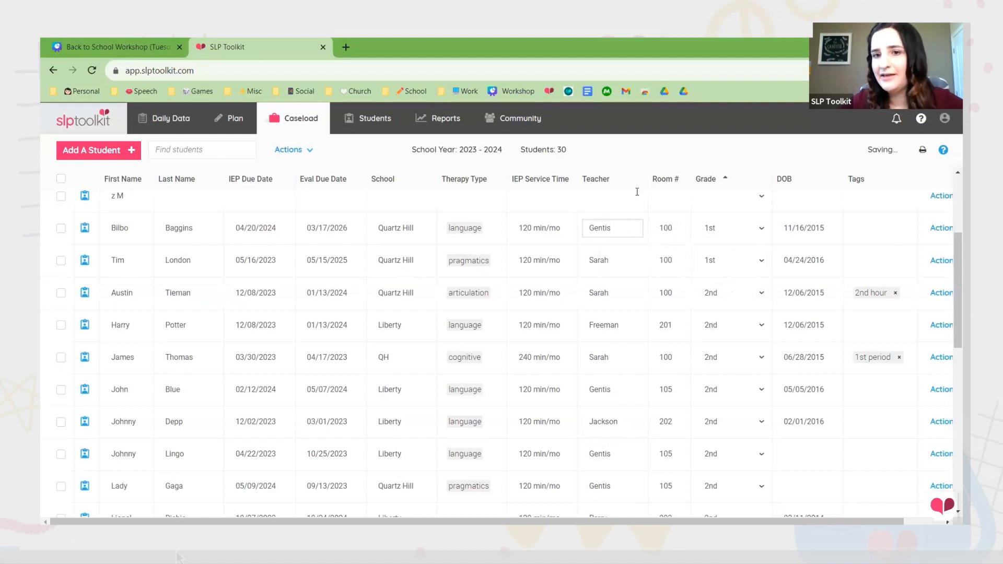
Open the same student's room number for editing and add the 1st period tag to that student.
{"action": "left_click", "coordinate": [669, 226]}
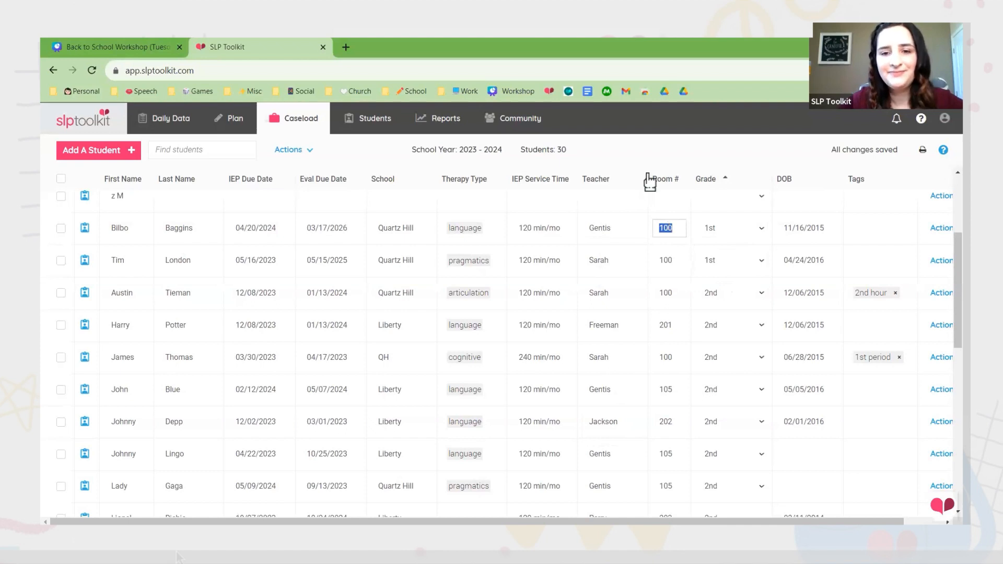
{"action": "scroll", "coordinate": [649, 376], "scroll_direction": "down", "scroll_amount": 7}
{"action": "scroll", "coordinate": [649, 376], "scroll_direction": "up", "scroll_amount": 7}
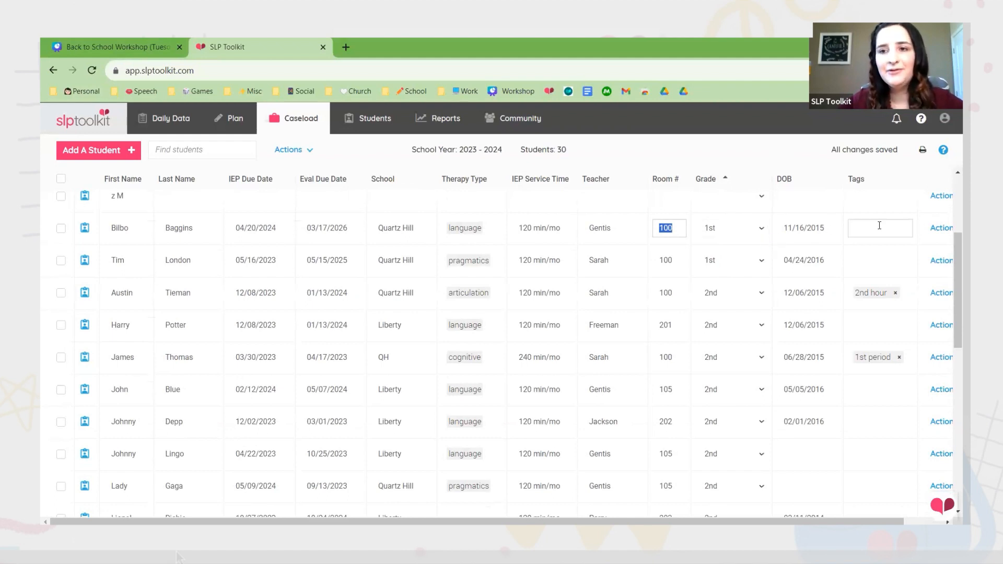
{"action": "left_click", "coordinate": [880, 225]}
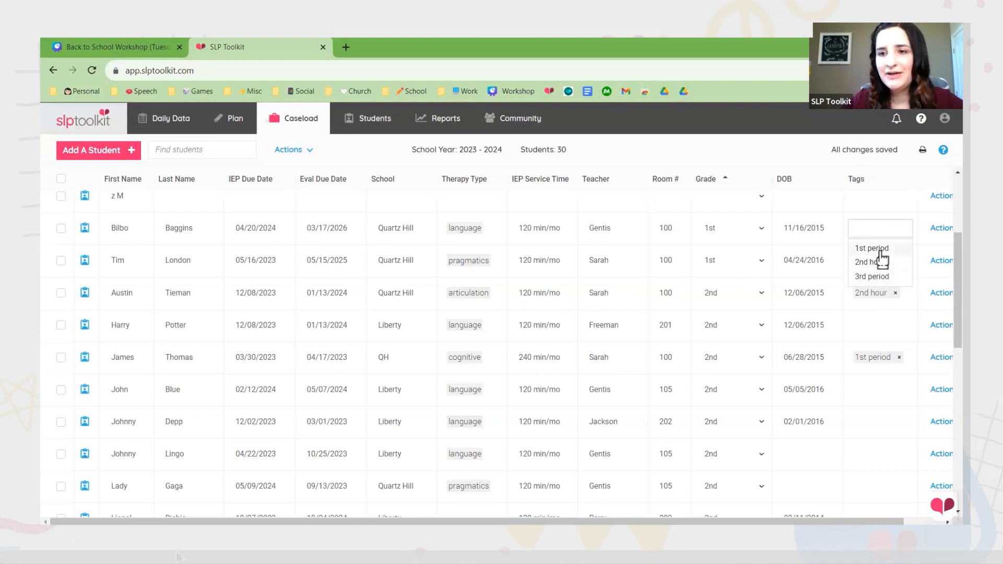
{"action": "left_click", "coordinate": [881, 250]}
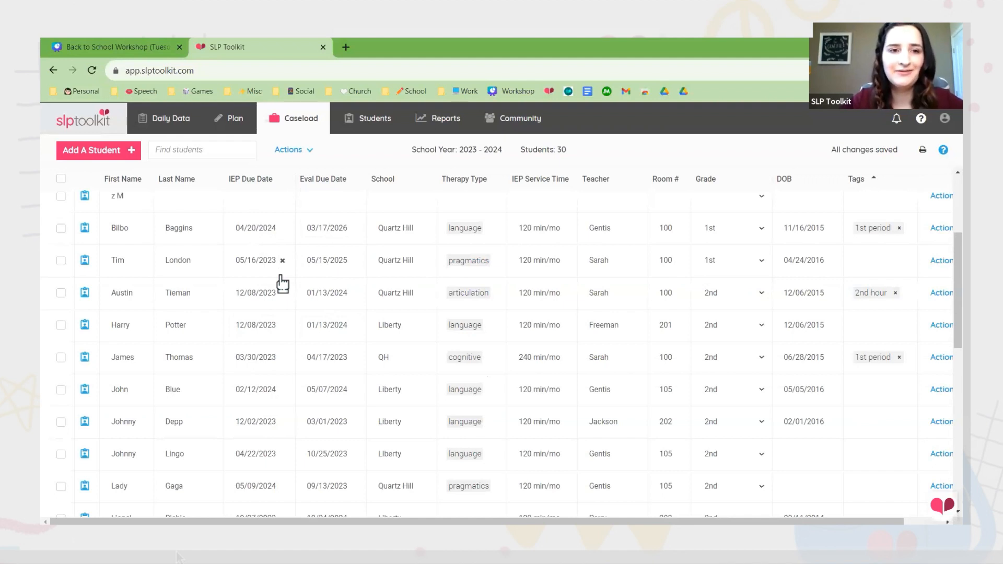
Set the IEP due date of the 2nd-grade student with 240 min/mo of service to 03/14/2024 and check the remaining students' due dates.
{"action": "scroll", "coordinate": [283, 283], "scroll_direction": "down", "scroll_amount": 1}
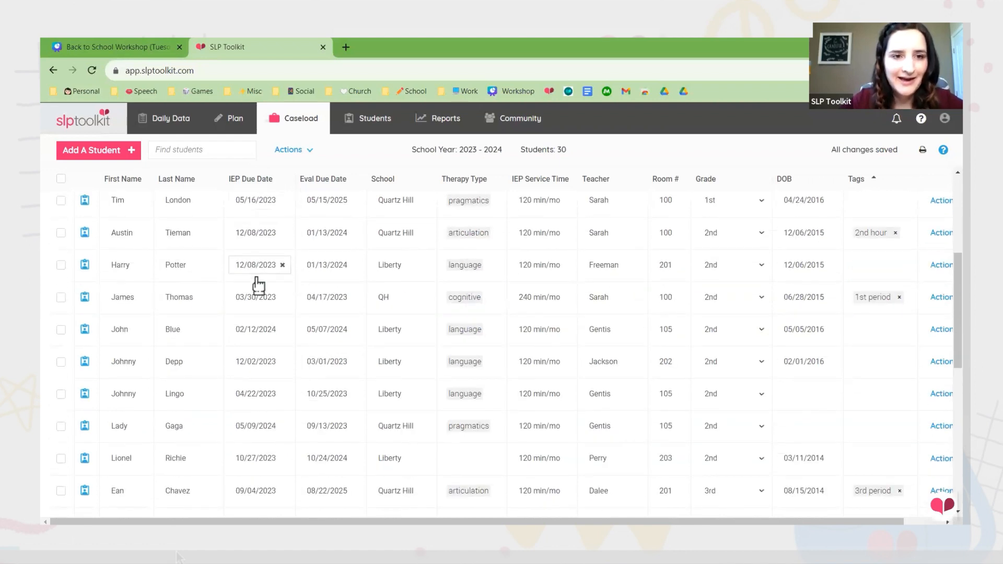
{"action": "left_click", "coordinate": [259, 299]}
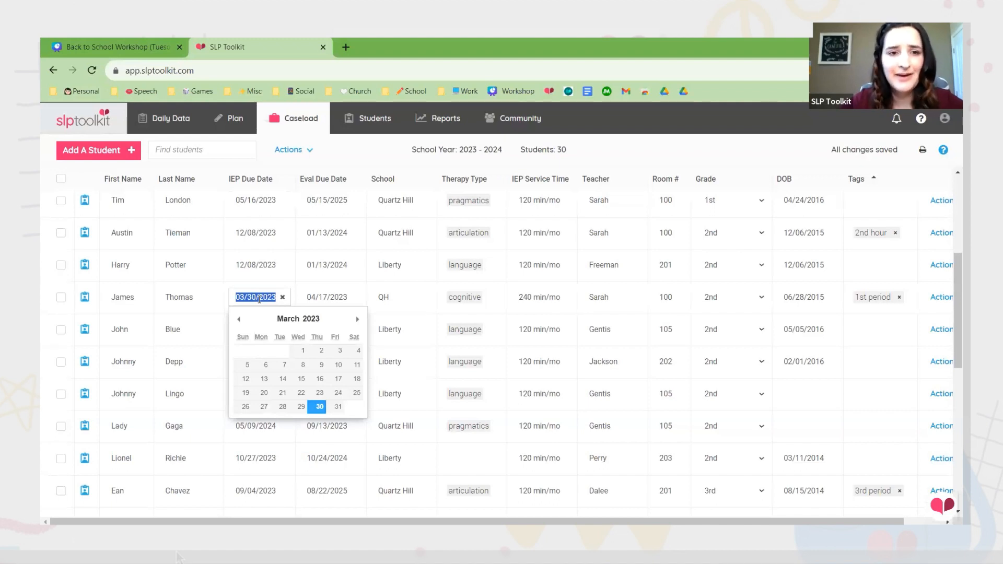
{"action": "left_click", "coordinate": [312, 319]}
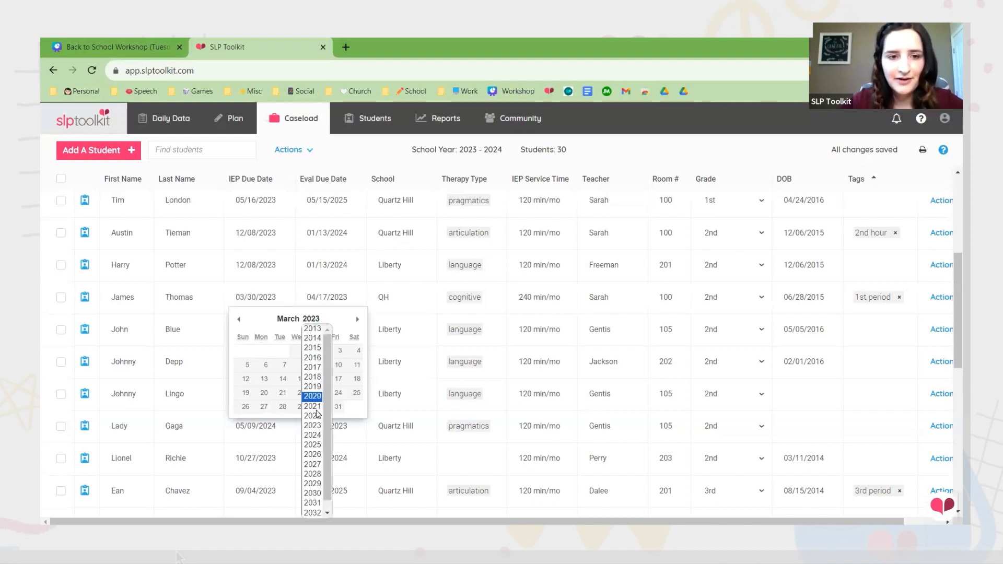
{"action": "left_click", "coordinate": [312, 435]}
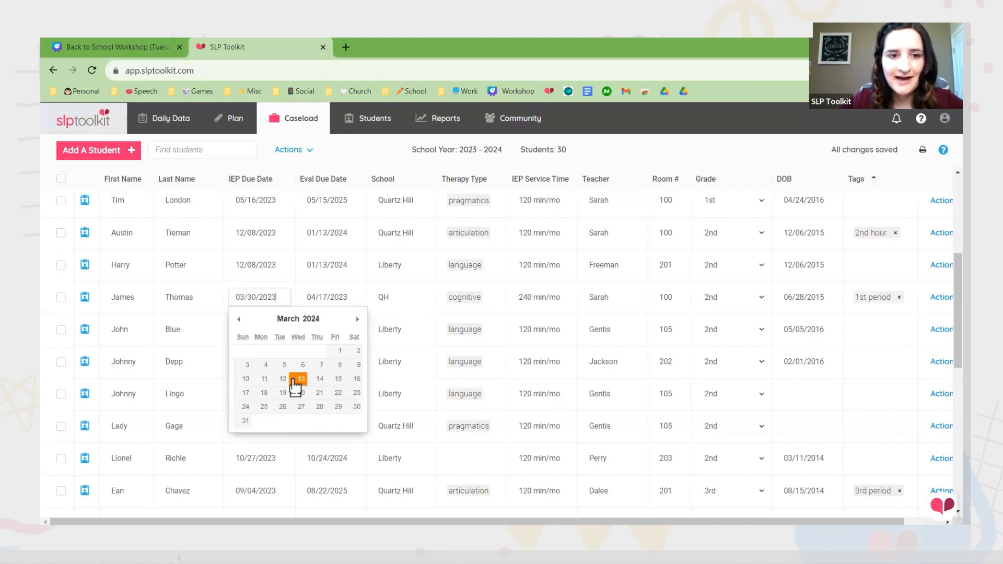
{"action": "left_click", "coordinate": [320, 380]}
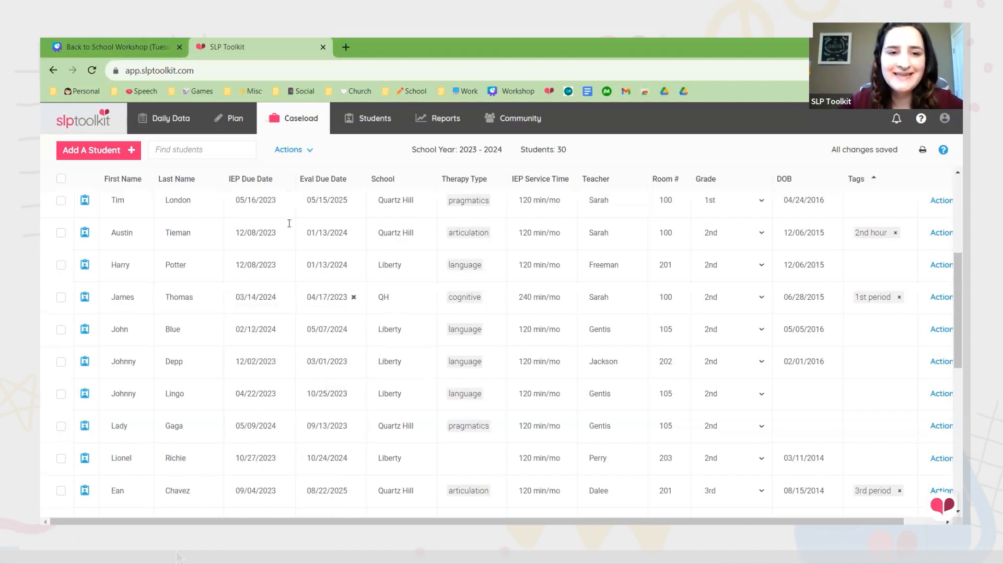
{"action": "scroll", "coordinate": [258, 454], "scroll_direction": "down", "scroll_amount": 3}
{"action": "scroll", "coordinate": [258, 454], "scroll_direction": "down", "scroll_amount": 3}
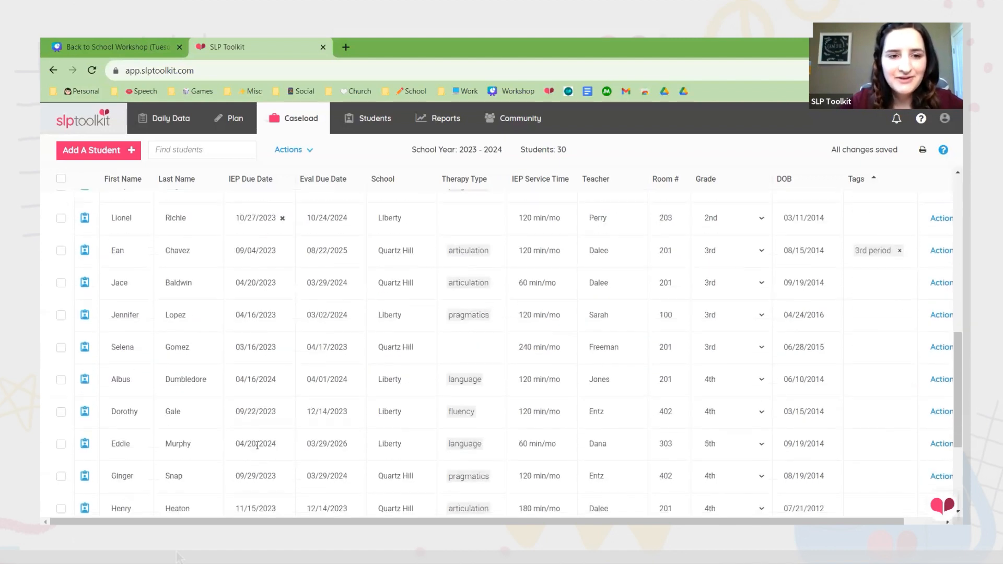
{"action": "scroll", "coordinate": [321, 467], "scroll_direction": "down", "scroll_amount": 3}
{"action": "scroll", "coordinate": [320, 462], "scroll_direction": "down", "scroll_amount": 1}
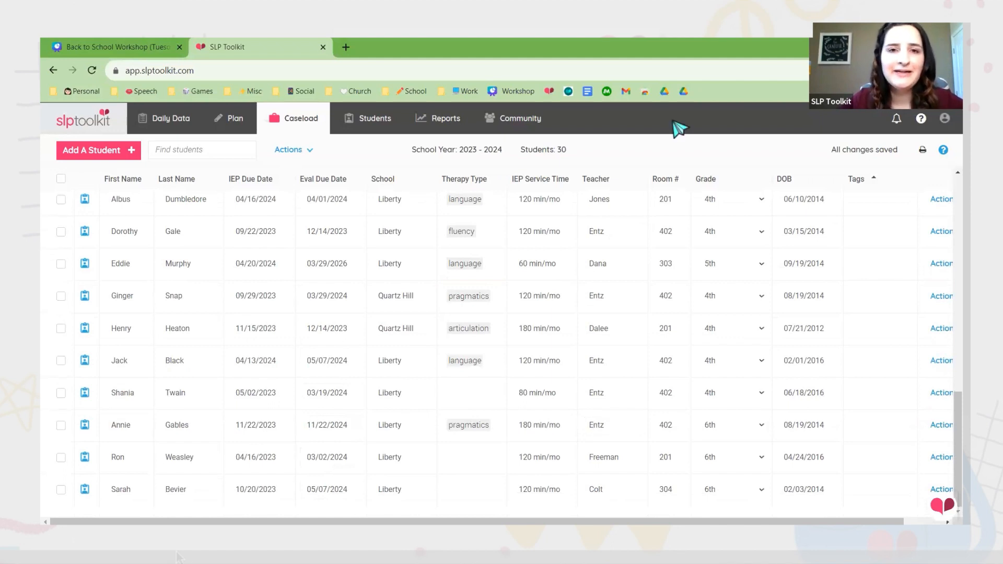
Open the IEP / MET Dates report and select all students for it.
{"action": "left_click", "coordinate": [442, 127]}
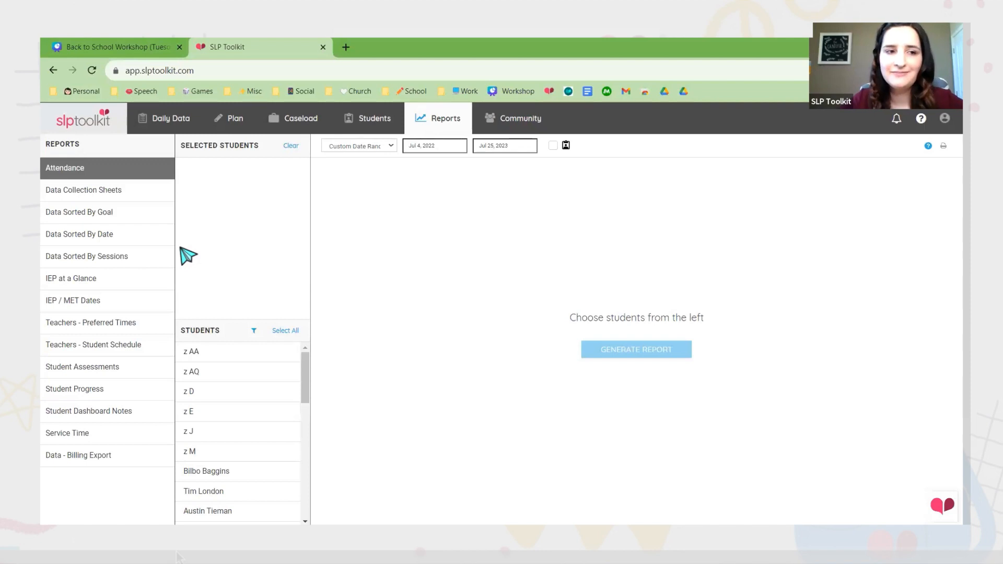
{"action": "left_click", "coordinate": [145, 303]}
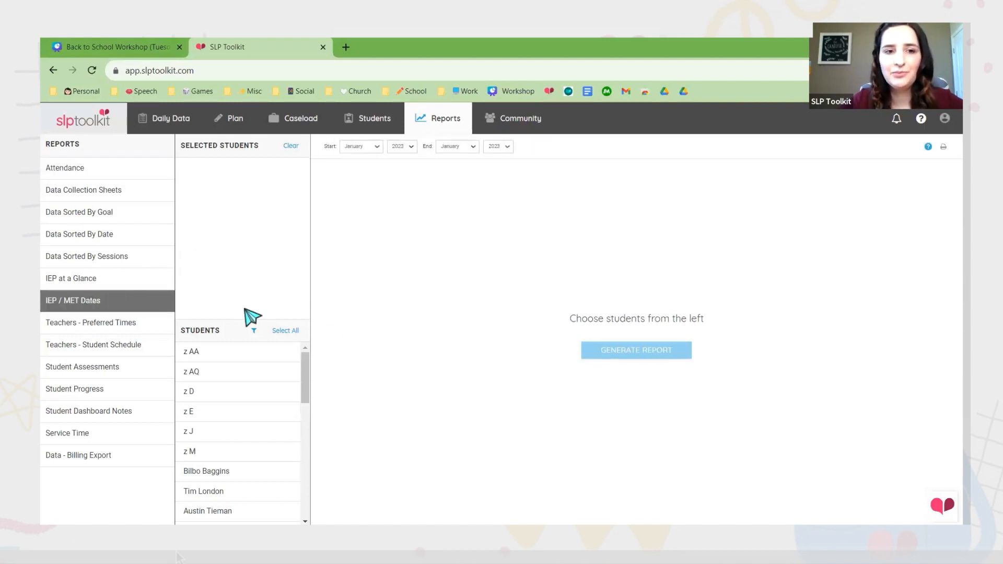
{"action": "left_click", "coordinate": [292, 329]}
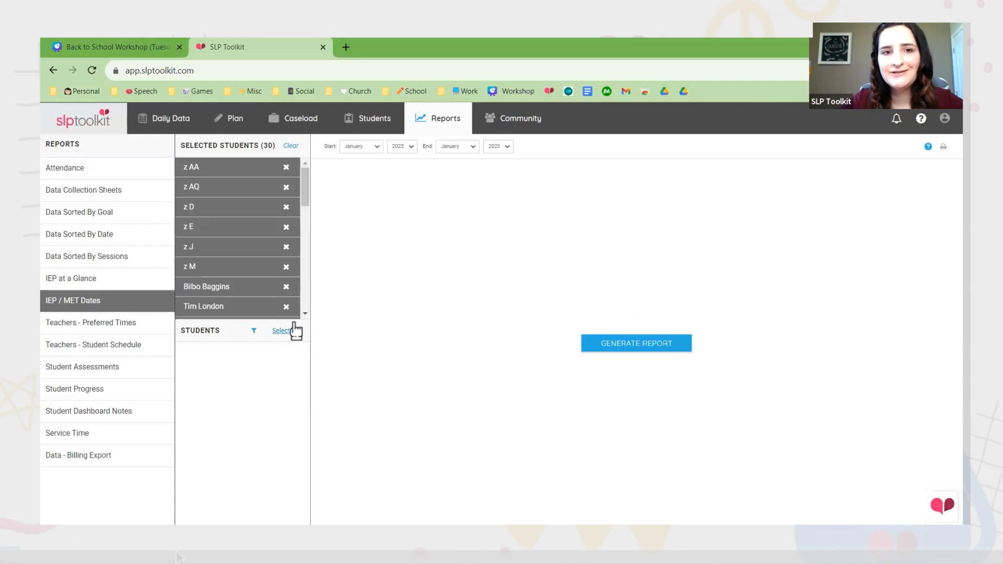
Generate the IEP / MET Dates report for July 2023 through May 2024 and look through its months.
{"action": "left_click", "coordinate": [375, 148]}
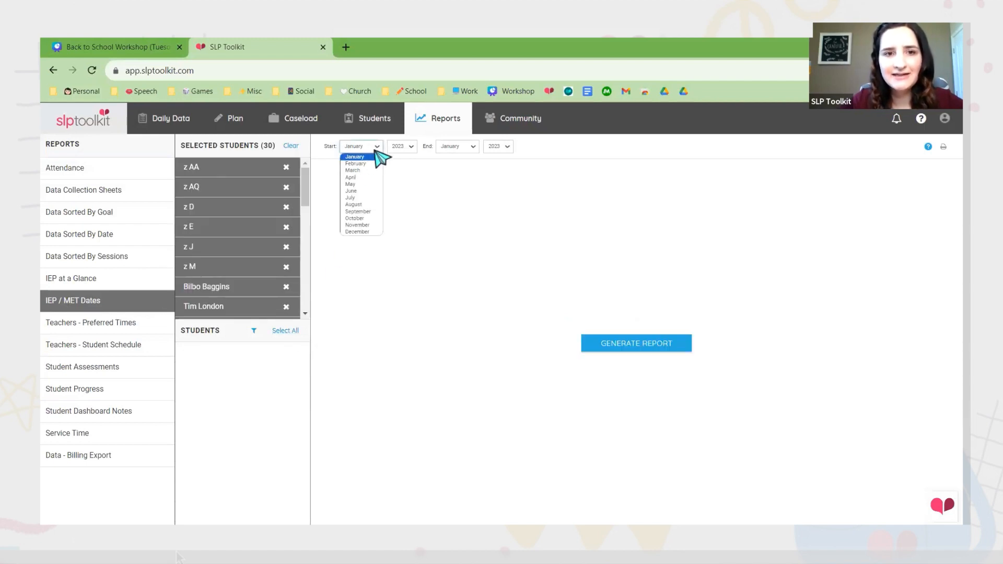
{"action": "left_click", "coordinate": [364, 192]}
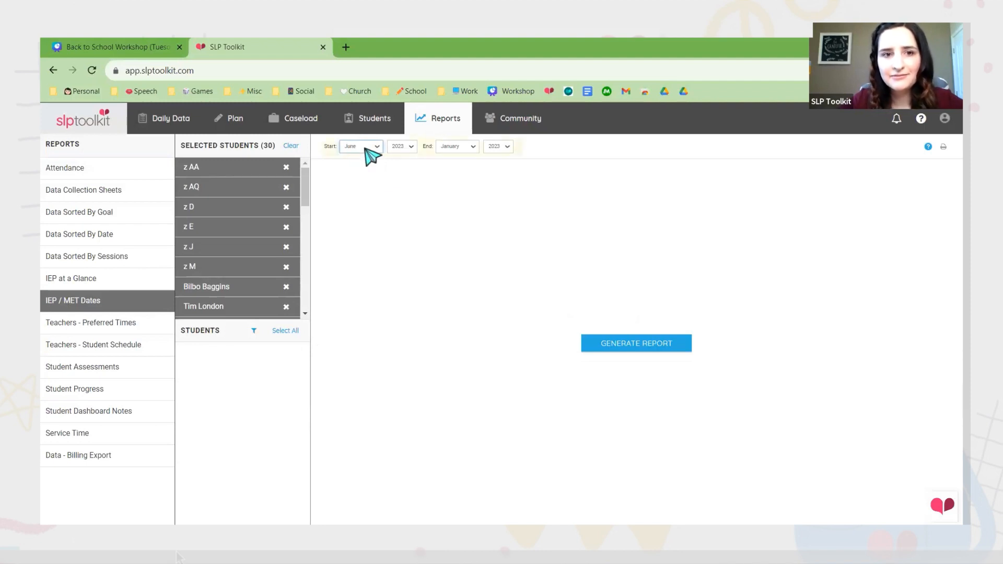
{"action": "left_click", "coordinate": [365, 150]}
{"action": "left_click", "coordinate": [358, 203]}
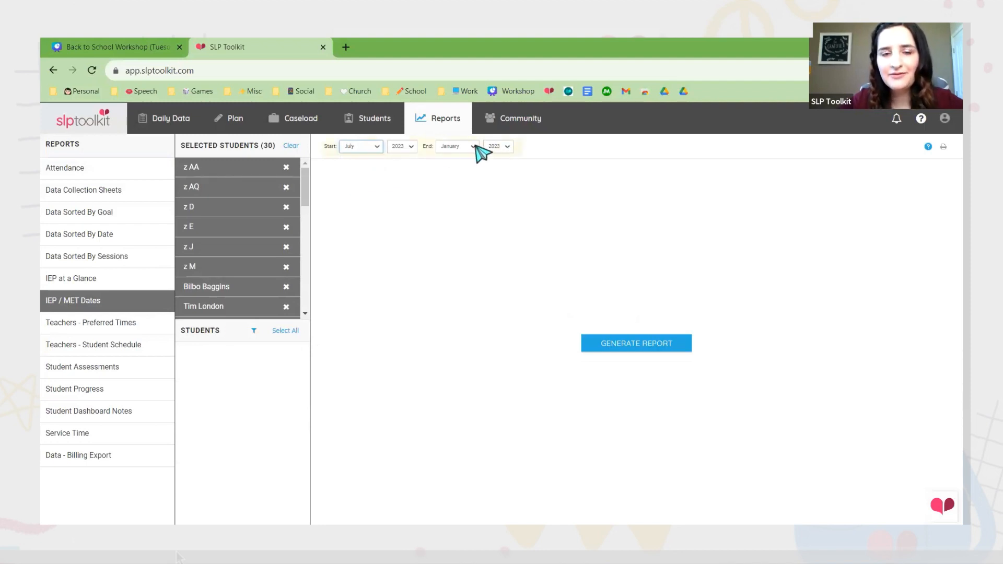
{"action": "left_click", "coordinate": [470, 149]}
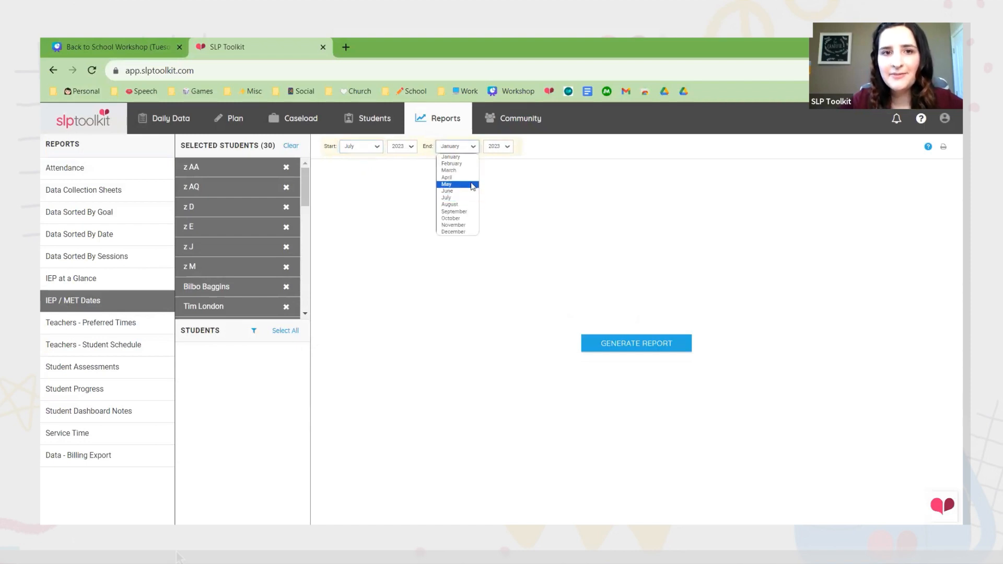
{"action": "left_click", "coordinate": [473, 185]}
{"action": "left_click", "coordinate": [506, 146]}
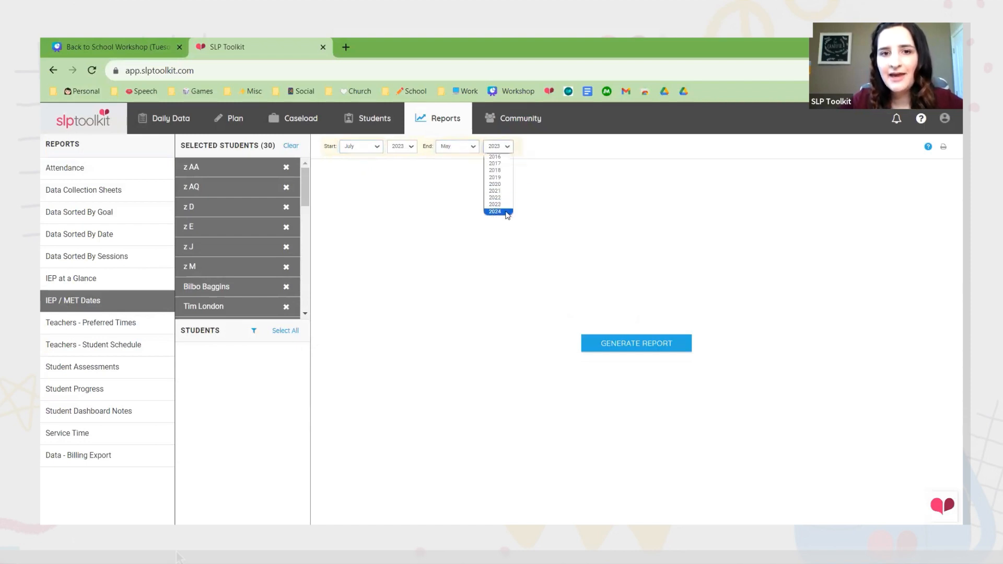
{"action": "left_click", "coordinate": [496, 211]}
{"action": "left_click", "coordinate": [629, 345]}
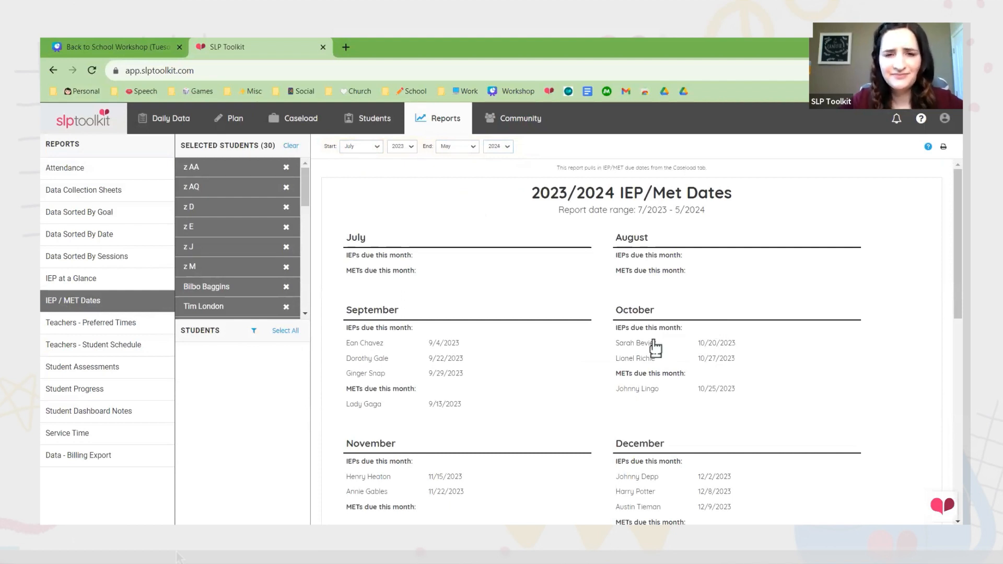
{"action": "scroll", "coordinate": [660, 347], "scroll_direction": "down", "scroll_amount": 1}
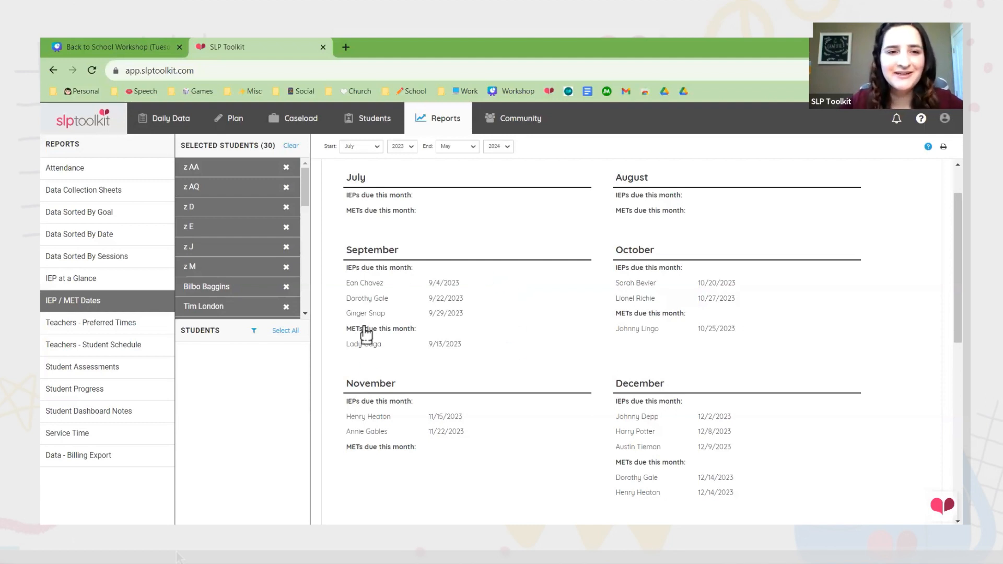
{"action": "scroll", "coordinate": [572, 290], "scroll_direction": "down", "scroll_amount": 8}
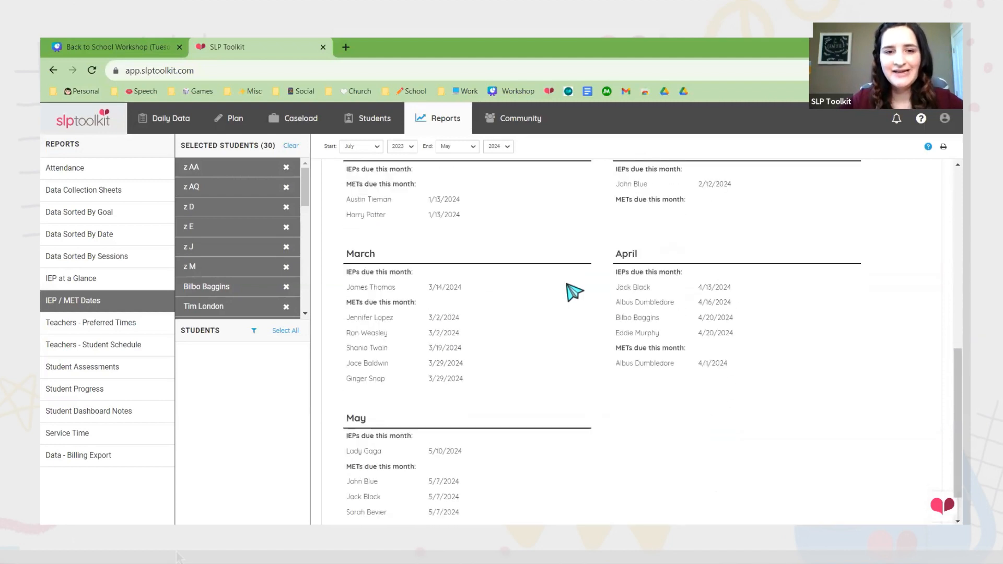
{"action": "scroll", "coordinate": [573, 291], "scroll_direction": "up", "scroll_amount": 10}
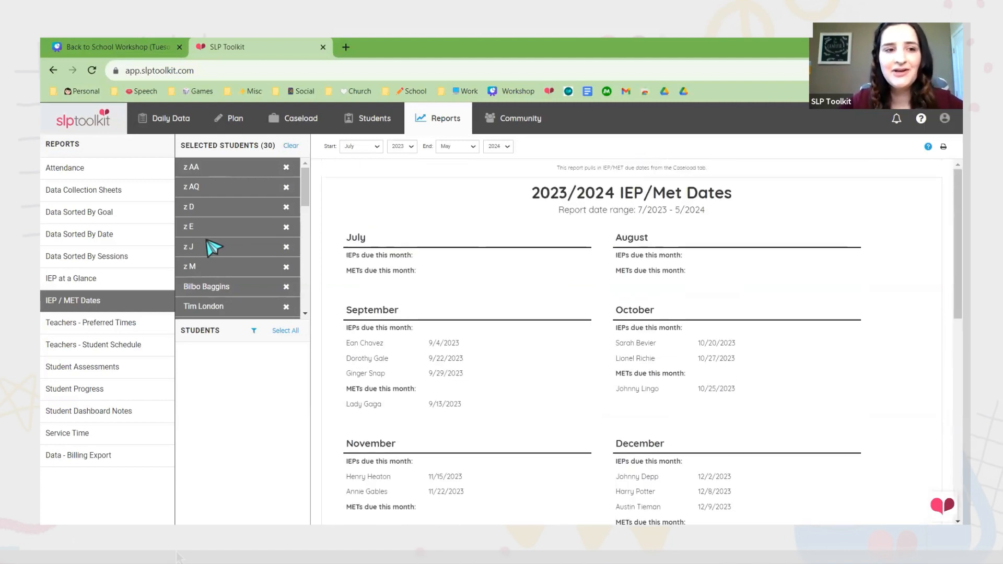
Switch to the IEP at a Glance report and examine the first student's dates, service time, goals and accommodations.
{"action": "left_click", "coordinate": [135, 282]}
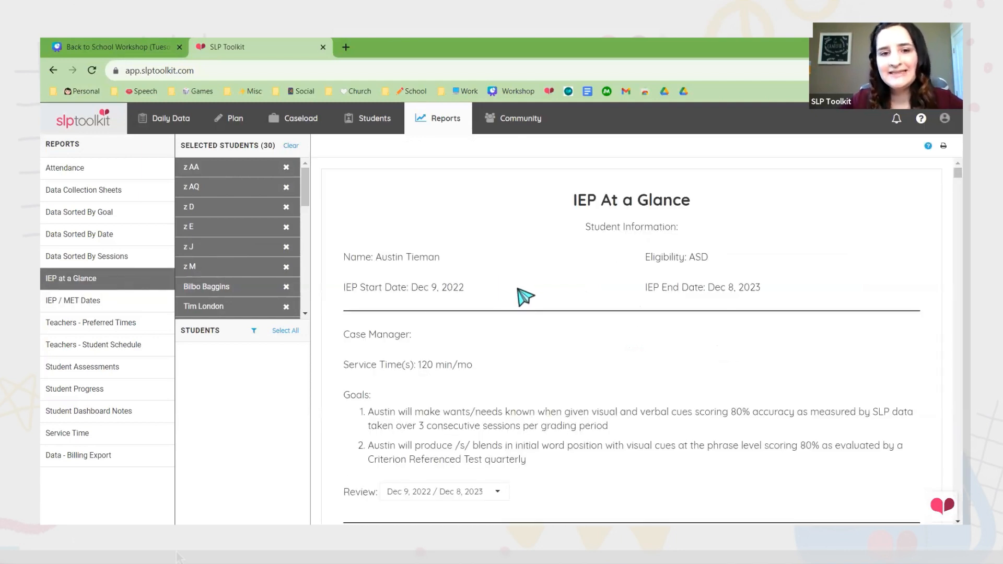
{"action": "scroll", "coordinate": [525, 297], "scroll_direction": "down", "scroll_amount": 3}
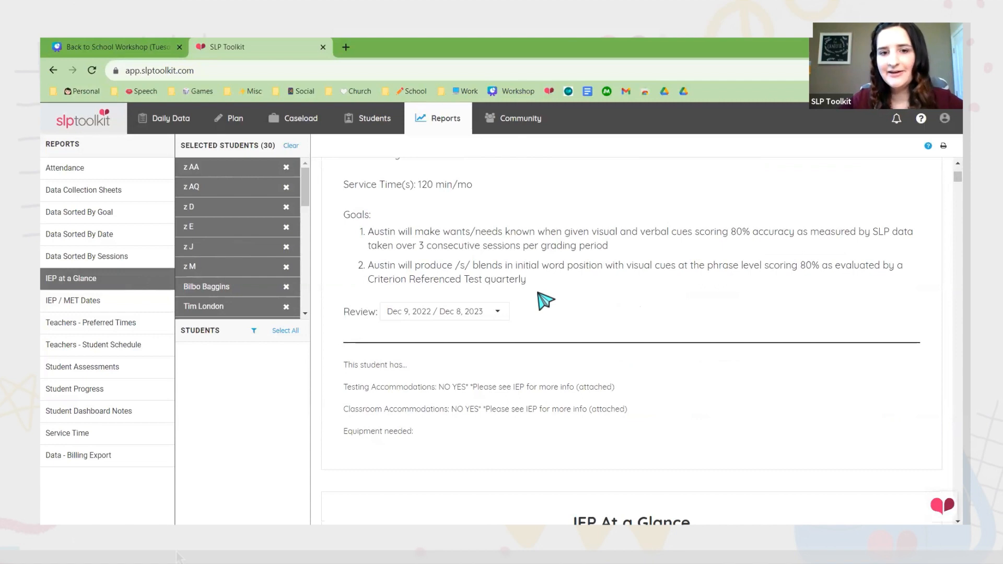
{"action": "scroll", "coordinate": [545, 301], "scroll_direction": "up", "scroll_amount": 3}
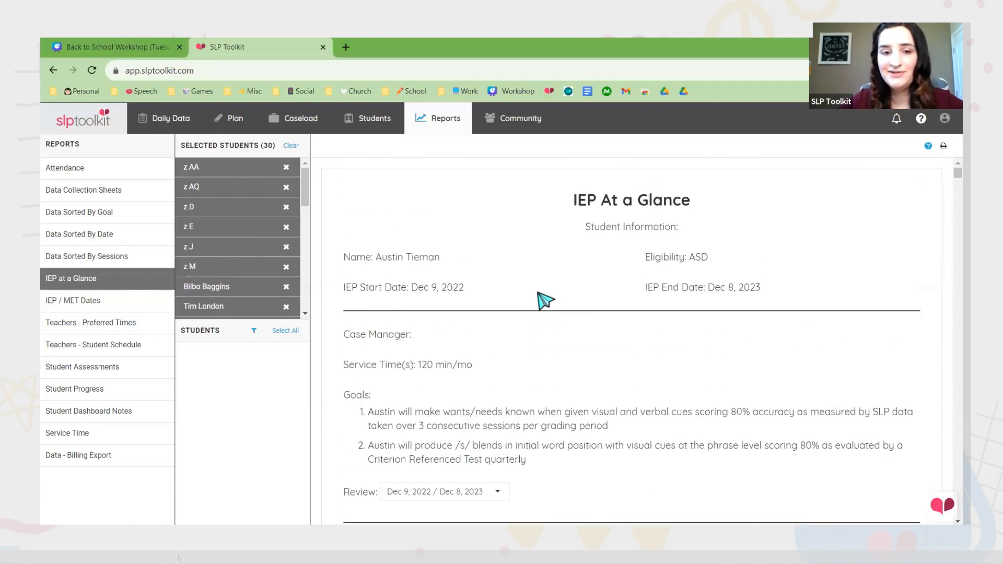
{"action": "scroll", "coordinate": [522, 299], "scroll_direction": "down", "scroll_amount": 1}
{"action": "scroll", "coordinate": [663, 352], "scroll_direction": "down", "scroll_amount": 3}
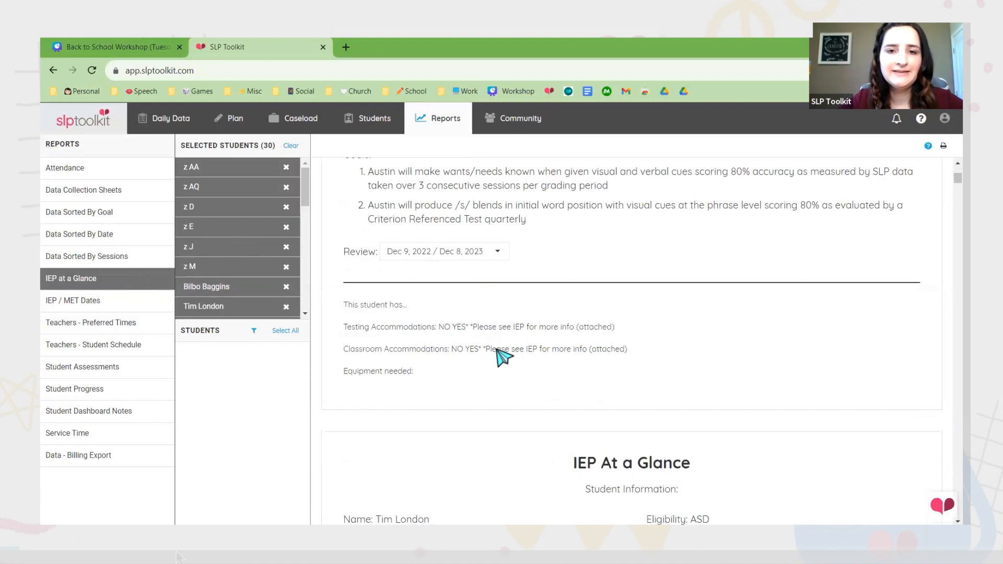
{"action": "scroll", "coordinate": [491, 364], "scroll_direction": "up", "scroll_amount": 5}
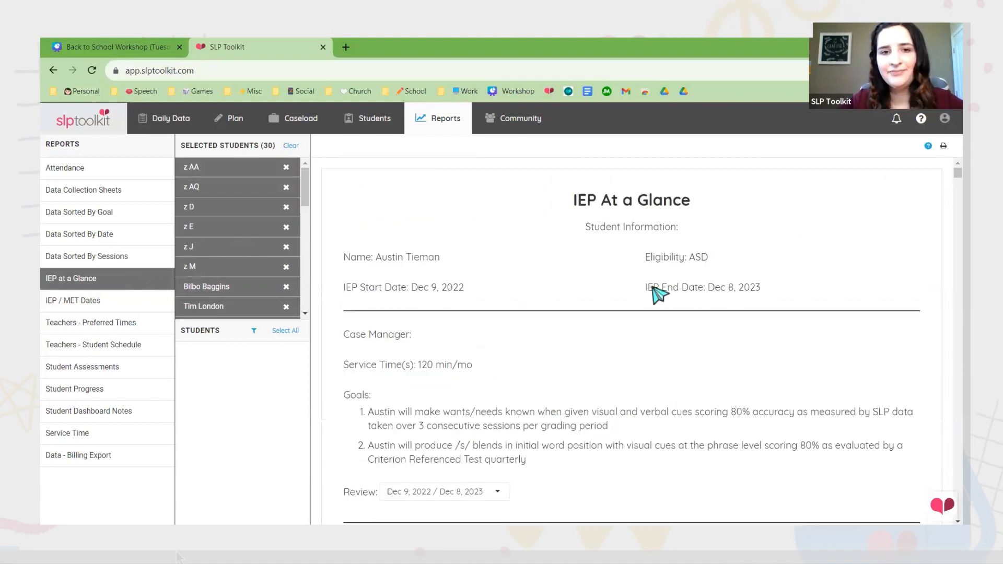
{"action": "scroll", "coordinate": [658, 294], "scroll_direction": "down", "scroll_amount": 2}
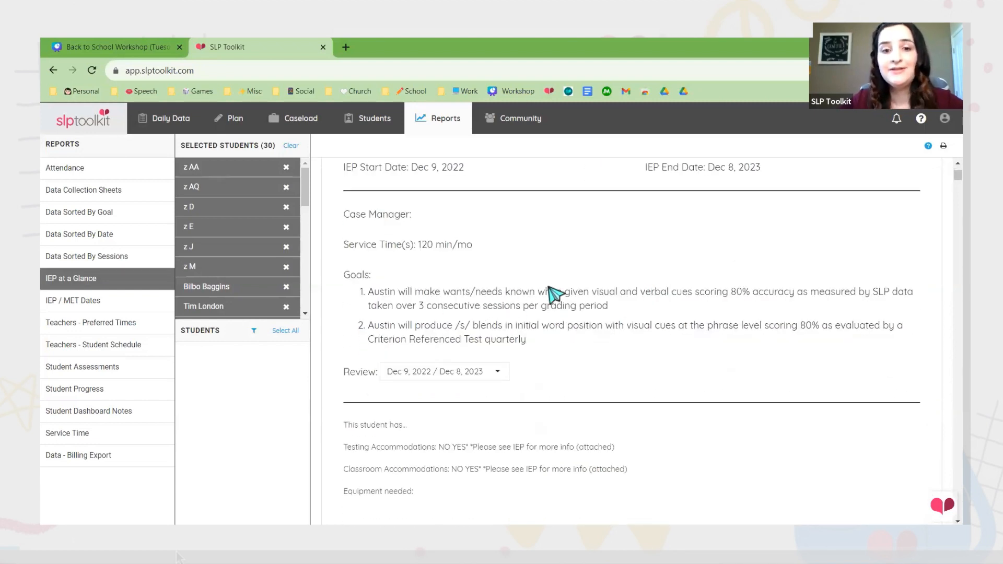
{"action": "scroll", "coordinate": [584, 291], "scroll_direction": "down", "scroll_amount": 1}
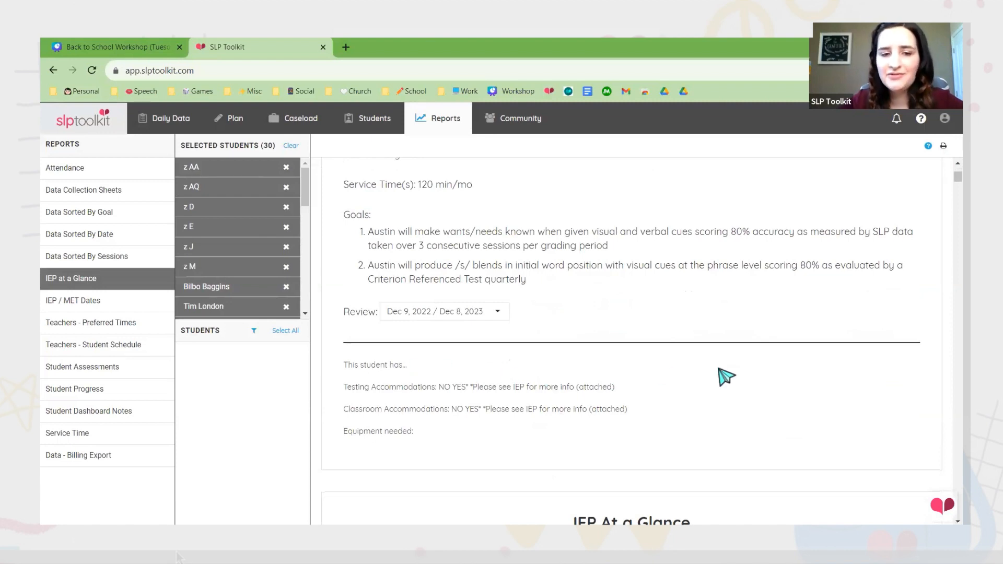
Copy the first student's complete IEP At a Glance sheet and paste it into a new Google Docs document.
{"action": "left_click_drag", "start_coordinate": [424, 436], "coordinate": [393, 187]}
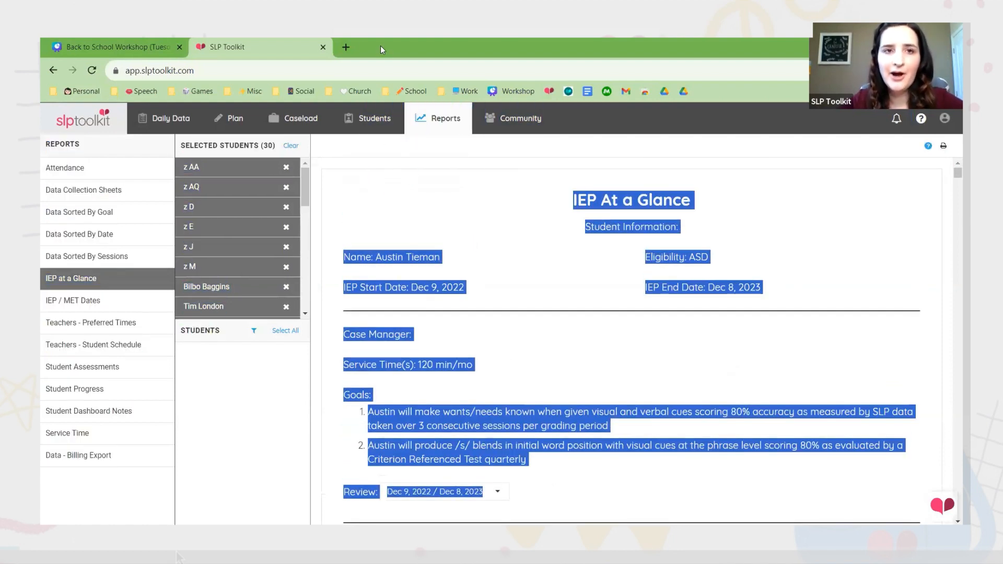
{"action": "left_click", "coordinate": [347, 46]}
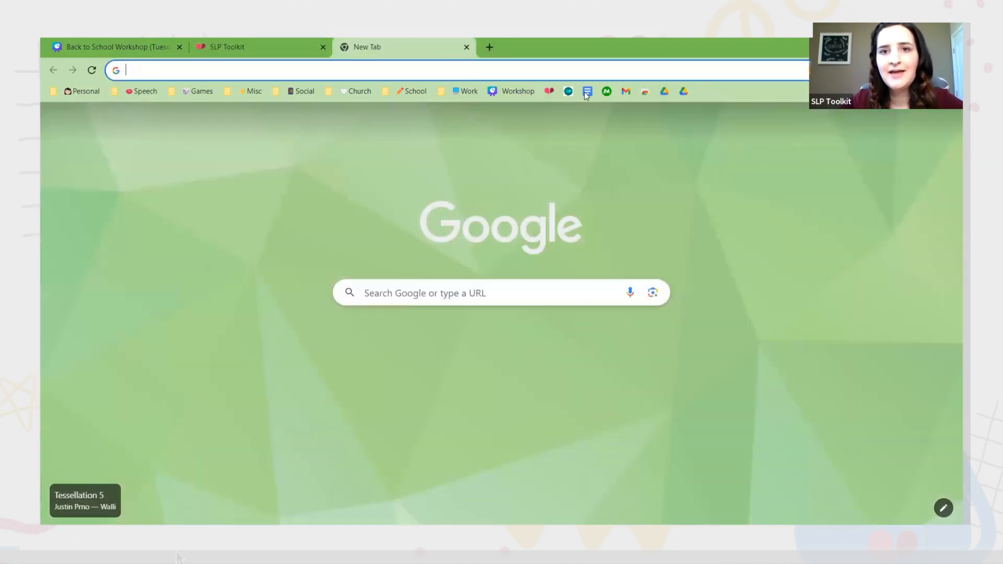
{"action": "left_click", "coordinate": [586, 93]}
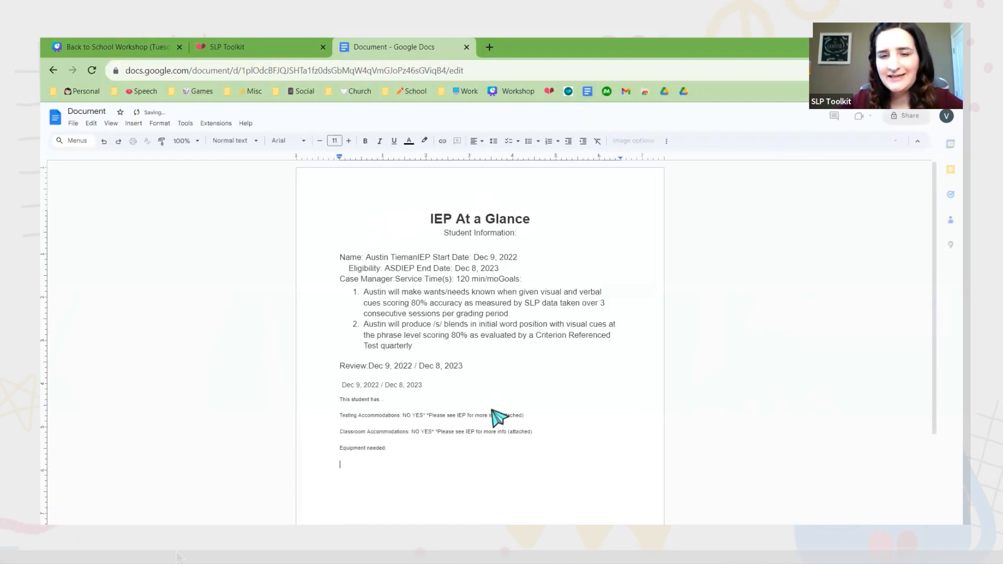
{"action": "left_click", "coordinate": [394, 398]}
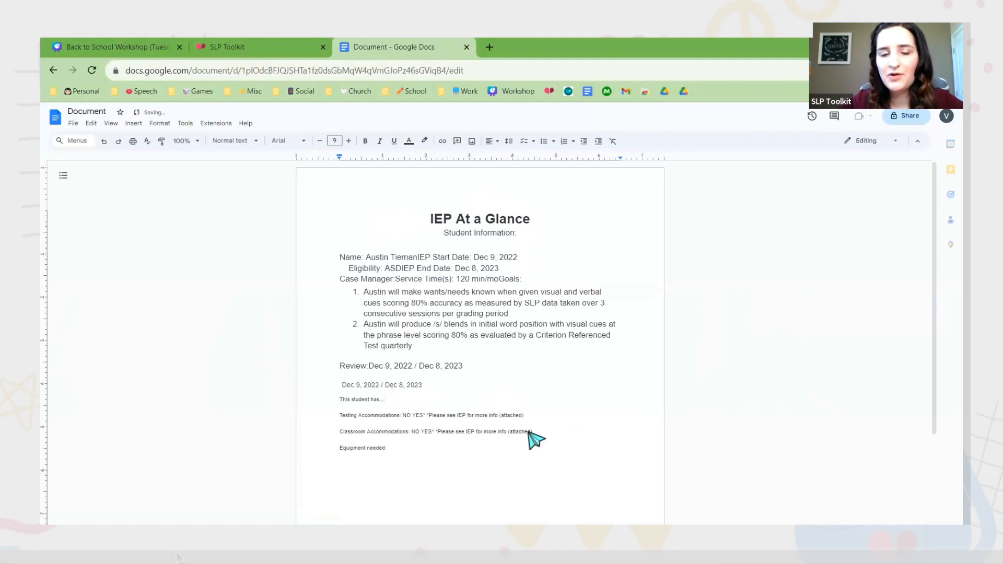
Return to SLP Toolkit and generate the Teachers - Preferred Times report for all teachers.
{"action": "left_click", "coordinate": [224, 40]}
{"action": "left_click", "coordinate": [511, 196]}
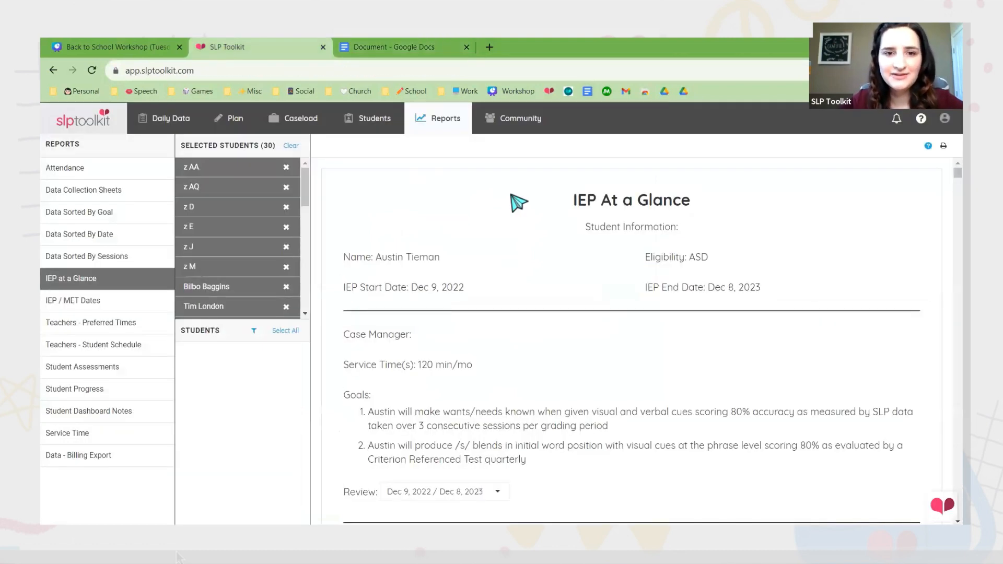
{"action": "scroll", "coordinate": [512, 256], "scroll_direction": "down", "scroll_amount": 5}
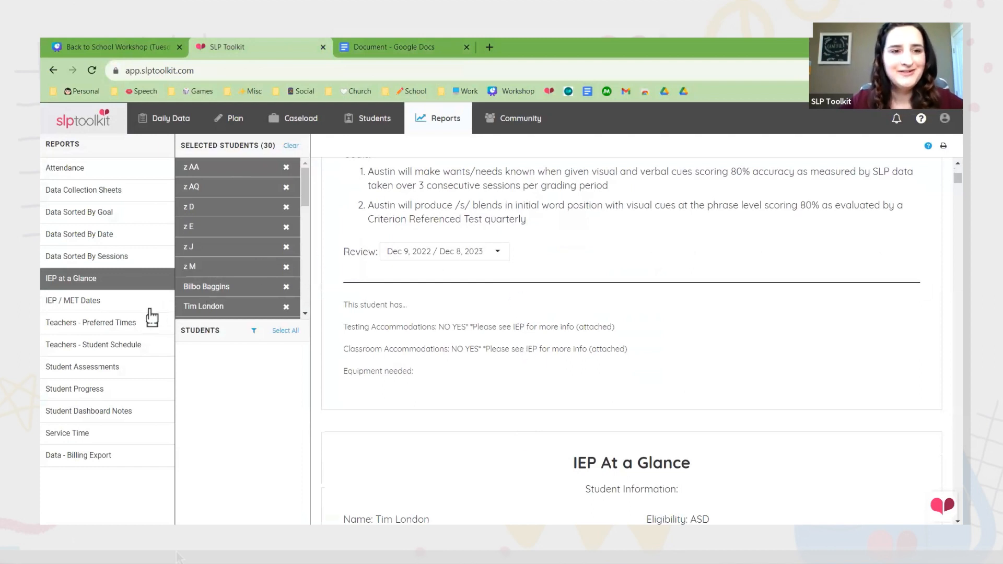
{"action": "left_click", "coordinate": [134, 325]}
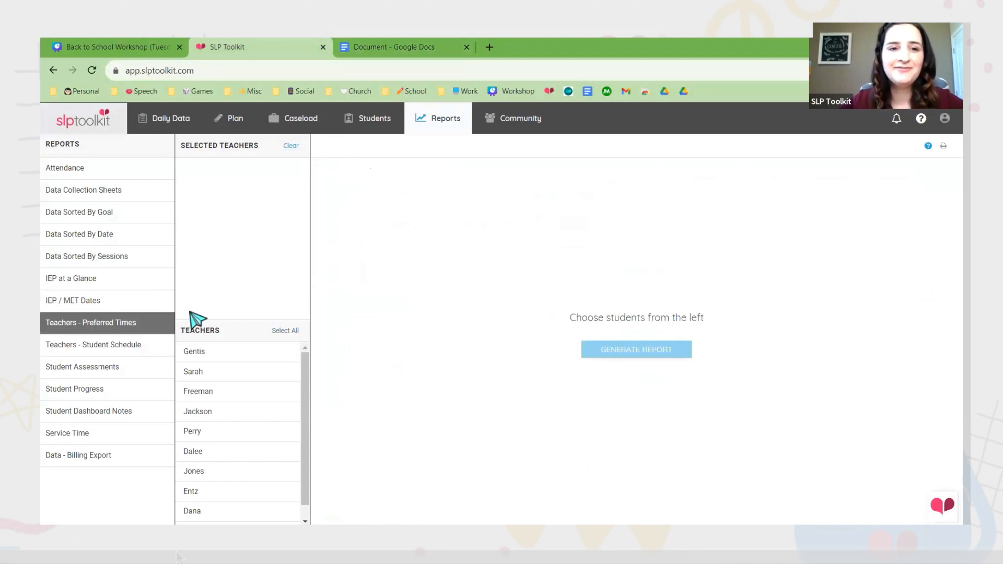
{"action": "left_click", "coordinate": [282, 332]}
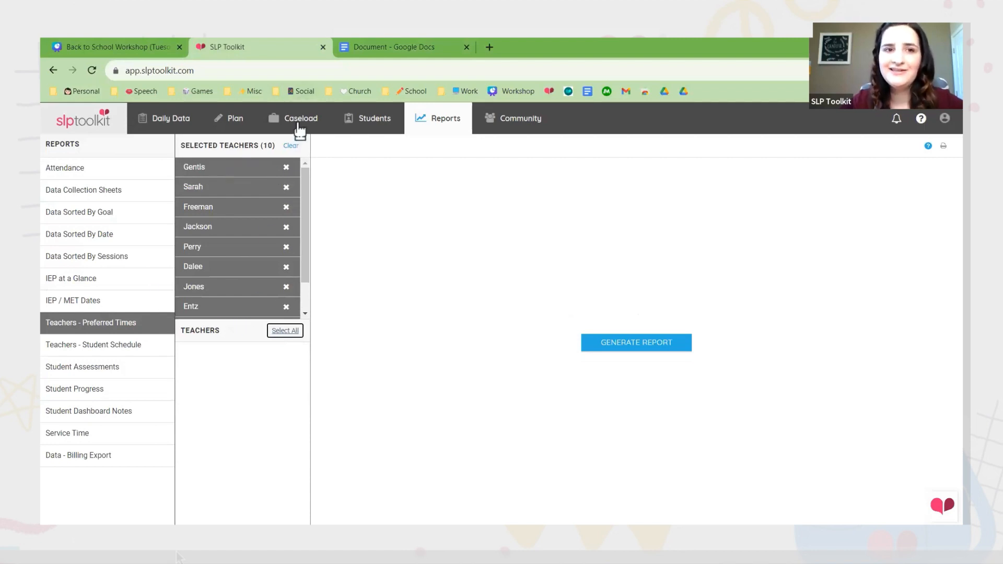
{"action": "left_click", "coordinate": [607, 345]}
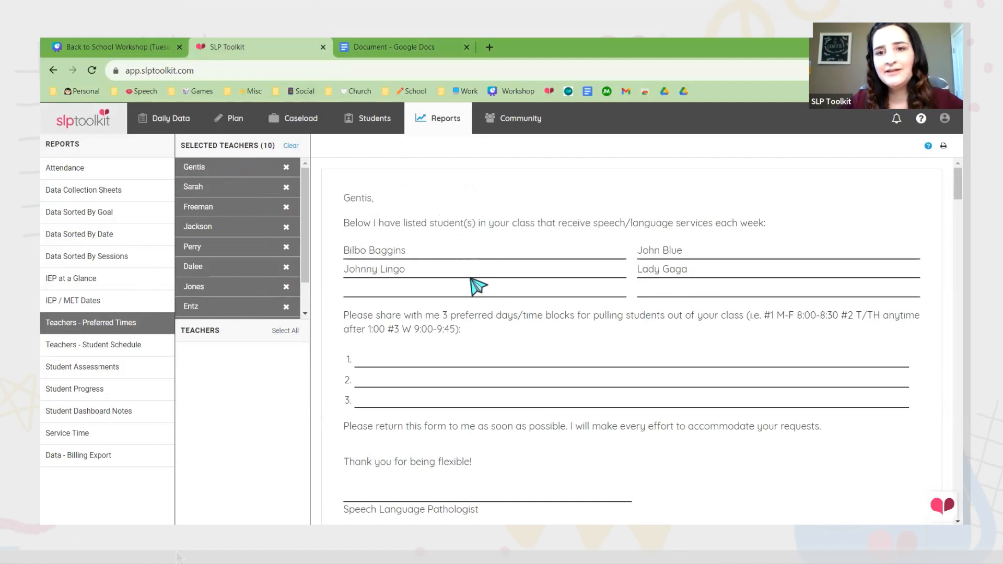
Look over the first teacher's preferred-times letter and copy its full text, from the greeting through the signature line.
{"action": "scroll", "coordinate": [477, 286], "scroll_direction": "down", "scroll_amount": 1}
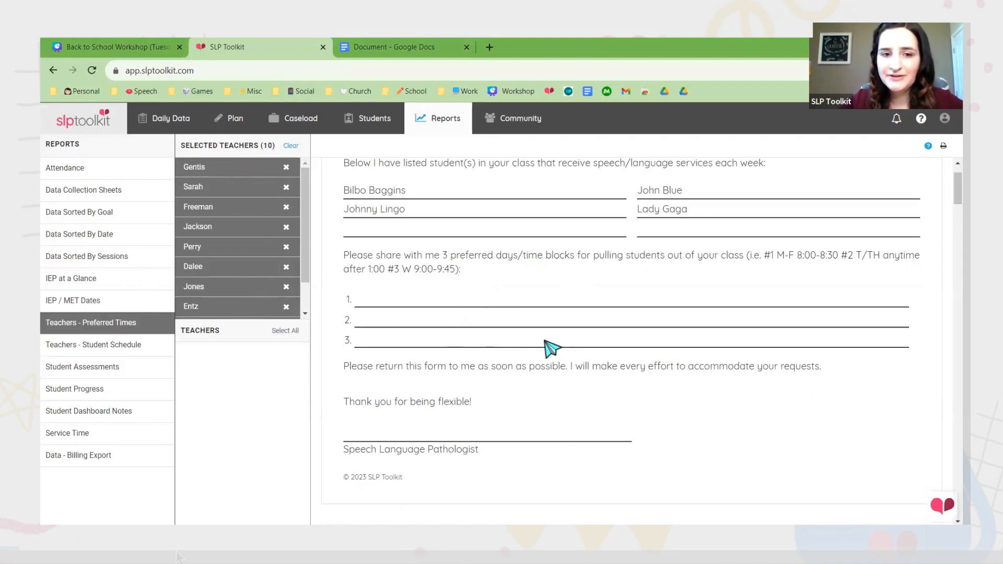
{"action": "scroll", "coordinate": [552, 349], "scroll_direction": "up", "scroll_amount": 1}
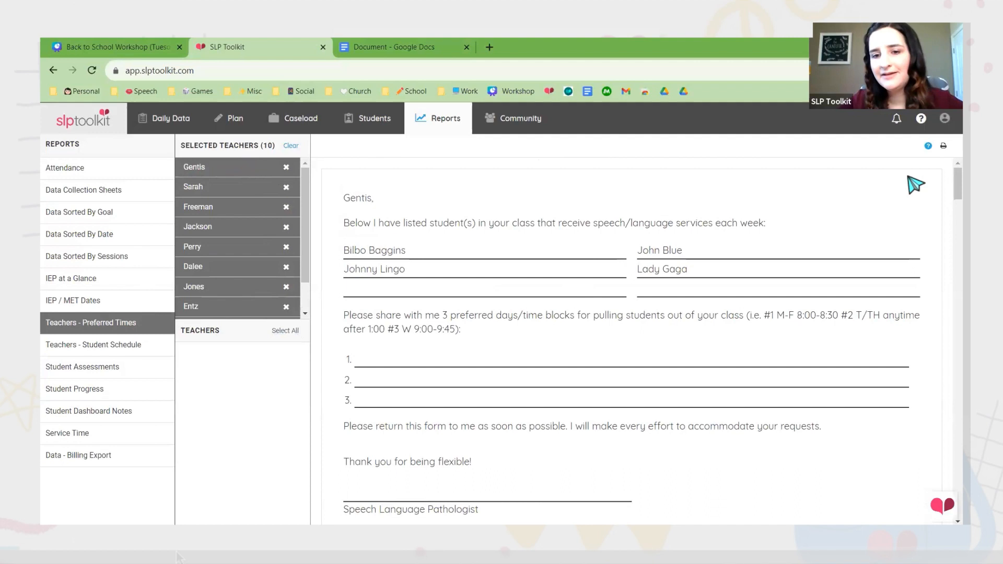
{"action": "scroll", "coordinate": [679, 303], "scroll_direction": "down", "scroll_amount": 1}
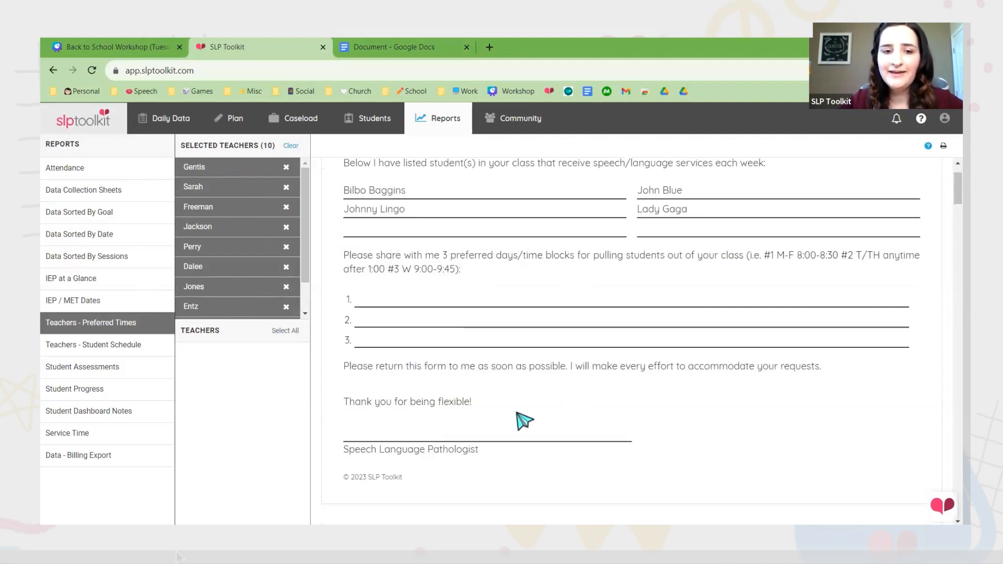
{"action": "left_click_drag", "start_coordinate": [480, 448], "coordinate": [355, 153]}
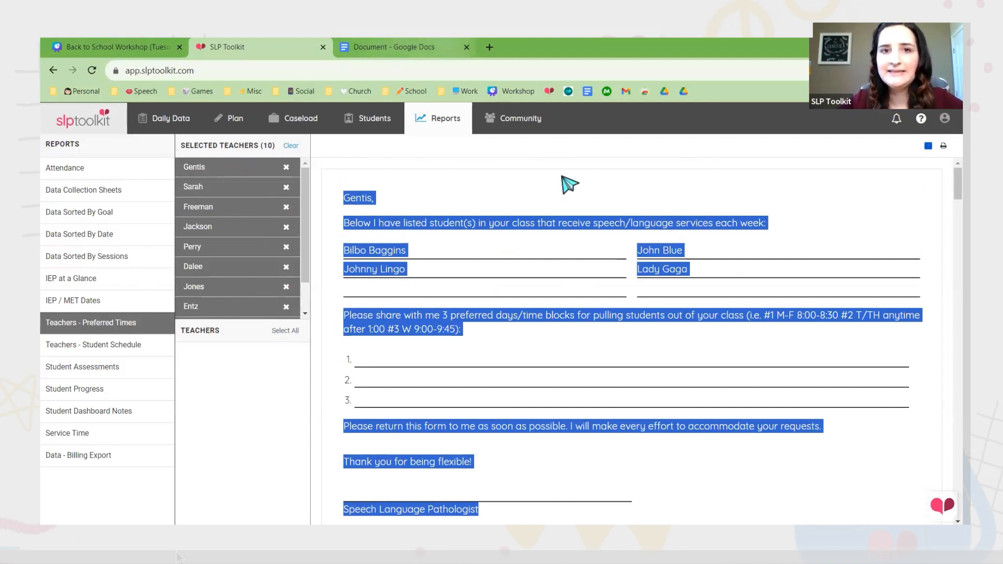
Open Gmail in a new browser tab, start a new message and paste the teacher's letter into its body.
{"action": "left_click", "coordinate": [489, 46]}
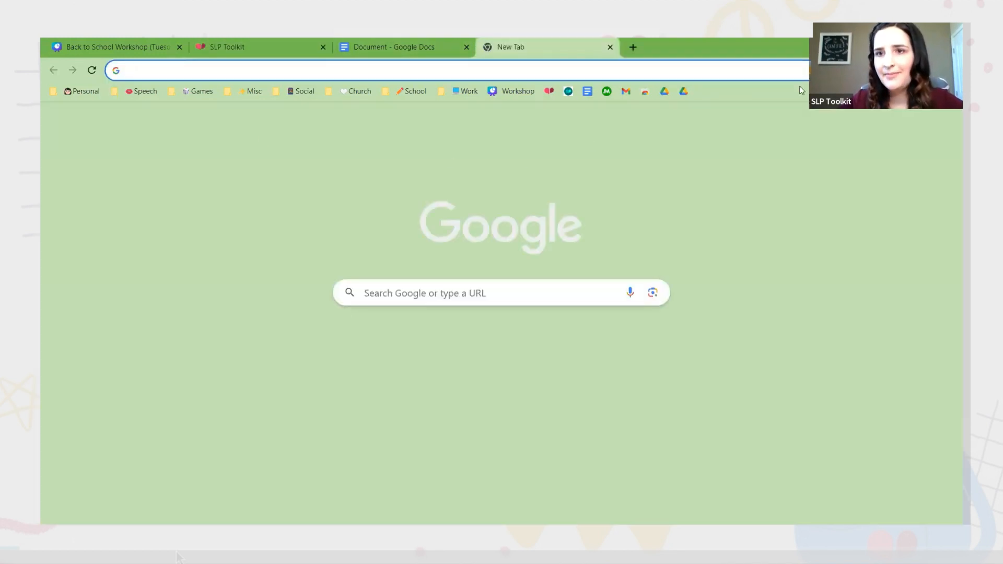
{"action": "left_click", "coordinate": [626, 92]}
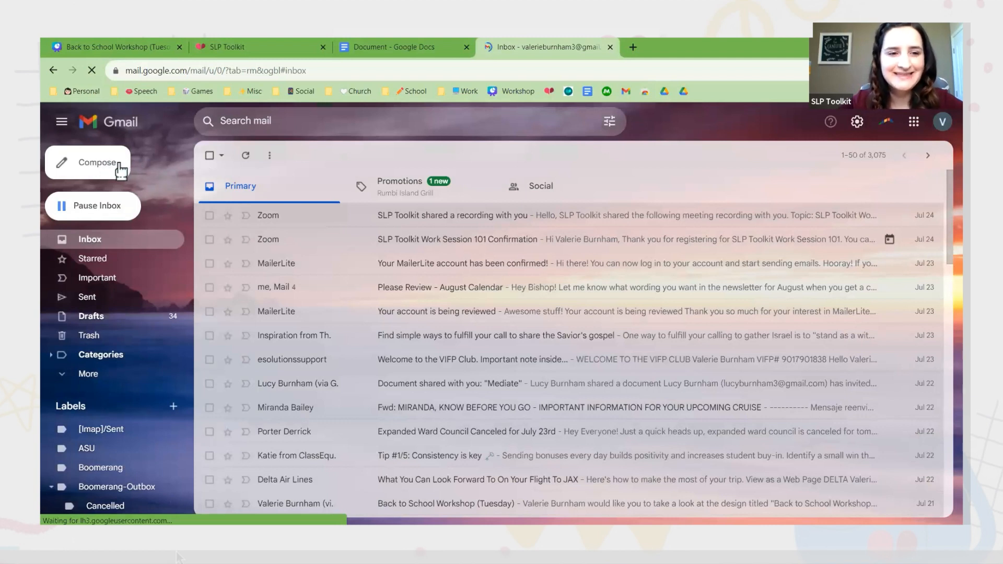
{"action": "left_click", "coordinate": [120, 164]}
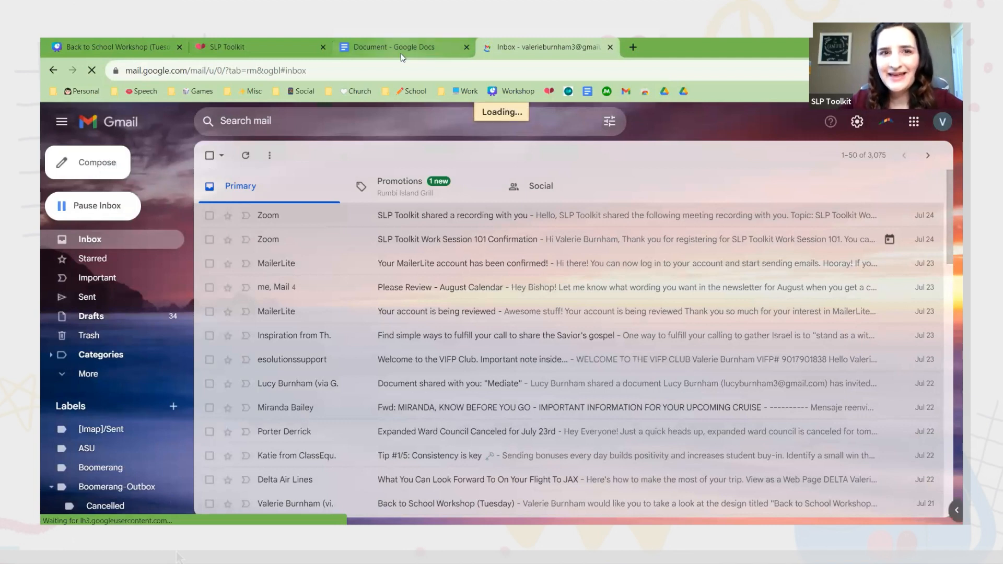
{"action": "mouse_move", "coordinate": [401, 53]}
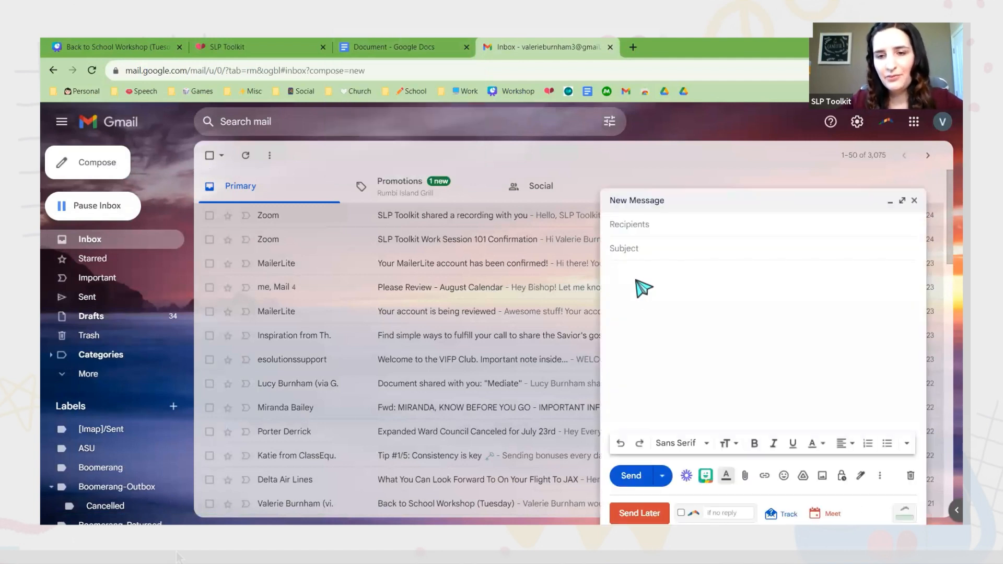
{"action": "key", "text": "ctrl+v"}
{"action": "scroll", "coordinate": [682, 307], "scroll_direction": "up", "scroll_amount": 11}
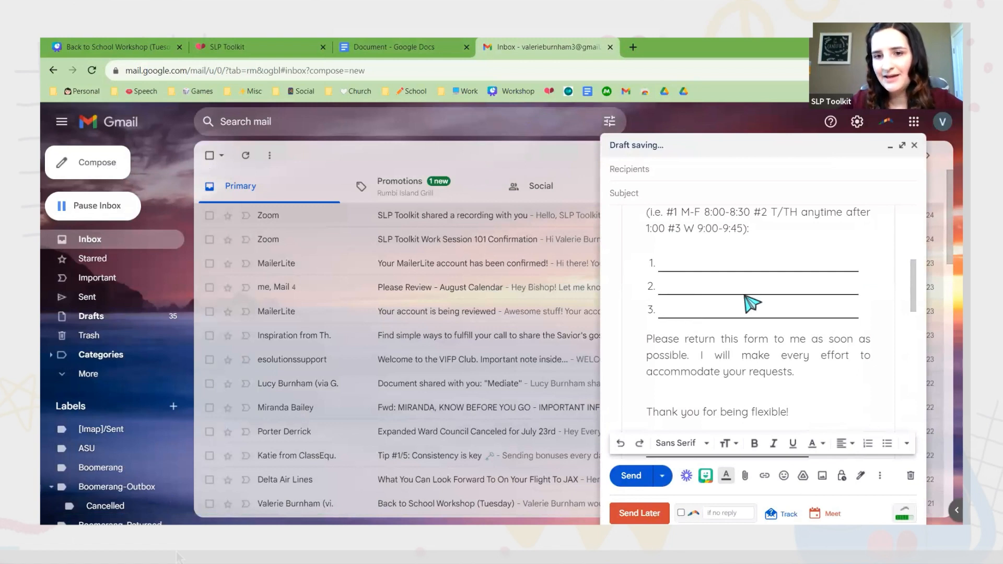
{"action": "scroll", "coordinate": [750, 303], "scroll_direction": "up", "scroll_amount": 5}
{"action": "left_click", "coordinate": [666, 278]}
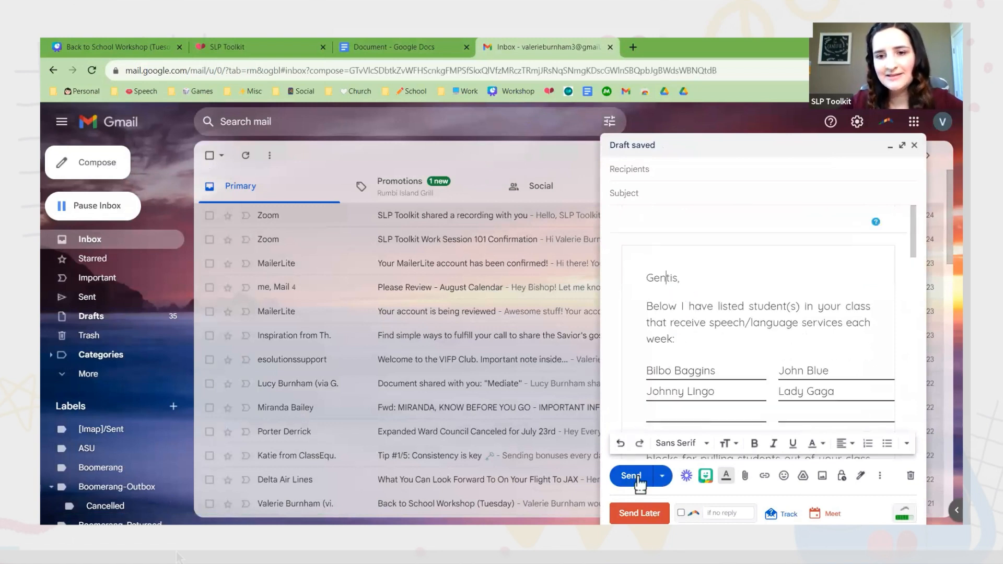
Switch back to SLP Toolkit and make a copy of the 2022-2023 schedule in Daily Data.
{"action": "left_click", "coordinate": [349, 42]}
{"action": "left_click", "coordinate": [292, 39]}
{"action": "left_click", "coordinate": [475, 260]}
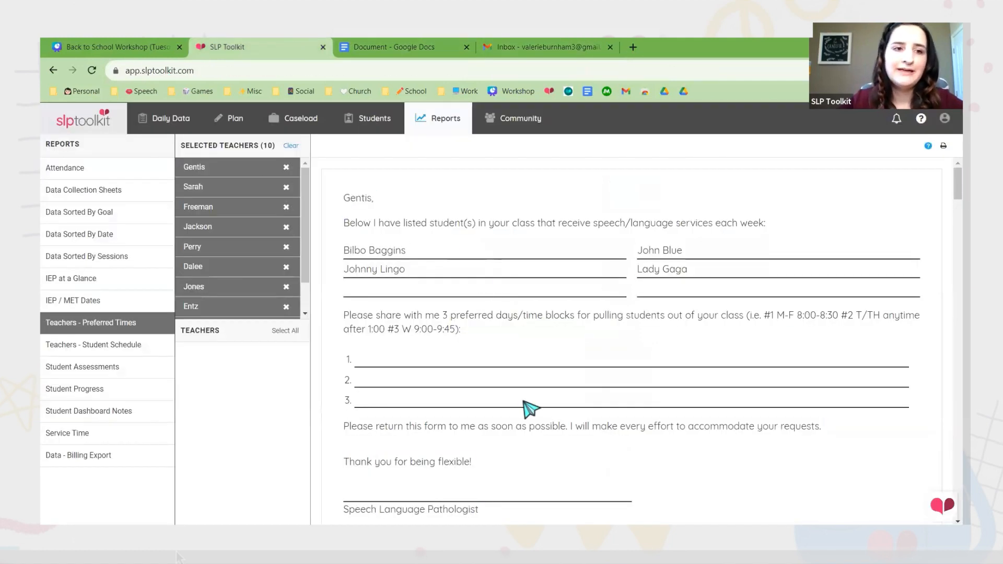
{"action": "left_click", "coordinate": [186, 120]}
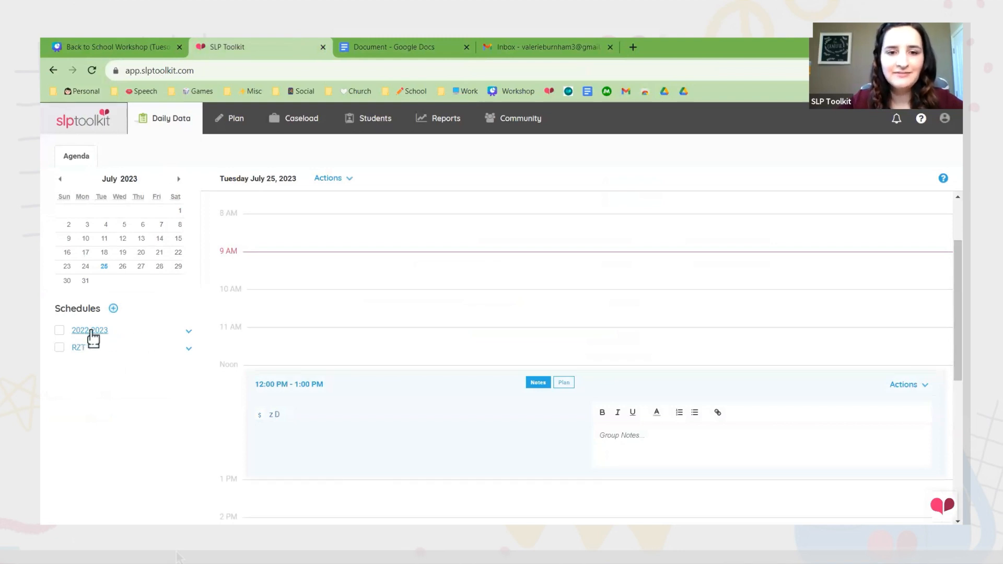
{"action": "left_click", "coordinate": [189, 330]}
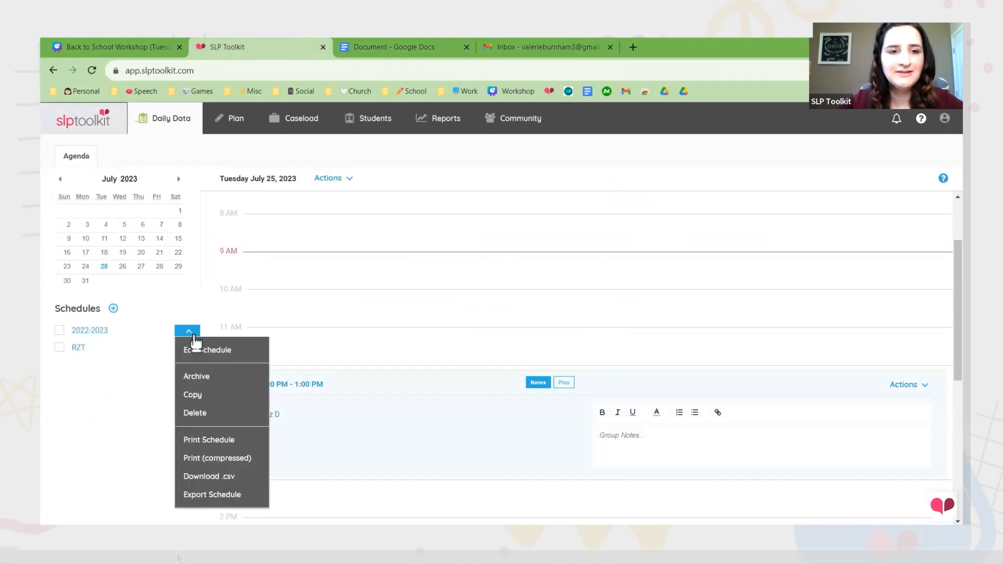
{"action": "left_click", "coordinate": [256, 399]}
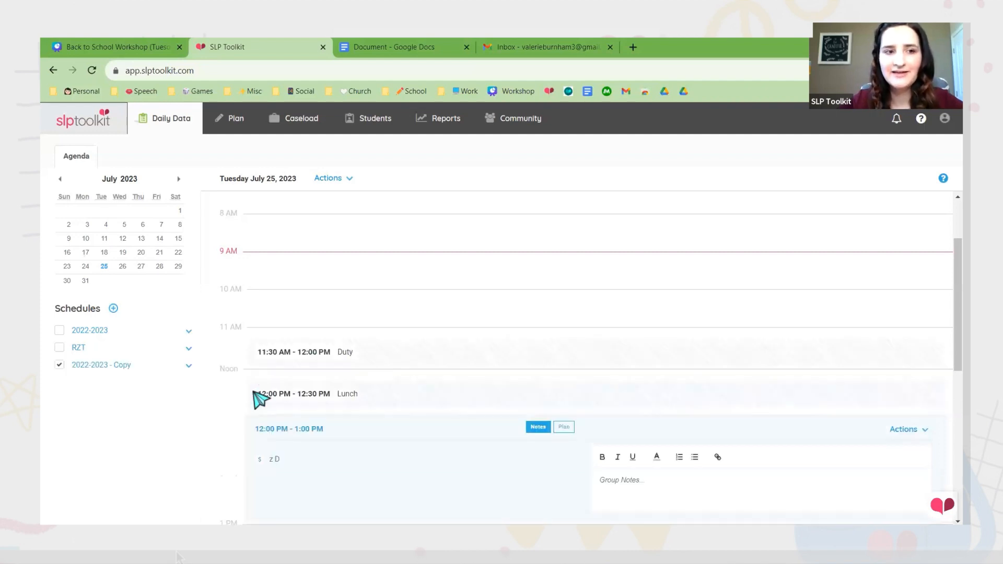
Open the copied schedule's calendar details and rename it 2023-2024.
{"action": "left_click", "coordinate": [127, 366]}
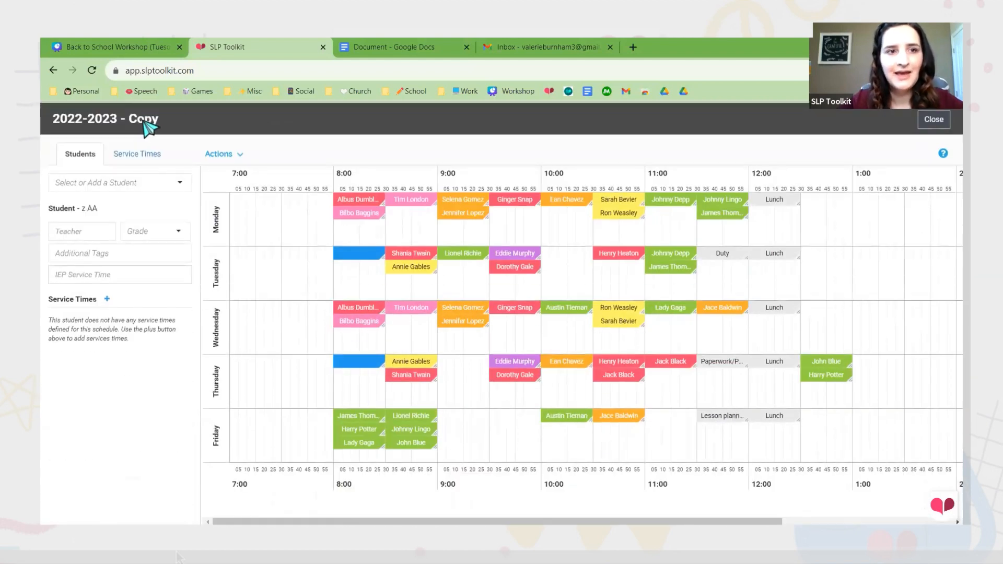
{"action": "left_click", "coordinate": [215, 161]}
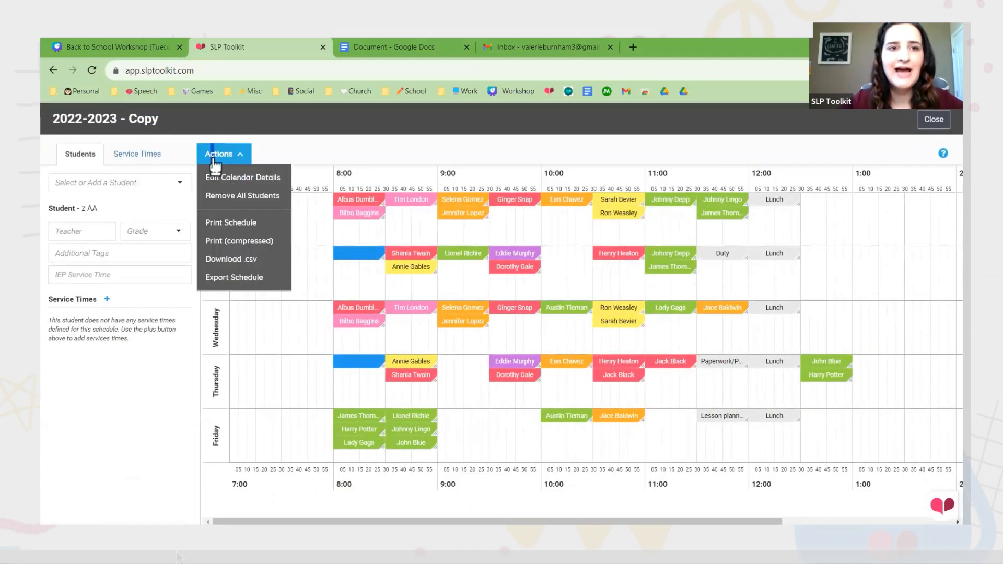
{"action": "left_click", "coordinate": [229, 180]}
{"action": "left_click_drag", "start_coordinate": [380, 184], "coordinate": [289, 192]}
{"action": "type", "text": "2"}
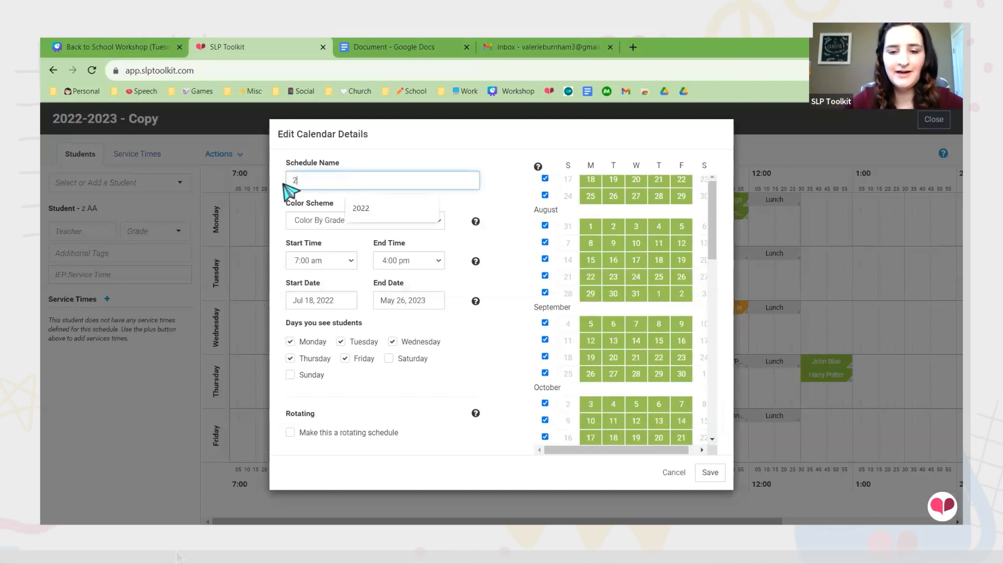
{"action": "type", "text": "023-2024"}
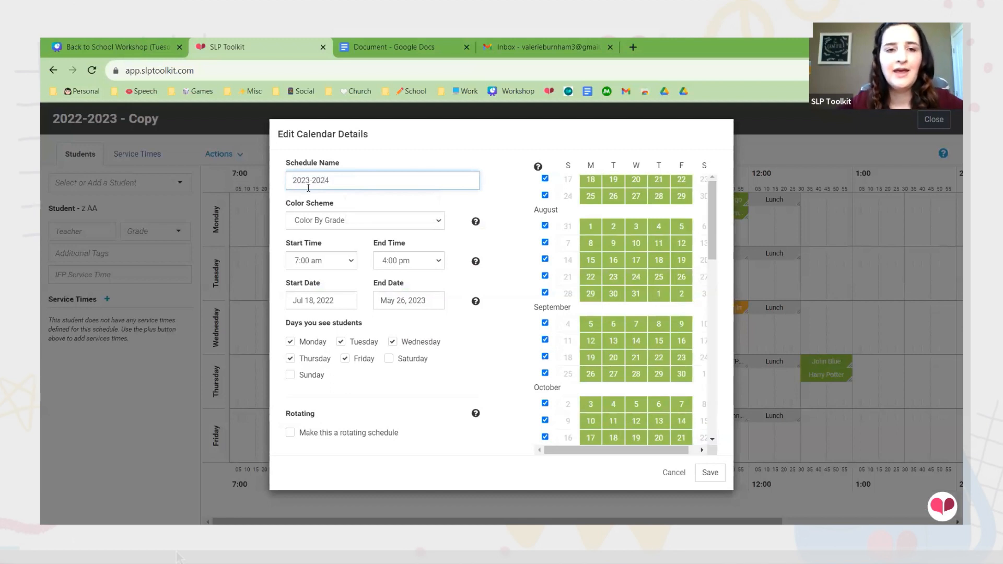
Set the schedule's end date to May 24, 2024 and its start date to Jul 10, 2023.
{"action": "left_click", "coordinate": [333, 303]}
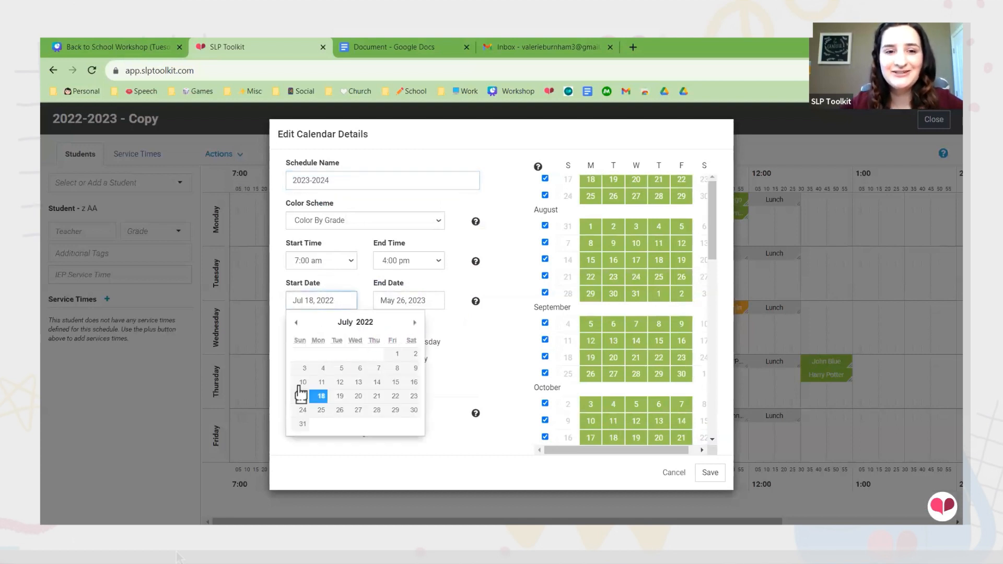
{"action": "left_click", "coordinate": [320, 399]}
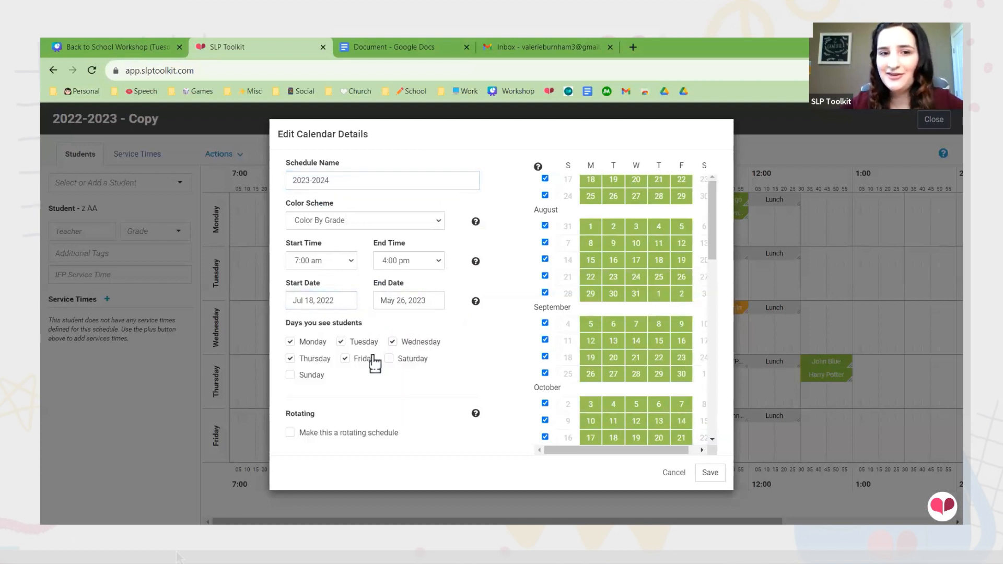
{"action": "left_click", "coordinate": [395, 309]}
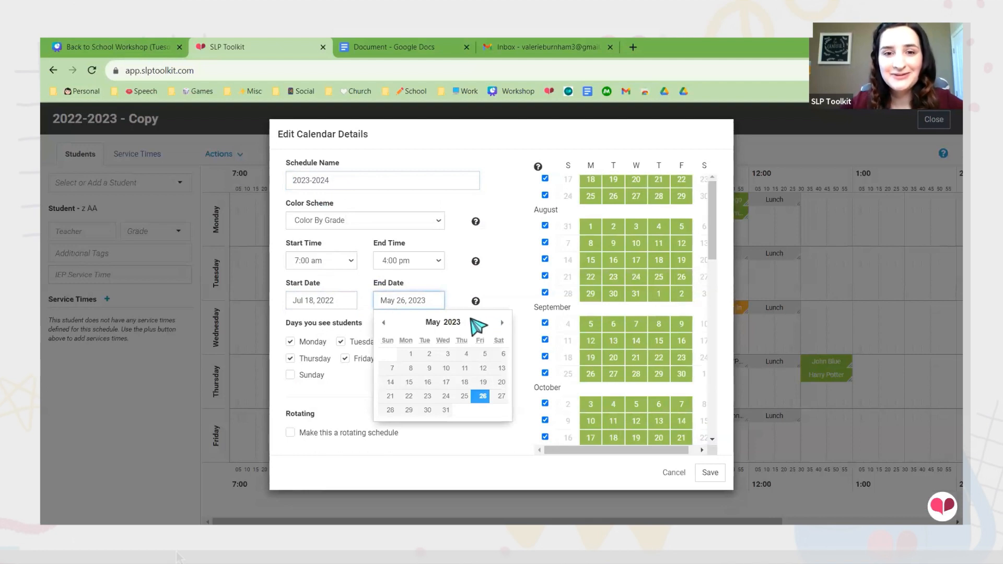
{"action": "left_click", "coordinate": [453, 322]}
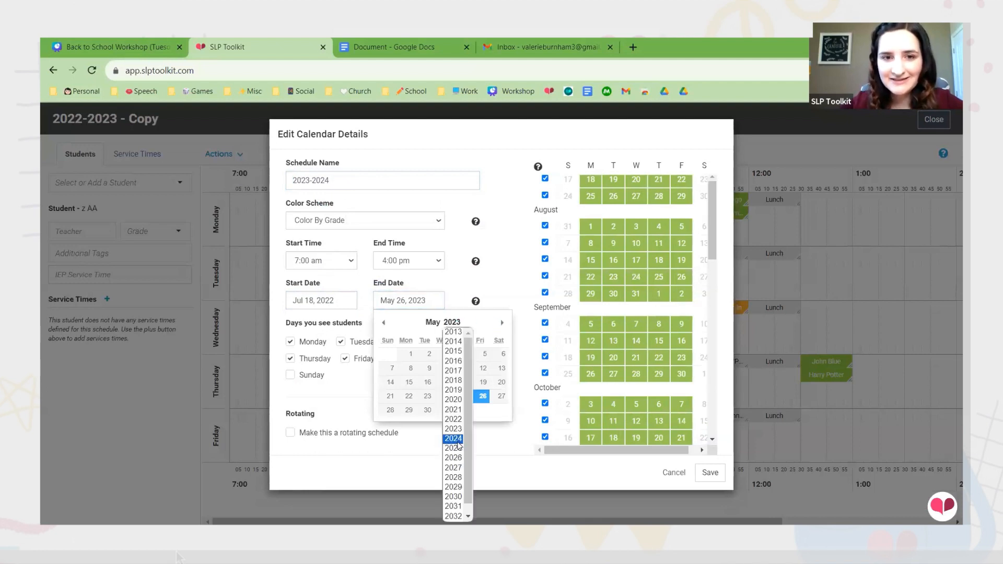
{"action": "left_click", "coordinate": [454, 439]}
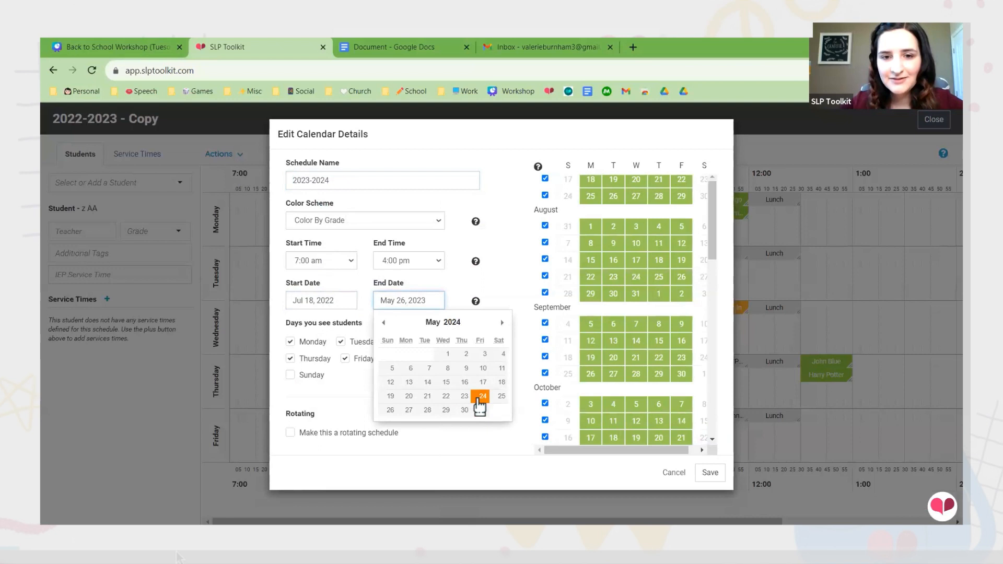
{"action": "left_click", "coordinate": [479, 400]}
{"action": "left_click", "coordinate": [321, 303]}
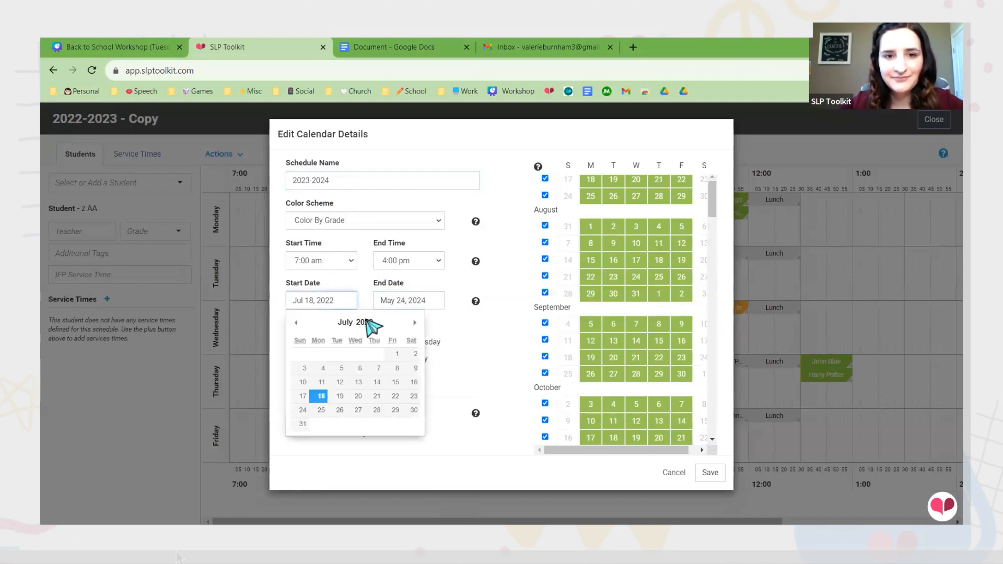
{"action": "left_click", "coordinate": [365, 323]}
{"action": "left_click", "coordinate": [368, 440]}
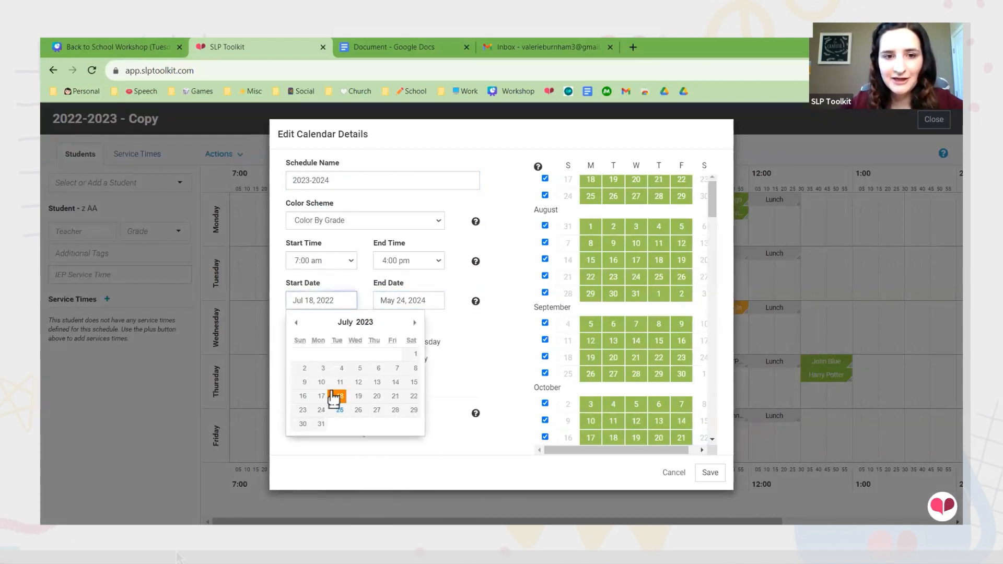
{"action": "left_click", "coordinate": [321, 383]}
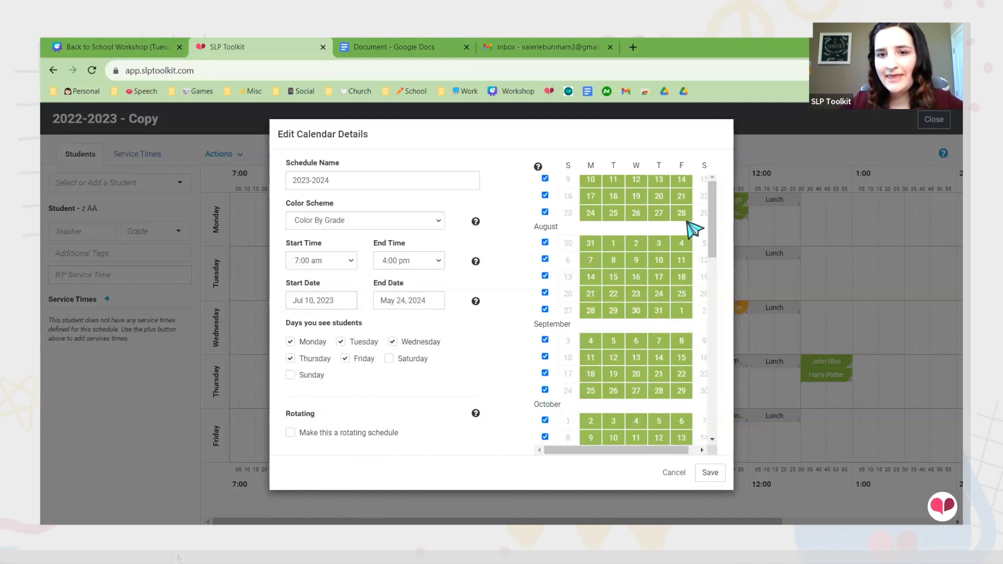
Exclude the weeks of December 3 and December 10 from the schedule and save the calendar details.
{"action": "scroll", "coordinate": [688, 225], "scroll_direction": "down", "scroll_amount": 7}
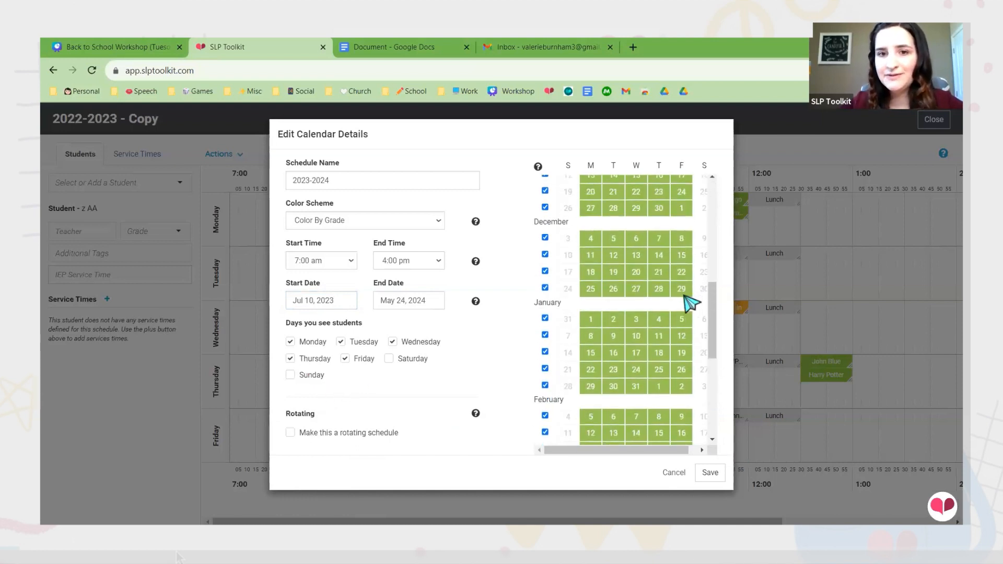
{"action": "left_click", "coordinate": [545, 238]}
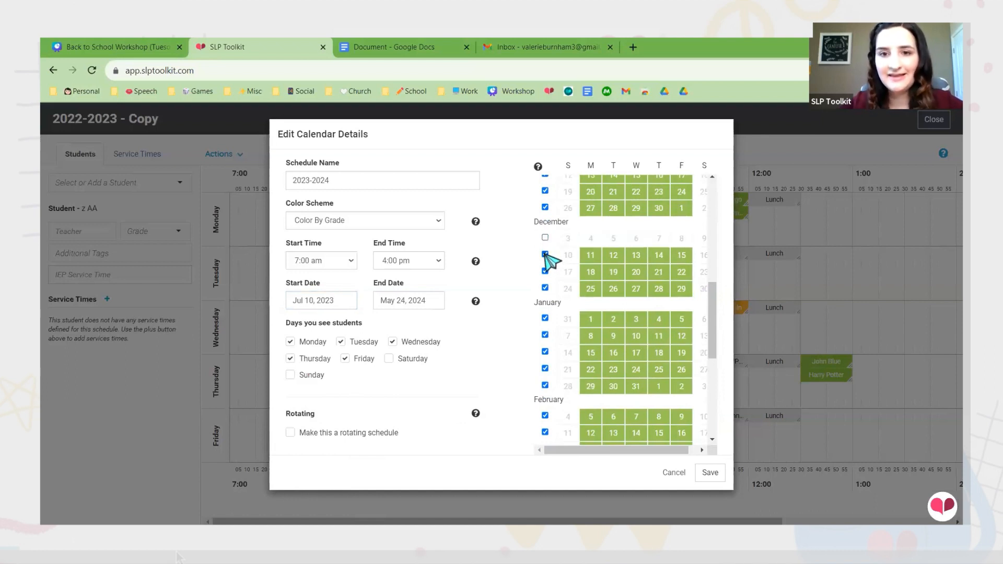
{"action": "left_click", "coordinate": [545, 255]}
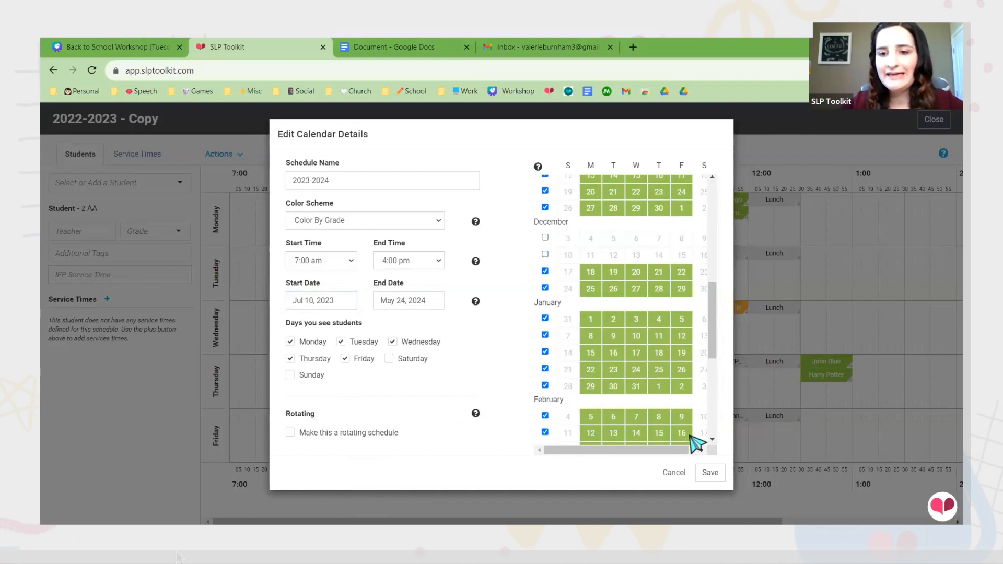
{"action": "left_click", "coordinate": [704, 476]}
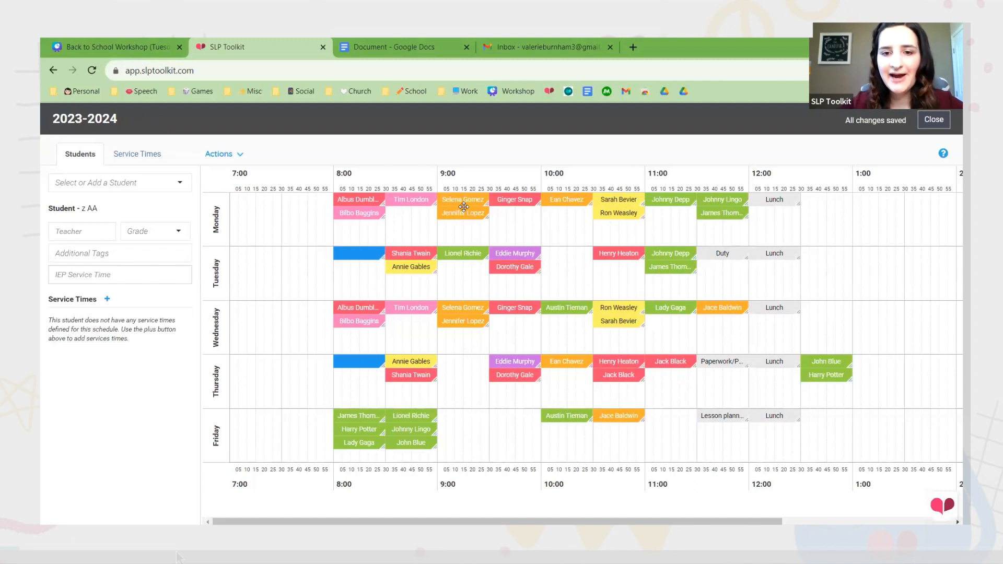
Select the second student in the schedule's student list and examine their teacher, grade and service times.
{"action": "left_click", "coordinate": [175, 184]}
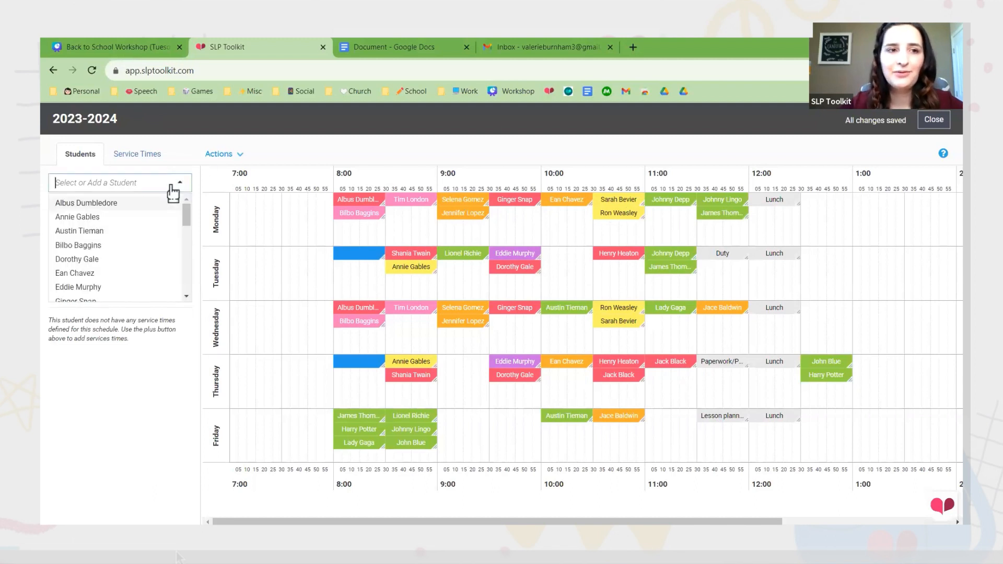
{"action": "left_click", "coordinate": [166, 214]}
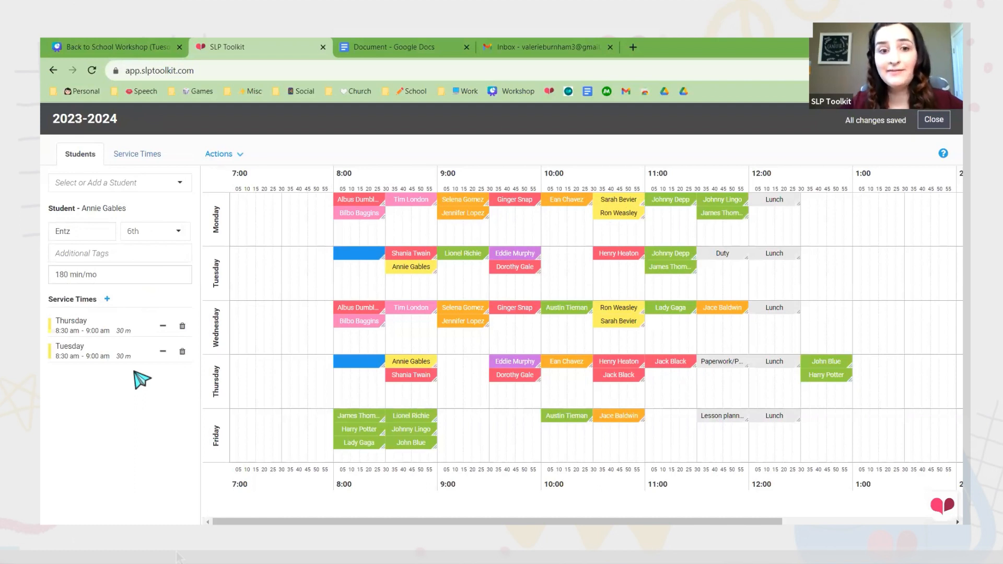
{"action": "left_click", "coordinate": [130, 183]}
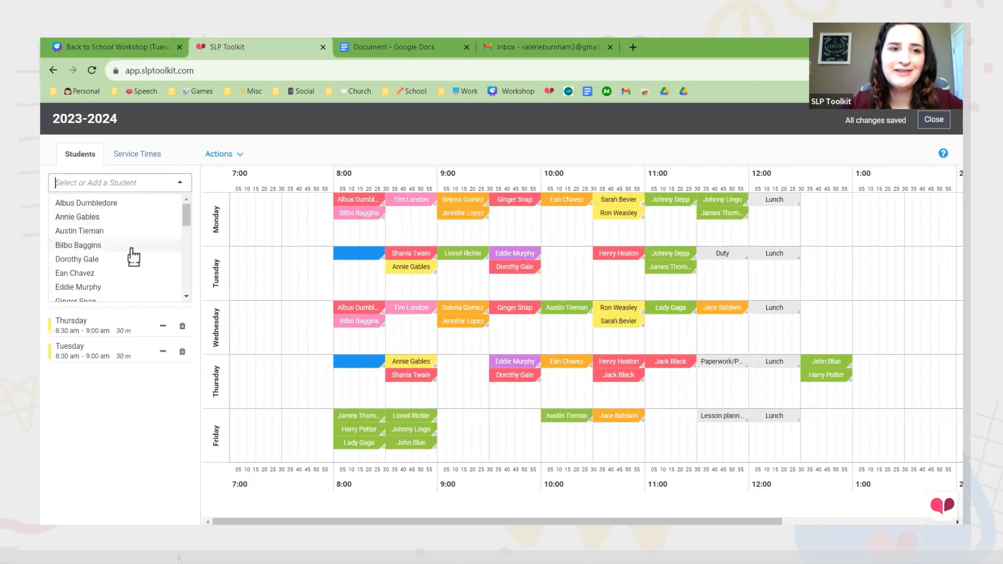
{"action": "left_click", "coordinate": [118, 407]}
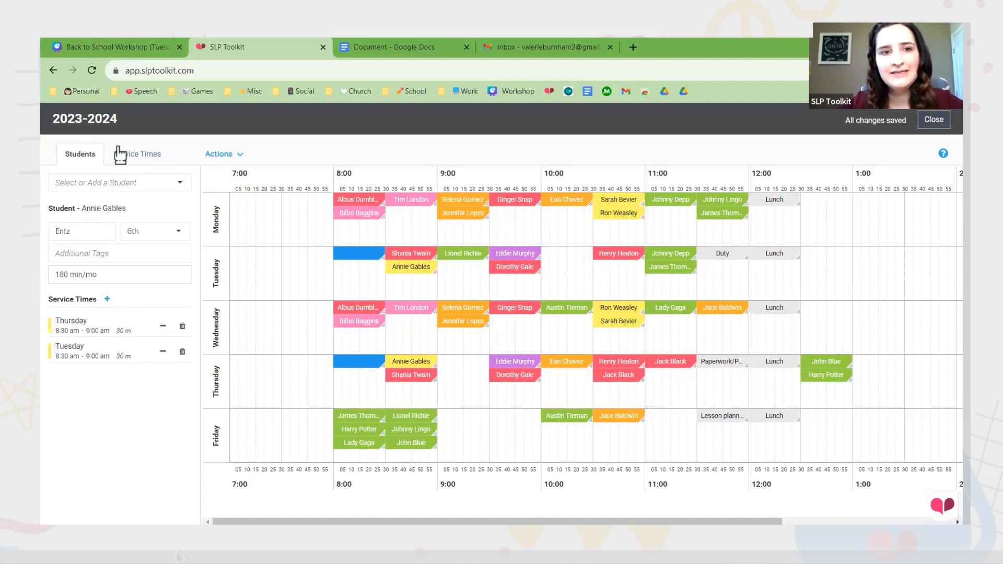
Remove all students from the 2023-2024 schedule grid and confirm the removal.
{"action": "left_click", "coordinate": [222, 155]}
{"action": "left_click", "coordinate": [258, 197]}
{"action": "left_click", "coordinate": [623, 217]}
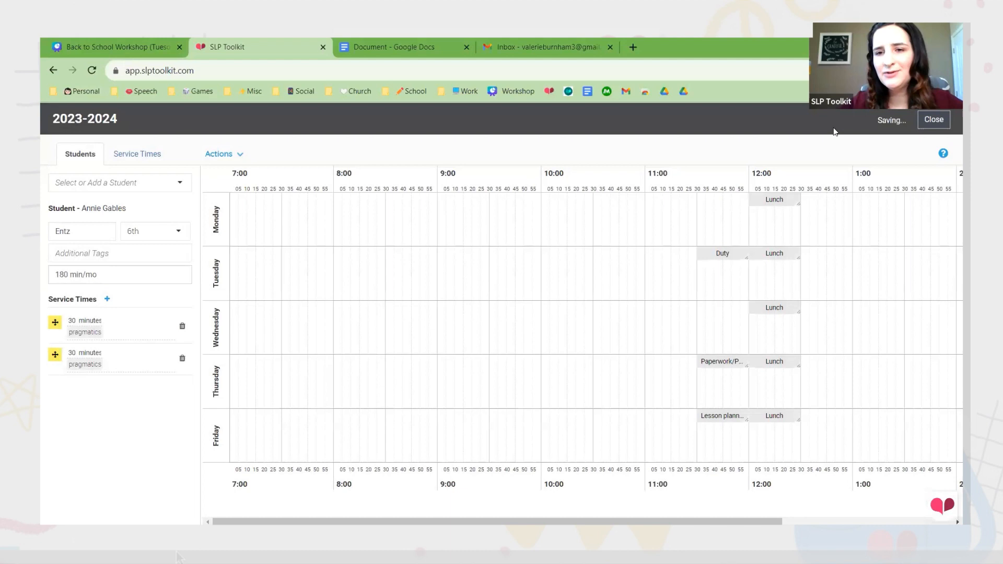
Remove the Monday Lunch event and the Tuesday Duty and Lunch events from the schedule grid.
{"action": "left_click", "coordinate": [771, 205]}
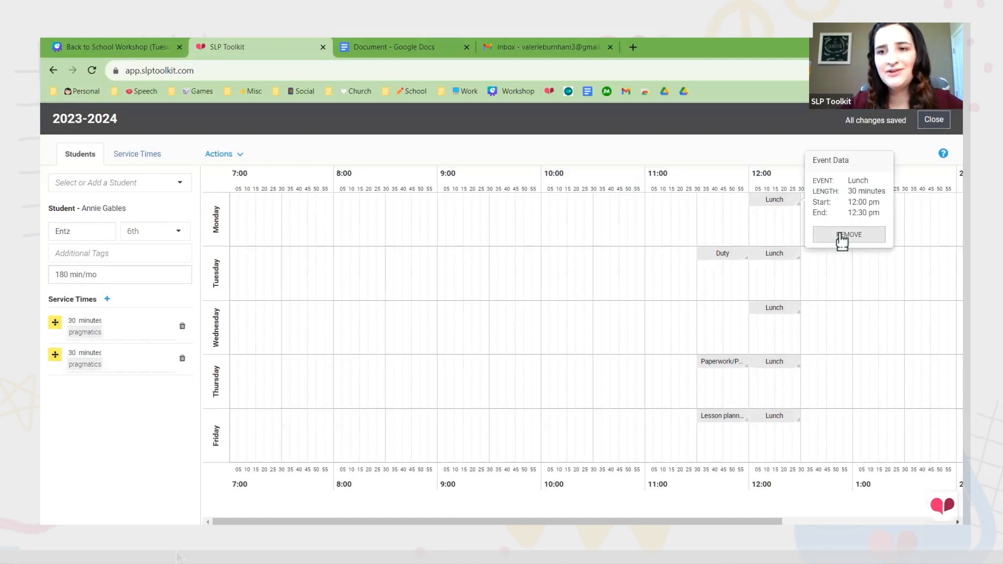
{"action": "left_click", "coordinate": [842, 239]}
{"action": "left_click", "coordinate": [731, 253]}
{"action": "left_click", "coordinate": [772, 286]}
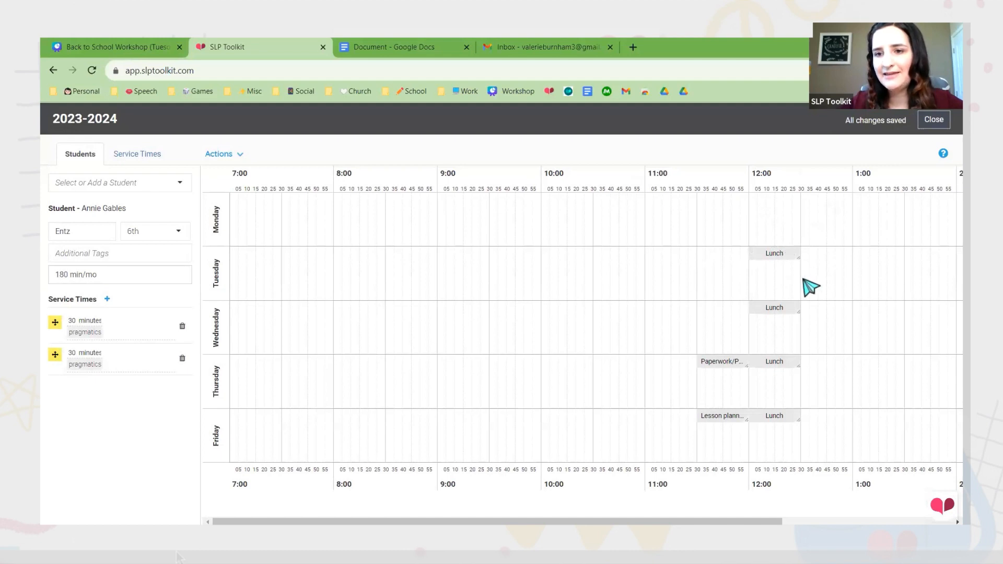
{"action": "left_click", "coordinate": [777, 252]}
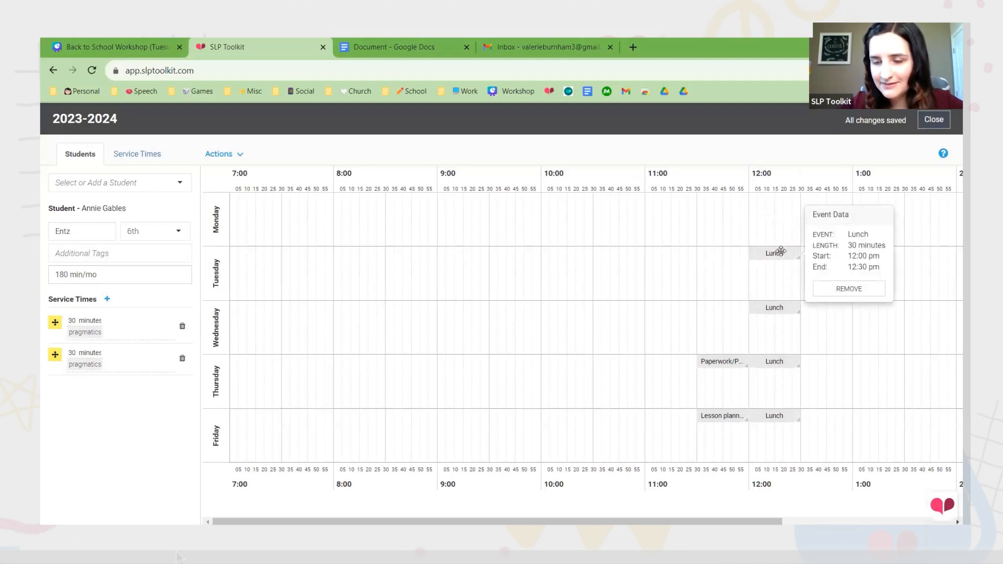
{"action": "left_click", "coordinate": [837, 289]}
Remove the 12:00 pm Lunch events on Wednesday, Thursday and Friday from the schedule grid.
{"action": "left_click", "coordinate": [774, 302]}
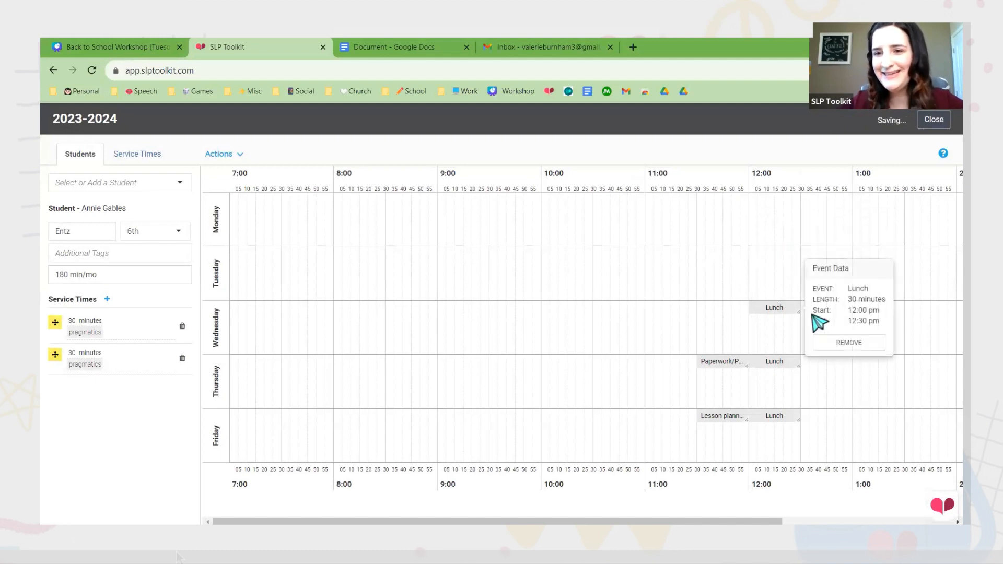
{"action": "left_click", "coordinate": [828, 344]}
{"action": "left_click", "coordinate": [793, 366]}
{"action": "left_click", "coordinate": [849, 396]}
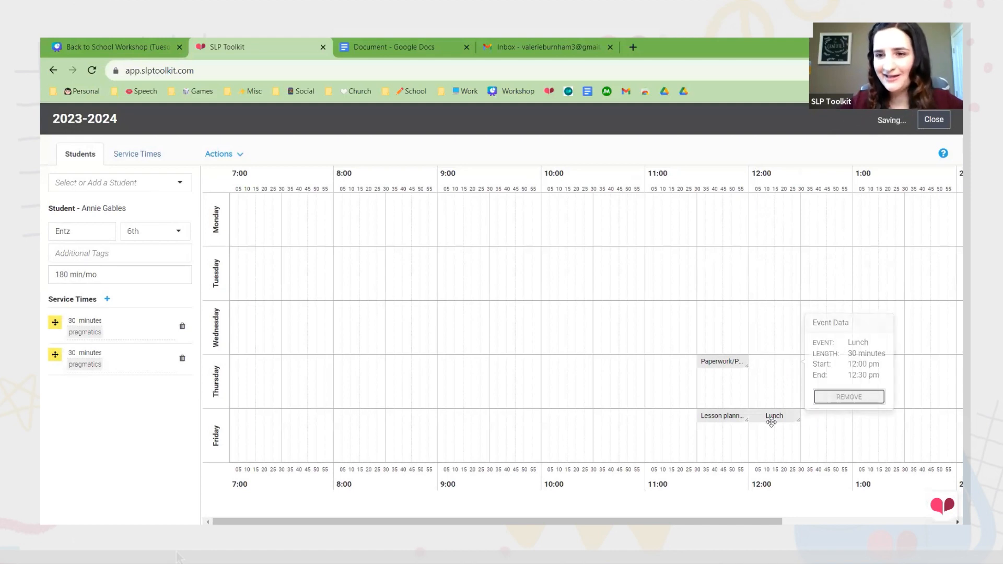
{"action": "left_click", "coordinate": [789, 417]}
{"action": "left_click", "coordinate": [841, 451]}
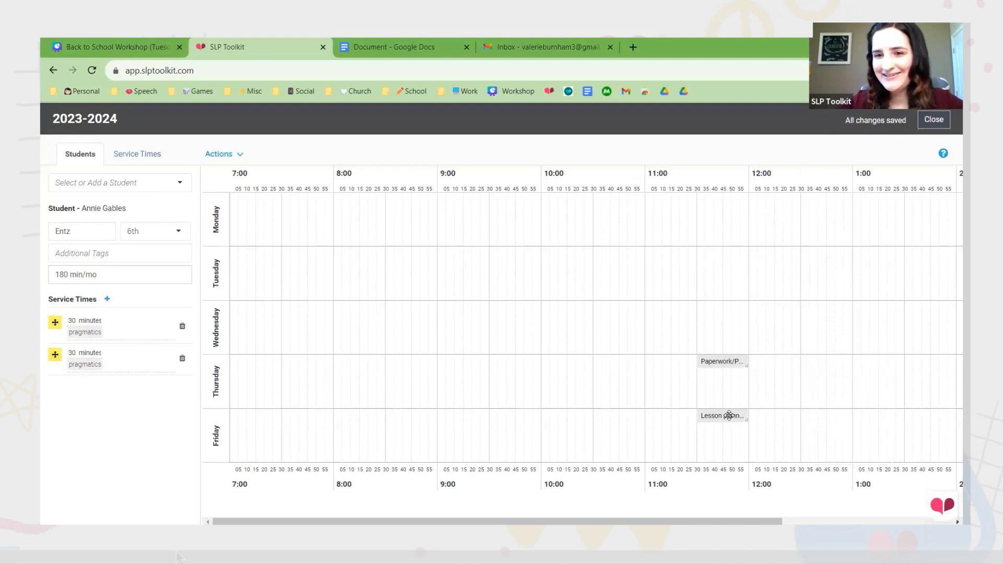
Remove the Friday Lesson planning event and the Thursday Paperwork/Prep event from the 11:30 am slots.
{"action": "left_click", "coordinate": [739, 417]}
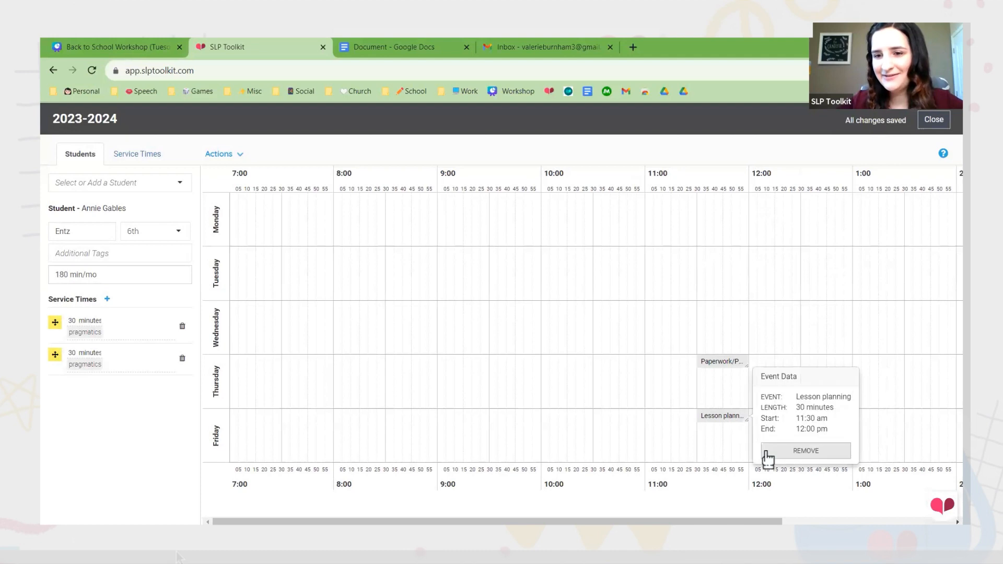
{"action": "left_click", "coordinate": [770, 454]}
{"action": "left_click", "coordinate": [775, 399]}
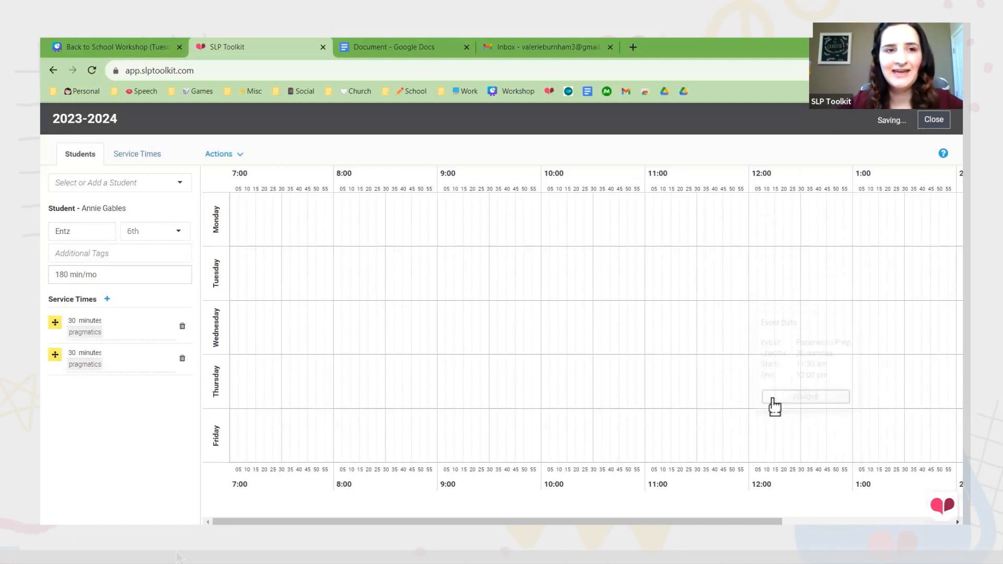
Show the list of all students' service times and filter it by the 1st grade.
{"action": "left_click", "coordinate": [139, 155]}
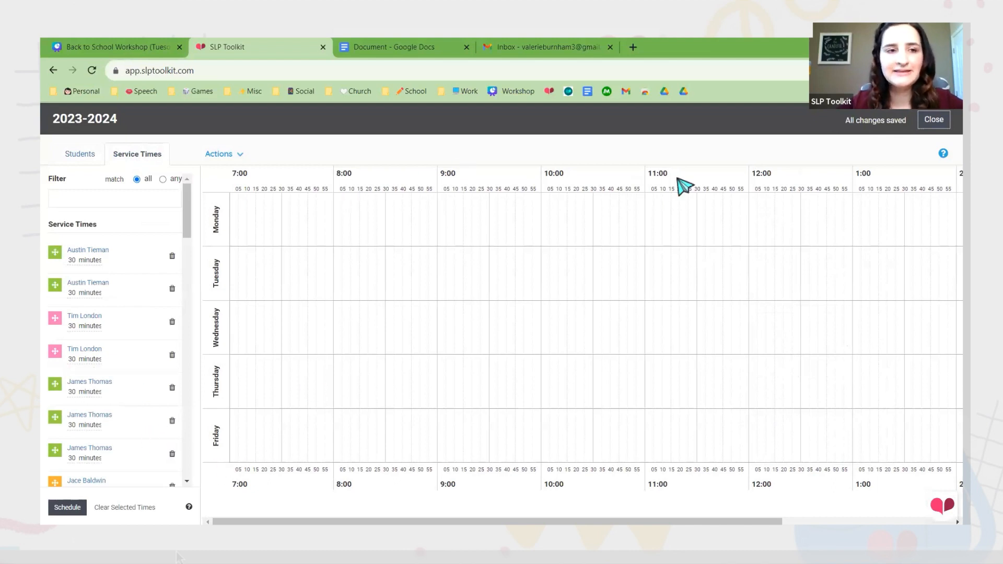
{"action": "left_click", "coordinate": [141, 203]}
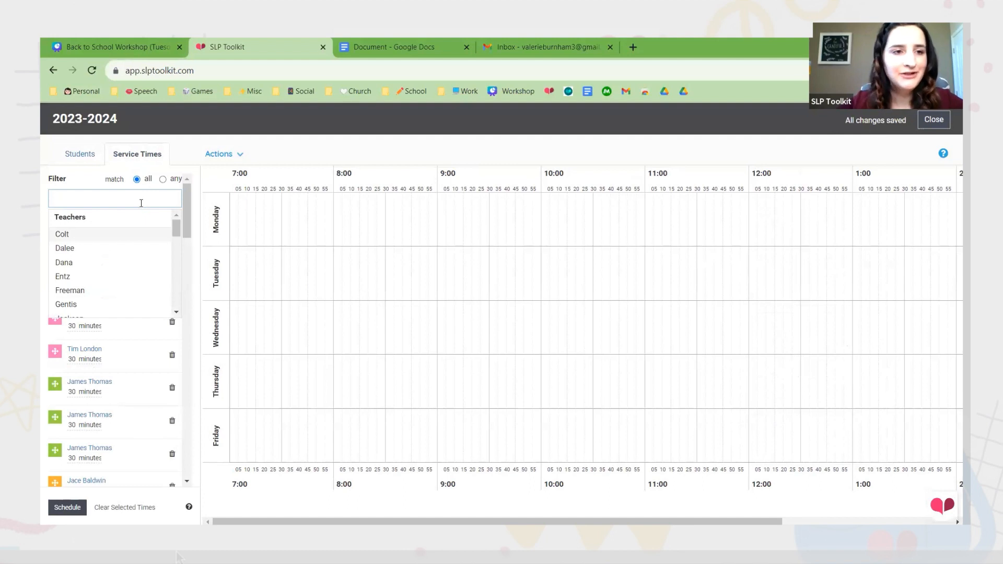
{"action": "scroll", "coordinate": [90, 256], "scroll_direction": "down", "scroll_amount": 3}
{"action": "scroll", "coordinate": [140, 281], "scroll_direction": "down", "scroll_amount": 5}
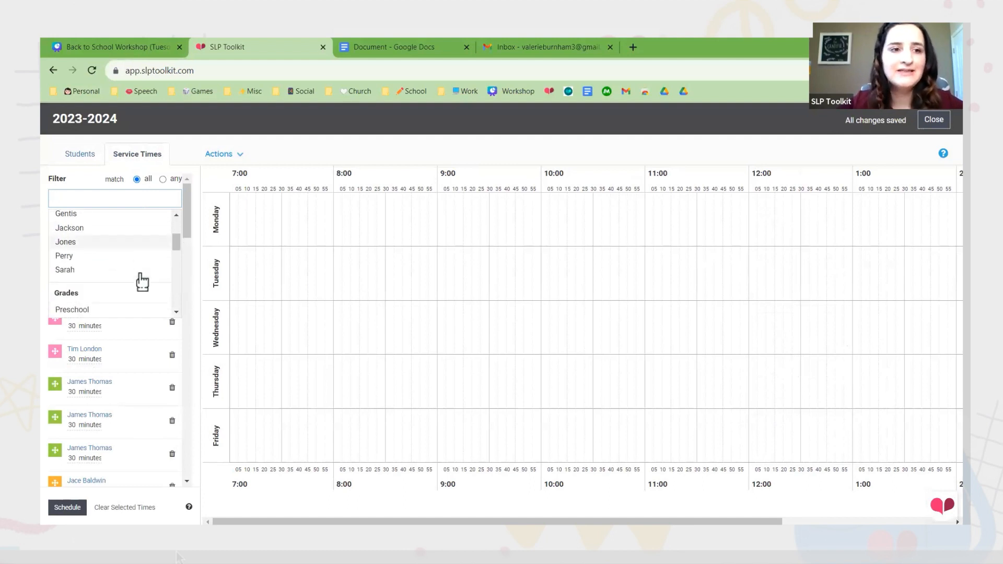
{"action": "left_click", "coordinate": [108, 262]}
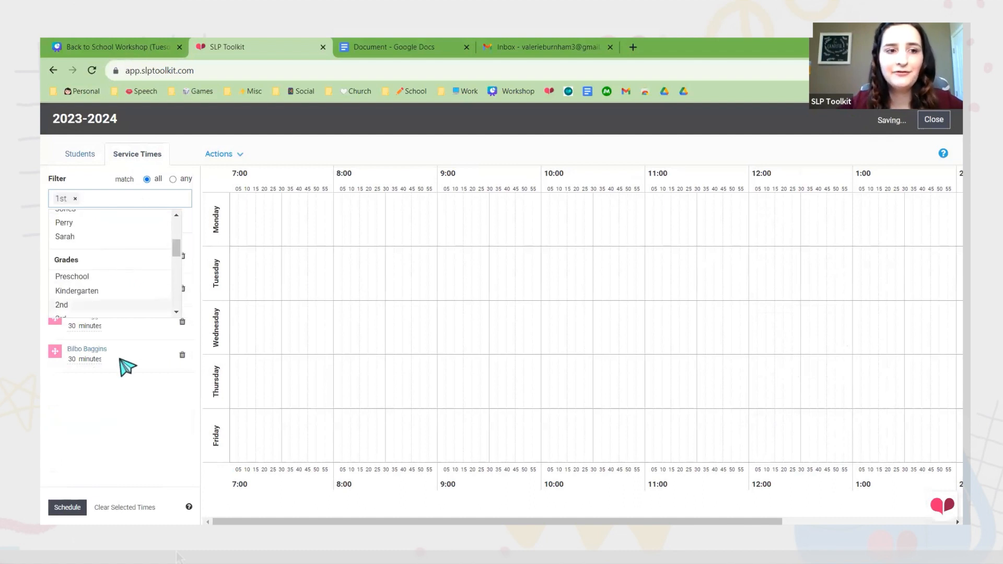
{"action": "left_click", "coordinate": [131, 410]}
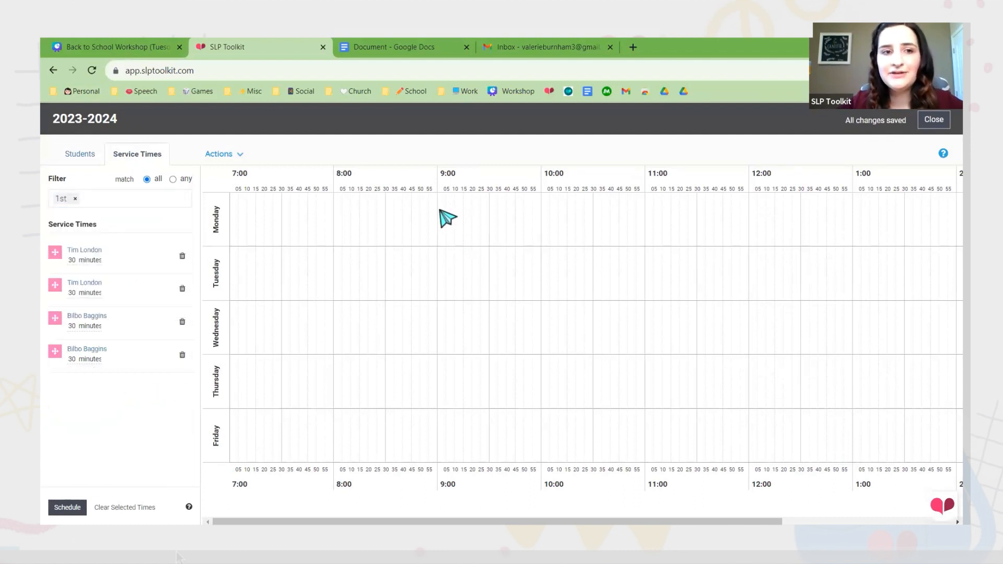
Schedule the 1st-grade service times in 9:00 to 9:30 blocks on Monday, Wednesday and Friday, and clear the selected times.
{"action": "left_click_drag", "start_coordinate": [438, 213], "coordinate": [485, 244]}
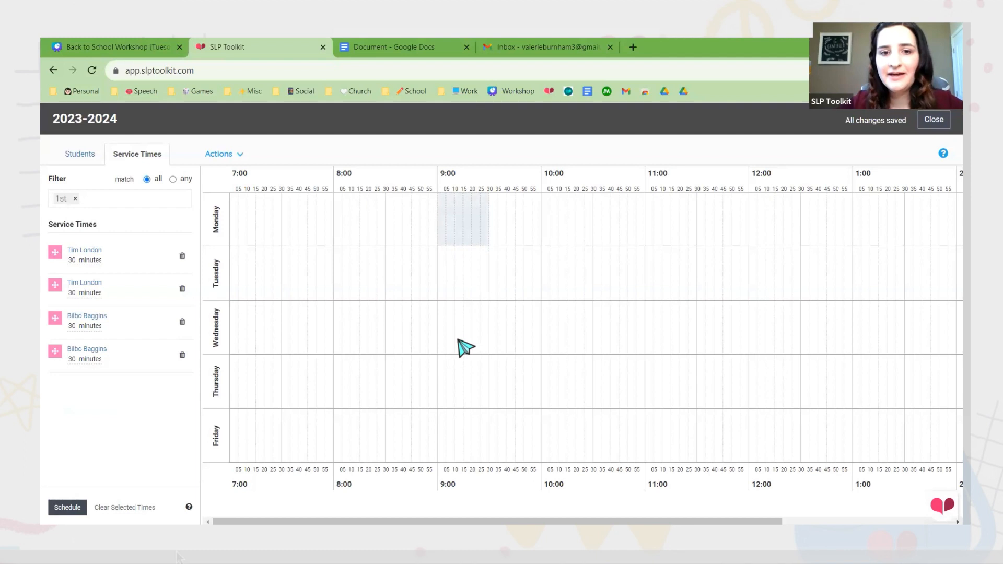
{"action": "left_click_drag", "start_coordinate": [441, 330], "coordinate": [487, 332]}
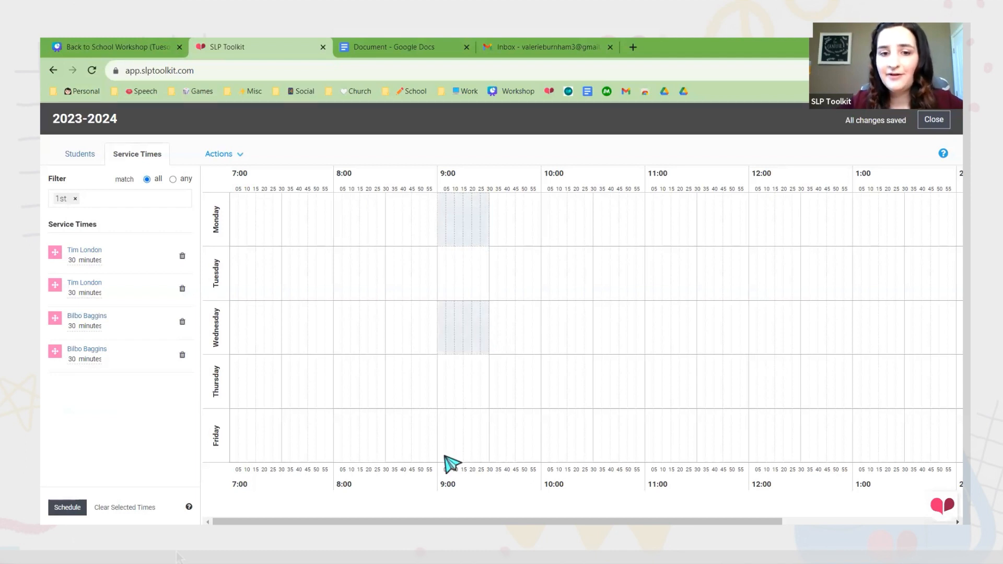
{"action": "left_click_drag", "start_coordinate": [444, 434], "coordinate": [479, 435]}
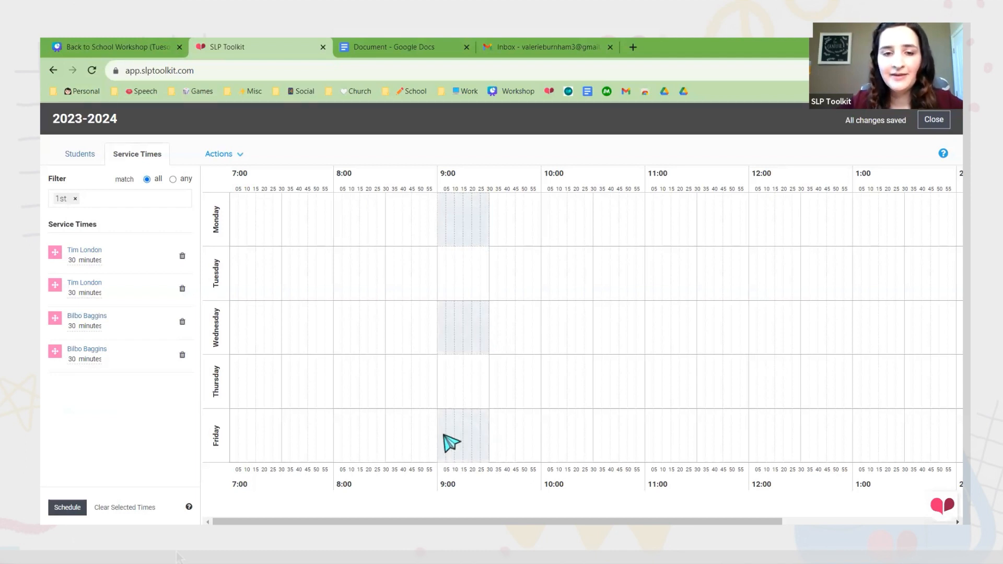
{"action": "left_click", "coordinate": [69, 508]}
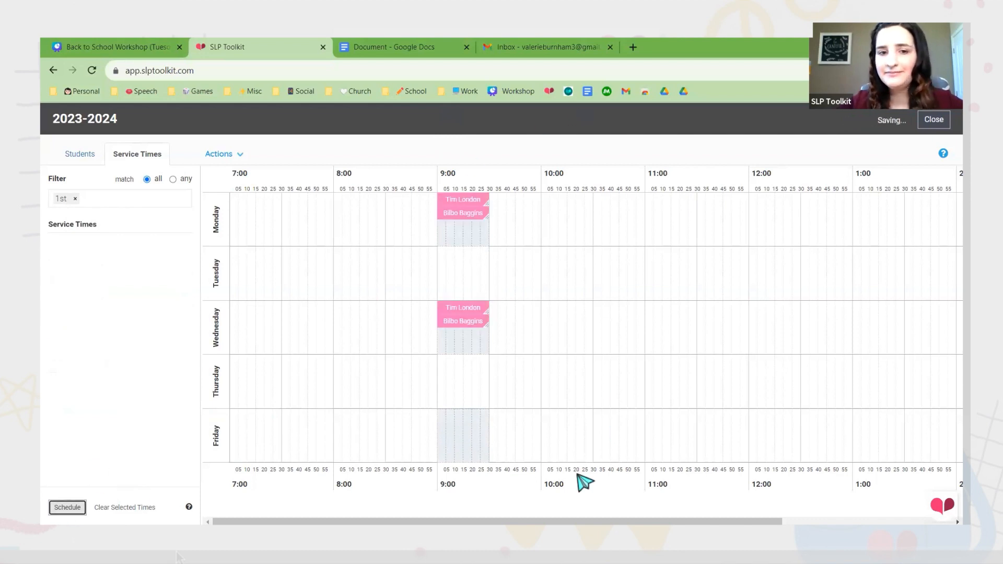
{"action": "left_click", "coordinate": [130, 509]}
Replace the 1st-grade filter with 2nd grade and look through the matching service times.
{"action": "left_click", "coordinate": [75, 198]}
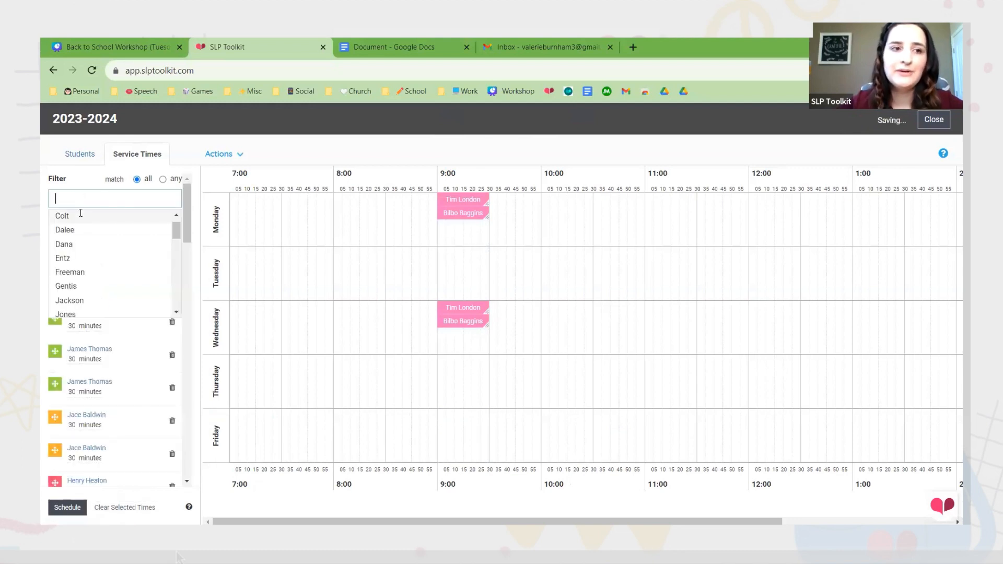
{"action": "scroll", "coordinate": [95, 256], "scroll_direction": "down", "scroll_amount": 5}
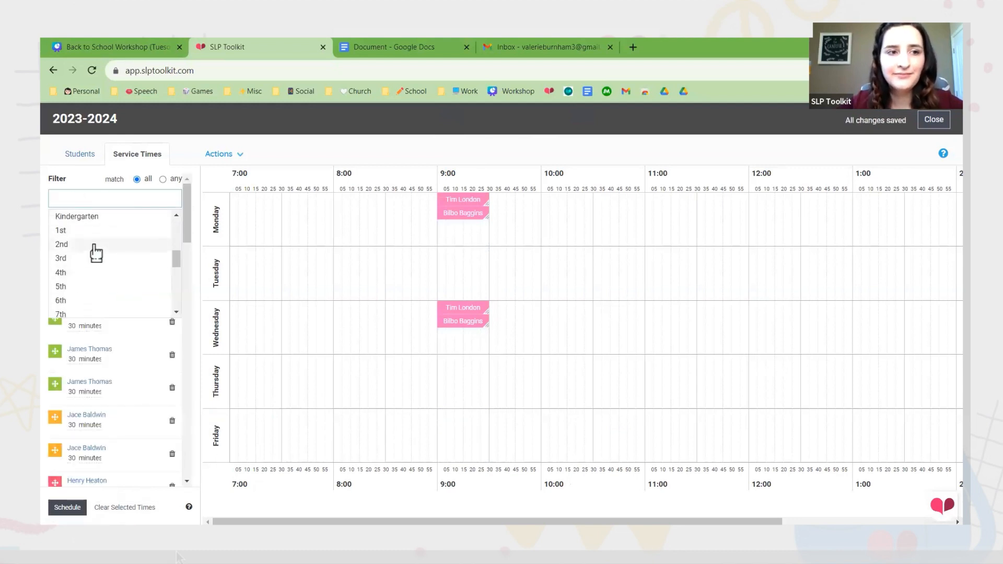
{"action": "left_click", "coordinate": [95, 251]}
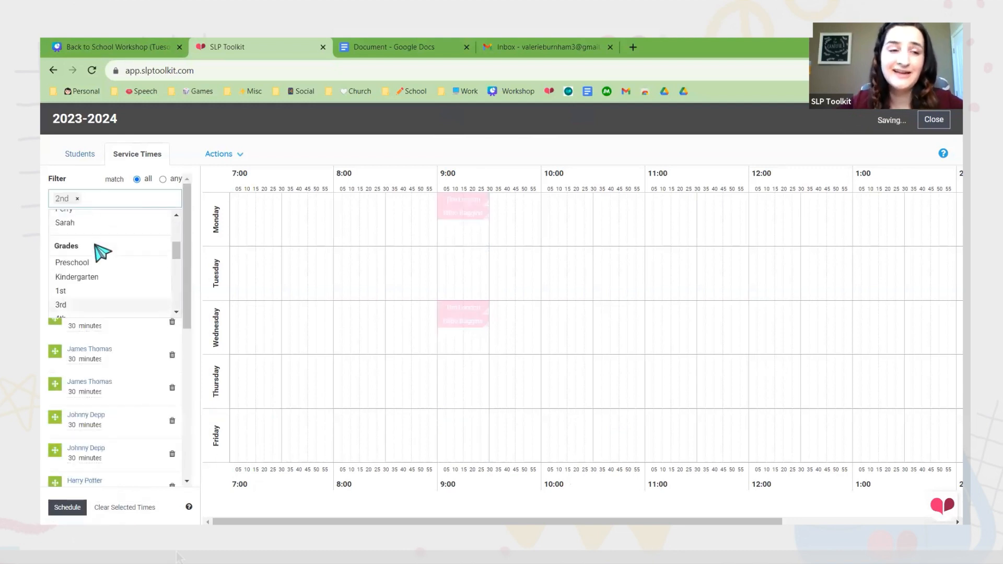
{"action": "left_click", "coordinate": [85, 176]}
{"action": "scroll", "coordinate": [157, 320], "scroll_direction": "down", "scroll_amount": 3}
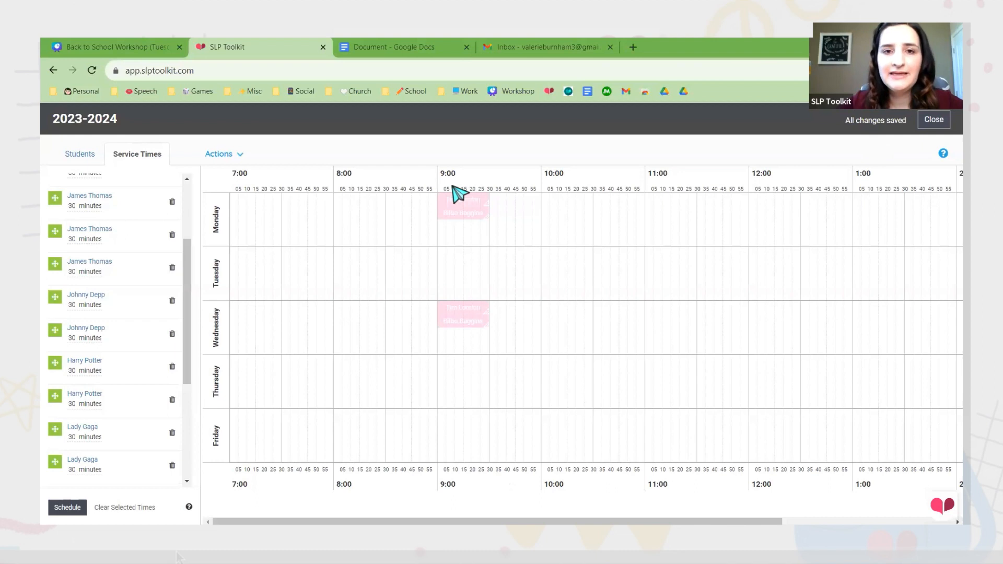
Review the start date and included weeks in the schedule's calendar details, and leave without saving.
{"action": "left_click", "coordinate": [233, 156]}
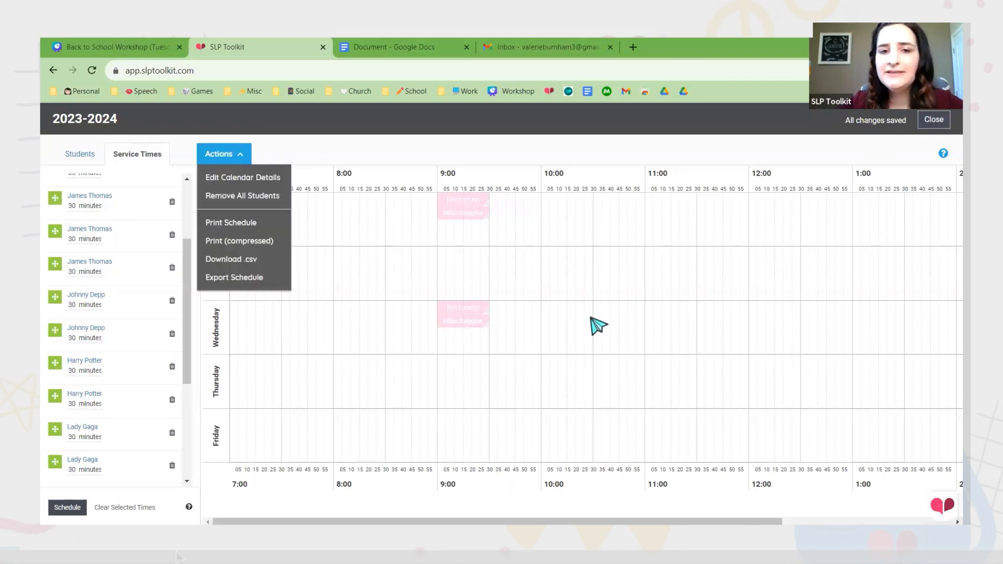
{"action": "left_click", "coordinate": [268, 178]}
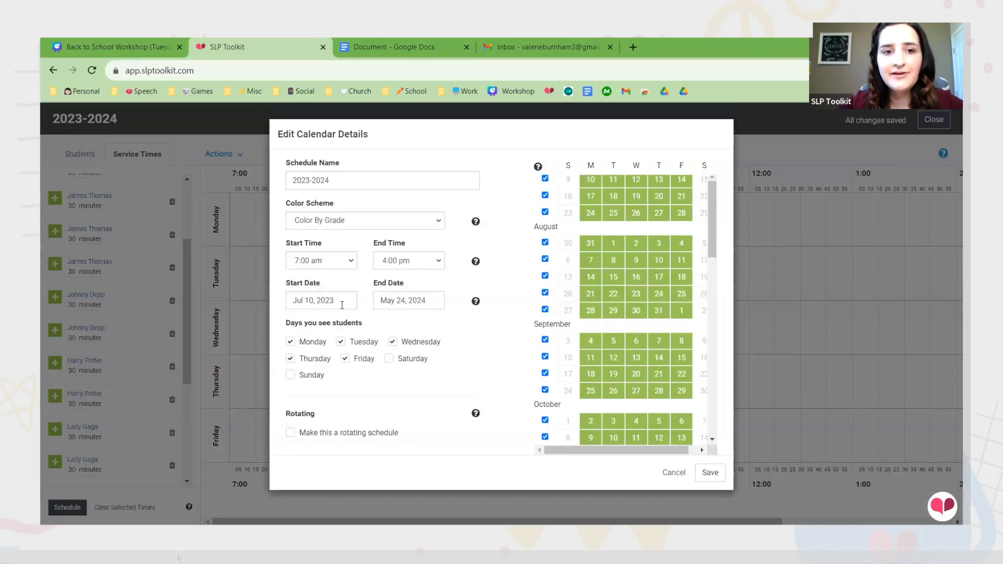
{"action": "left_click", "coordinate": [342, 305]}
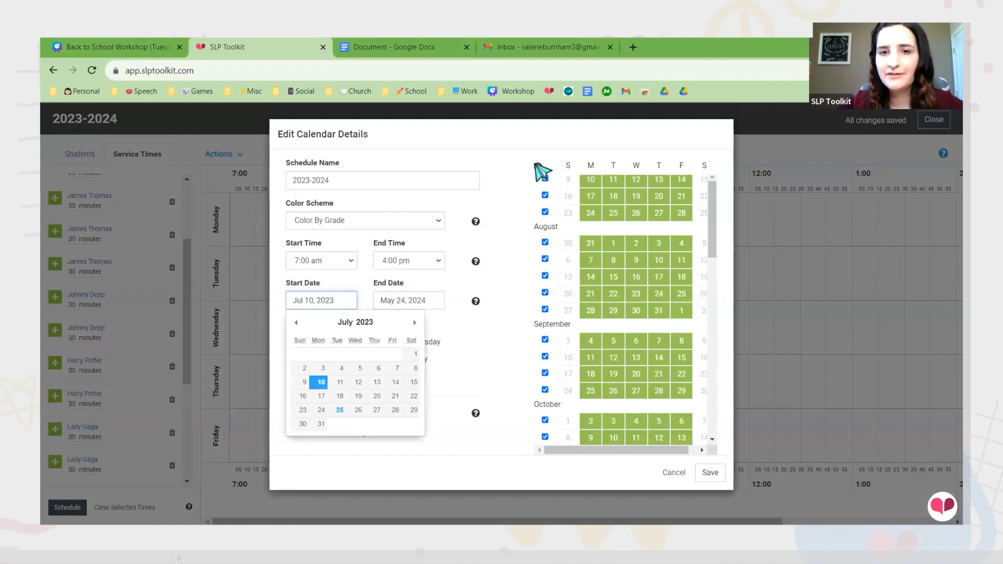
{"action": "left_click", "coordinate": [554, 249]}
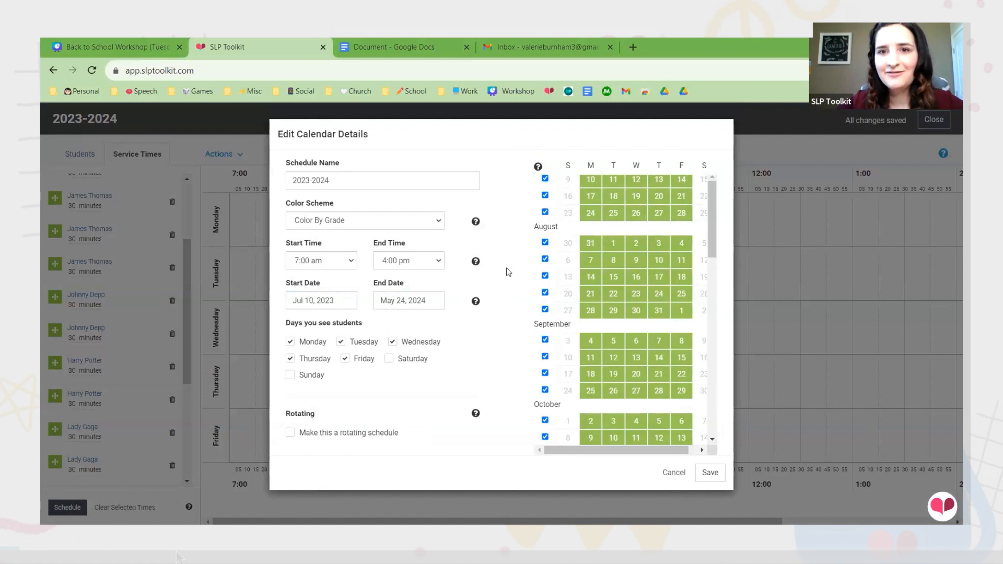
{"action": "left_click", "coordinate": [674, 473]}
Schedule the 2nd-grade service times in 9:30 to 10:00 blocks on Monday, Wednesday and Friday.
{"action": "left_click_drag", "start_coordinate": [500, 212], "coordinate": [538, 219]}
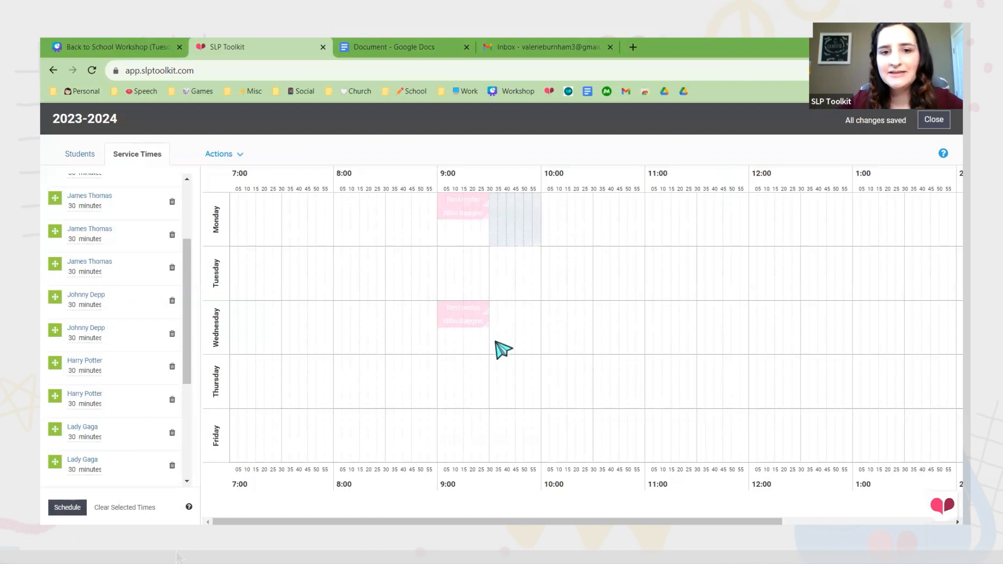
{"action": "left_click_drag", "start_coordinate": [503, 349], "coordinate": [540, 351]}
{"action": "left_click_drag", "start_coordinate": [494, 438], "coordinate": [531, 445]}
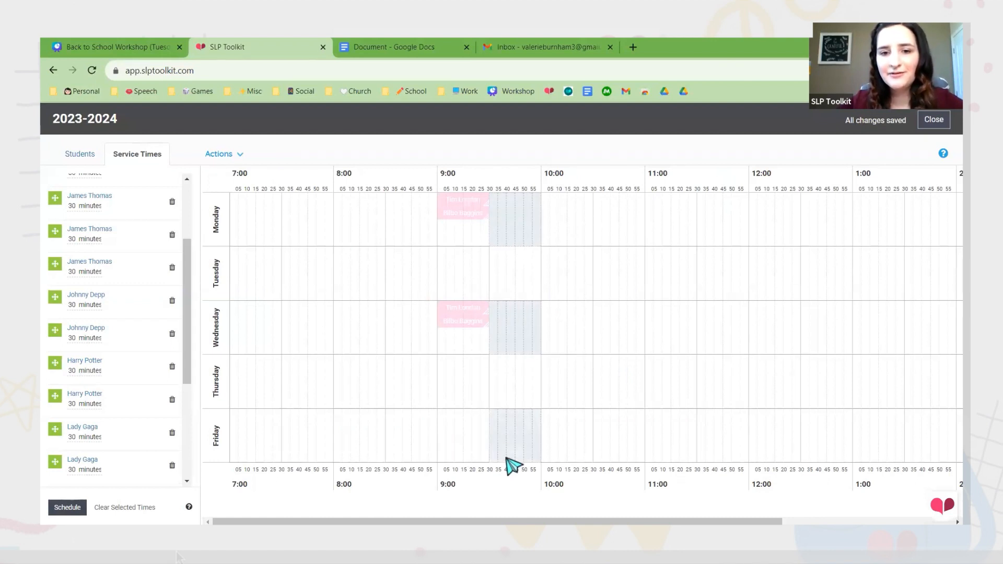
{"action": "left_click", "coordinate": [68, 508]}
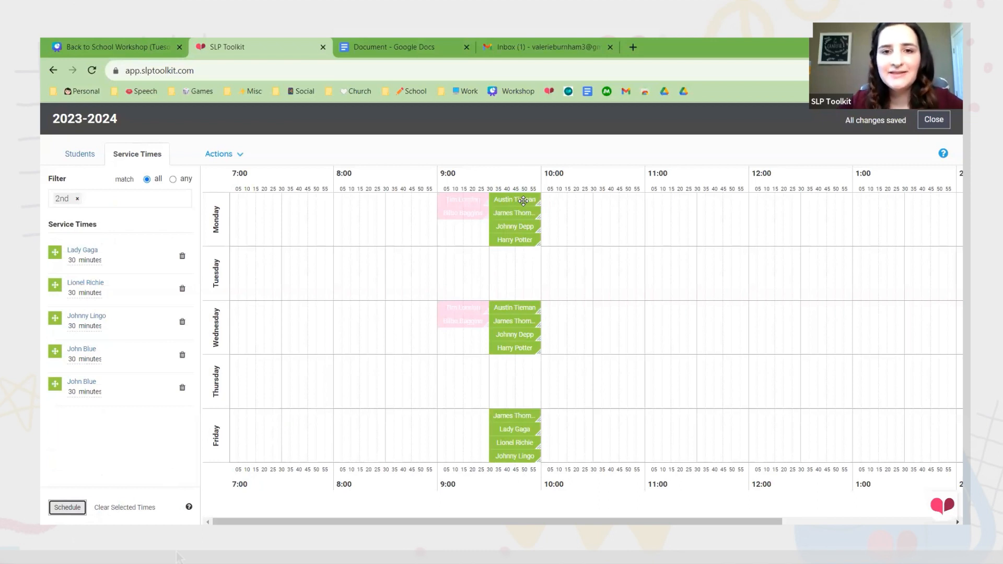
{"action": "left_click", "coordinate": [524, 341]}
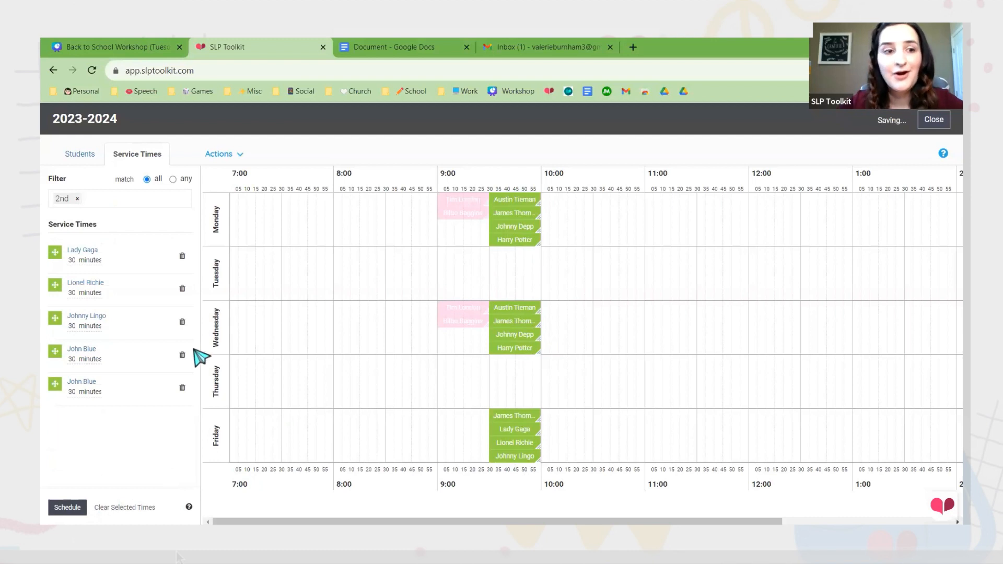
Schedule the remaining 2nd-grade service times from 10:30 to 11:00 on Monday, Wednesday and Friday, and move the third Monday student there to Wednesday.
{"action": "left_click_drag", "start_coordinate": [629, 230], "coordinate": [642, 231]}
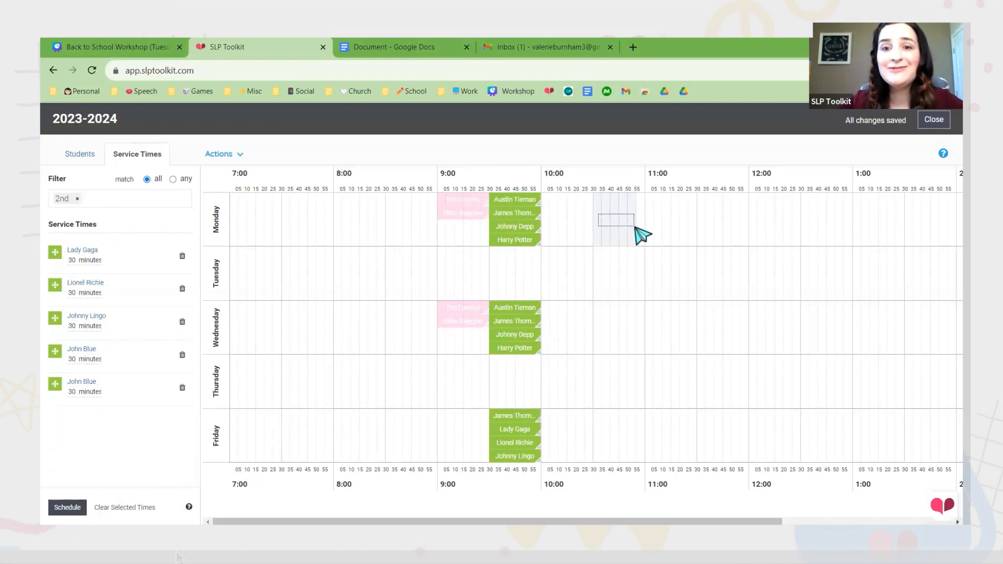
{"action": "left_click_drag", "start_coordinate": [609, 345], "coordinate": [647, 354]}
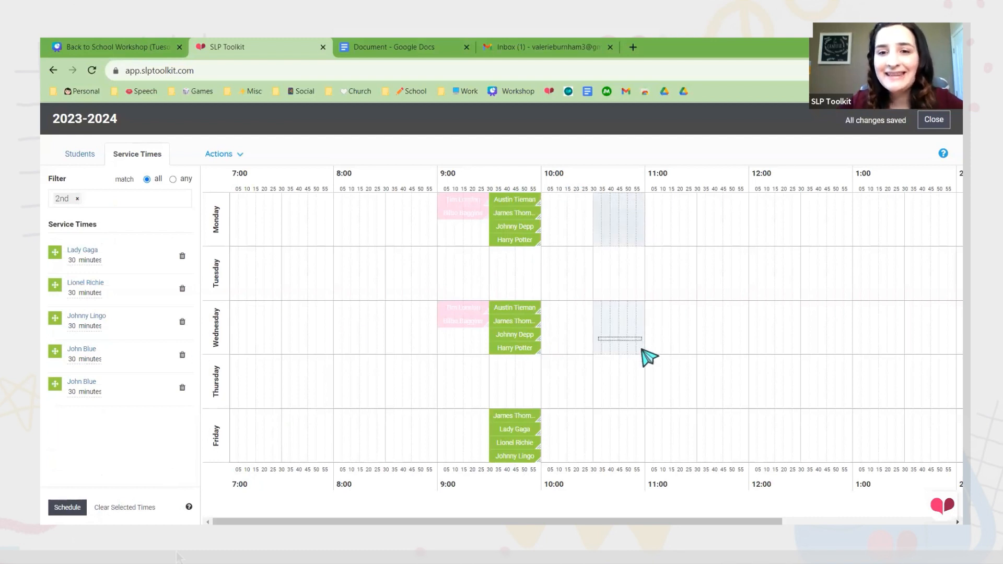
{"action": "left_click_drag", "start_coordinate": [599, 423], "coordinate": [648, 436]}
{"action": "left_click", "coordinate": [68, 507]}
{"action": "left_click_drag", "start_coordinate": [627, 226], "coordinate": [624, 307]}
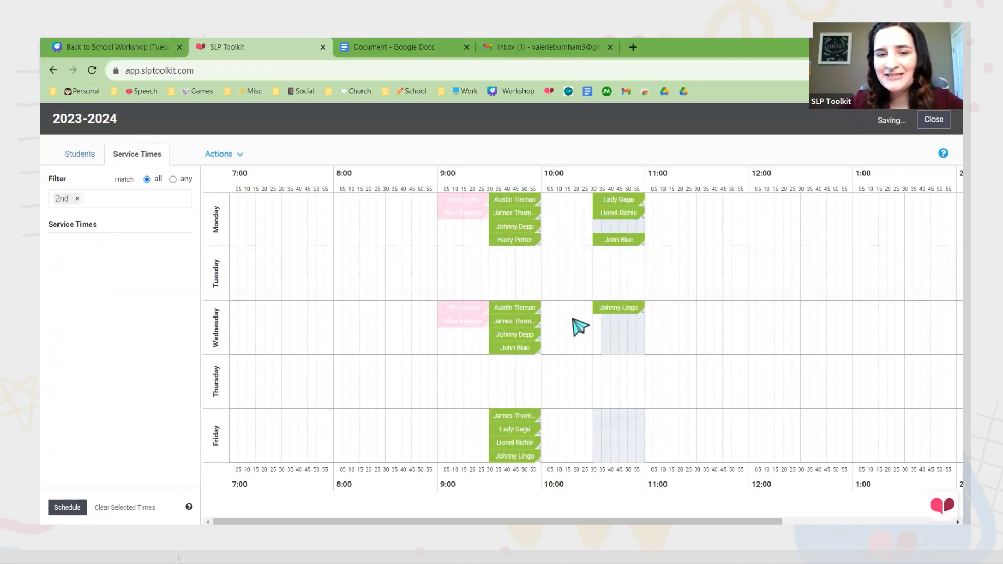
Replace the 2nd-grade filter with the additional tag 1st period.
{"action": "left_click", "coordinate": [76, 200]}
{"action": "scroll", "coordinate": [128, 254], "scroll_direction": "down", "scroll_amount": 5}
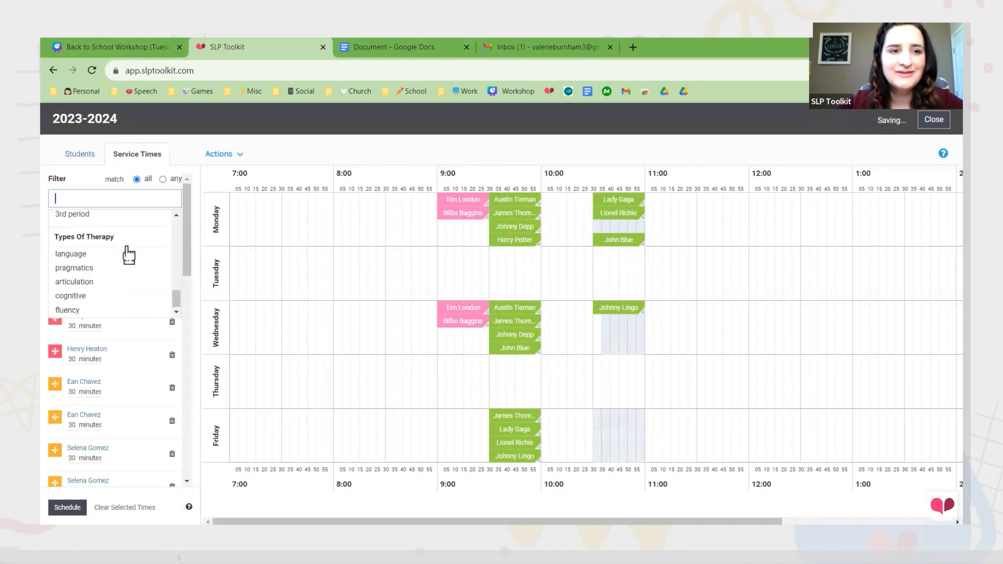
{"action": "scroll", "coordinate": [105, 295], "scroll_direction": "up", "scroll_amount": 3}
{"action": "scroll", "coordinate": [84, 266], "scroll_direction": "down", "scroll_amount": 2}
{"action": "left_click", "coordinate": [76, 249]}
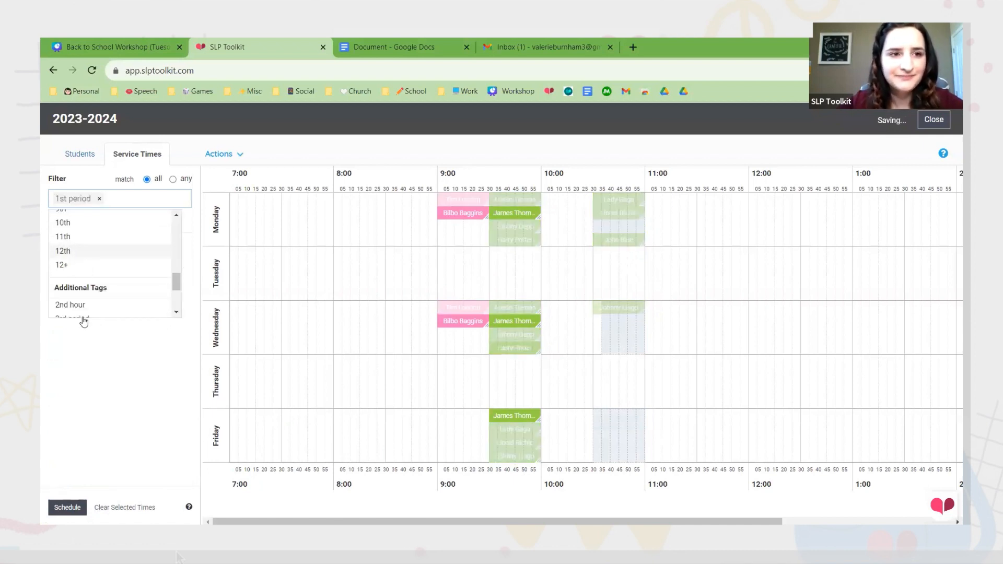
{"action": "left_click", "coordinate": [107, 396]}
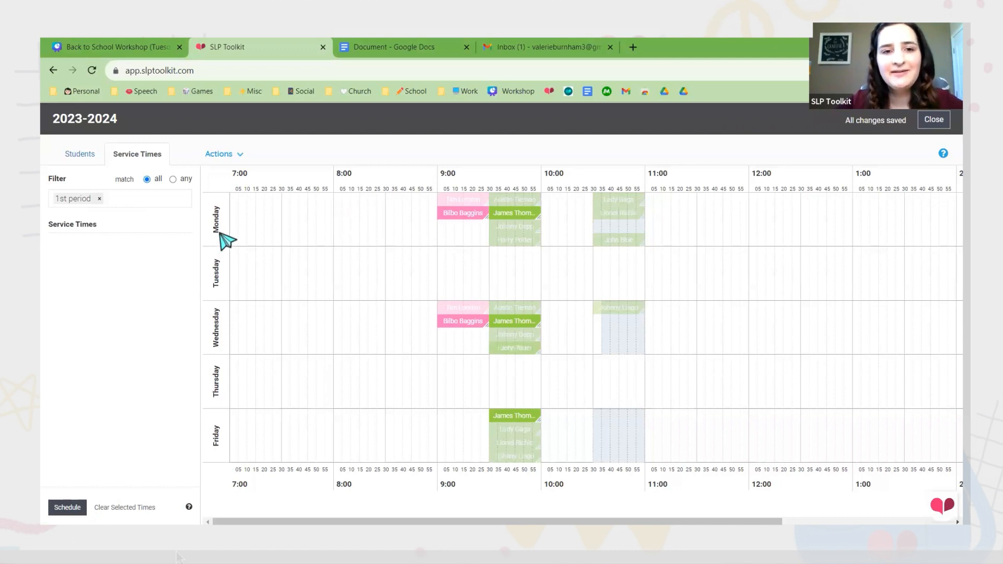
{"action": "mouse_move", "coordinate": [337, 203]}
{"action": "left_mouse_down"}
{"action": "mouse_move", "coordinate": [381, 218]}
{"action": "mouse_move", "coordinate": [386, 233]}
{"action": "left_mouse_up"}
{"action": "left_click_drag", "start_coordinate": [337, 323], "coordinate": [381, 343]}
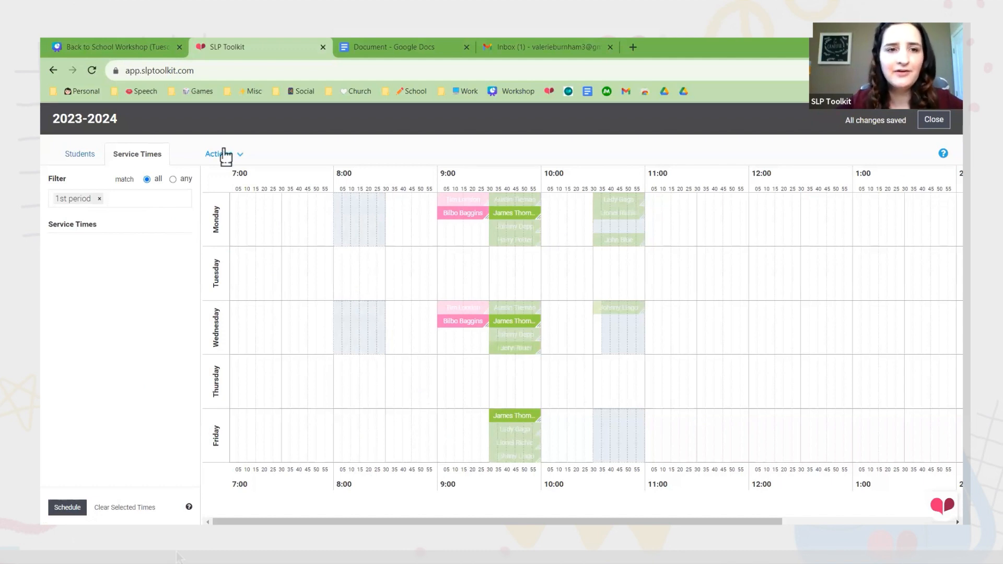
{"action": "left_click", "coordinate": [126, 509]}
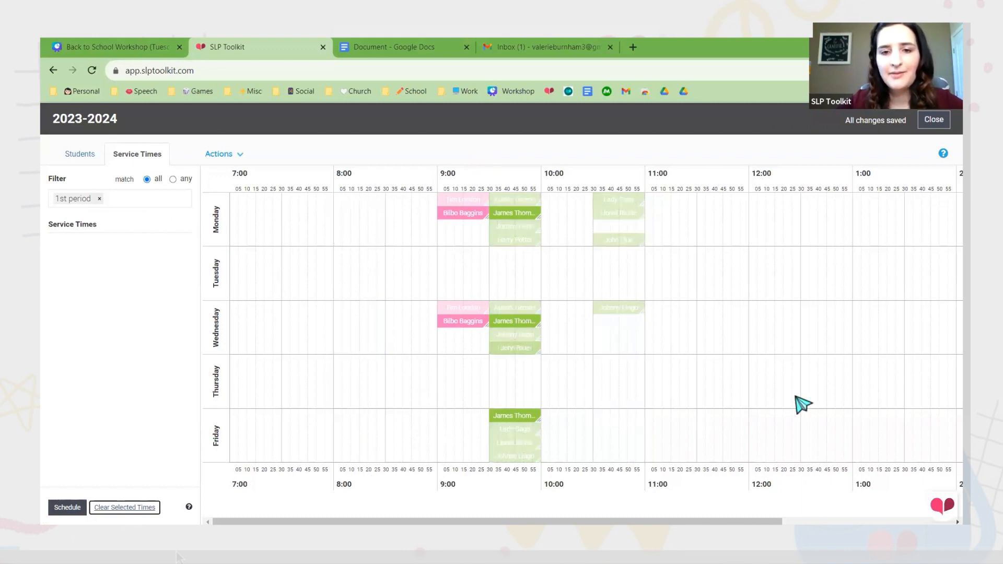
Print the full 2023-2024 schedule to a PDF, open the file and view its calendar grid on page 4.
{"action": "left_click", "coordinate": [229, 156]}
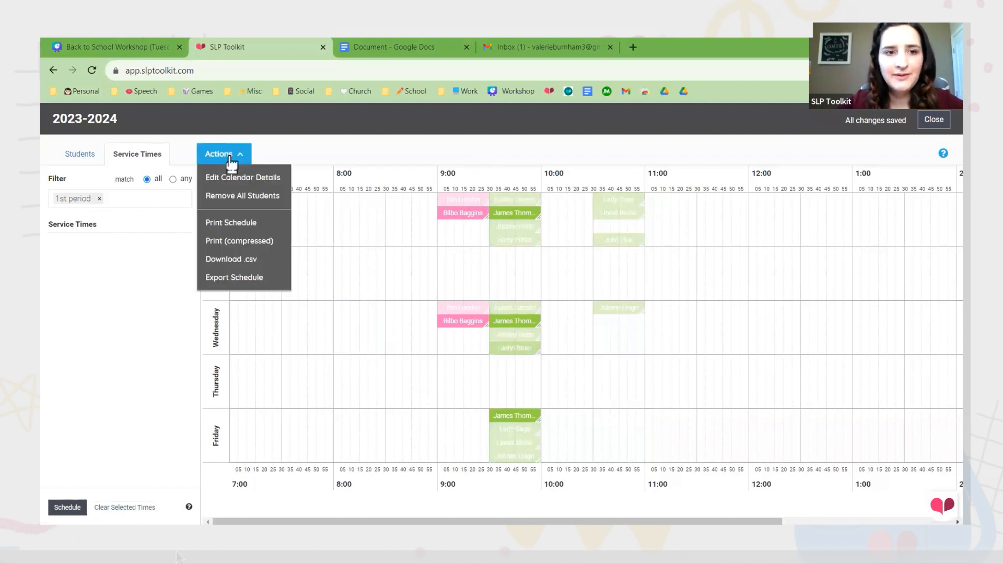
{"action": "left_click", "coordinate": [248, 226]}
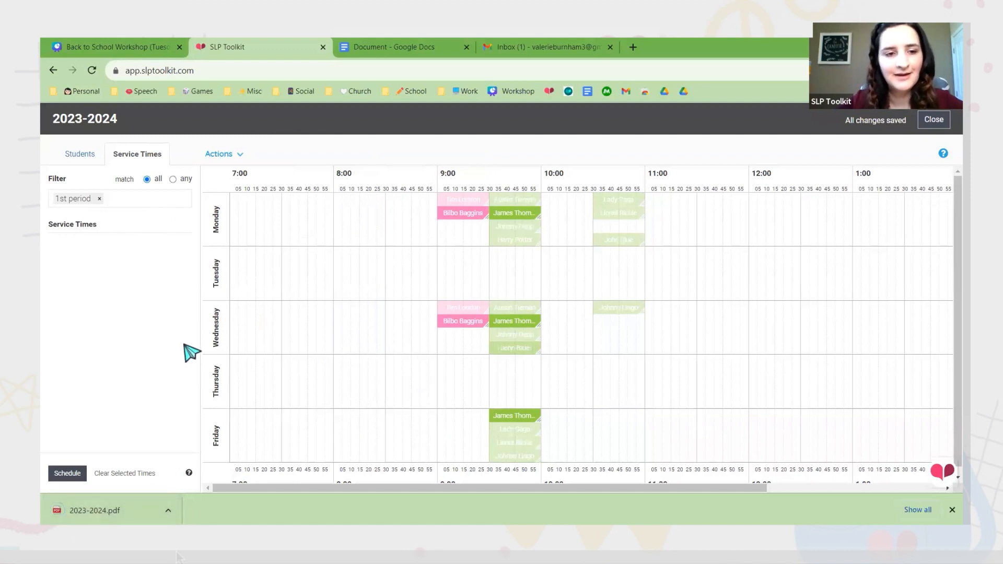
{"action": "left_click", "coordinate": [167, 510]}
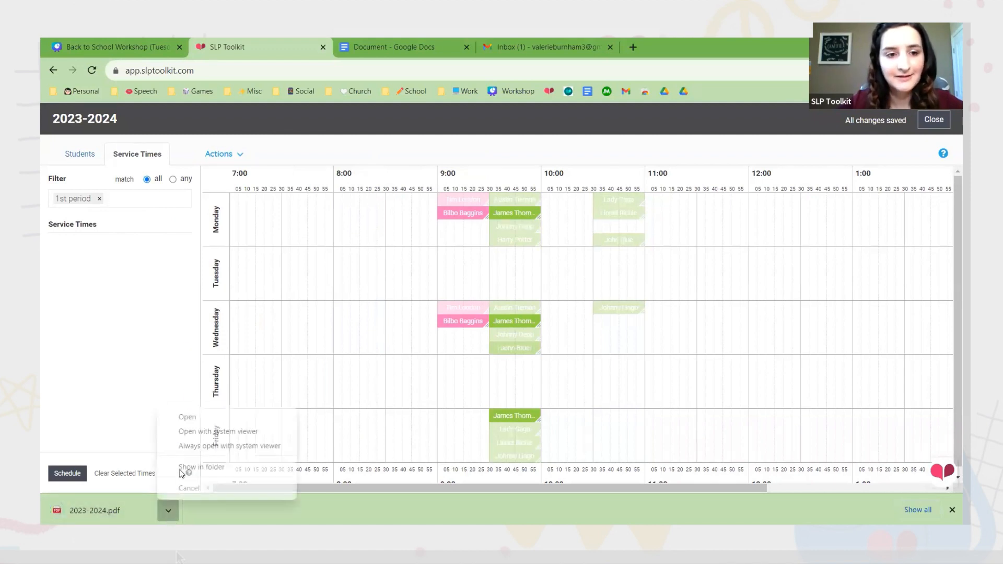
{"action": "left_click", "coordinate": [197, 426]}
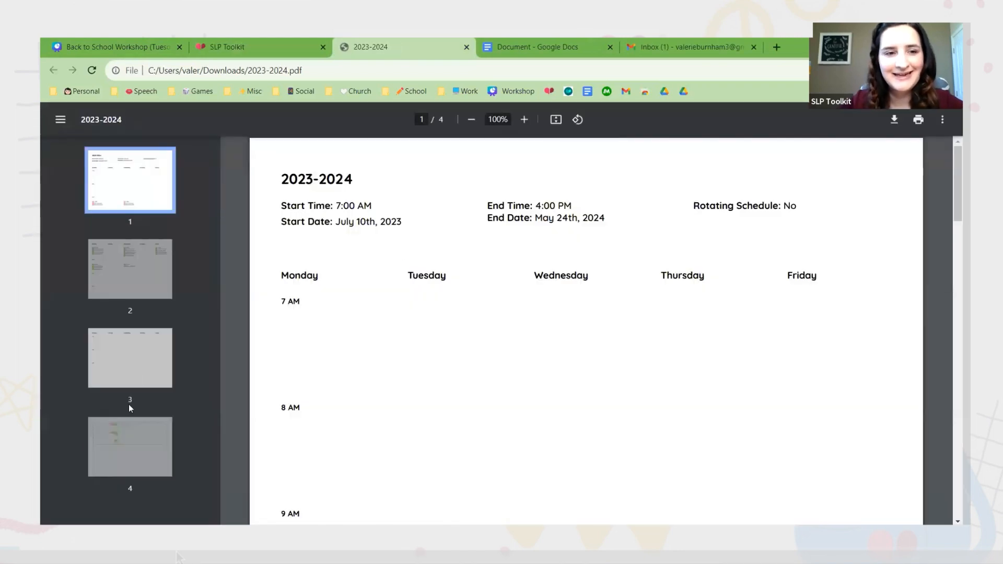
{"action": "left_click", "coordinate": [134, 464]}
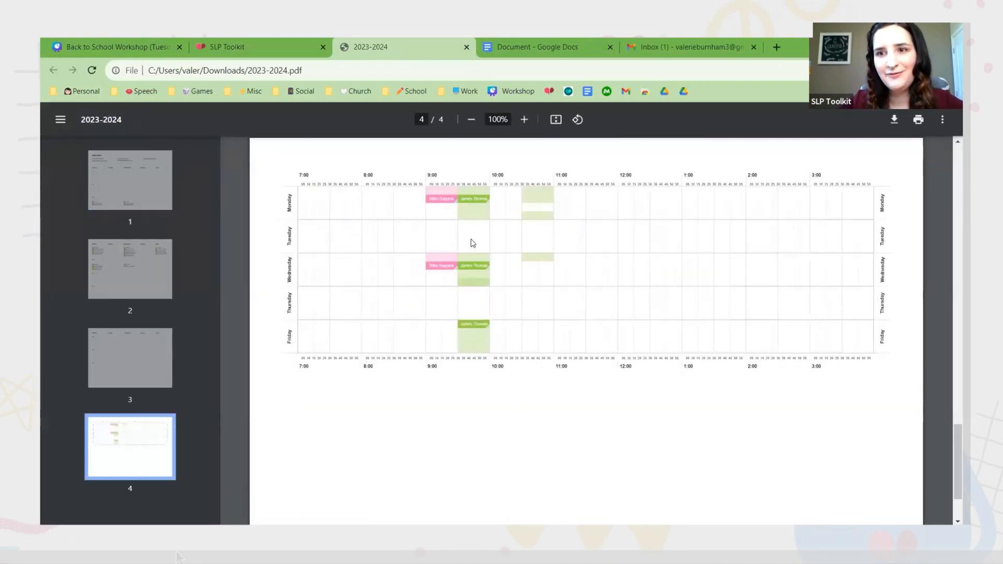
Return to SLP Toolkit, print the compressed version of the 2023-2024 schedule, and close the PDF after viewing it.
{"action": "left_click", "coordinate": [303, 48]}
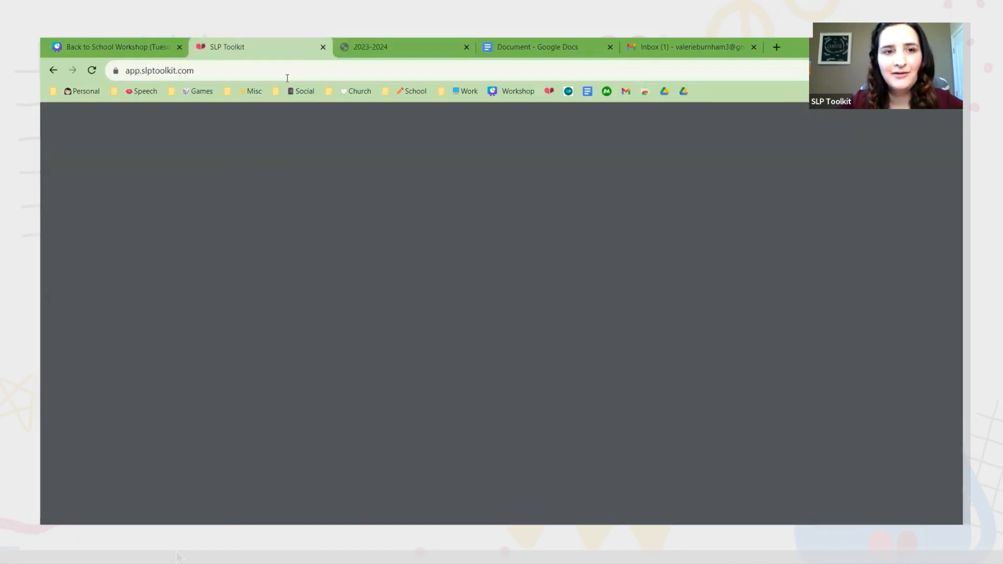
{"action": "left_click", "coordinate": [242, 154]}
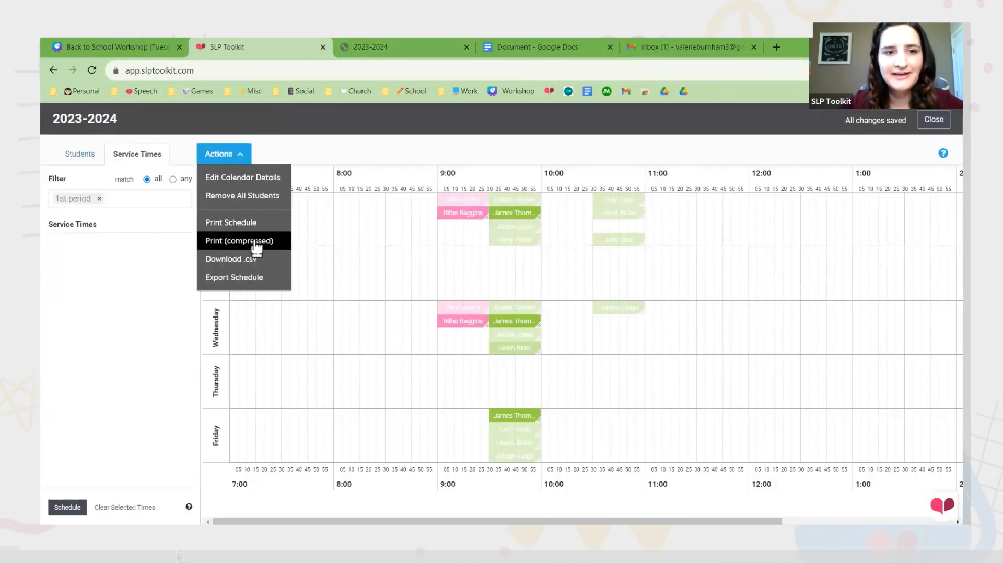
{"action": "left_click", "coordinate": [254, 241]}
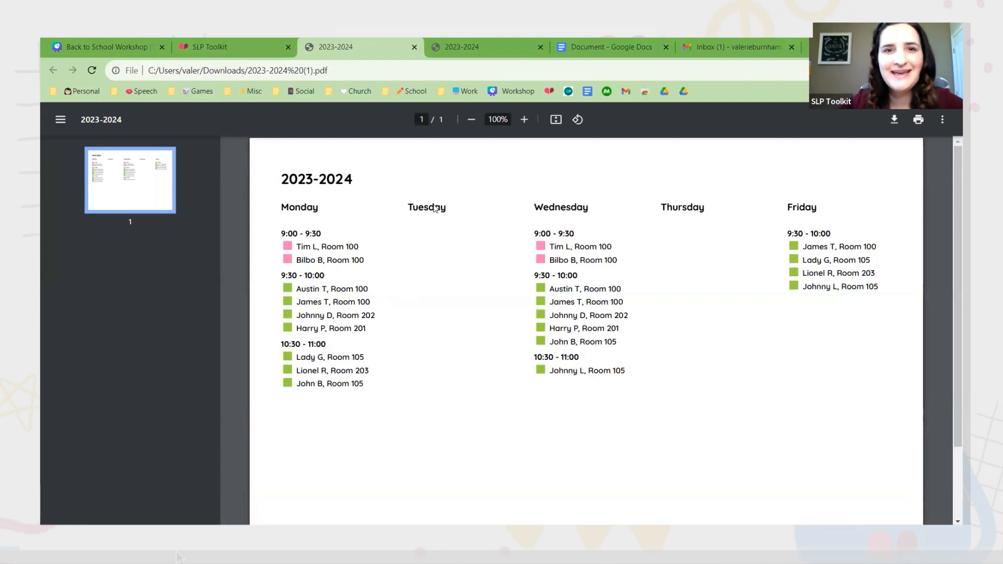
{"action": "left_click", "coordinate": [415, 48]}
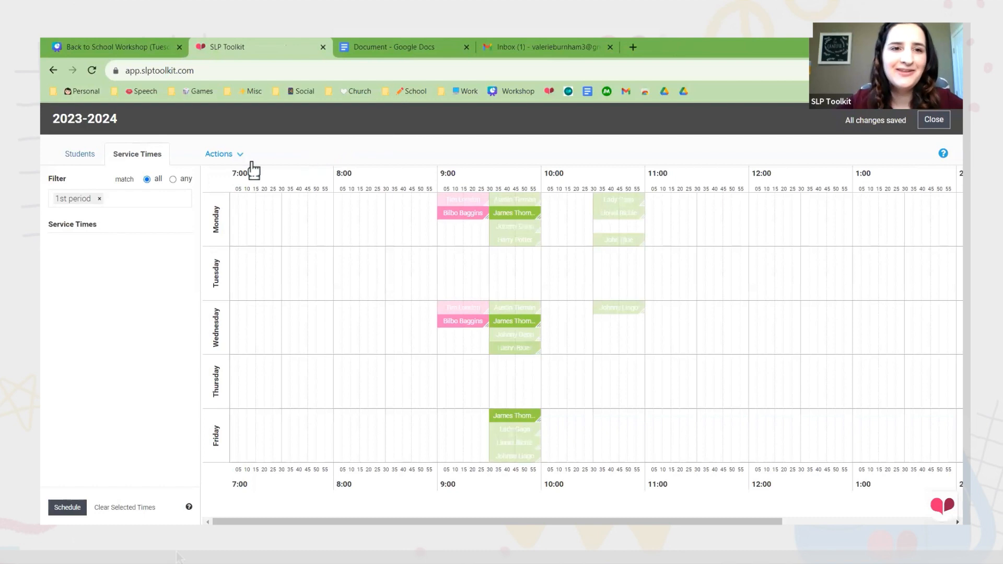
Export the 2023-2024 schedule as an .ics calendar file and close the schedule.
{"action": "left_click", "coordinate": [241, 160]}
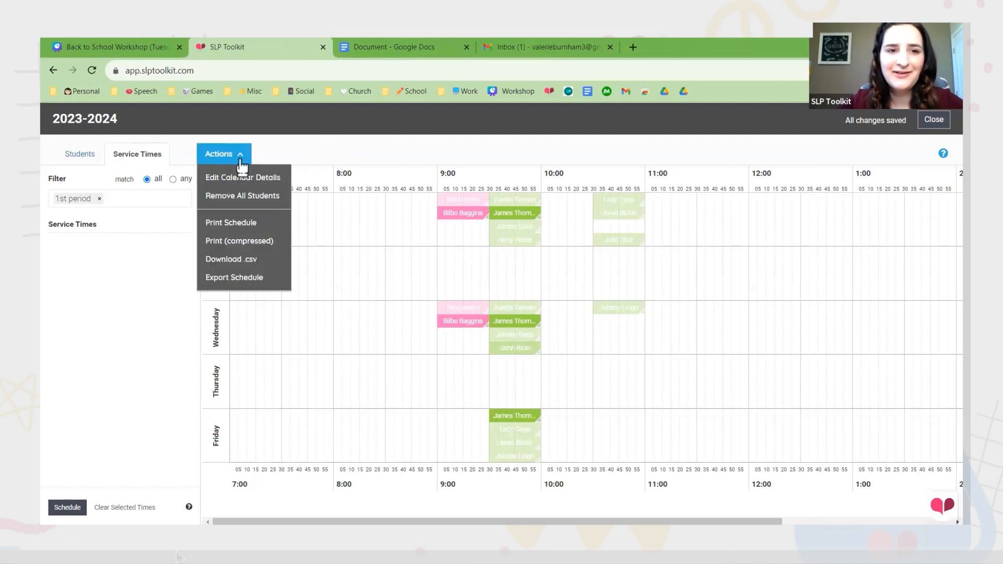
{"action": "left_click", "coordinate": [259, 278]}
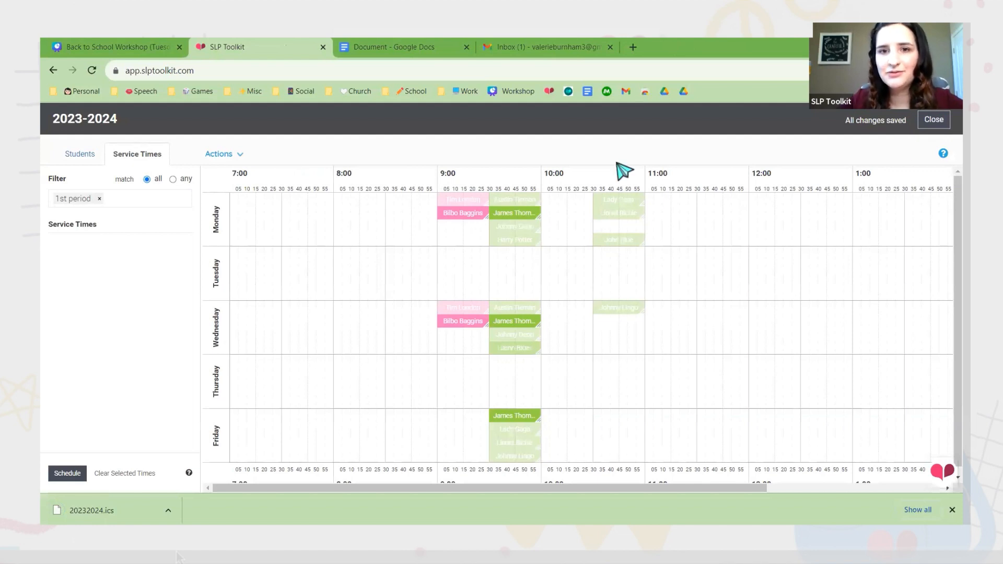
{"action": "left_click", "coordinate": [934, 120]}
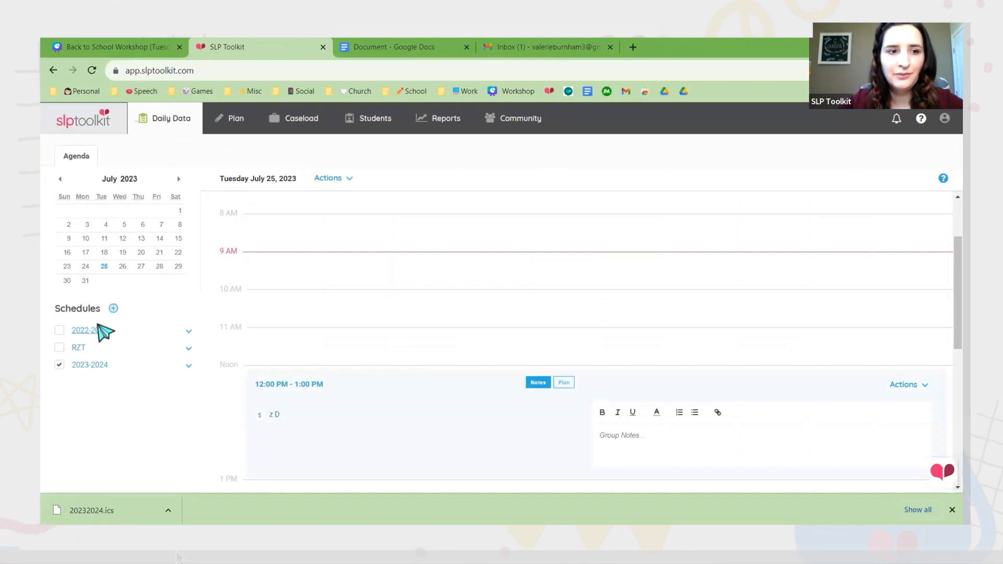
Review the management options of the 2022-2023 schedule and the actions inside the 2023-2024 schedule, and close it without changes.
{"action": "left_click", "coordinate": [192, 332]}
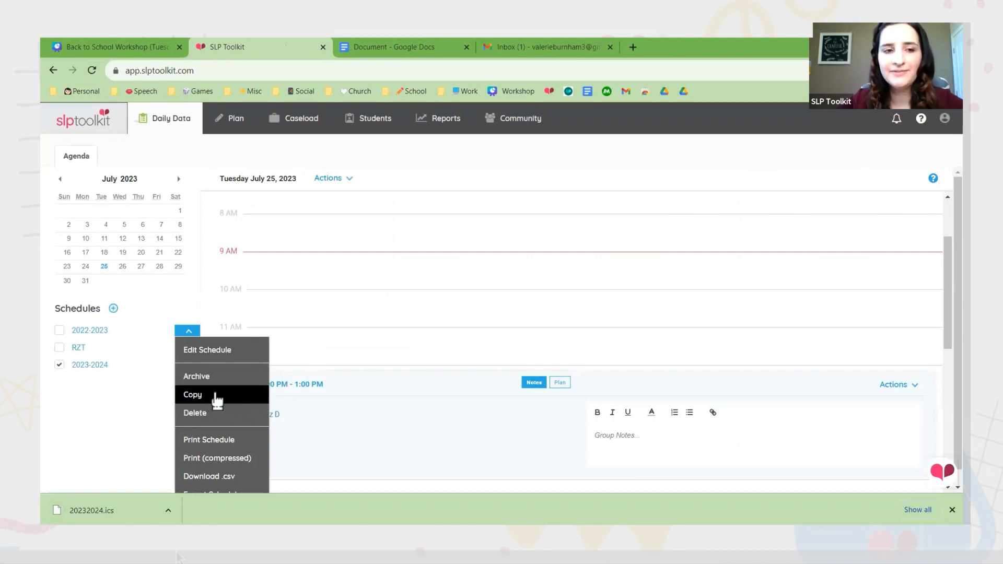
{"action": "left_click", "coordinate": [121, 376]}
{"action": "left_click", "coordinate": [99, 367]}
{"action": "left_click", "coordinate": [227, 154]}
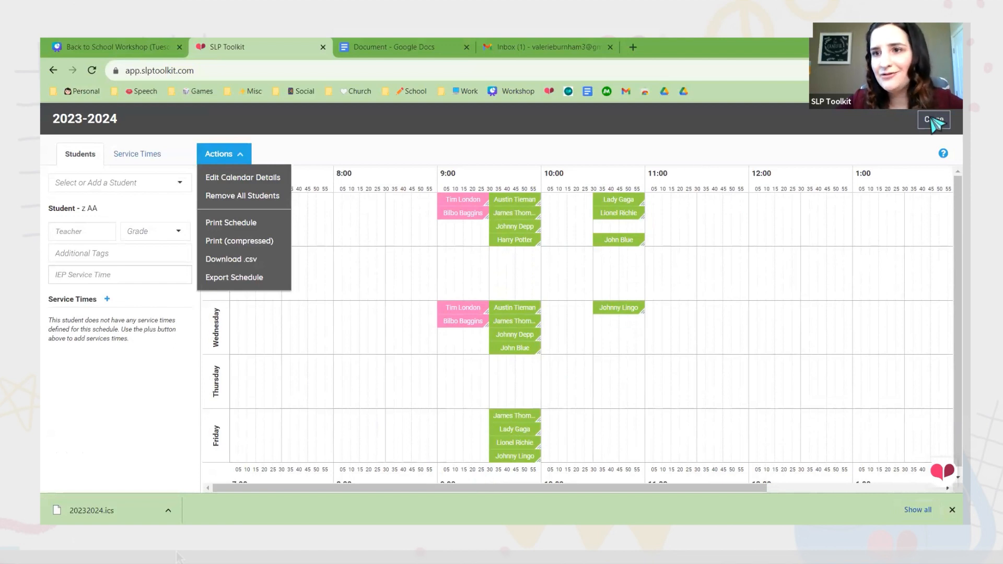
{"action": "left_click", "coordinate": [923, 130]}
Search the help articles for scheduling and open the Scheduling Tooltip article in the browser.
{"action": "mouse_move", "coordinate": [923, 131]}
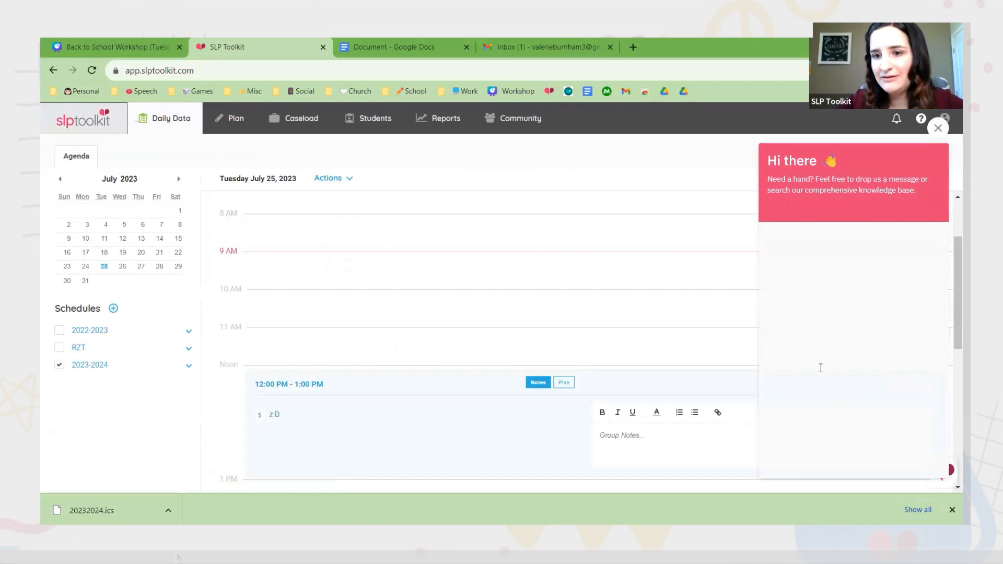
{"action": "left_click", "coordinate": [824, 385]}
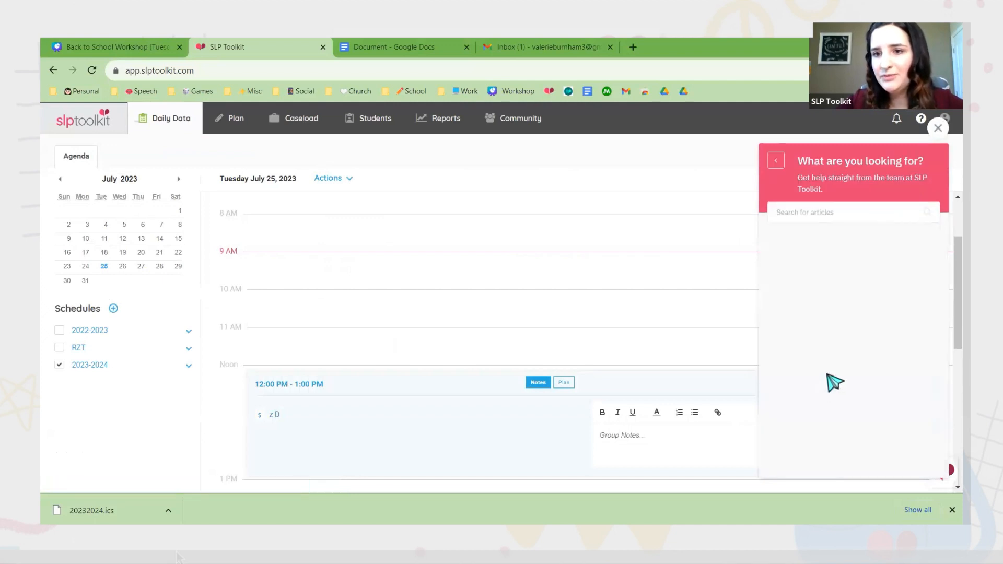
{"action": "left_click", "coordinate": [834, 213]}
{"action": "type", "text": "scheduling"}
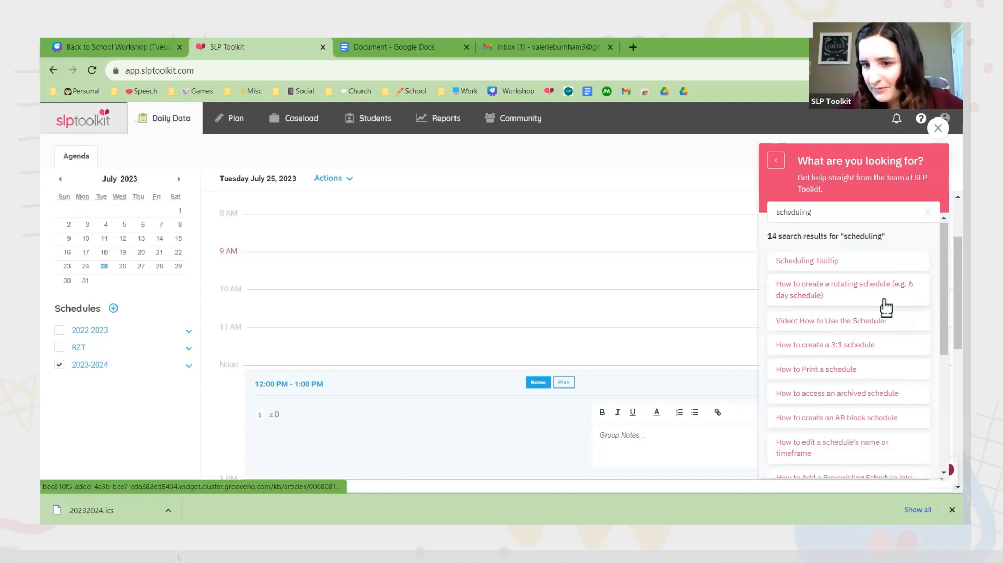
{"action": "scroll", "coordinate": [887, 306], "scroll_direction": "down", "scroll_amount": 6}
{"action": "scroll", "coordinate": [887, 305], "scroll_direction": "up", "scroll_amount": 6}
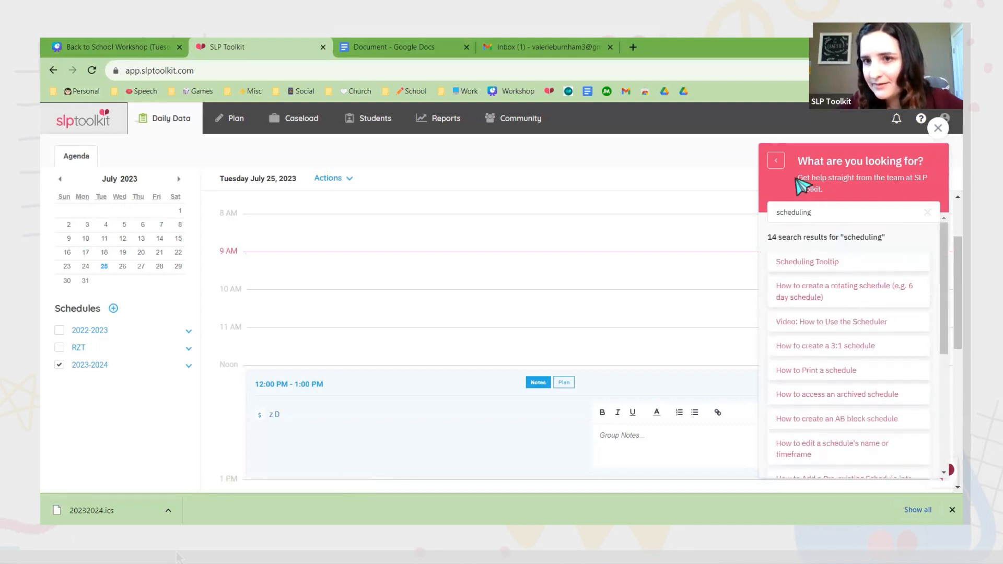
{"action": "left_click", "coordinate": [811, 263]}
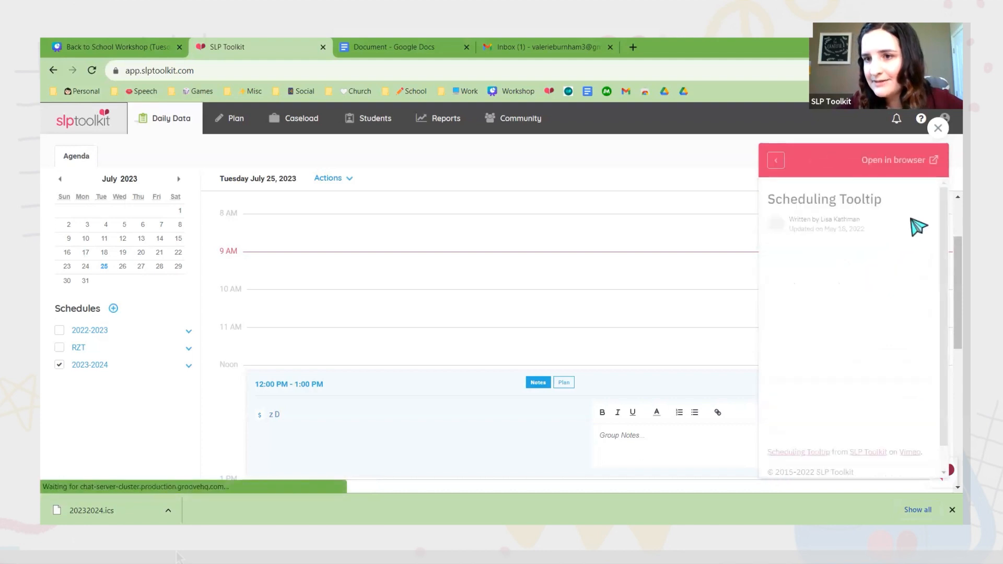
{"action": "left_click", "coordinate": [910, 166]}
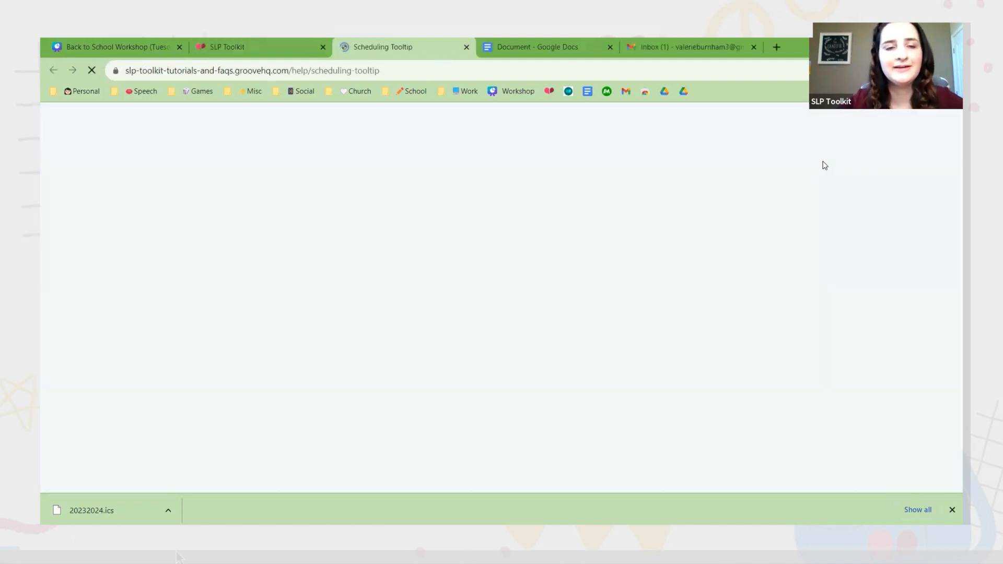
Browse the full tutorials and FAQs listing, including the Scheduling and Special Schedule Types articles, and close the help site.
{"action": "left_click", "coordinate": [200, 249]}
{"action": "scroll", "coordinate": [213, 260], "scroll_direction": "down", "scroll_amount": 5}
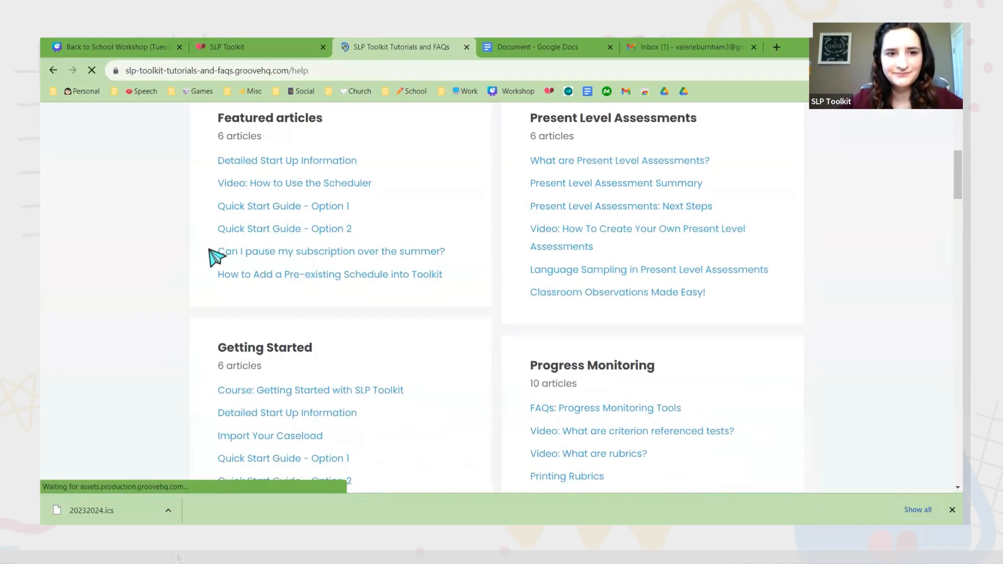
{"action": "scroll", "coordinate": [216, 257], "scroll_direction": "down", "scroll_amount": 15}
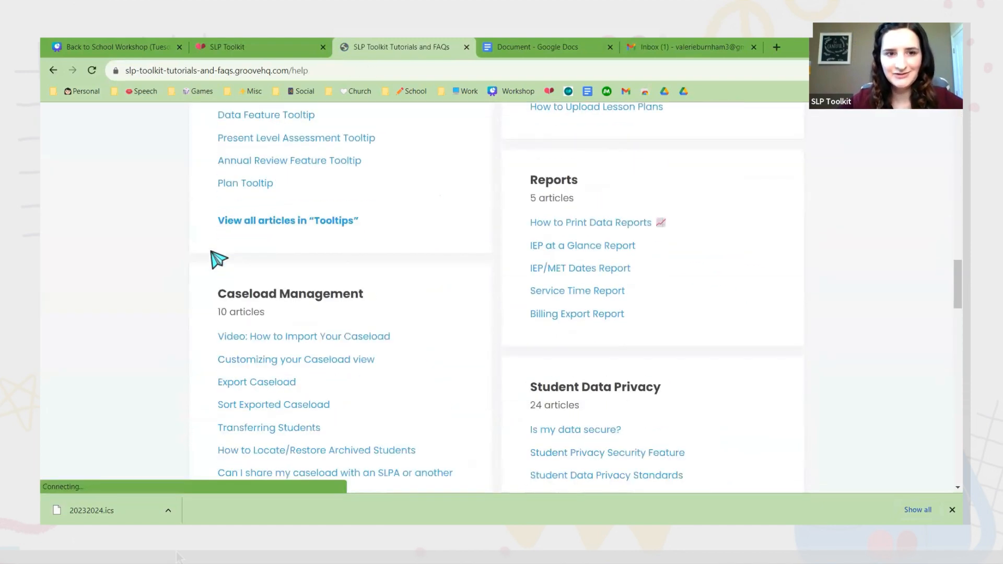
{"action": "scroll", "coordinate": [219, 260], "scroll_direction": "down", "scroll_amount": 10}
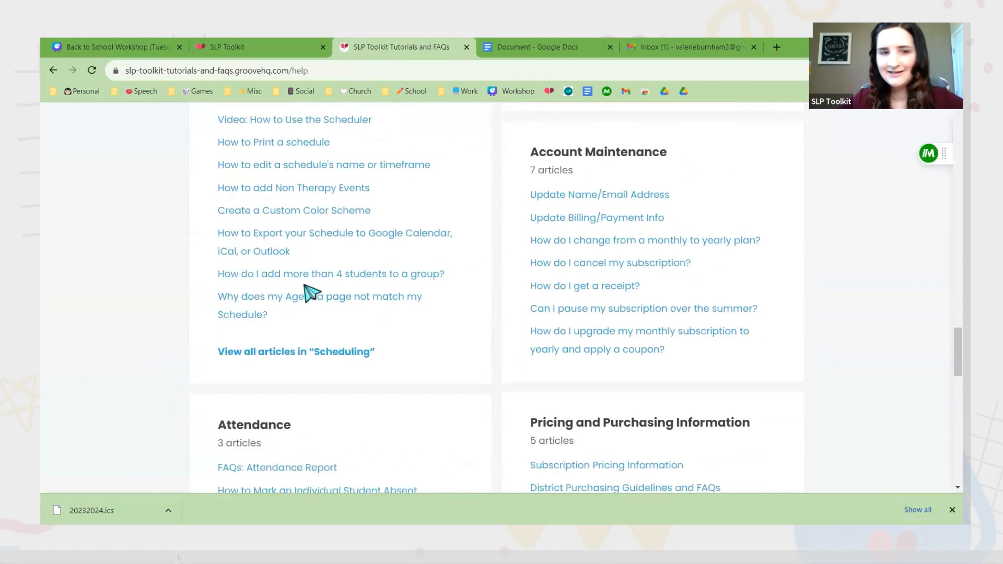
{"action": "scroll", "coordinate": [314, 291], "scroll_direction": "up", "scroll_amount": 2}
{"action": "scroll", "coordinate": [330, 287], "scroll_direction": "down", "scroll_amount": 7}
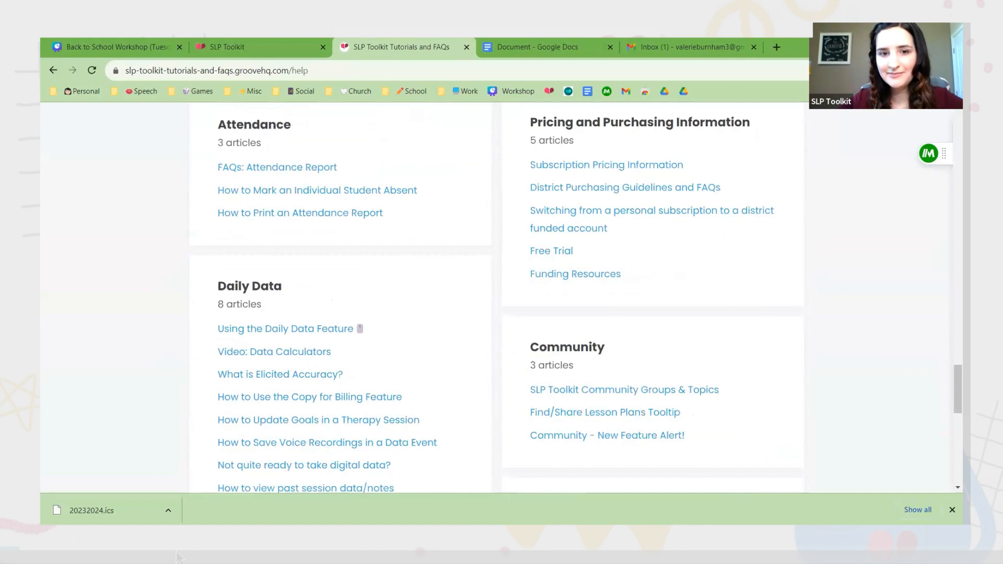
{"action": "scroll", "coordinate": [656, 344], "scroll_direction": "down", "scroll_amount": 10}
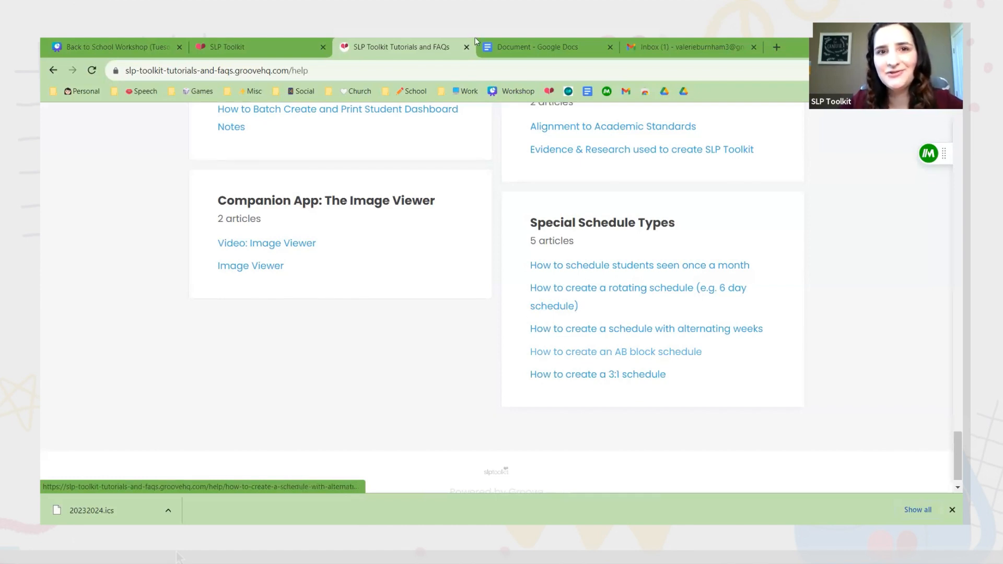
{"action": "key", "text": "ctrl+w"}
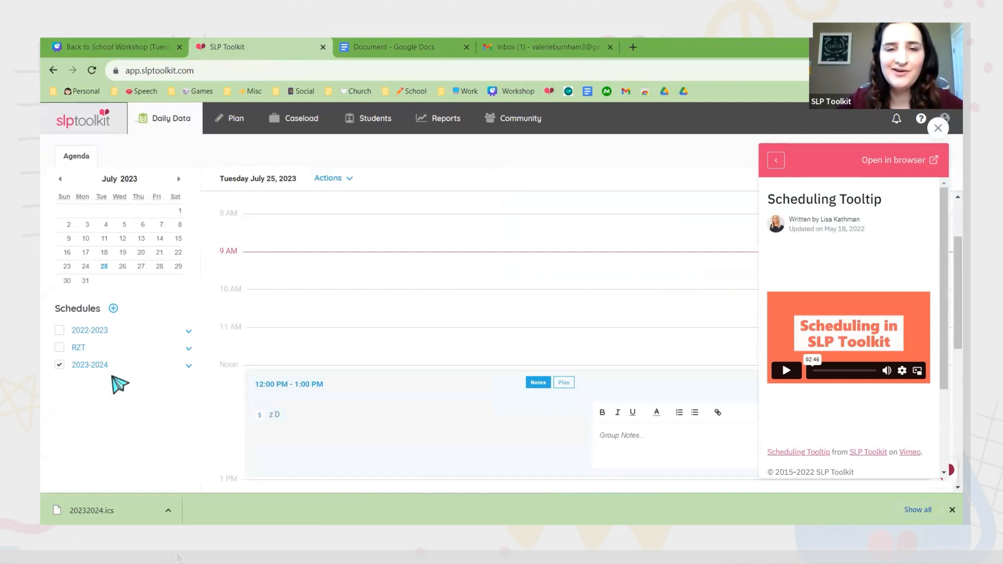
Open Google Calendar in a new tab and hide the events of the personal calendar.
{"action": "left_click", "coordinate": [633, 47]}
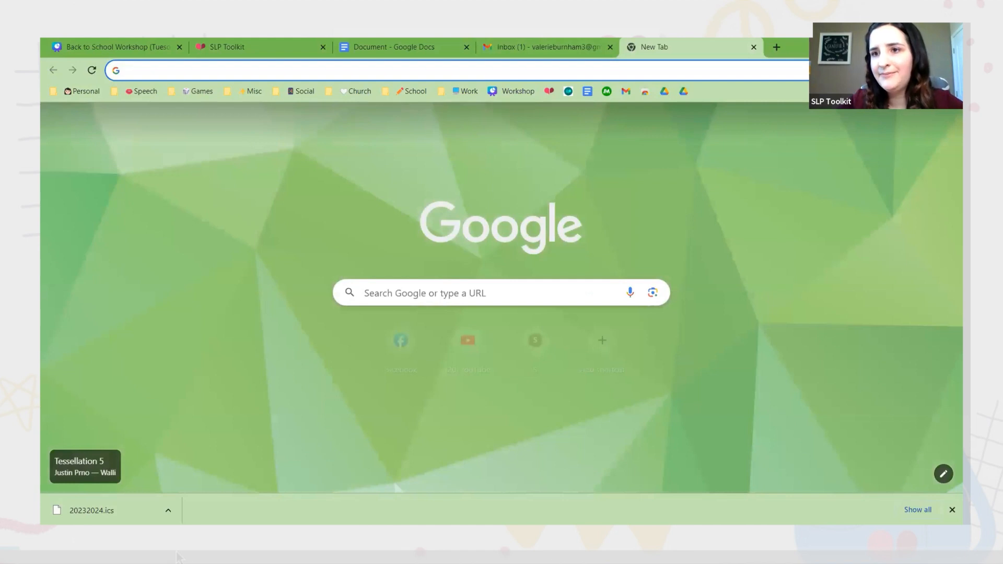
{"action": "left_click", "coordinate": [895, 188]}
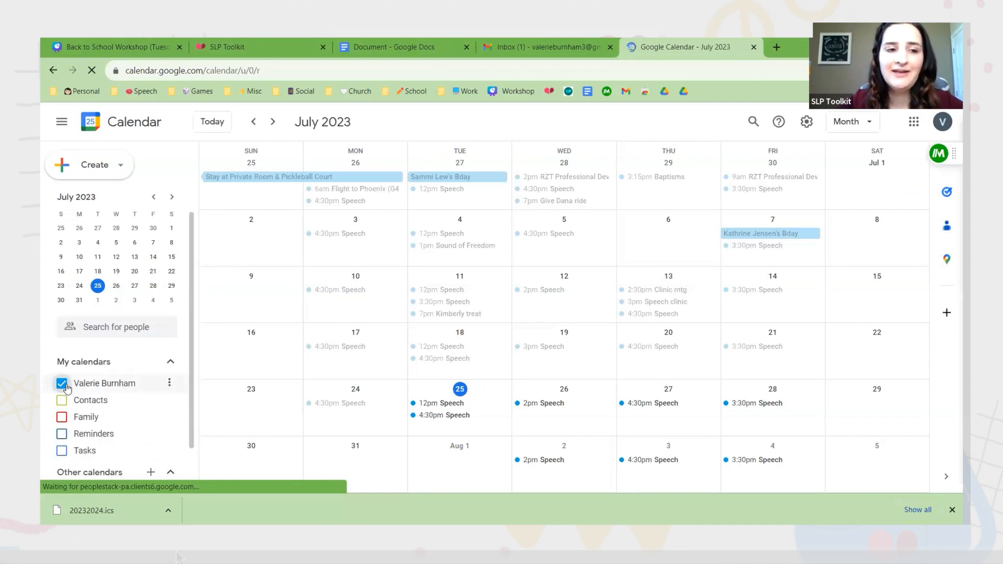
{"action": "left_click", "coordinate": [65, 386]}
{"action": "scroll", "coordinate": [161, 418], "scroll_direction": "down", "scroll_amount": 1}
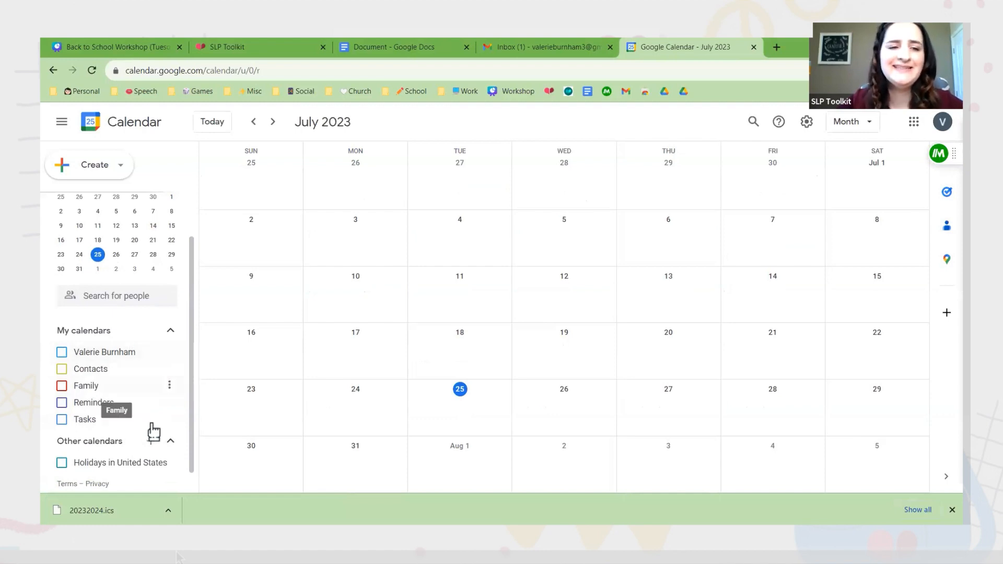
Create a new calendar named Speech Schedule in Google Calendar.
{"action": "left_click", "coordinate": [152, 441]}
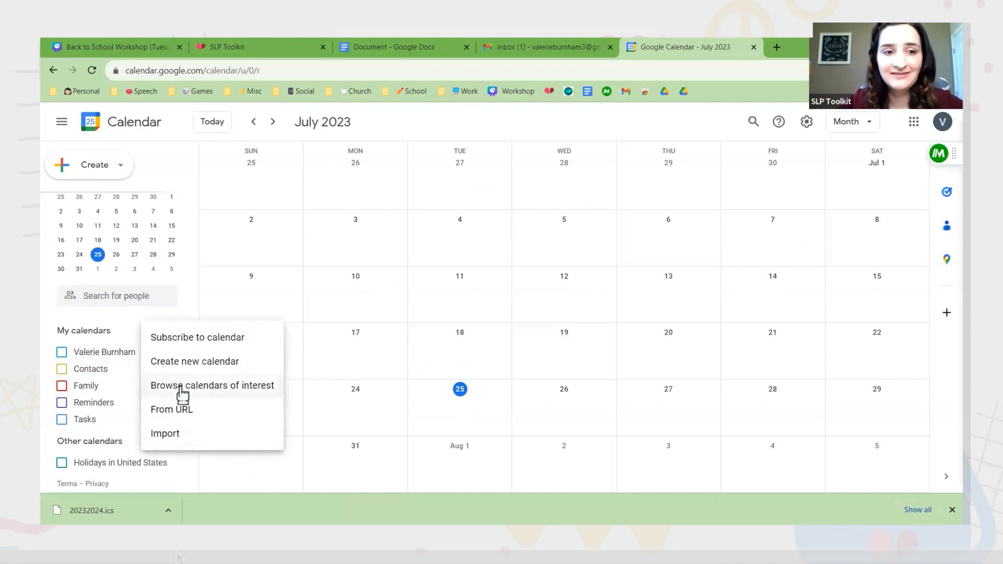
{"action": "left_click", "coordinate": [194, 371]}
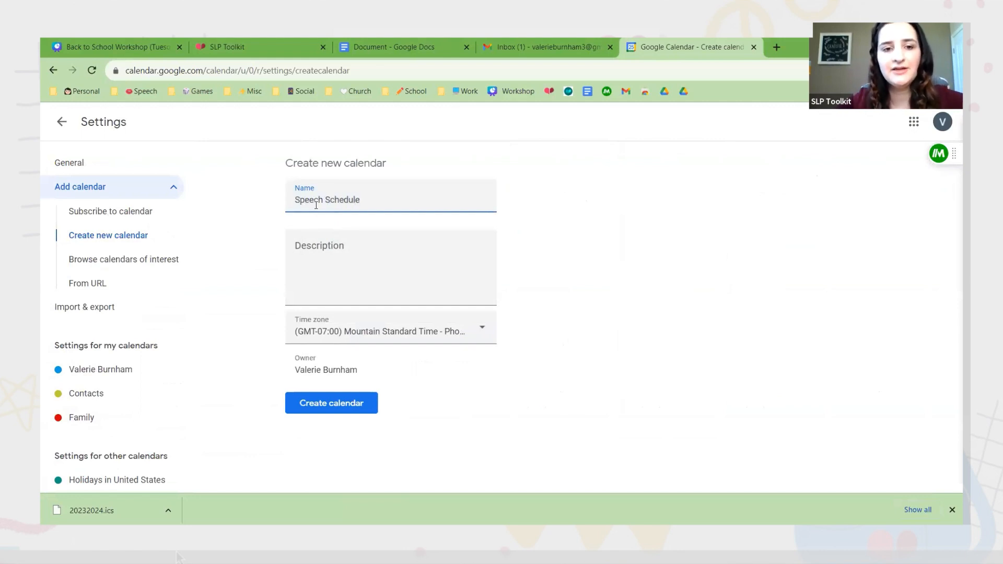
{"action": "left_click", "coordinate": [354, 410]}
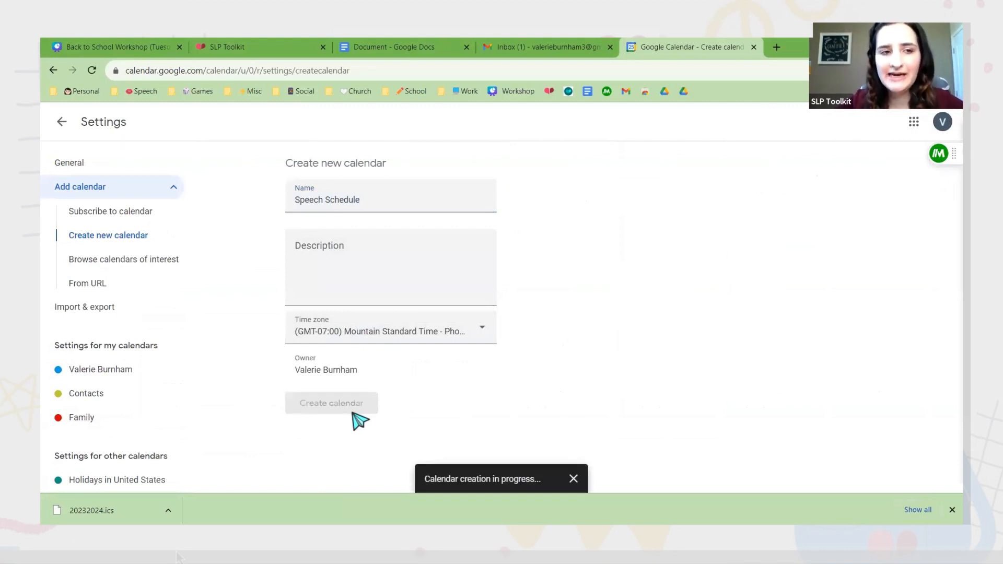
Import the 20232024.ics file from the Downloads folder into the personal calendar through the Google Calendar settings.
{"action": "left_click", "coordinate": [141, 311]}
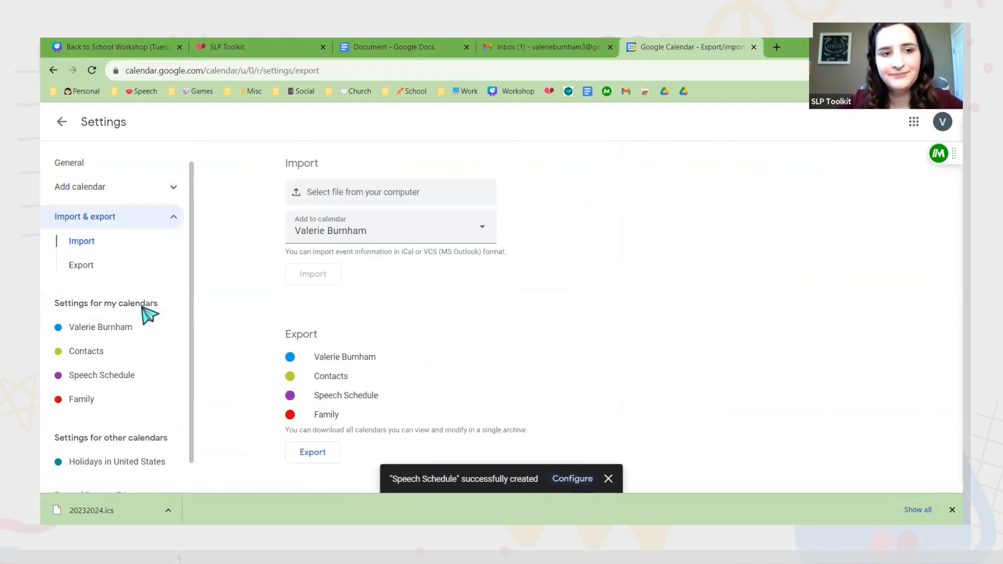
{"action": "left_click", "coordinate": [412, 193]}
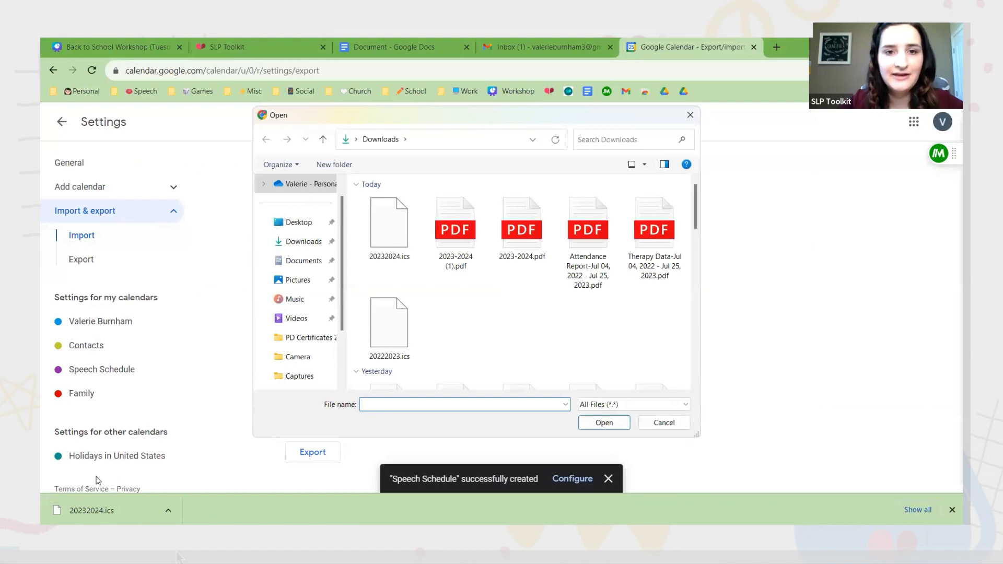
{"action": "left_click", "coordinate": [390, 225]}
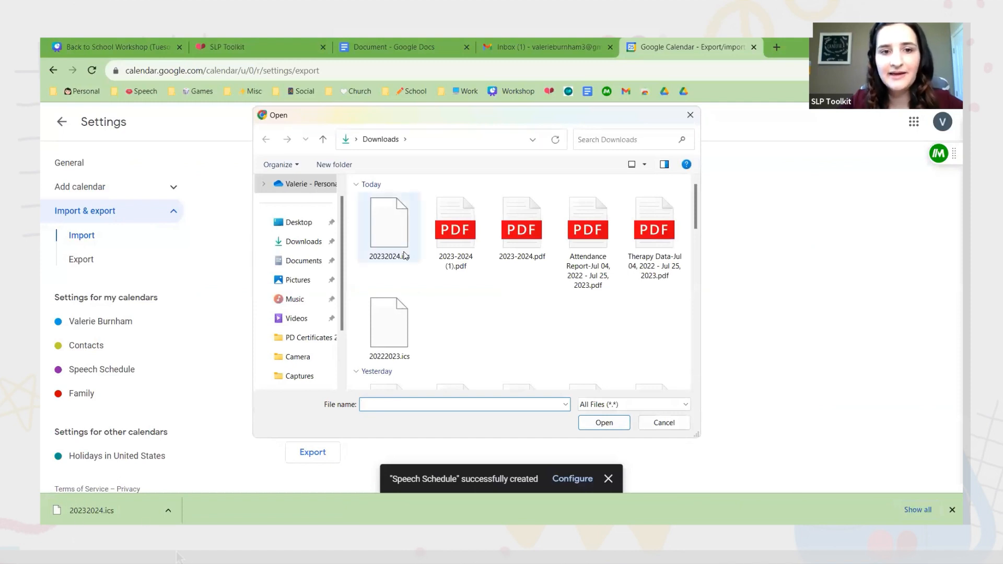
{"action": "left_click", "coordinate": [604, 423]}
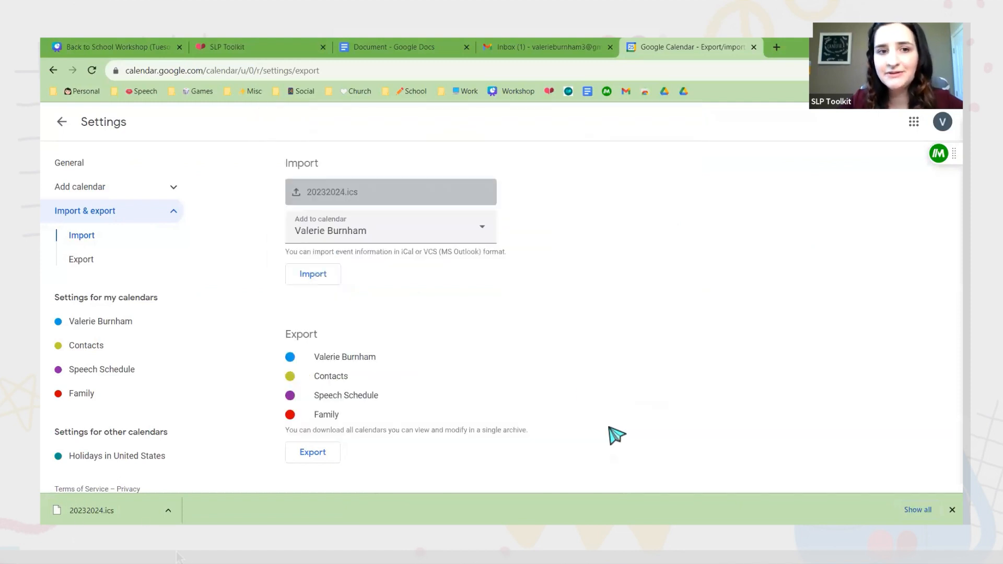
{"action": "left_click", "coordinate": [320, 275]}
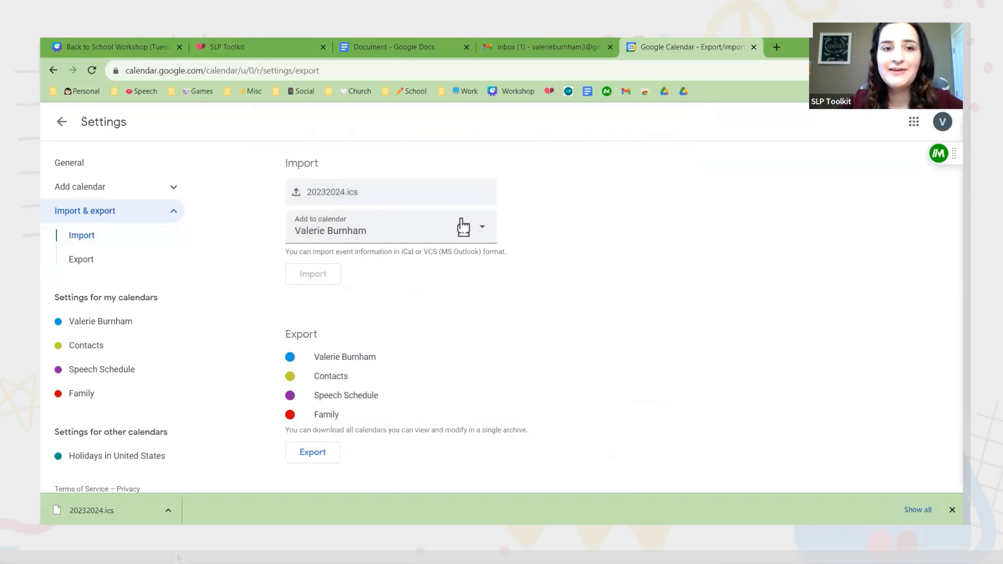
{"action": "left_click", "coordinate": [407, 232]}
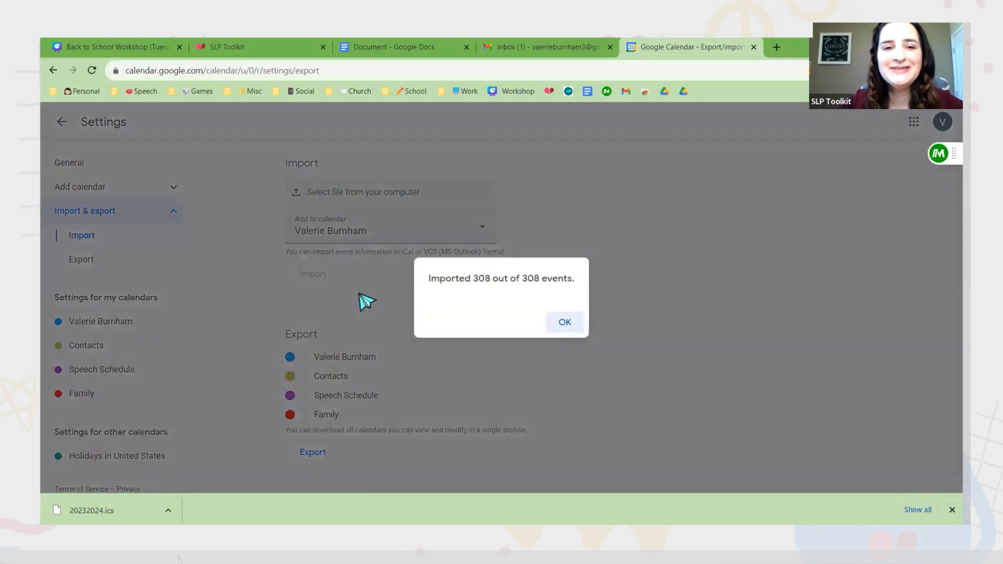
{"action": "left_click", "coordinate": [557, 325]}
View the calendars available as import destinations, return to the month view and show the personal calendar's events.
{"action": "left_click", "coordinate": [429, 236]}
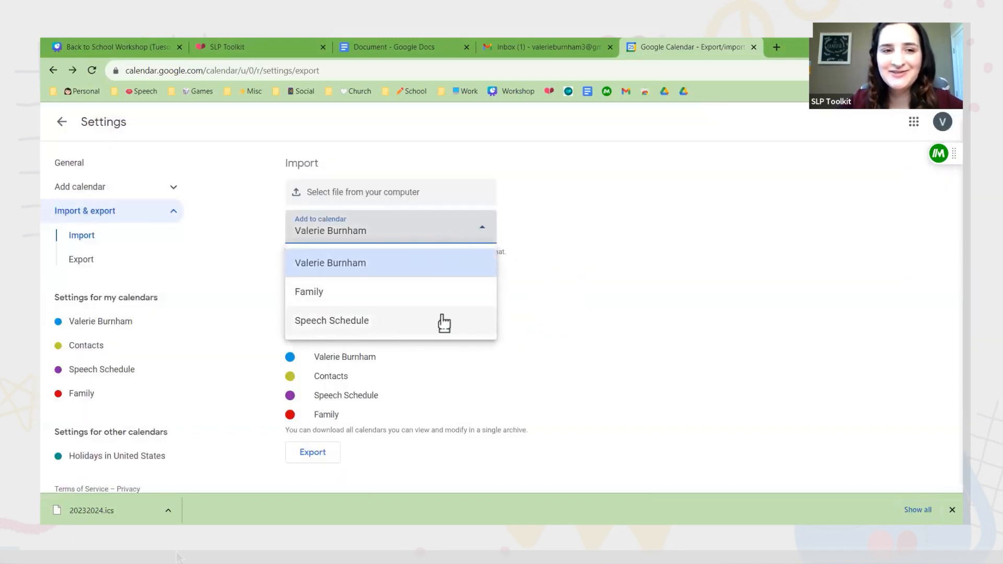
{"action": "left_click", "coordinate": [568, 280]}
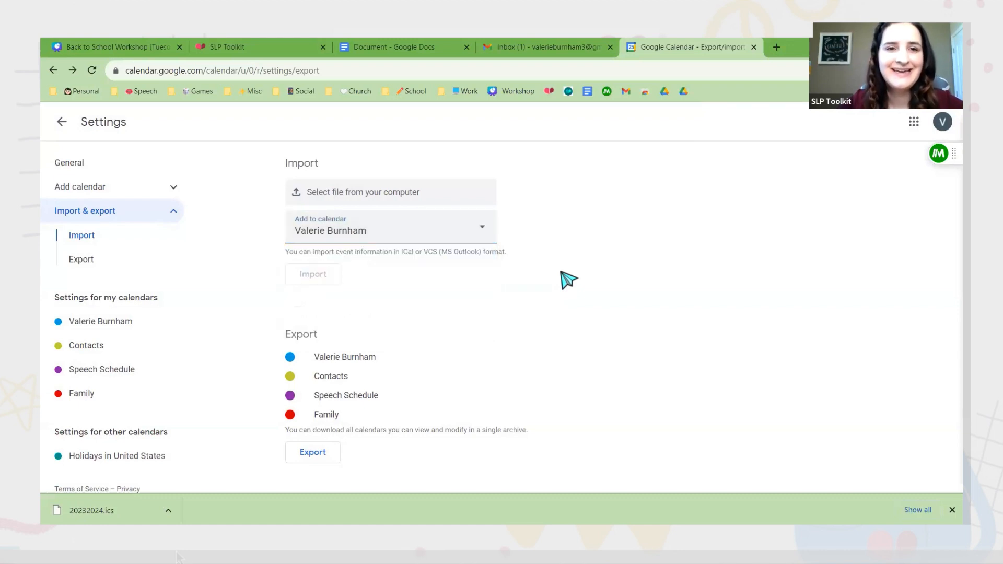
{"action": "left_click", "coordinate": [57, 123]}
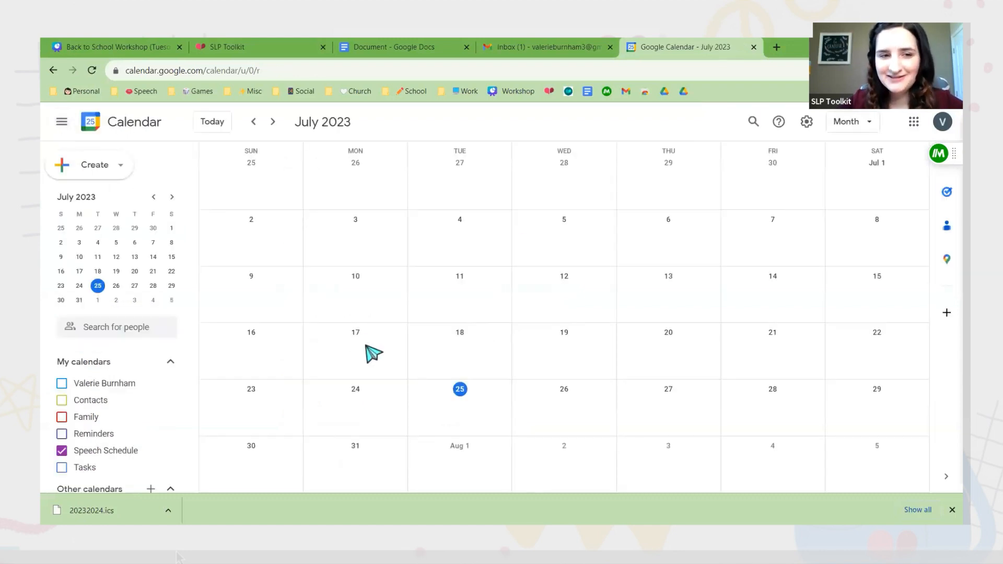
{"action": "left_click", "coordinate": [61, 384]}
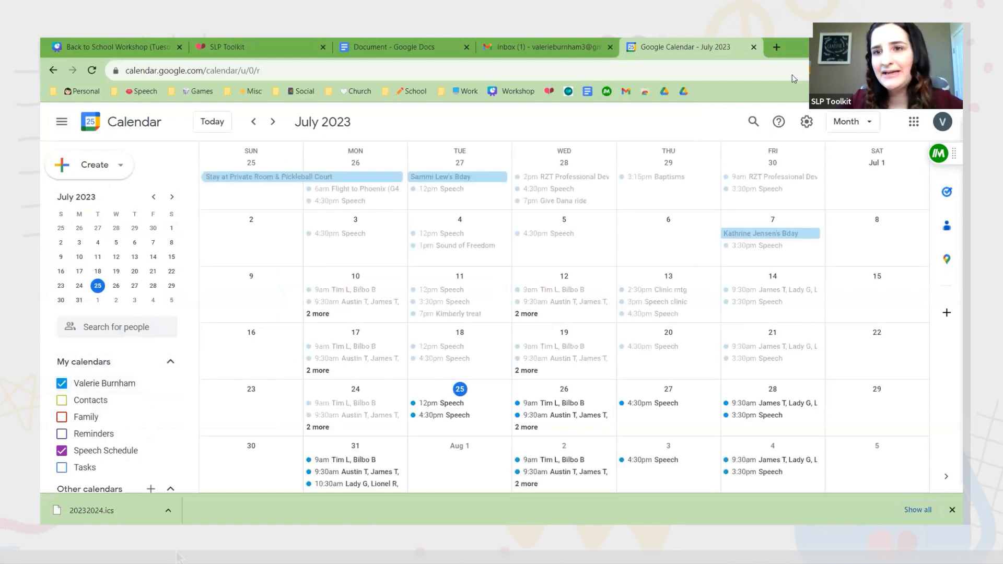
Add an event notification 5 minutes before events in the personal calendar's settings and return to the month view.
{"action": "left_click", "coordinate": [806, 123]}
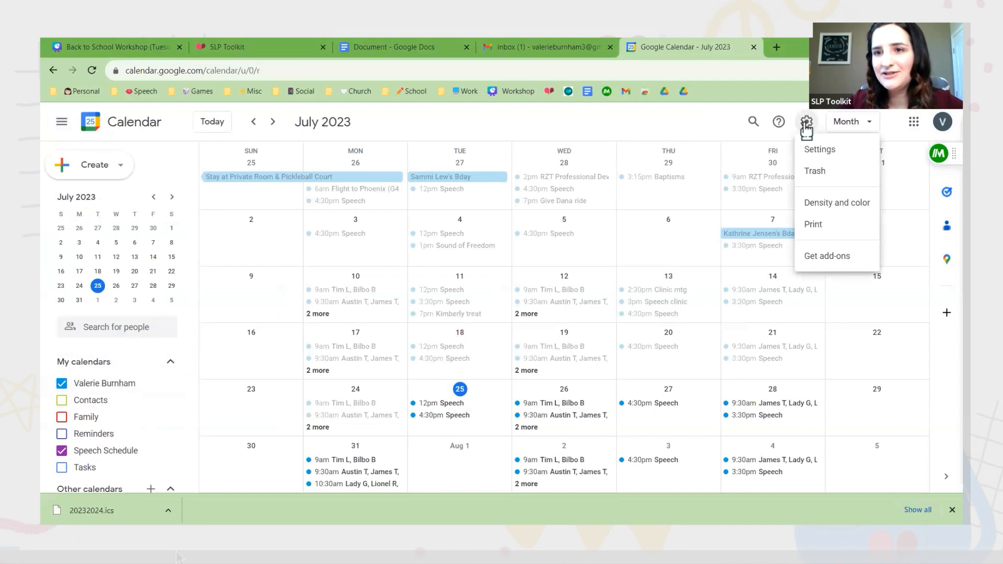
{"action": "left_click", "coordinate": [815, 153]}
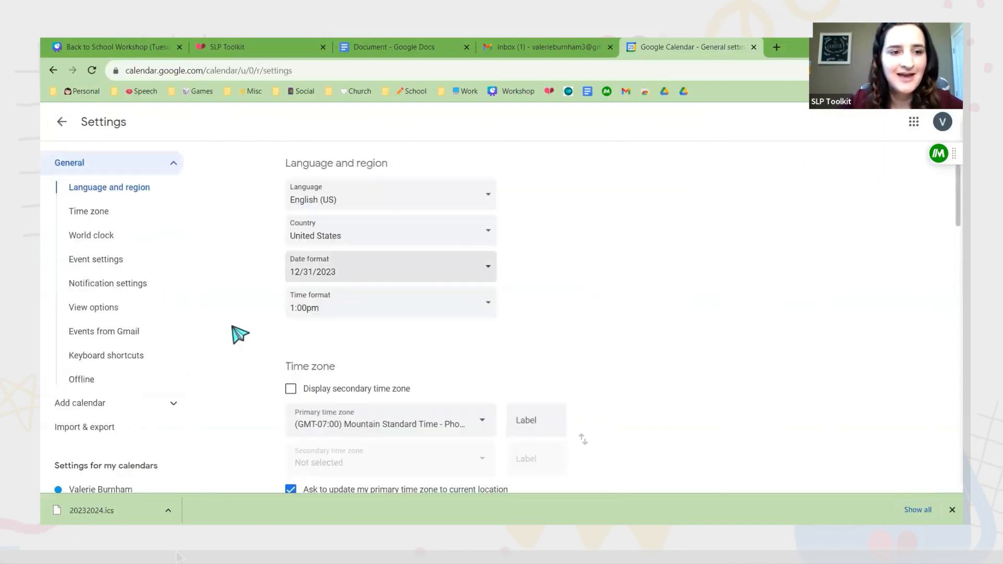
{"action": "scroll", "coordinate": [149, 358], "scroll_direction": "down", "scroll_amount": 3}
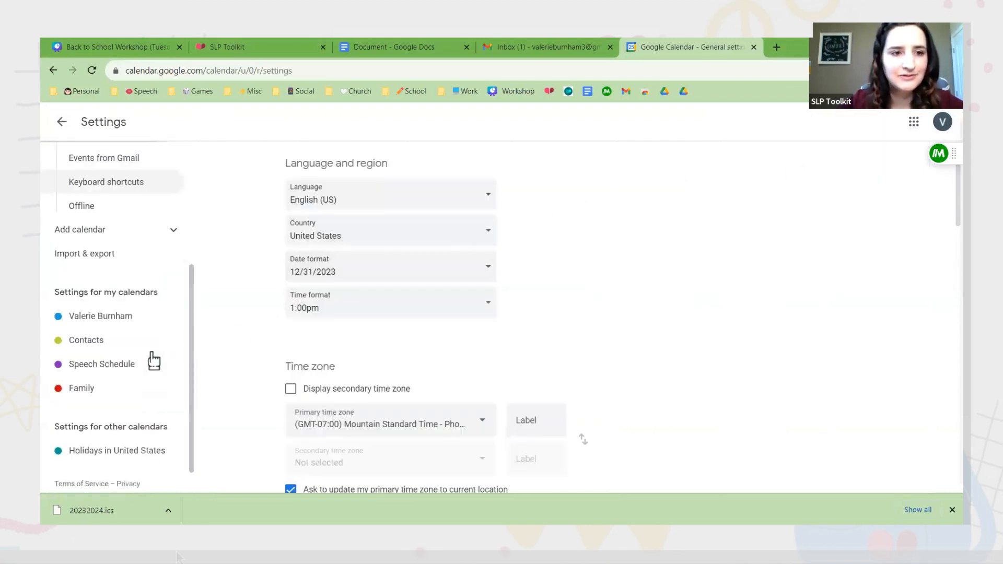
{"action": "left_click", "coordinate": [99, 316]}
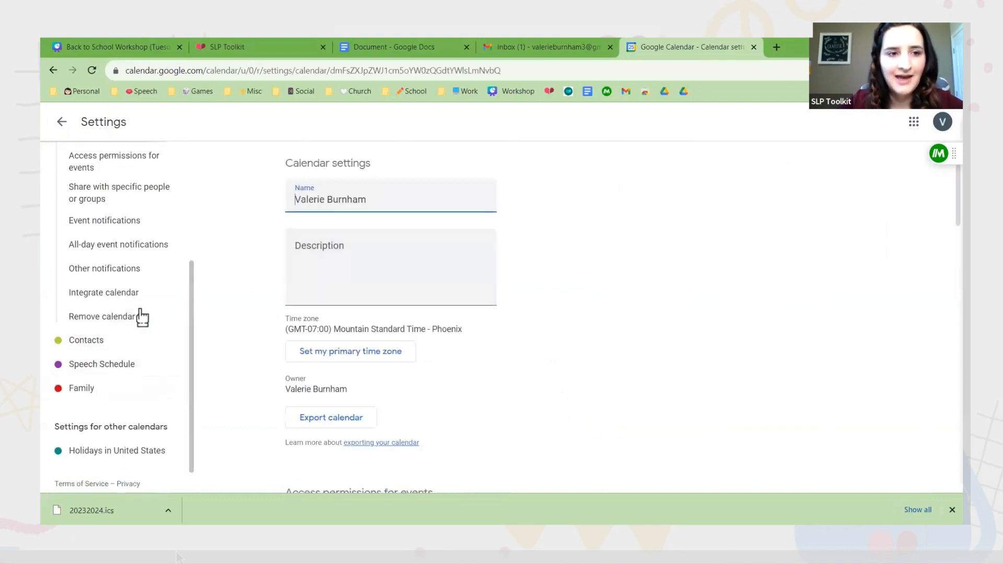
{"action": "left_click", "coordinate": [122, 224]}
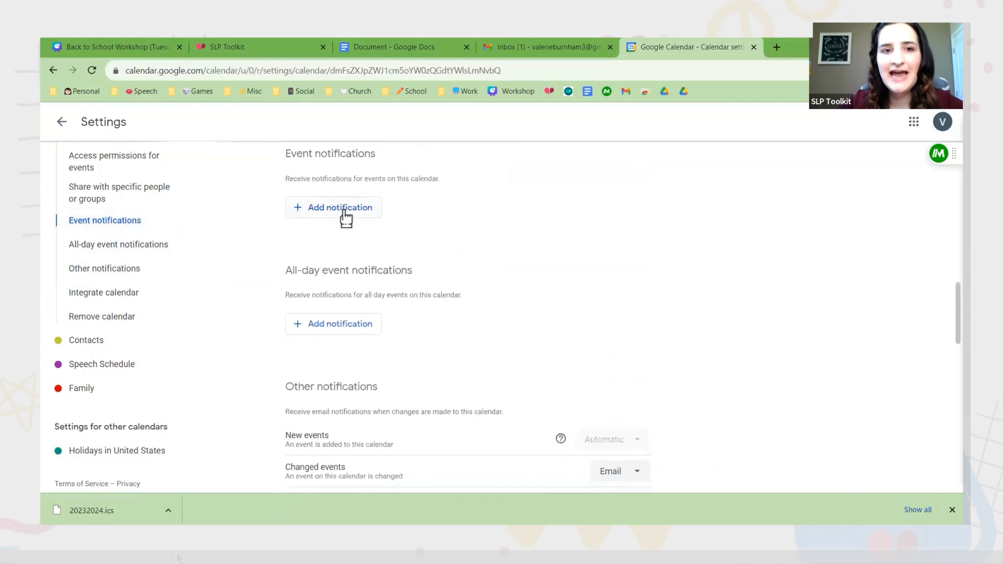
{"action": "left_click", "coordinate": [342, 209]}
{"action": "left_click", "coordinate": [389, 209]}
{"action": "left_click", "coordinate": [389, 209]}
{"action": "left_click", "coordinate": [389, 209]}
{"action": "left_click", "coordinate": [390, 209]}
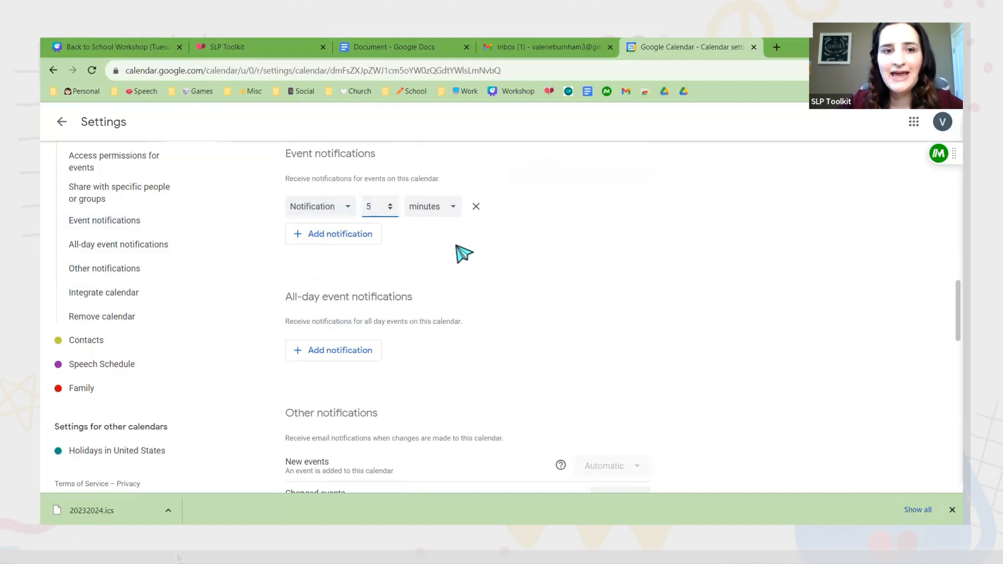
{"action": "left_click", "coordinate": [63, 125]}
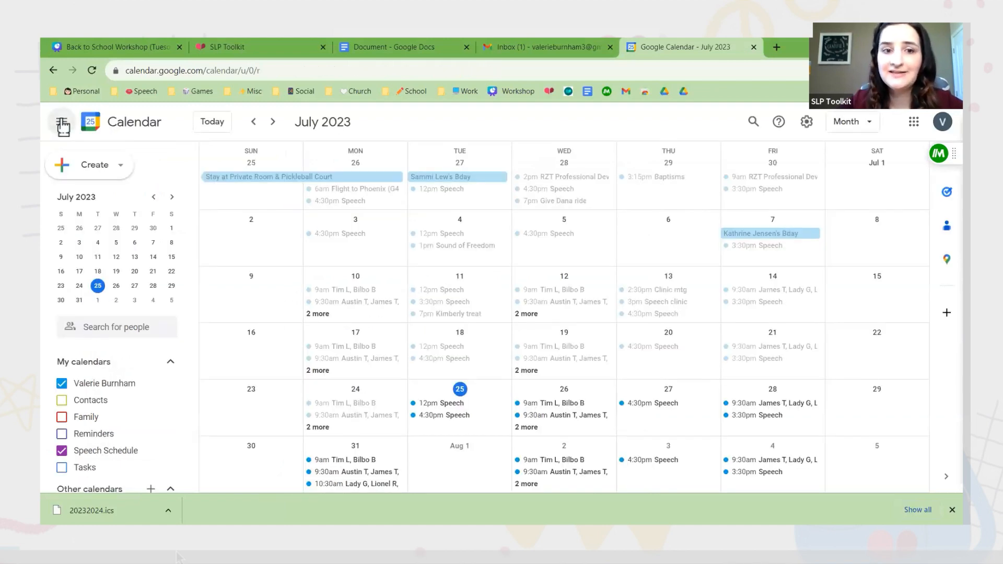
Open the July 25 12pm Speech event's editing page to view its guest options, and close Google Calendar.
{"action": "left_click", "coordinate": [455, 406]}
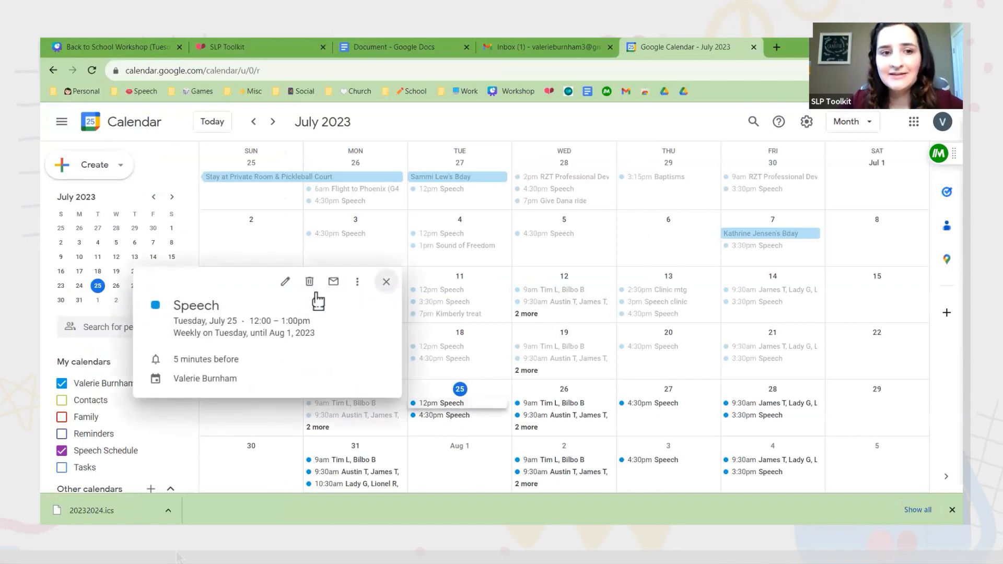
{"action": "left_click", "coordinate": [285, 282]}
{"action": "left_click", "coordinate": [533, 261]}
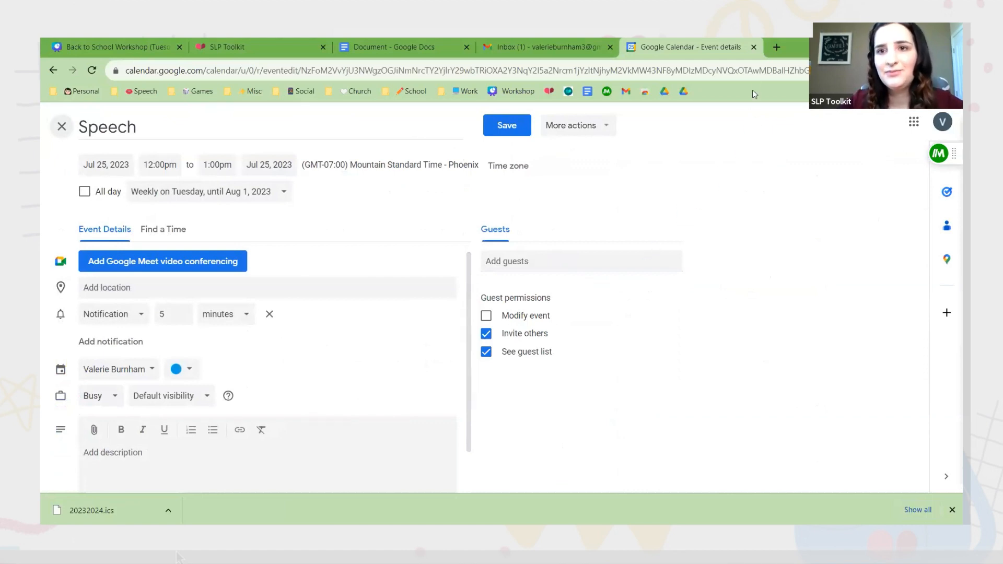
{"action": "left_click", "coordinate": [753, 47]}
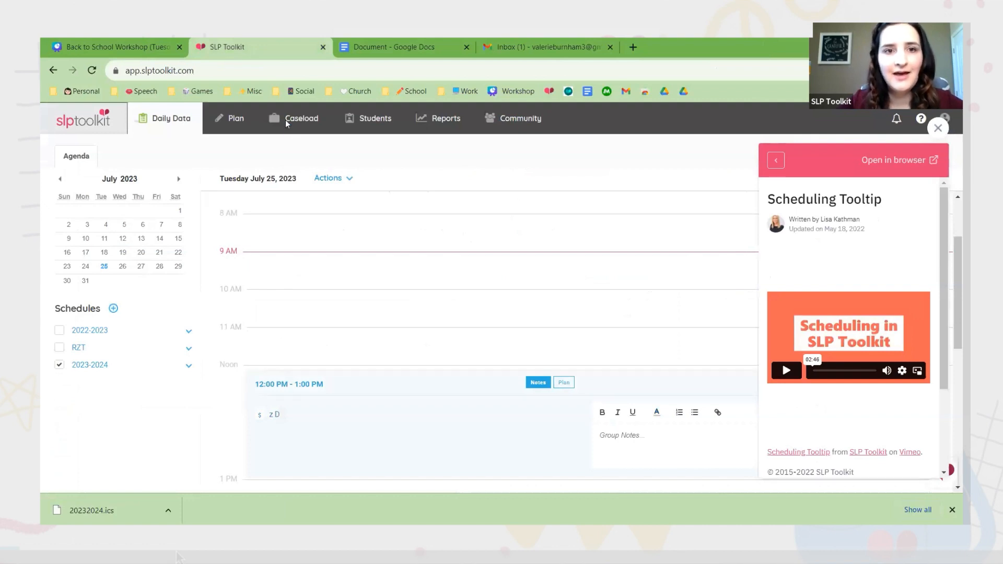
Open the Teachers - Student Schedule report in SLP Toolkit and examine the service times in the first teacher's letter.
{"action": "left_click", "coordinate": [455, 133]}
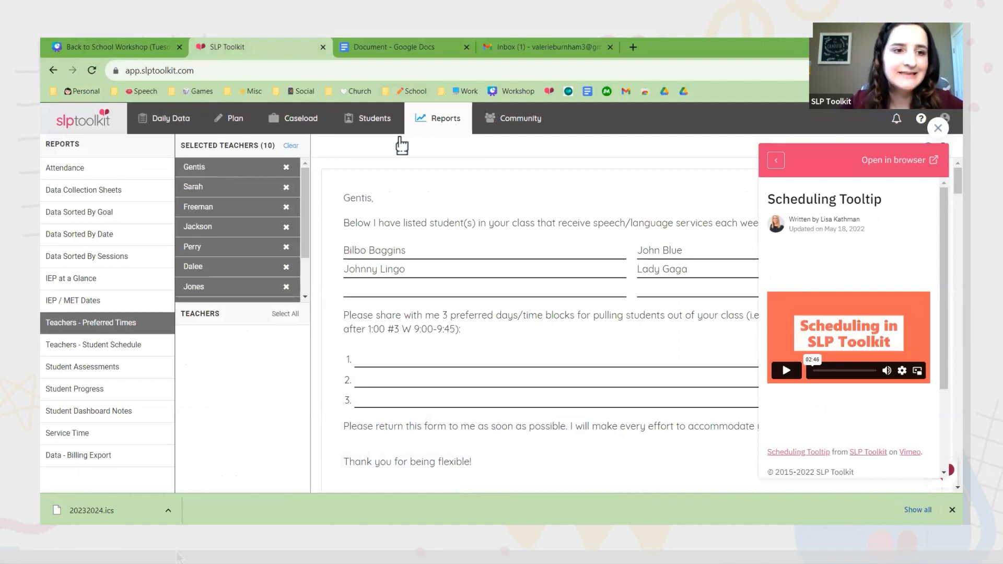
{"action": "left_click", "coordinate": [122, 350]}
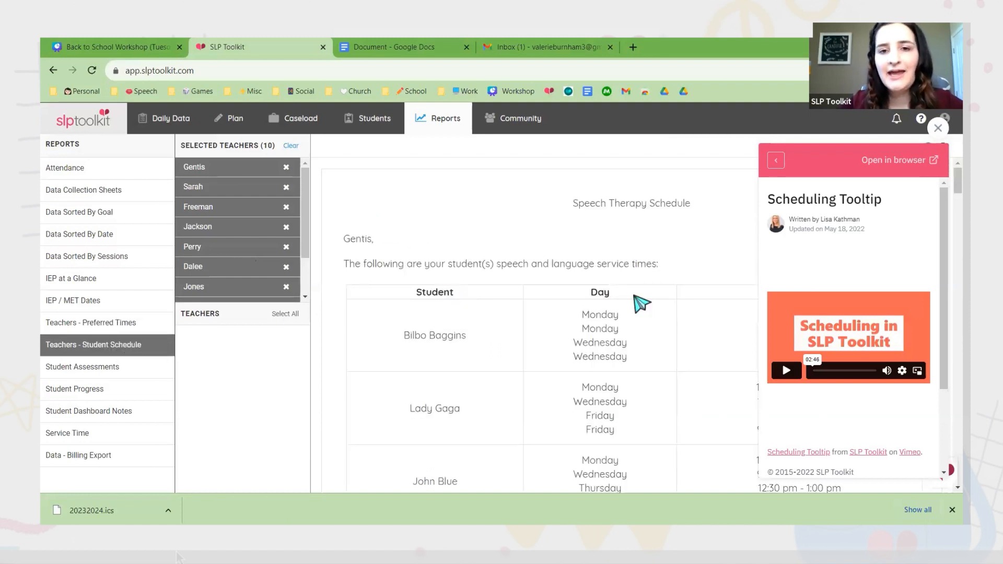
{"action": "scroll", "coordinate": [489, 309], "scroll_direction": "down", "scroll_amount": 2}
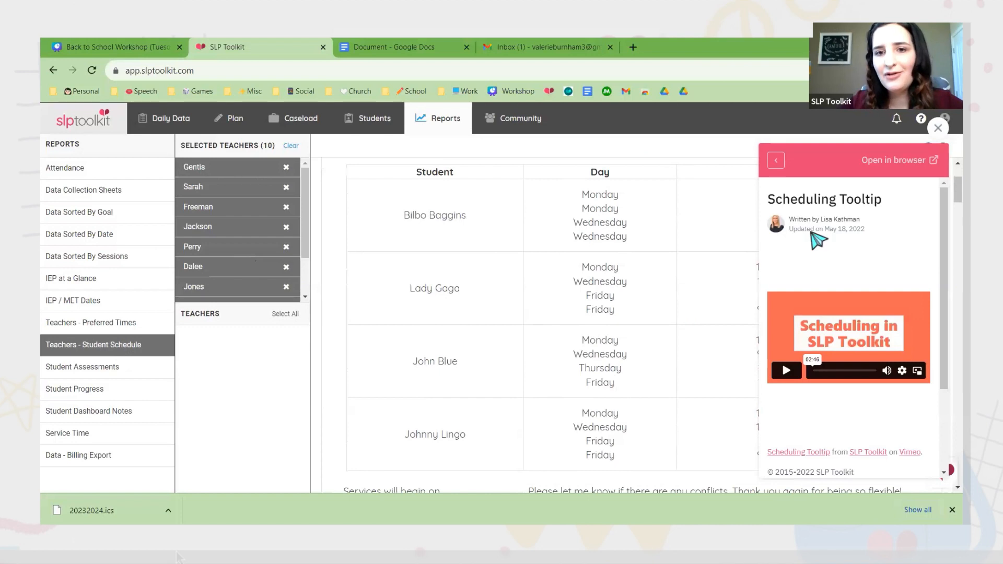
{"action": "scroll", "coordinate": [638, 396], "scroll_direction": "up", "scroll_amount": 2}
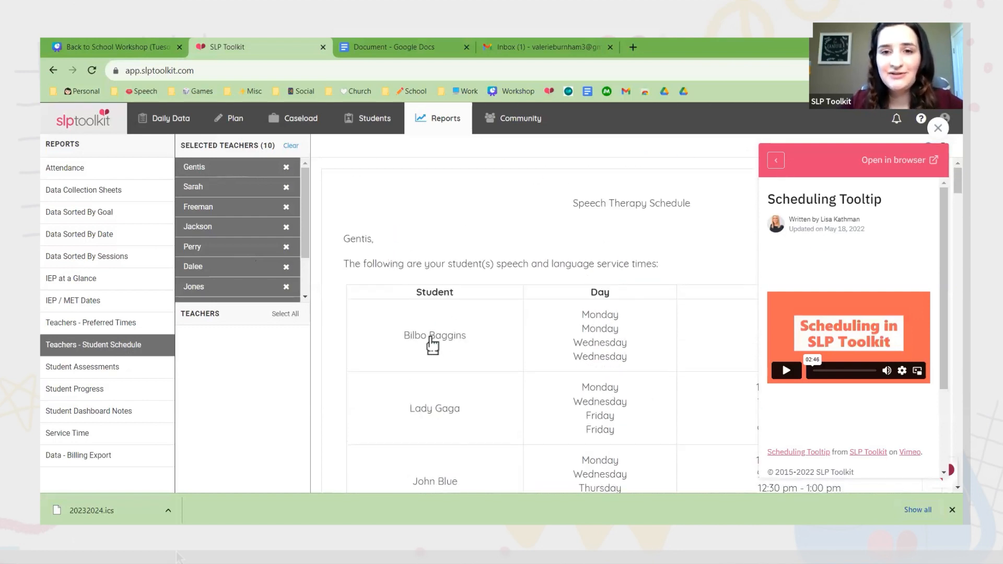
{"action": "scroll", "coordinate": [434, 343], "scroll_direction": "down", "scroll_amount": 1}
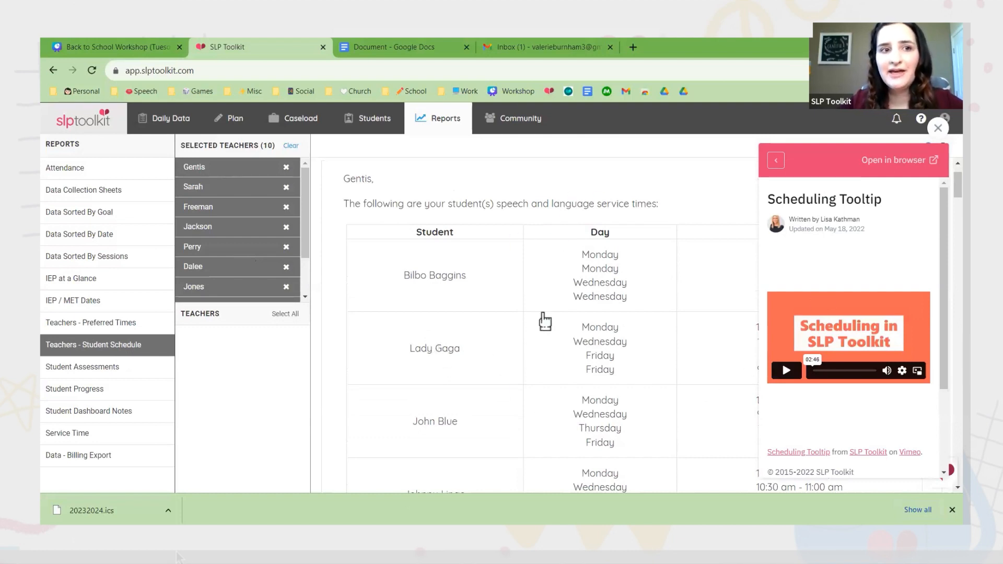
Archive the 2022-2023 schedule in Daily Data and locate the View Archived Schedules option.
{"action": "left_click", "coordinate": [151, 130]}
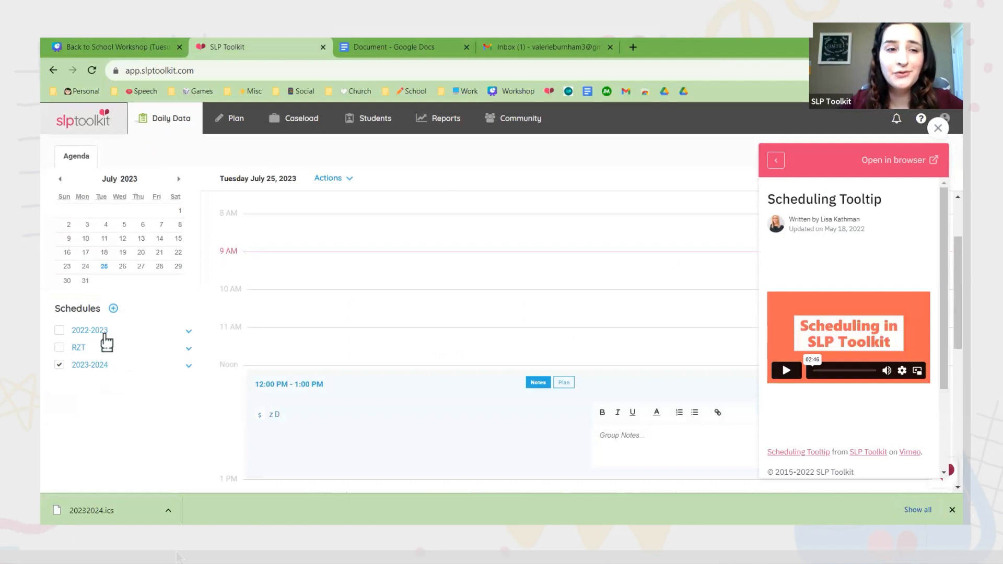
{"action": "left_click", "coordinate": [188, 334]}
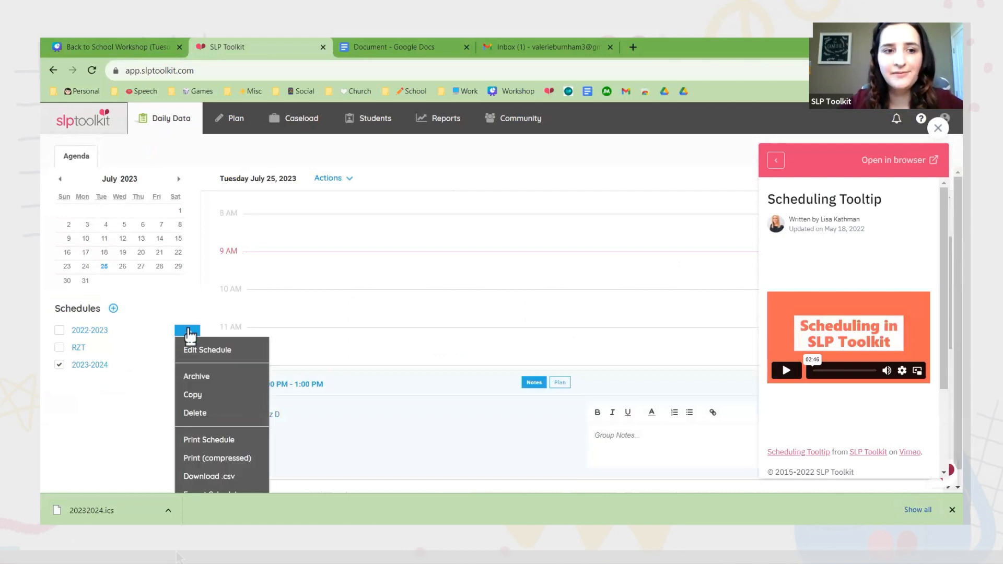
{"action": "left_click", "coordinate": [238, 379]}
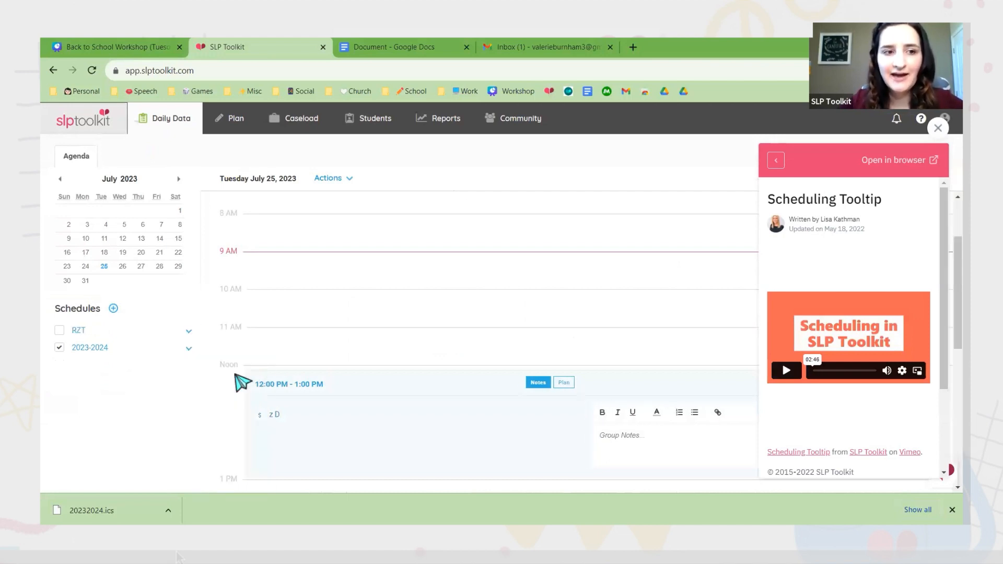
{"action": "left_click", "coordinate": [321, 178]}
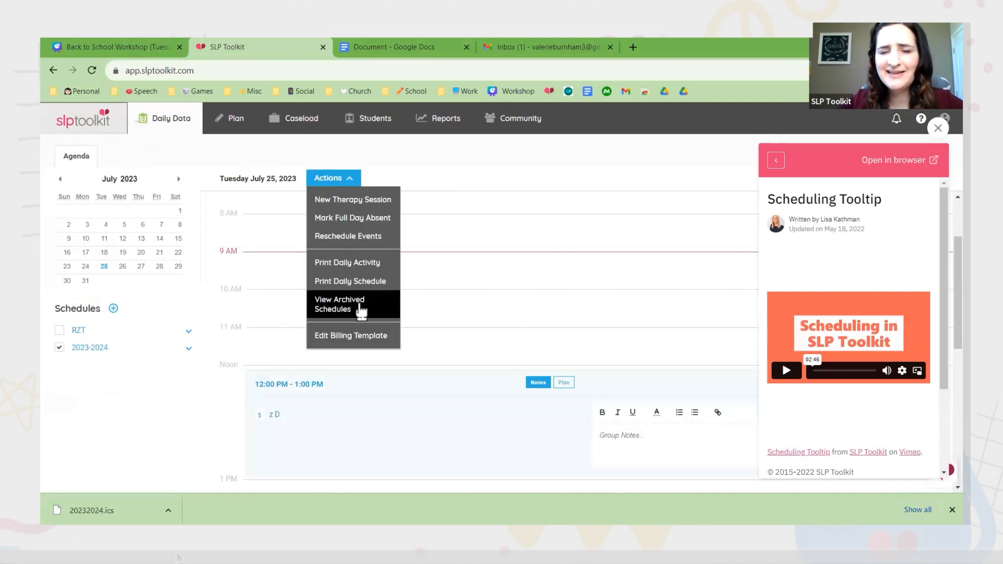
Reopen the Teachers - Student Schedule report in SLP Toolkit, select the first teacher's letter and switch to Gmail.
{"action": "left_click", "coordinate": [447, 119]}
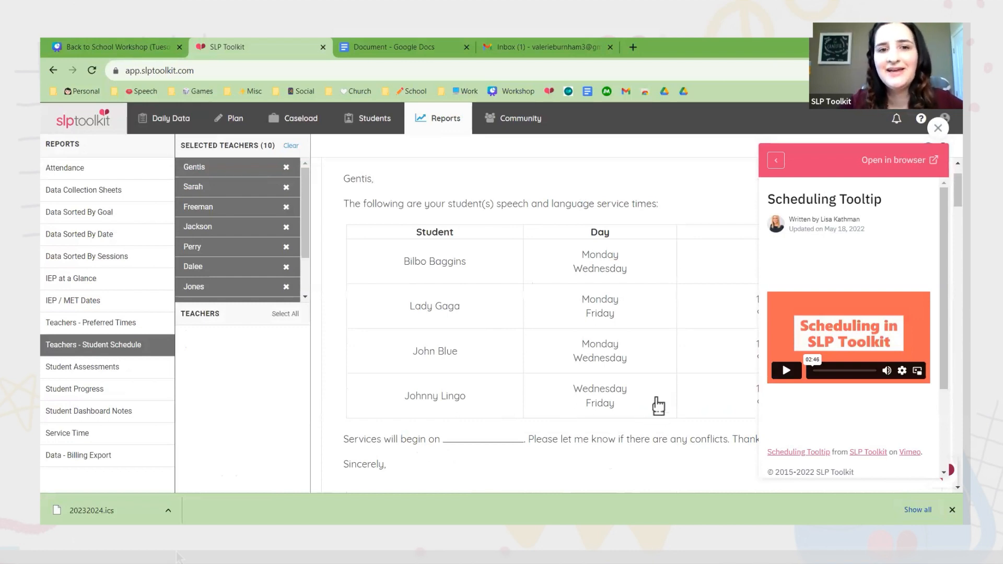
{"action": "scroll", "coordinate": [659, 405], "scroll_direction": "down", "scroll_amount": 8}
{"action": "scroll", "coordinate": [658, 405], "scroll_direction": "up", "scroll_amount": 9}
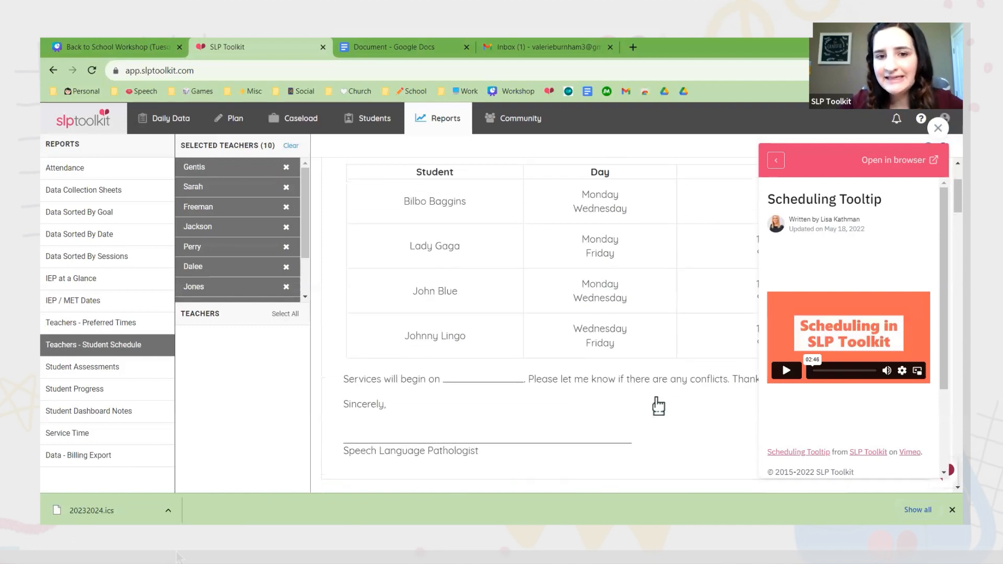
{"action": "scroll", "coordinate": [659, 405], "scroll_direction": "down", "scroll_amount": 3}
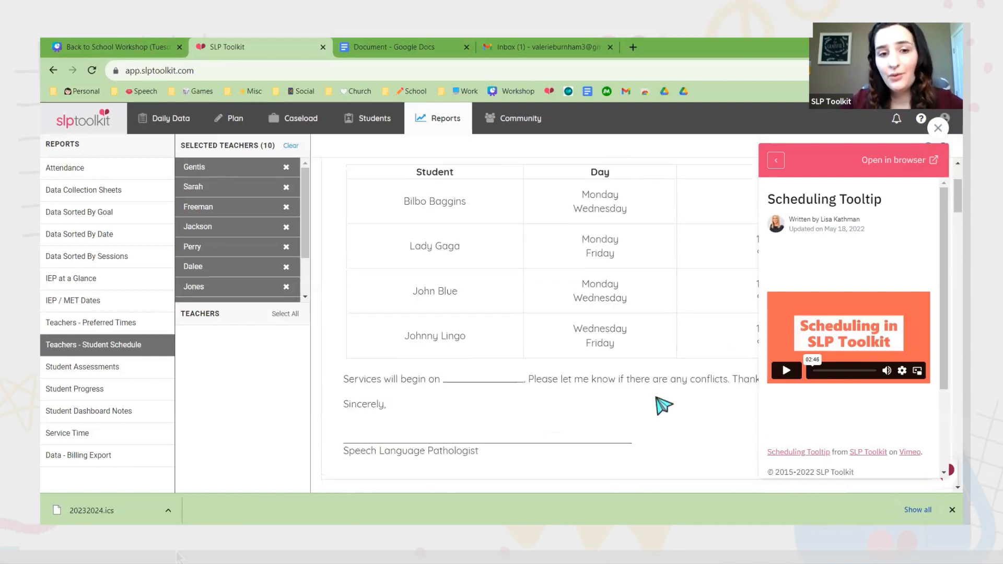
{"action": "left_click_drag", "start_coordinate": [618, 459], "coordinate": [361, 205]}
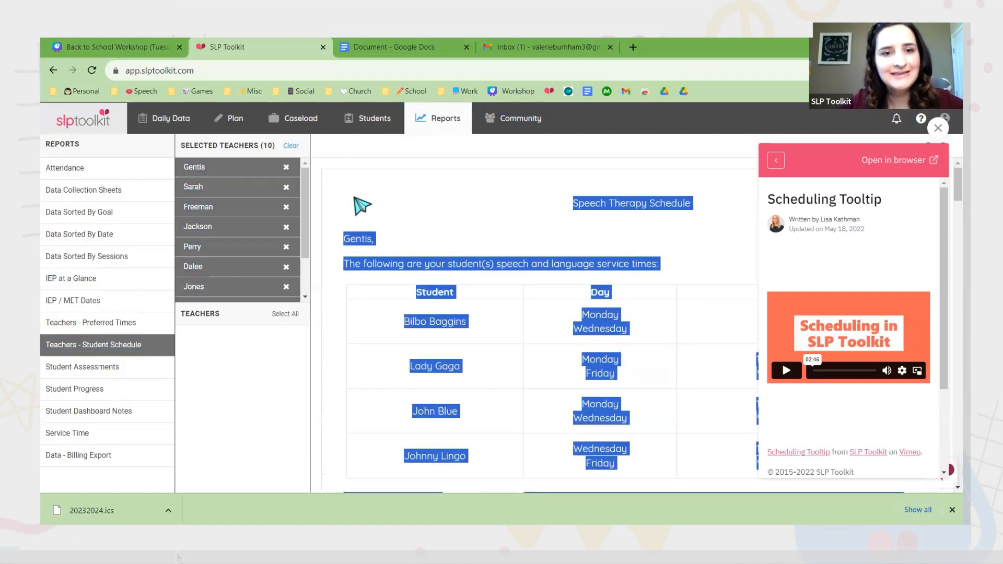
{"action": "left_click", "coordinate": [546, 46]}
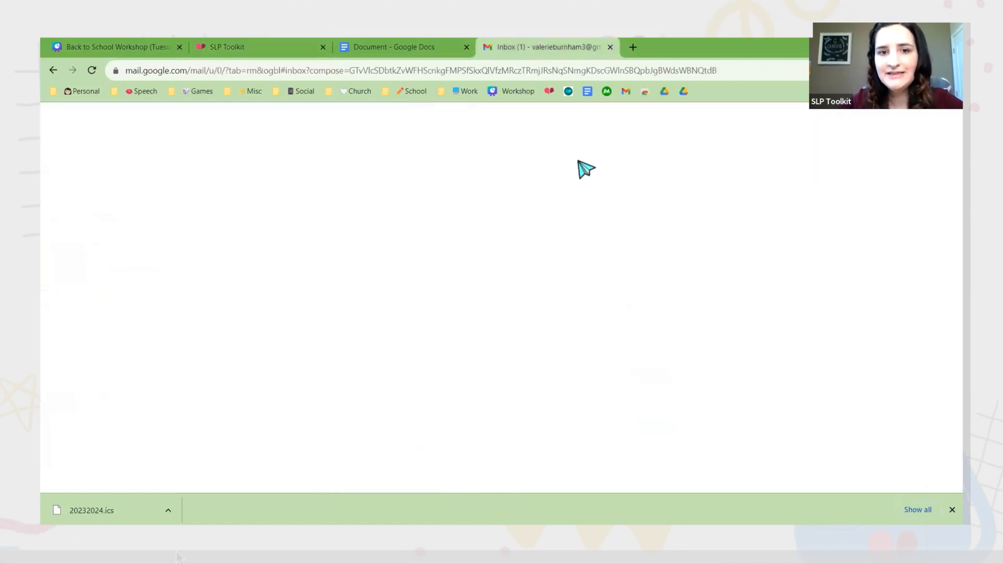
Clear the old letter from the draft email's body and enlarge the compose window.
{"action": "key", "text": "ctrl+a"}
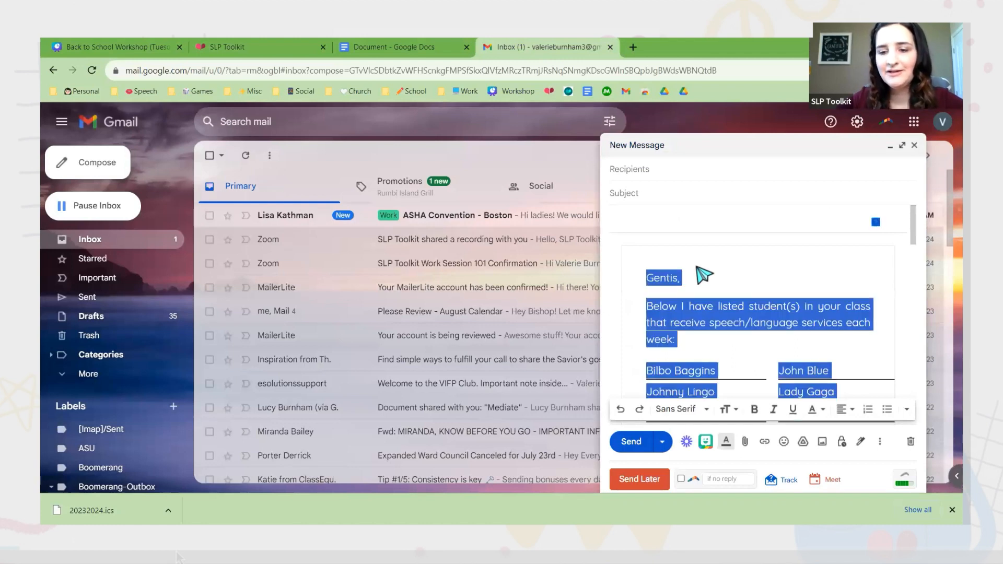
{"action": "key", "text": "BackSpace"}
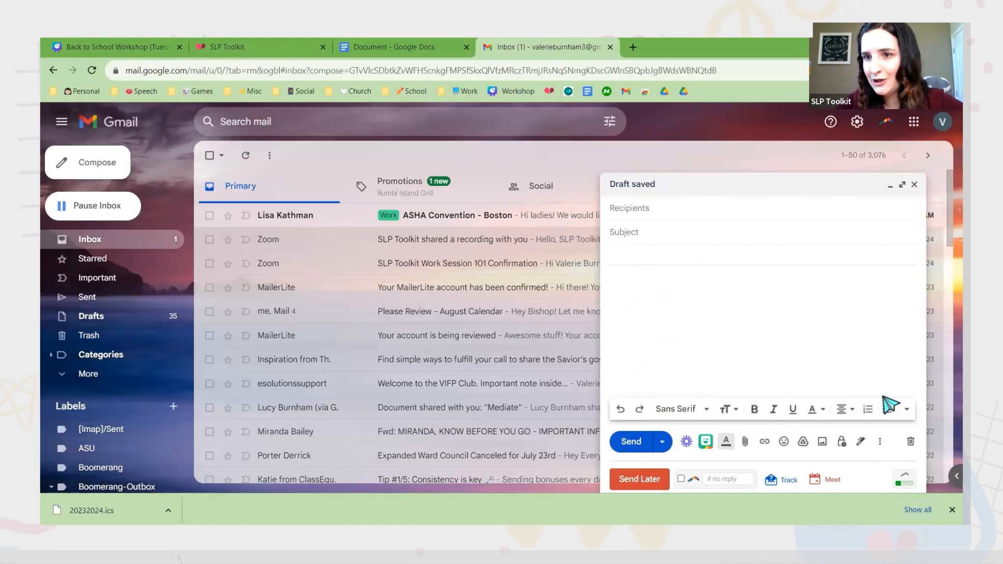
{"action": "left_click", "coordinate": [902, 185]}
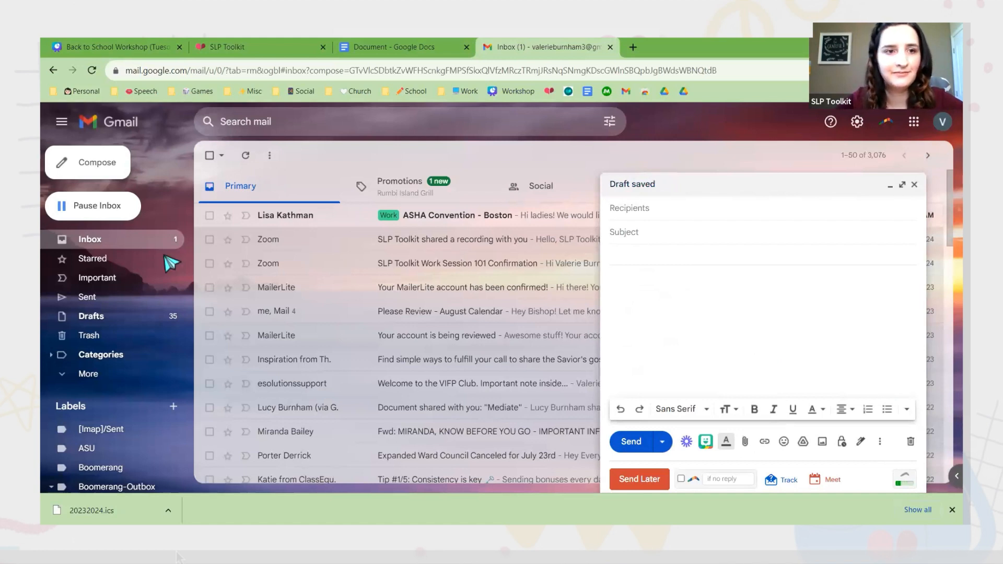
Copy the first teacher's complete Speech Therapy Schedule letter from the SLP Toolkit report and return to the Gmail draft.
{"action": "left_click", "coordinate": [392, 45]}
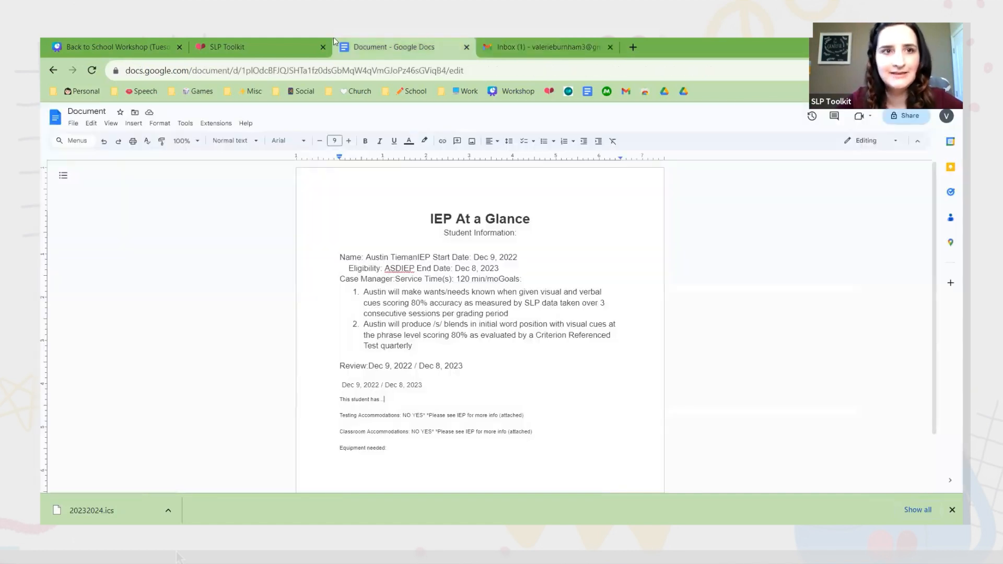
{"action": "left_click", "coordinate": [280, 44]}
{"action": "left_click", "coordinate": [525, 242]}
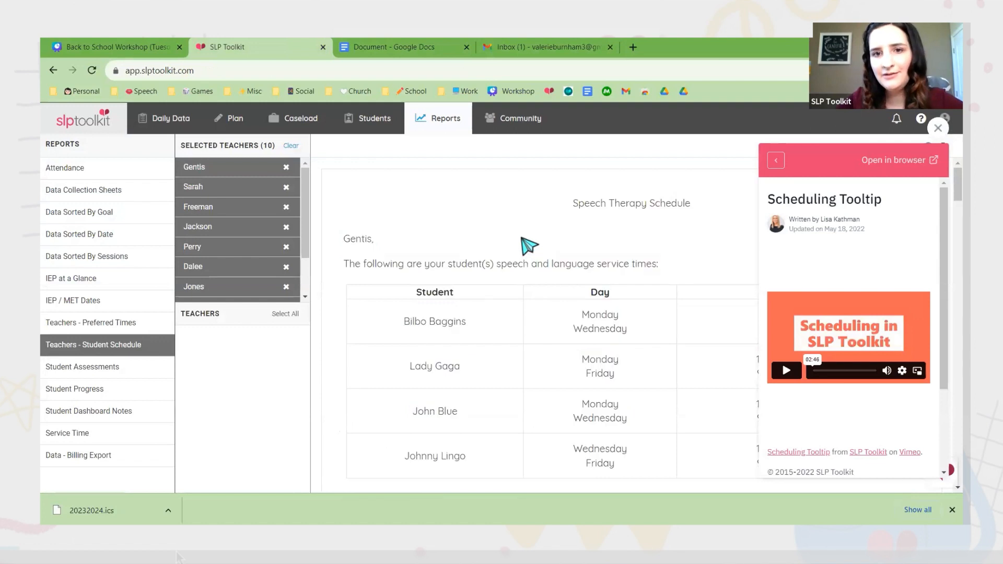
{"action": "left_click_drag", "start_coordinate": [608, 238], "coordinate": [564, 343]}
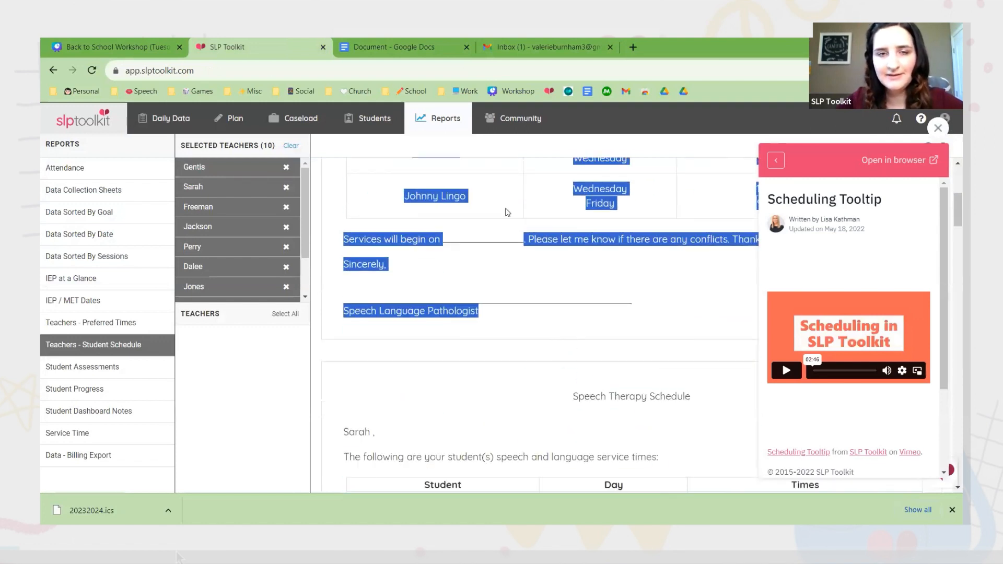
{"action": "left_click", "coordinate": [541, 48]}
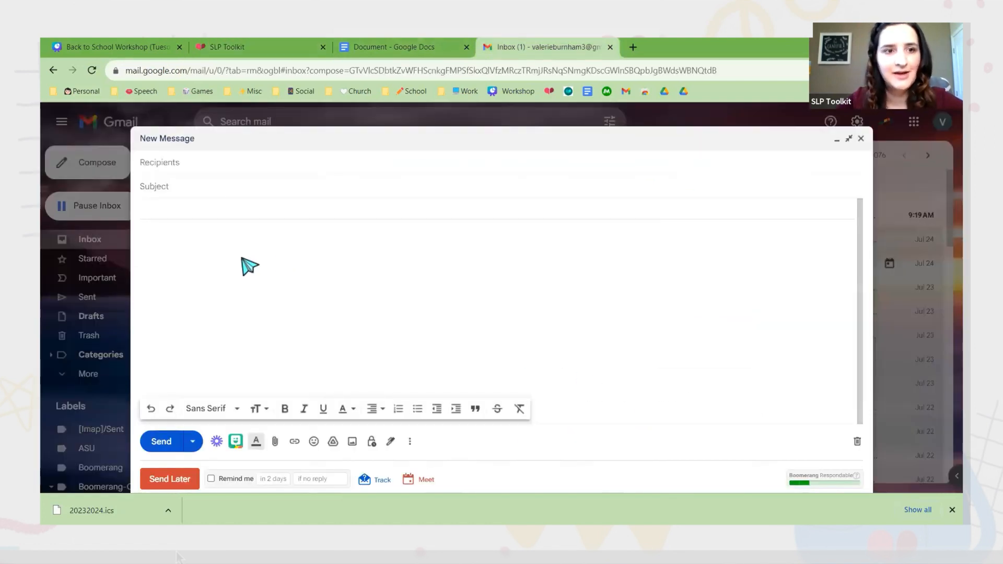
Discard the draft and paste the copied schedule letter into a new message.
{"action": "right_click", "coordinate": [223, 244]}
{"action": "left_click", "coordinate": [195, 236]}
{"action": "key", "text": "BackSpace"}
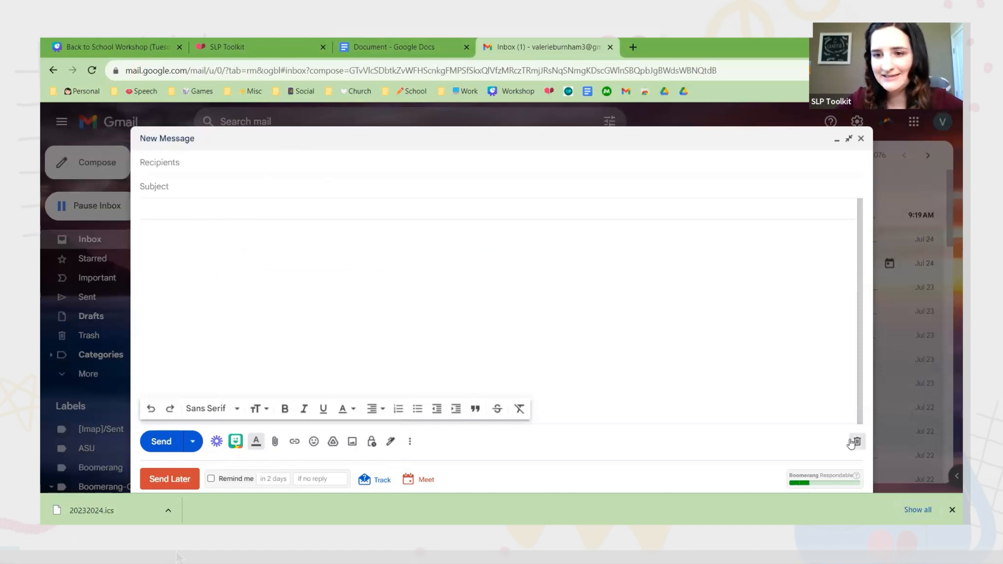
{"action": "left_click", "coordinate": [857, 442]}
{"action": "left_click", "coordinate": [84, 163]}
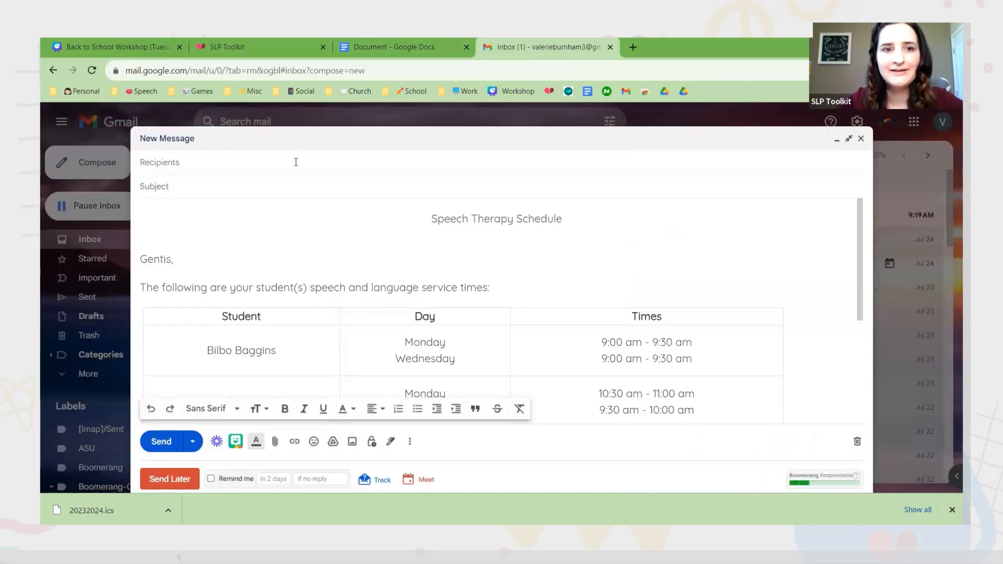
Address the message to the teacher's suggested contact and review the letter down to its signature line.
{"action": "left_click", "coordinate": [296, 162]}
{"action": "type", "text": "sarah"}
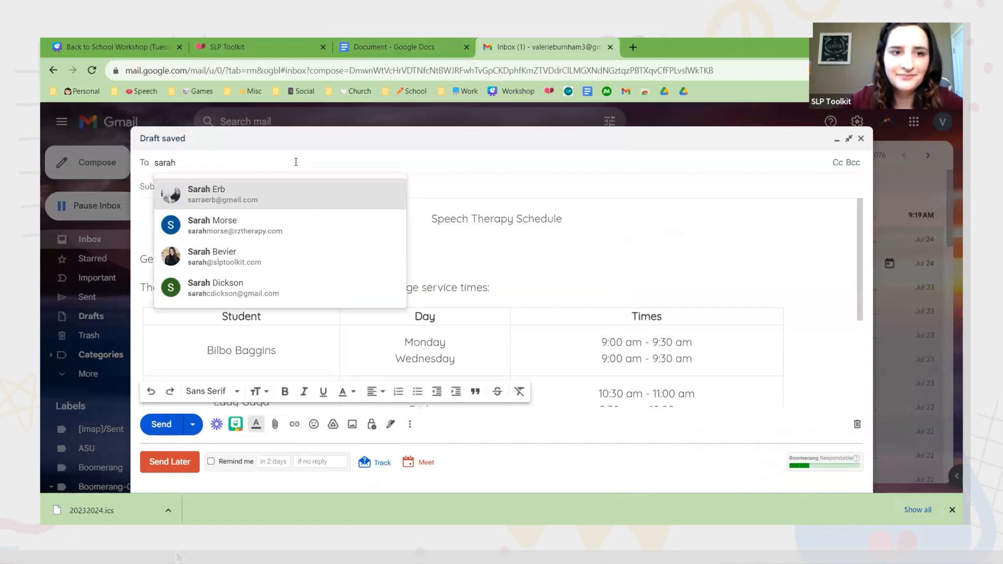
{"action": "left_click", "coordinate": [287, 261]}
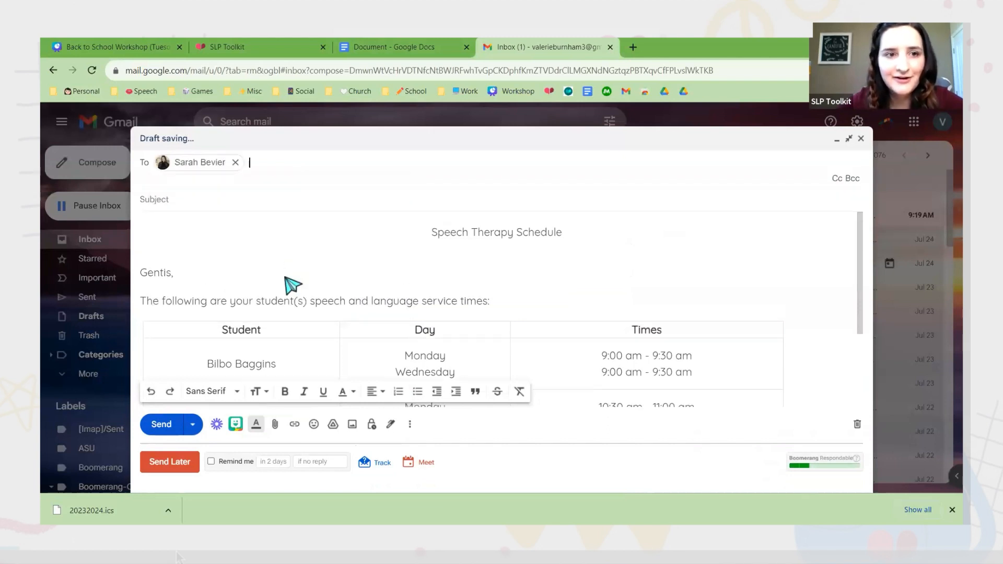
{"action": "left_click", "coordinate": [162, 282]}
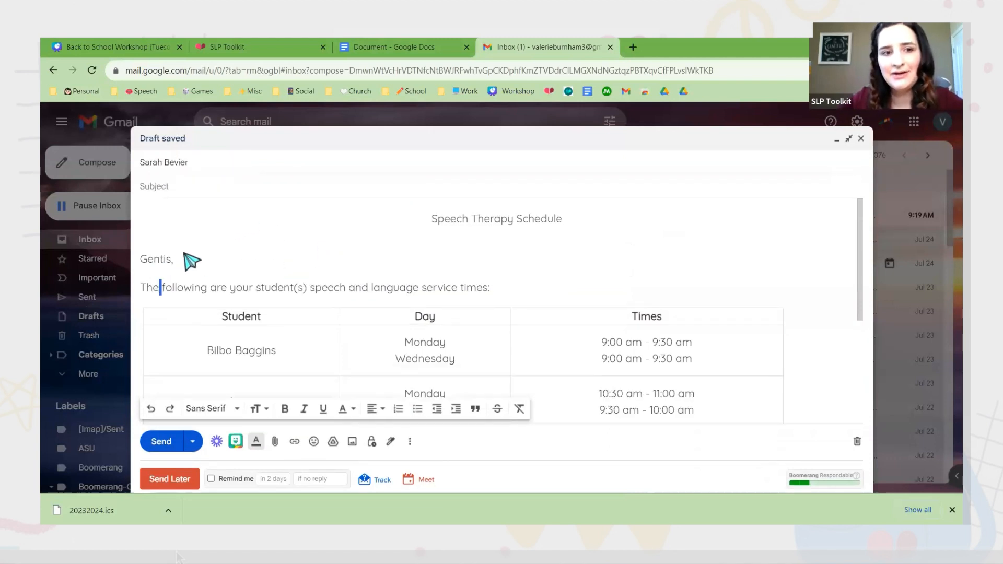
{"action": "scroll", "coordinate": [366, 303], "scroll_direction": "down", "scroll_amount": 5}
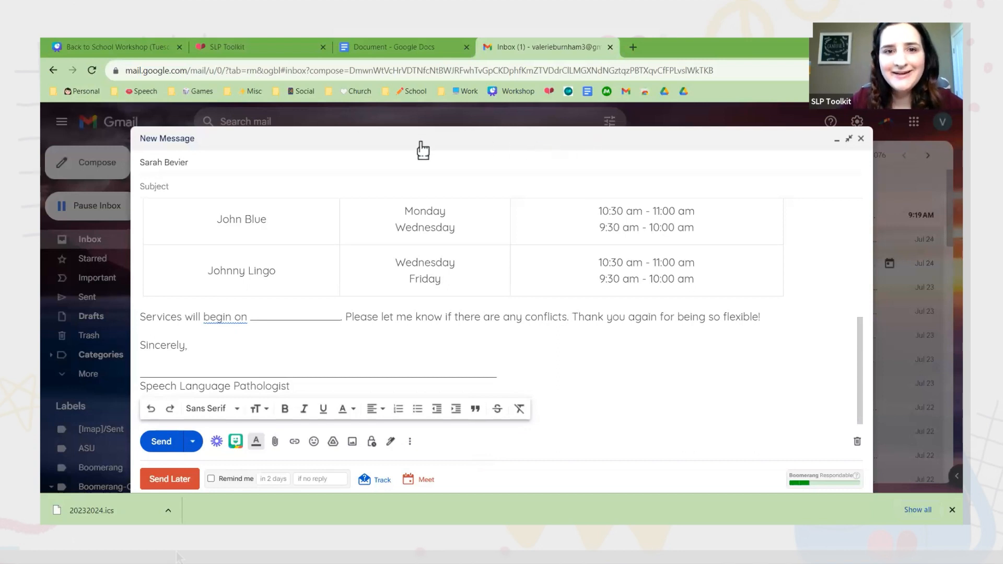
View the Boomerang for Gmail extension's Chrome Web Store page in a new tab and return to the Gmail message.
{"action": "left_click", "coordinate": [632, 47]}
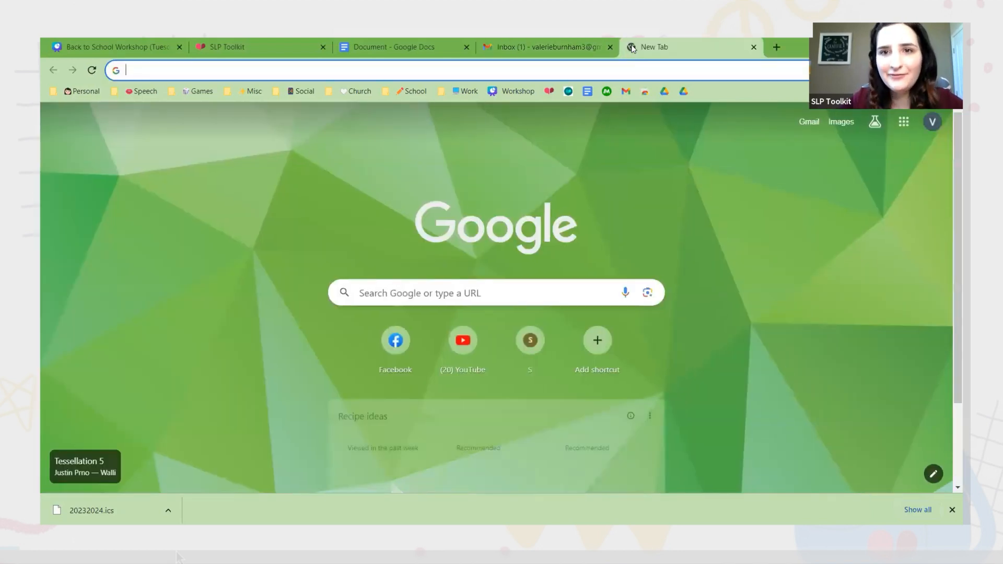
{"action": "left_click", "coordinate": [639, 94]}
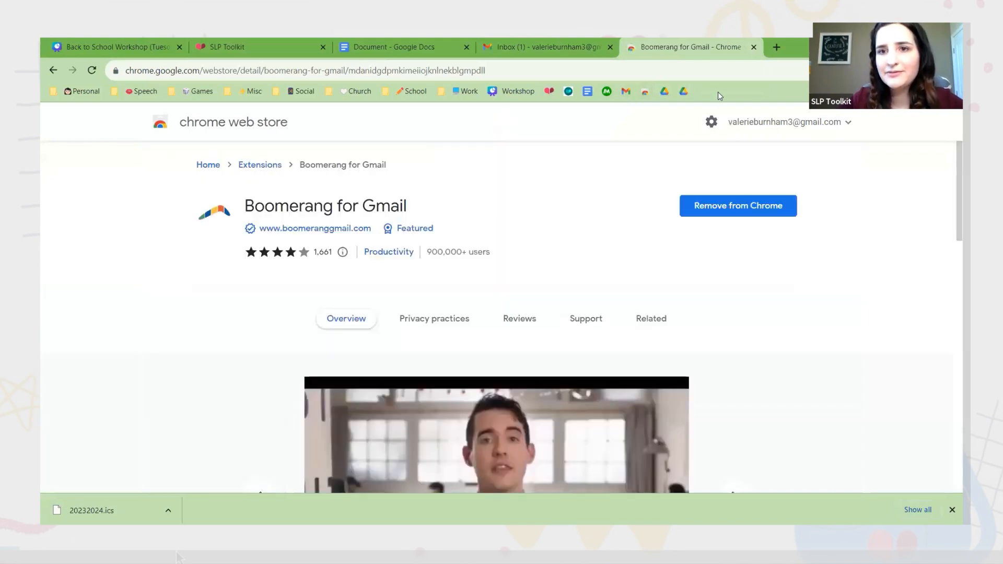
{"action": "left_click", "coordinate": [513, 39]}
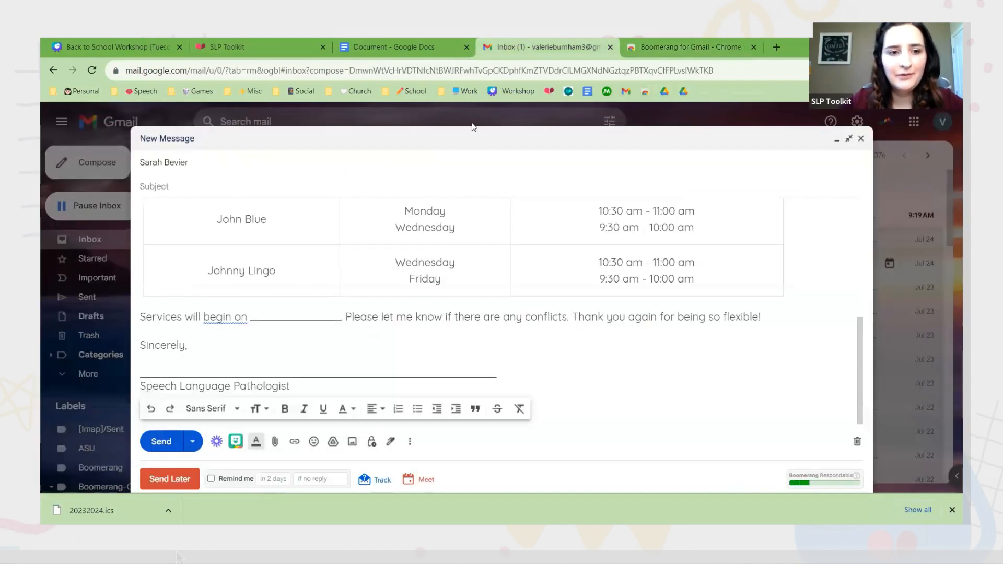
Examine Boomerang's Send Later and Schedule Recurring Message options, and close them without scheduling the email.
{"action": "left_click", "coordinate": [183, 479]}
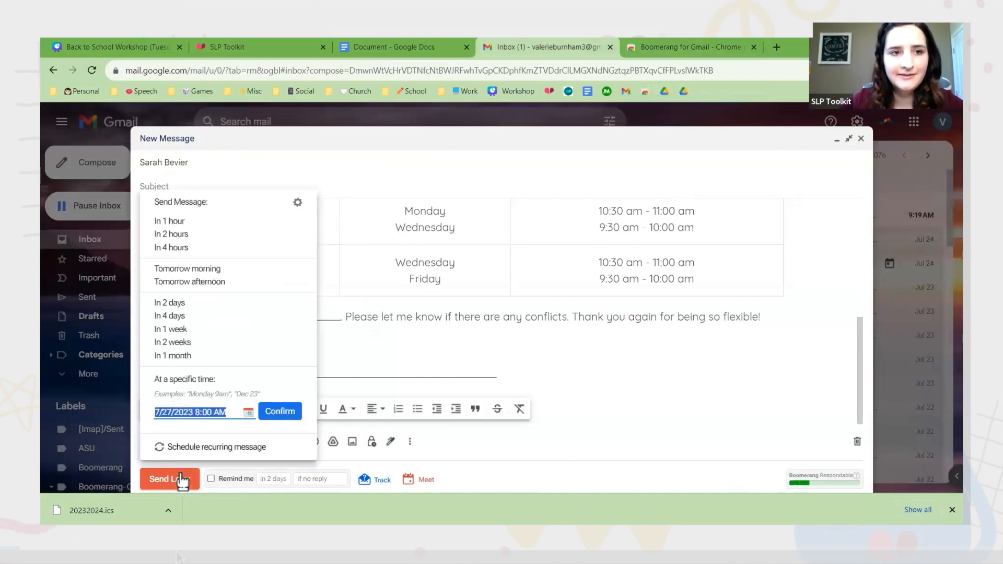
{"action": "left_click", "coordinate": [189, 448]}
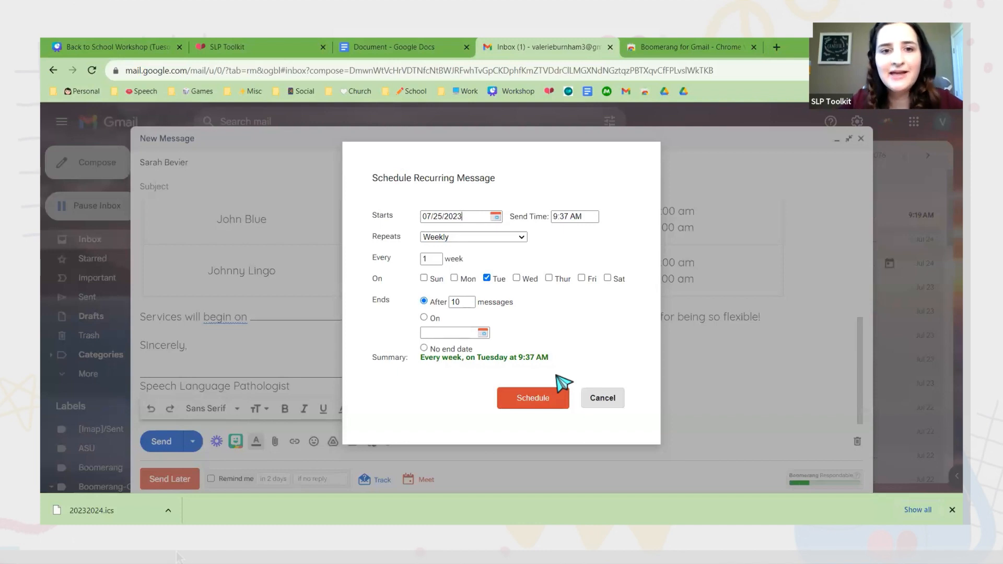
{"action": "left_click", "coordinate": [486, 278]}
{"action": "left_click", "coordinate": [489, 278]}
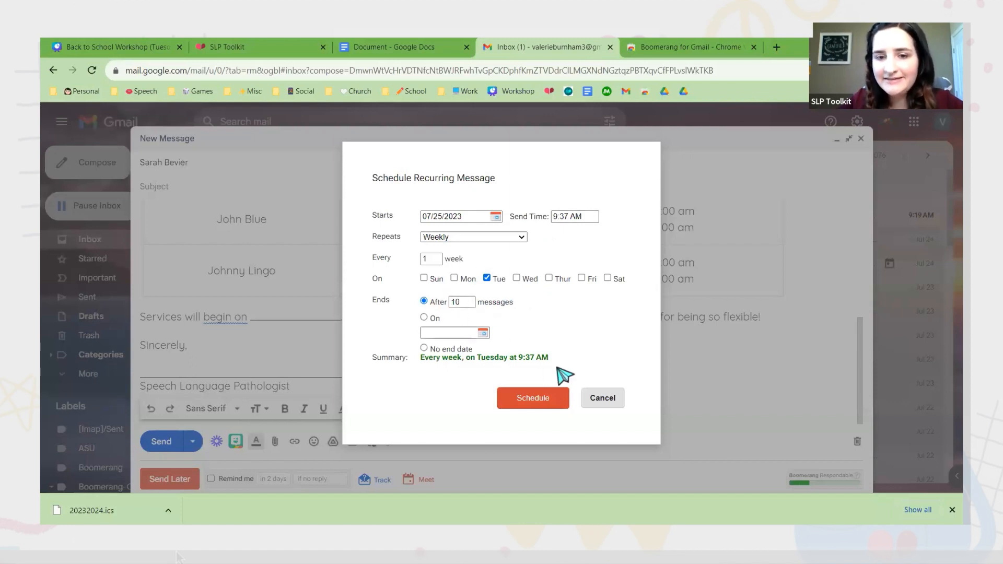
{"action": "left_click", "coordinate": [602, 399]}
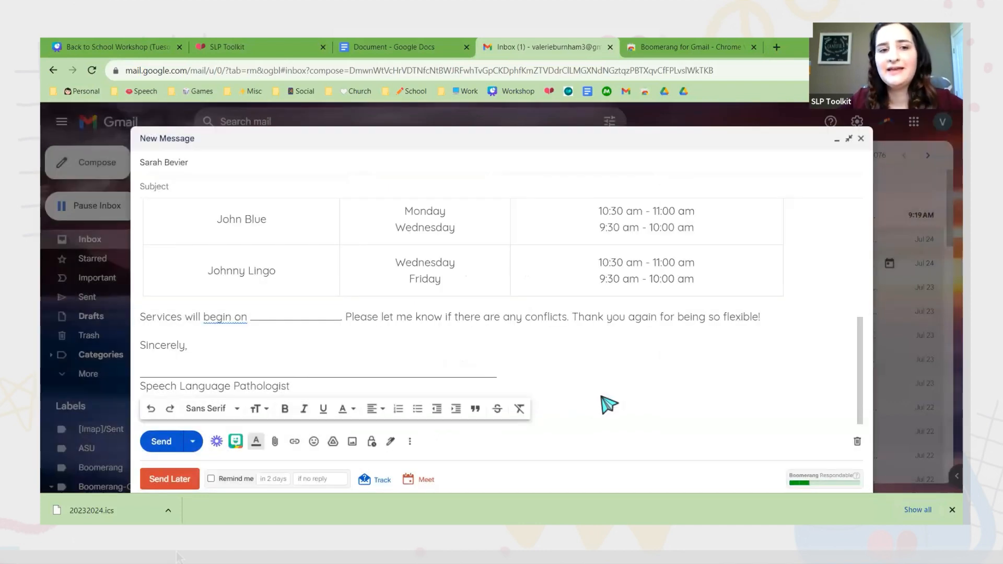
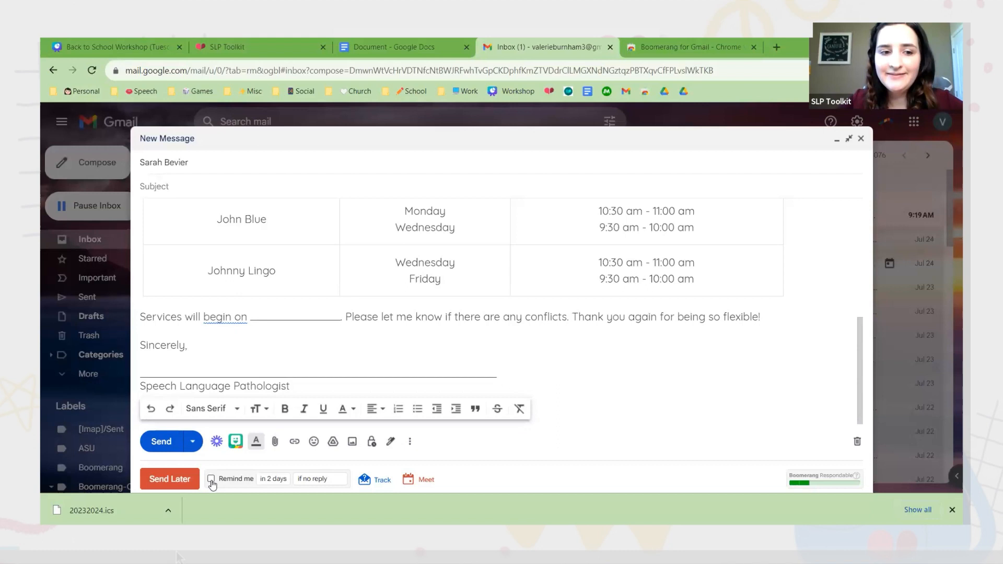
Turn on the Boomerang reminder for the message in 2 days if no reply, and view its specific-time options.
{"action": "left_click", "coordinate": [211, 478]}
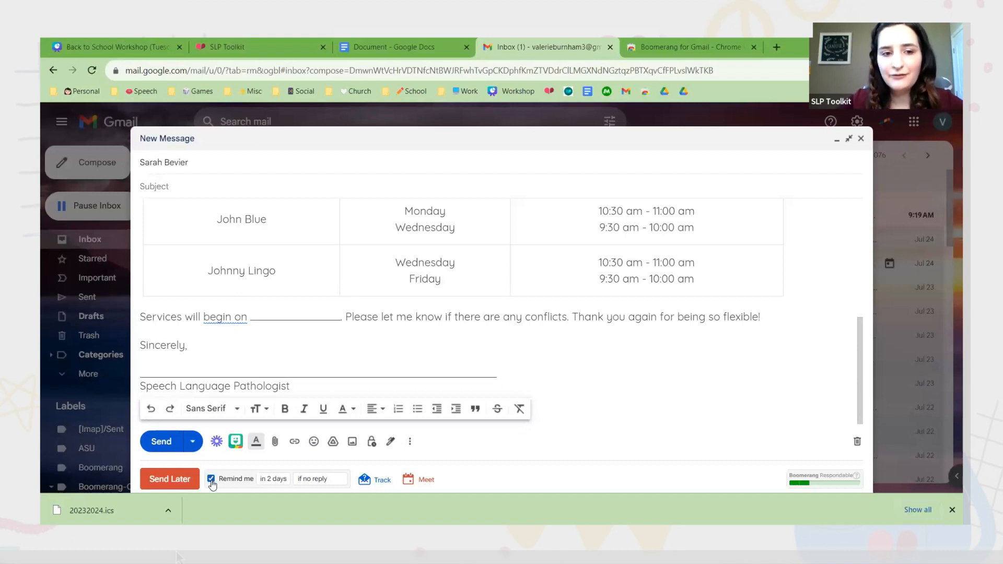
{"action": "left_click", "coordinate": [282, 479]}
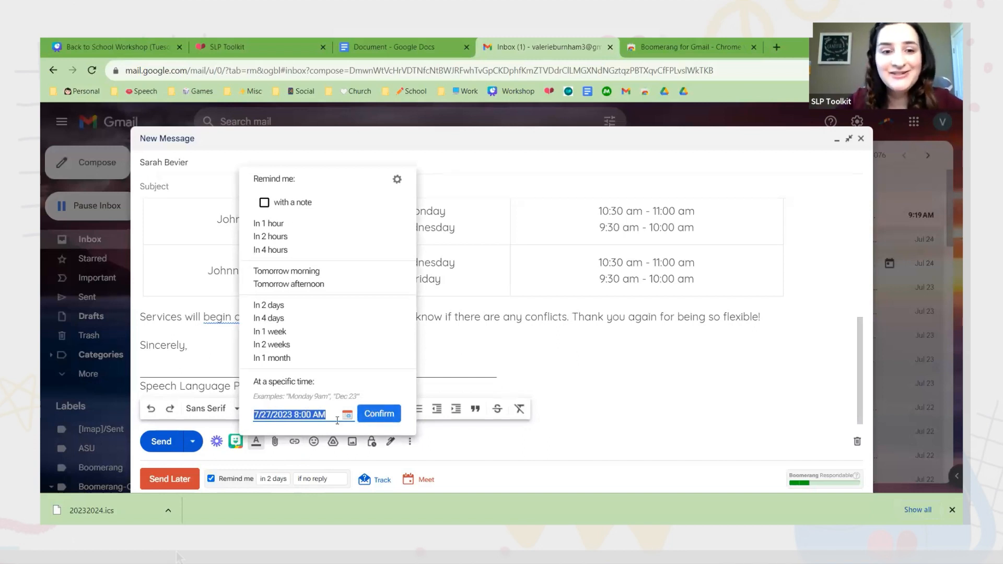
{"action": "left_click", "coordinate": [268, 414]}
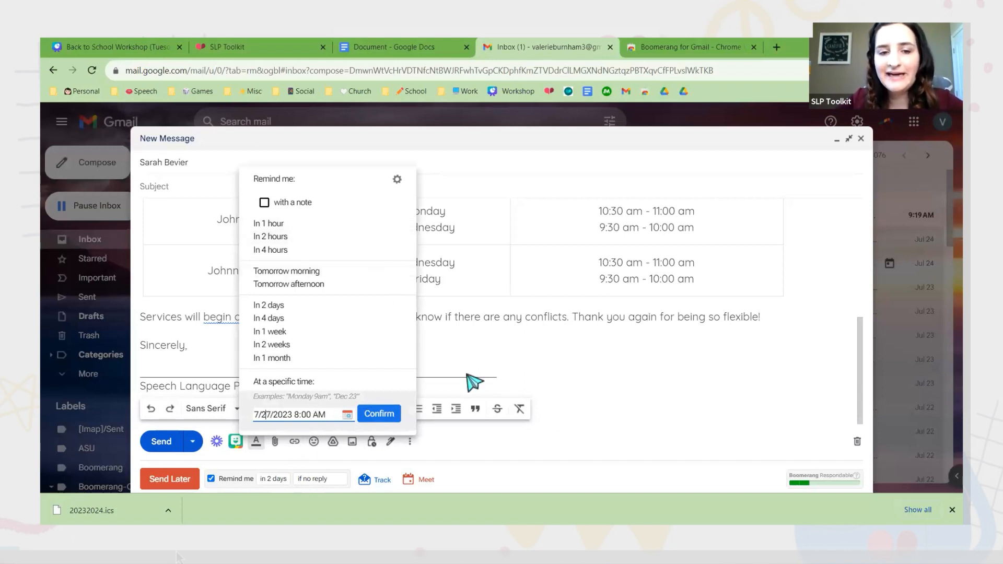
{"action": "left_click", "coordinate": [610, 413]}
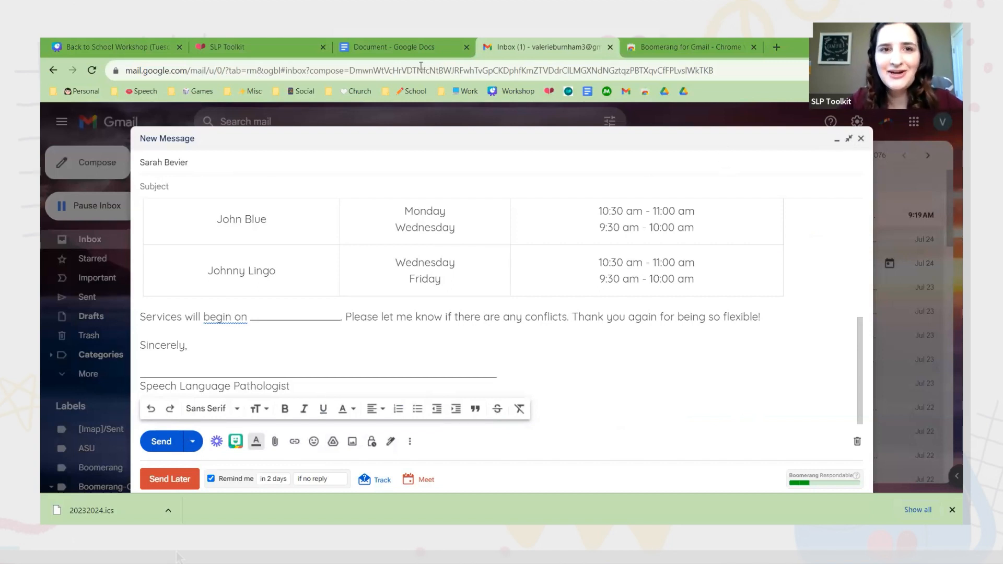
Return to Daily Data in SLP Toolkit and examine the scheduled sessions for July 26 and July 31, 2023.
{"action": "left_click", "coordinate": [227, 39]}
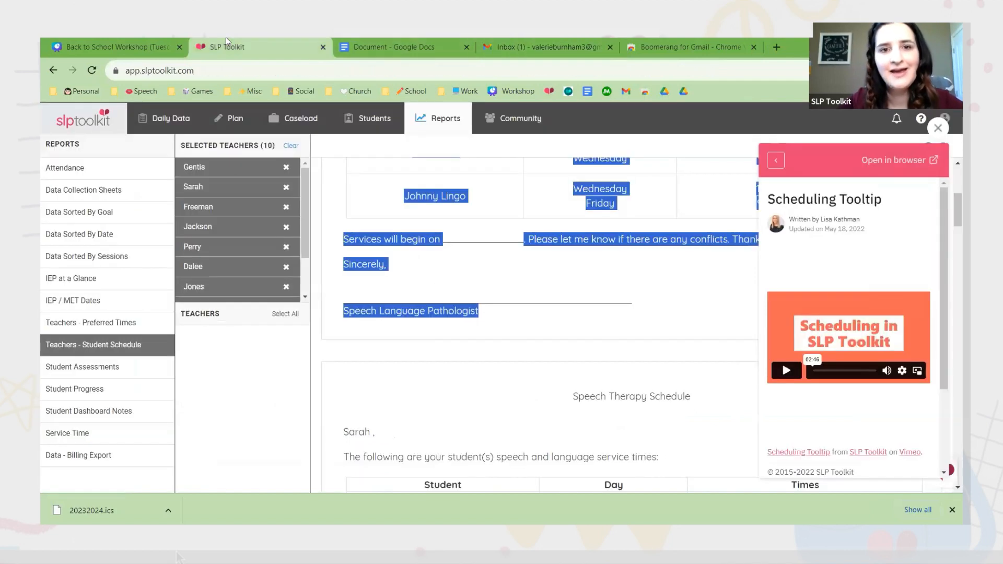
{"action": "left_click", "coordinate": [163, 119]}
{"action": "scroll", "coordinate": [425, 327], "scroll_direction": "down", "scroll_amount": 5}
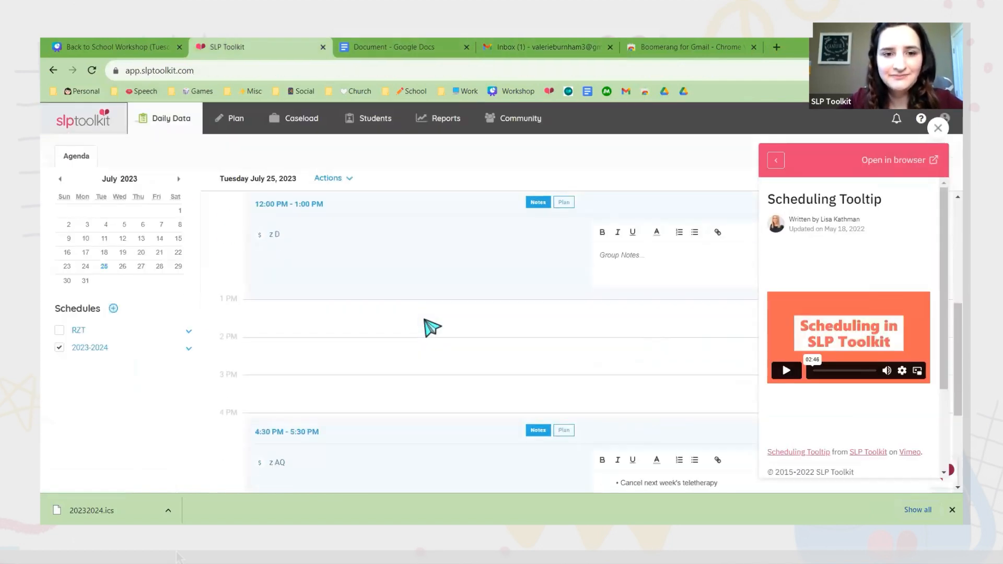
{"action": "left_click", "coordinate": [140, 266]}
{"action": "left_click", "coordinate": [122, 266]}
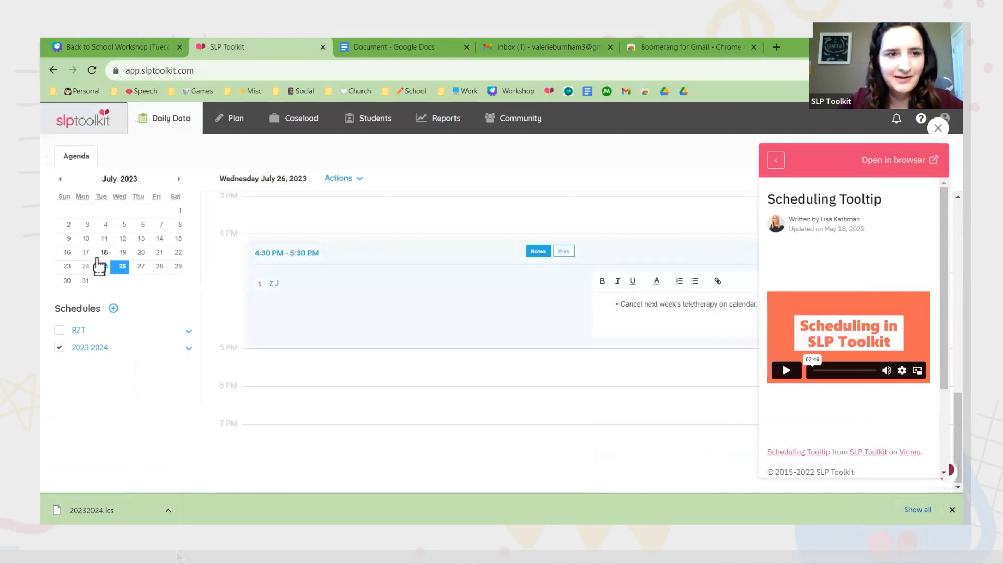
{"action": "left_click", "coordinate": [85, 281]}
{"action": "scroll", "coordinate": [640, 302], "scroll_direction": "up", "scroll_amount": 6}
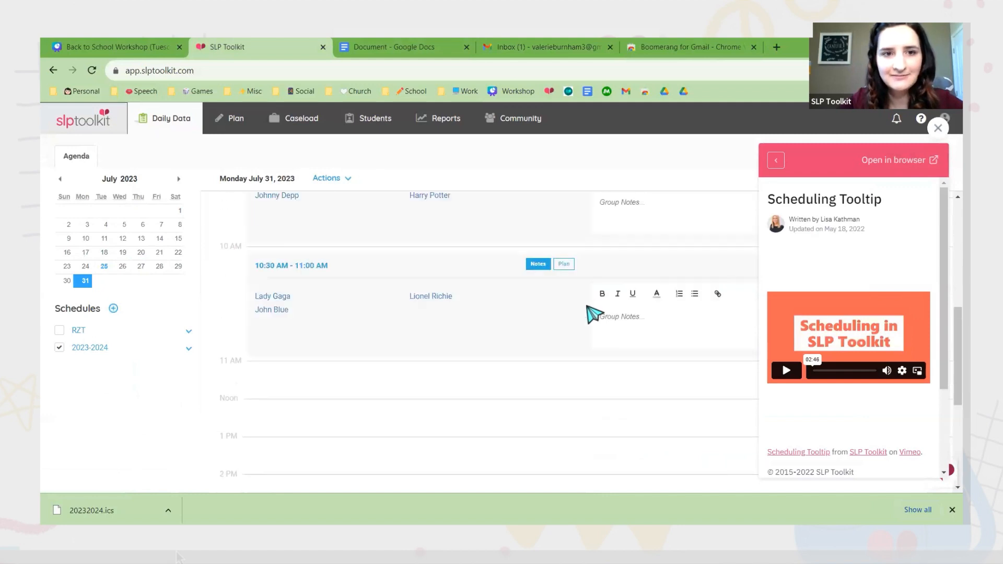
{"action": "scroll", "coordinate": [533, 276], "scroll_direction": "up", "scroll_amount": 2}
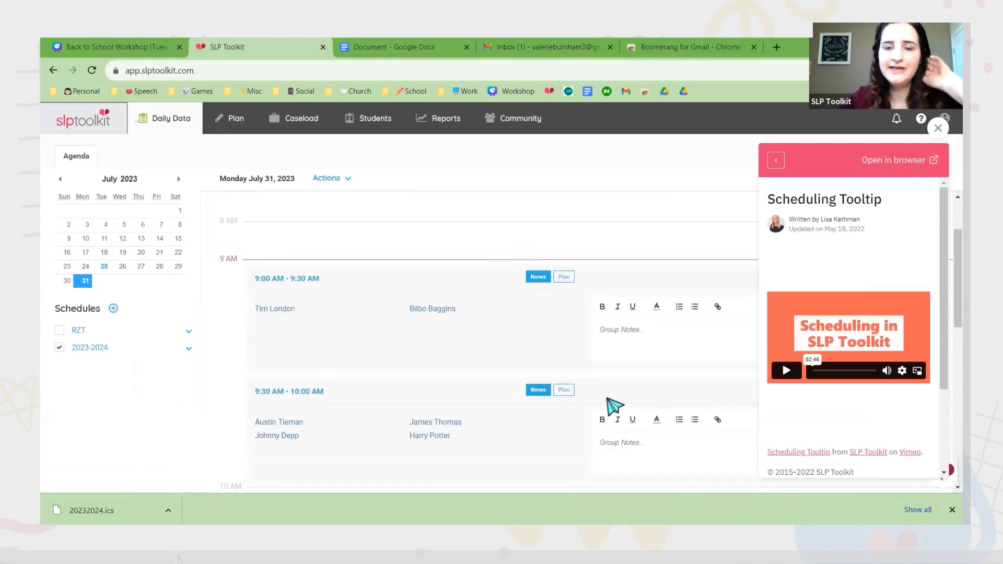
Open the 9:00 AM session on July 31, 2023, and activate the first student's note field.
{"action": "scroll", "coordinate": [615, 406], "scroll_direction": "down", "scroll_amount": 1}
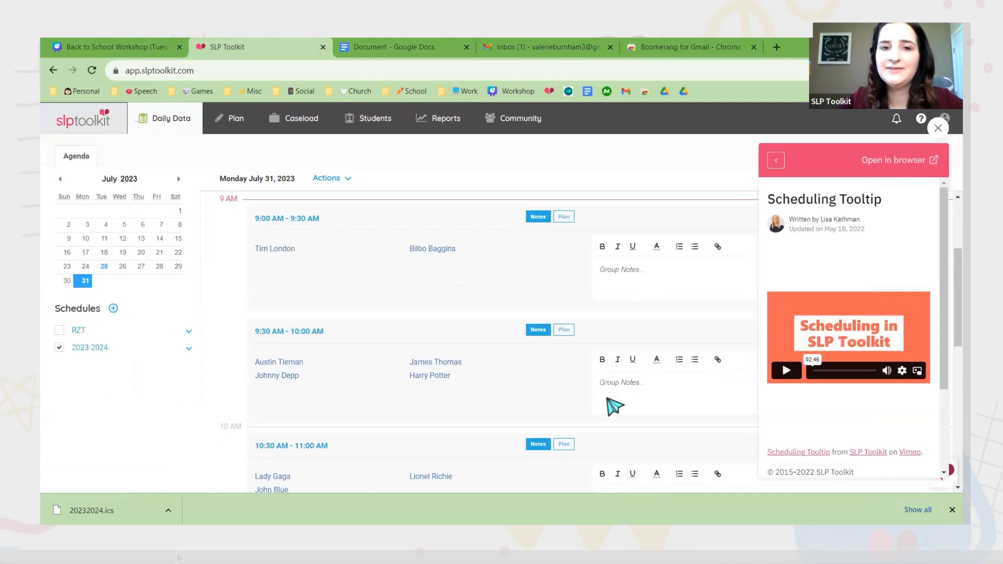
{"action": "left_click", "coordinate": [280, 222]}
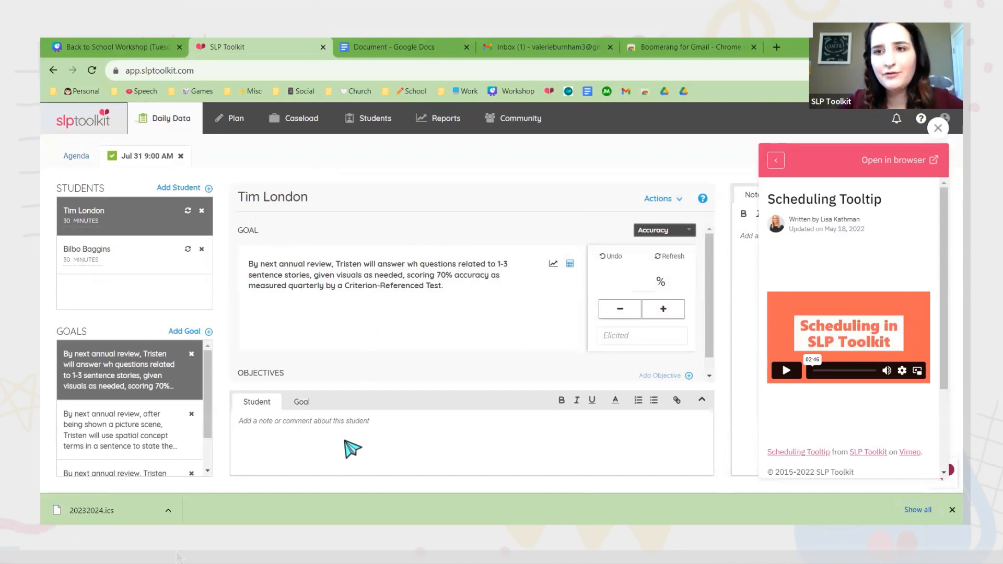
{"action": "left_click", "coordinate": [353, 449]}
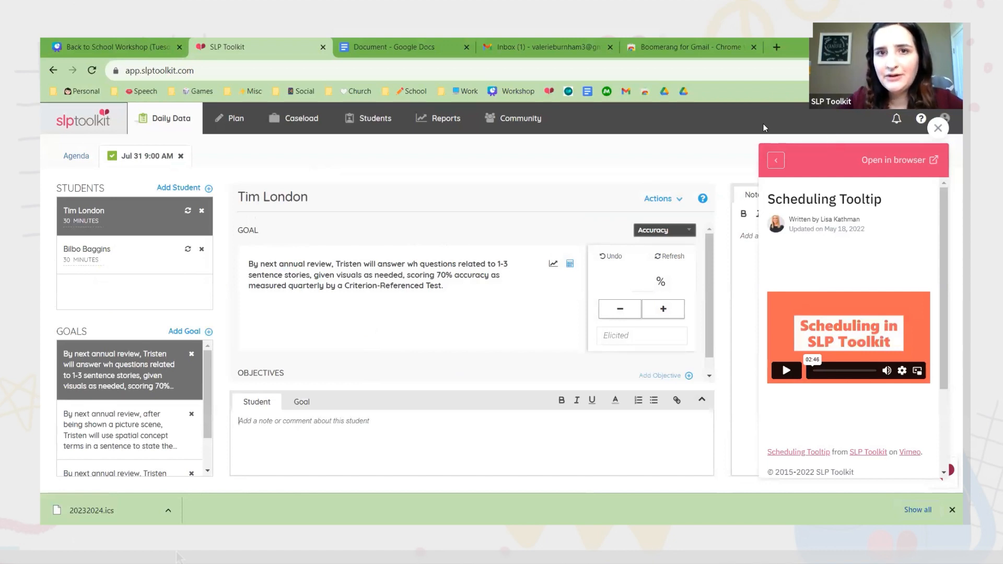
Close the Boomerang for Gmail page and view the Magical website in a new tab.
{"action": "left_click", "coordinate": [752, 44]}
{"action": "left_click", "coordinate": [753, 45]}
{"action": "left_click", "coordinate": [630, 48]}
{"action": "left_click", "coordinate": [607, 92]}
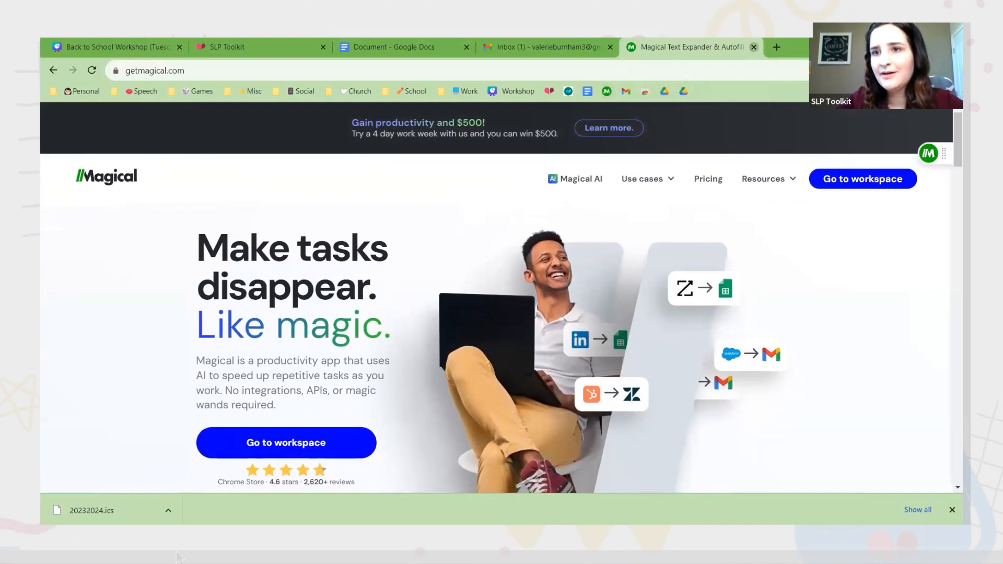
Close the Magical and Gmail tabs and return to the July 31 session in SLP Toolkit.
{"action": "left_click", "coordinate": [754, 47]}
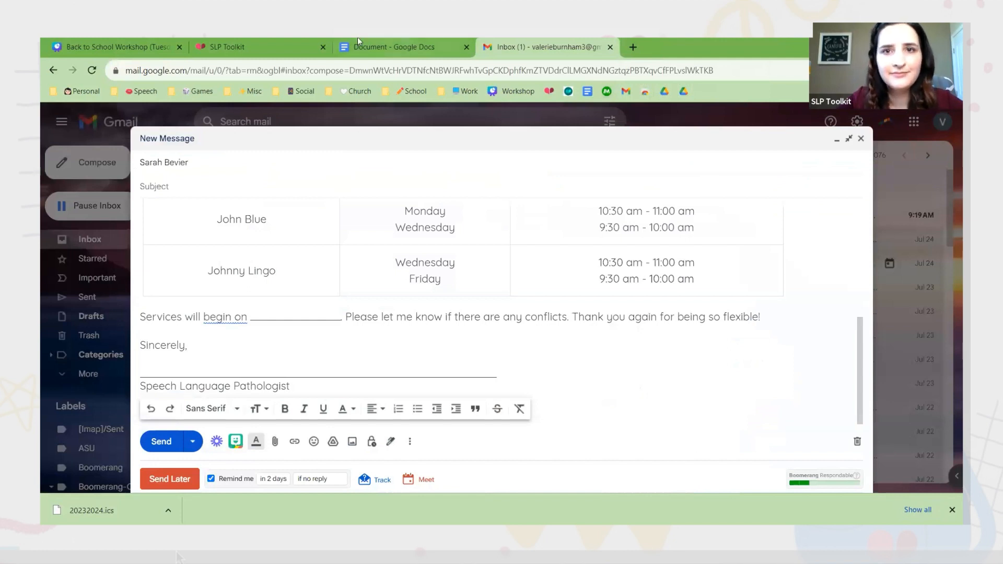
{"action": "left_click", "coordinate": [610, 47]}
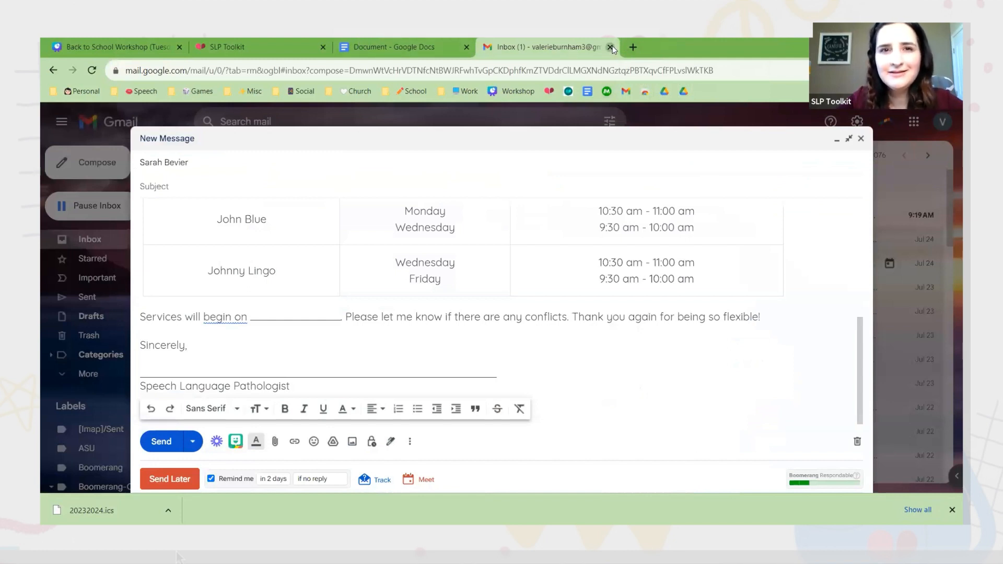
{"action": "left_click", "coordinate": [559, 139]}
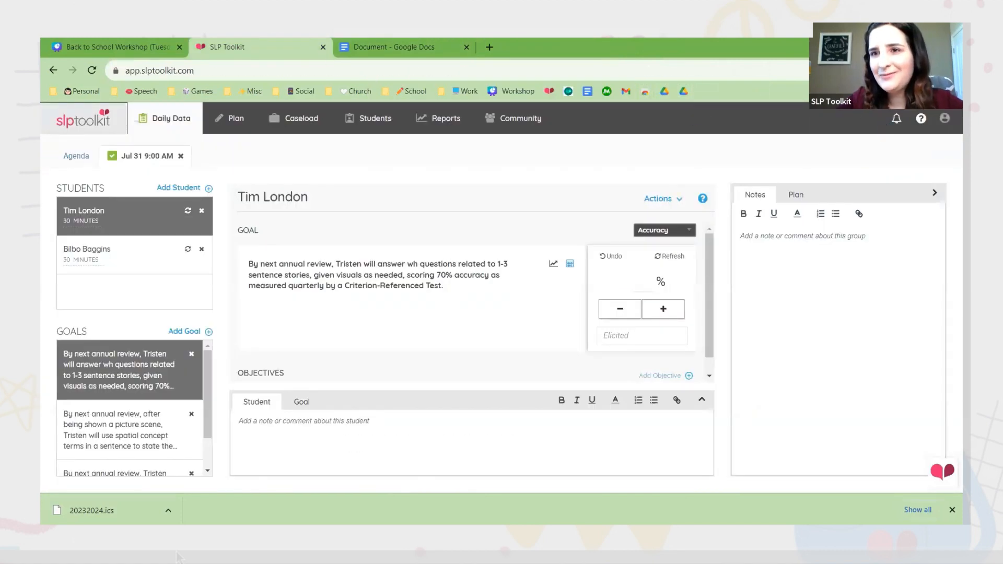
Bring up Magical's saved templates over the session and examine the trigger and text of the ;engaged template.
{"action": "left_click", "coordinate": [890, 71]}
{"action": "left_click", "coordinate": [788, 280]}
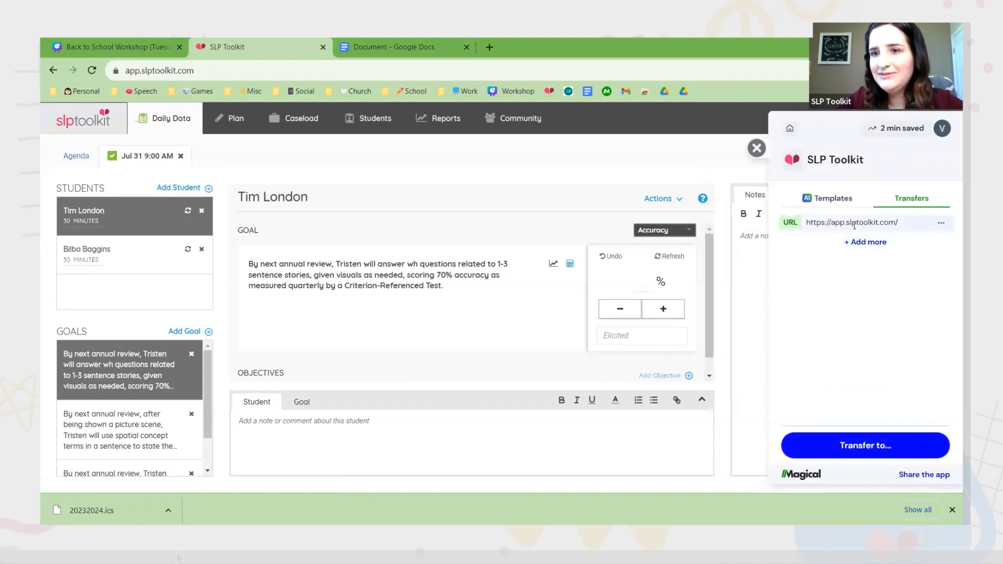
{"action": "left_click", "coordinate": [845, 207]}
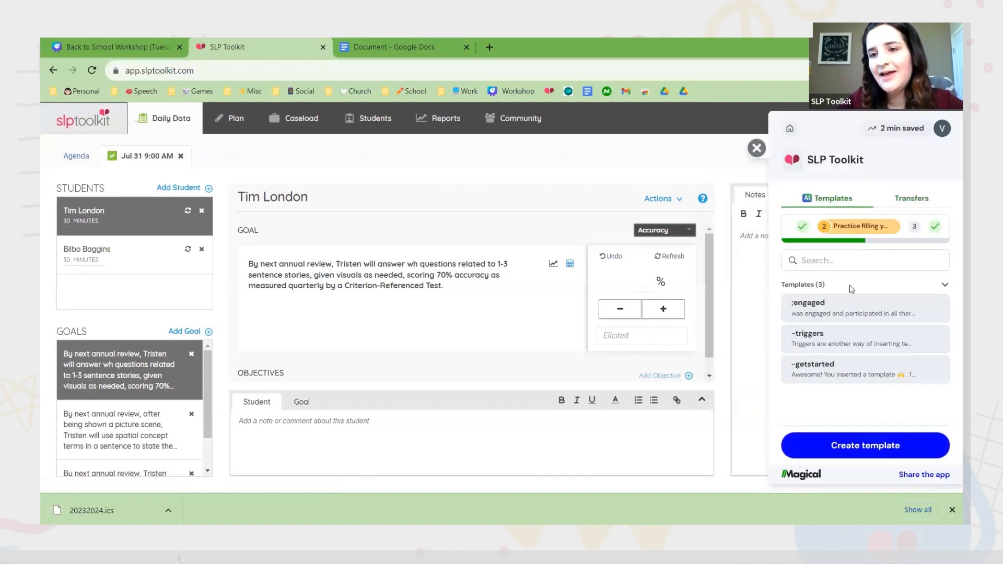
{"action": "left_click", "coordinate": [851, 314]}
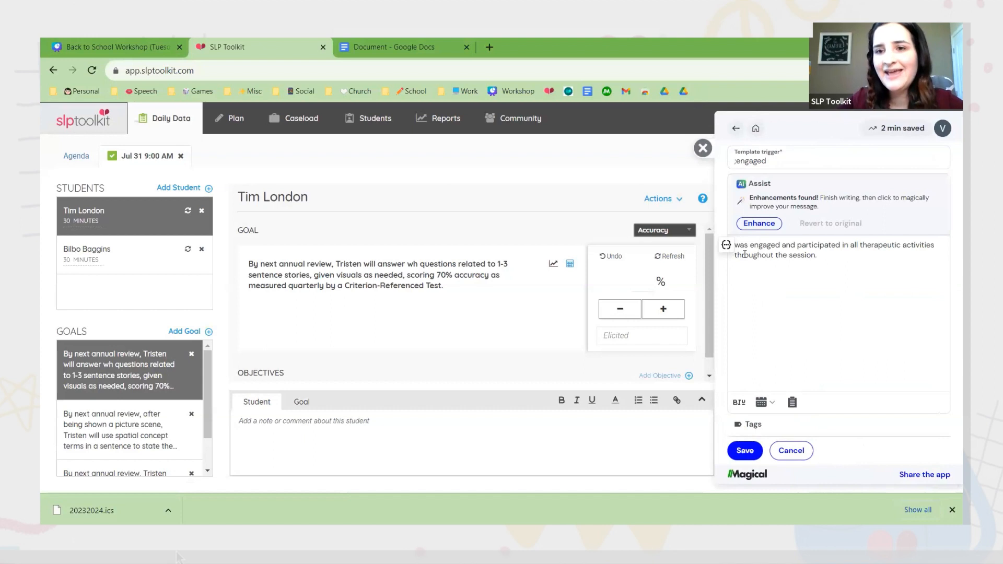
{"action": "left_click_drag", "start_coordinate": [777, 161], "coordinate": [722, 166]}
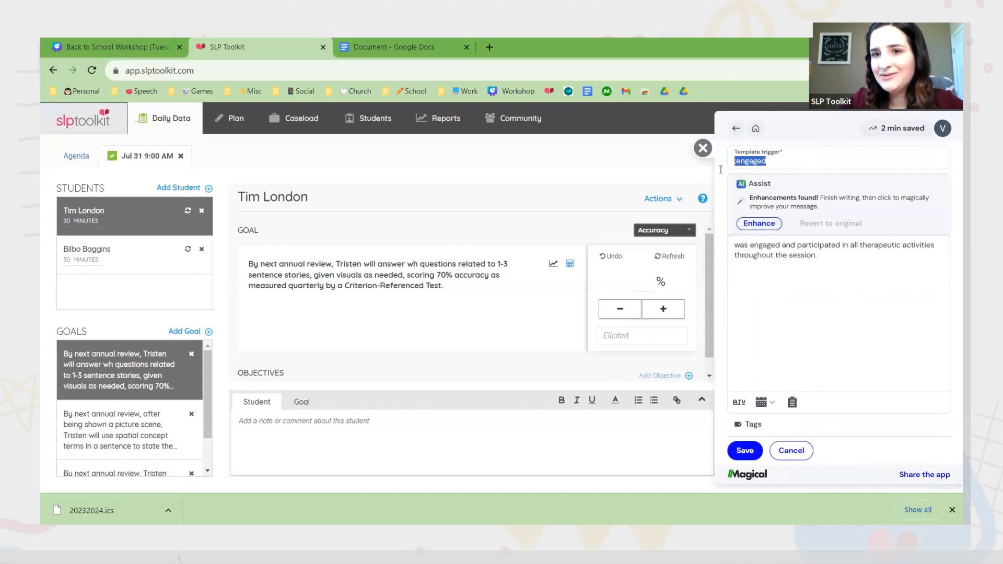
{"action": "left_click", "coordinate": [736, 162]}
Enter the student's first name in the student note and insert the ;engaged template text after it.
{"action": "left_click", "coordinate": [487, 430]}
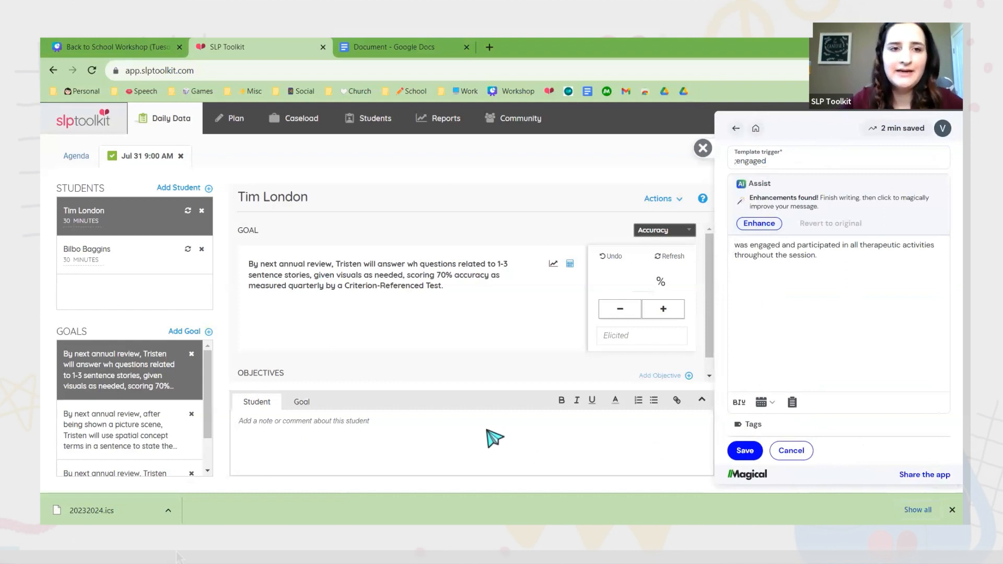
{"action": "type", "text": "Tim"}
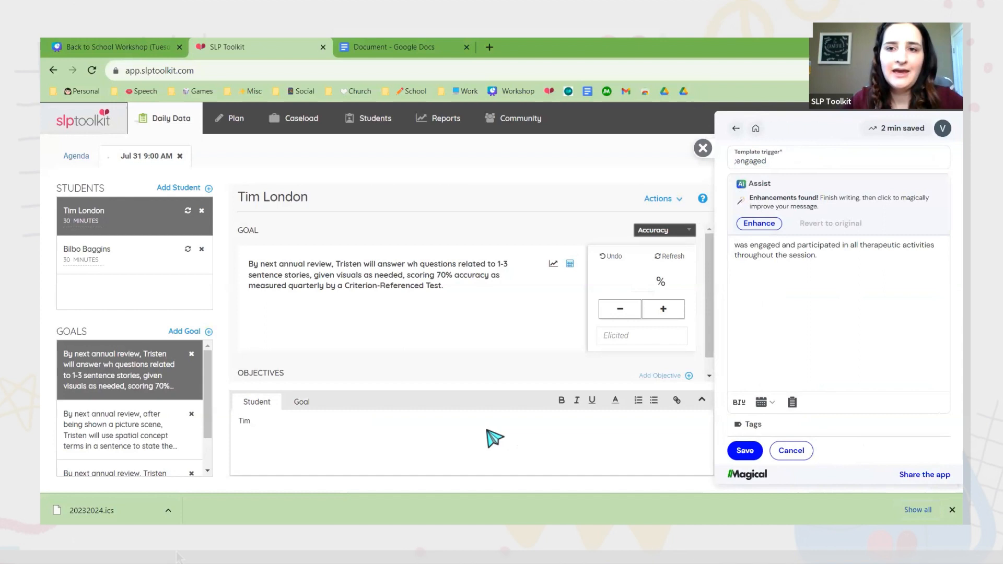
{"action": "type", "text": " ;e"}
{"action": "type", "text": "ngaged and participated in all therapeutic activities throughout the session."}
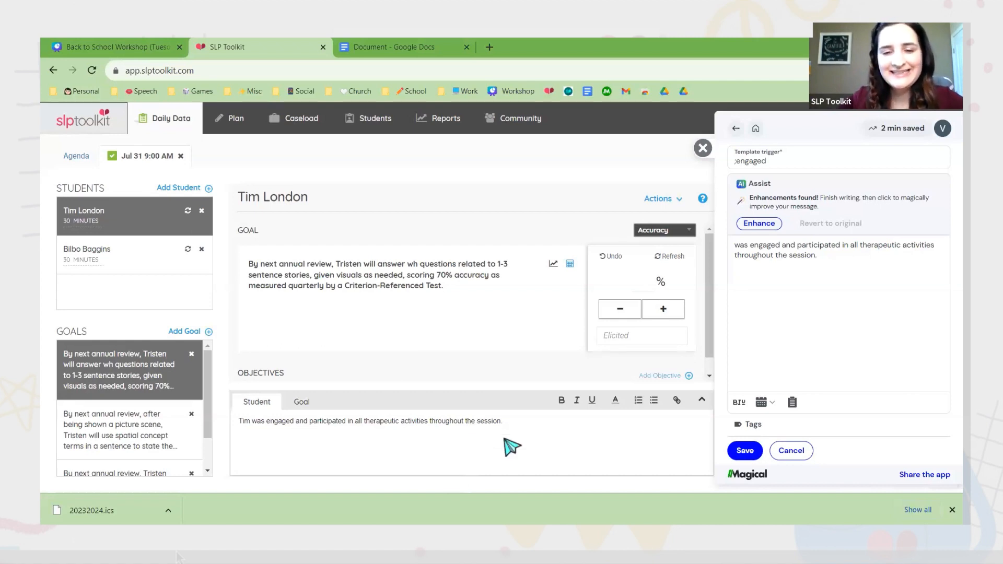
Create a new Magical template and replace its default greeting with "needed maximal prompts and cues.".
{"action": "left_click", "coordinate": [736, 128]}
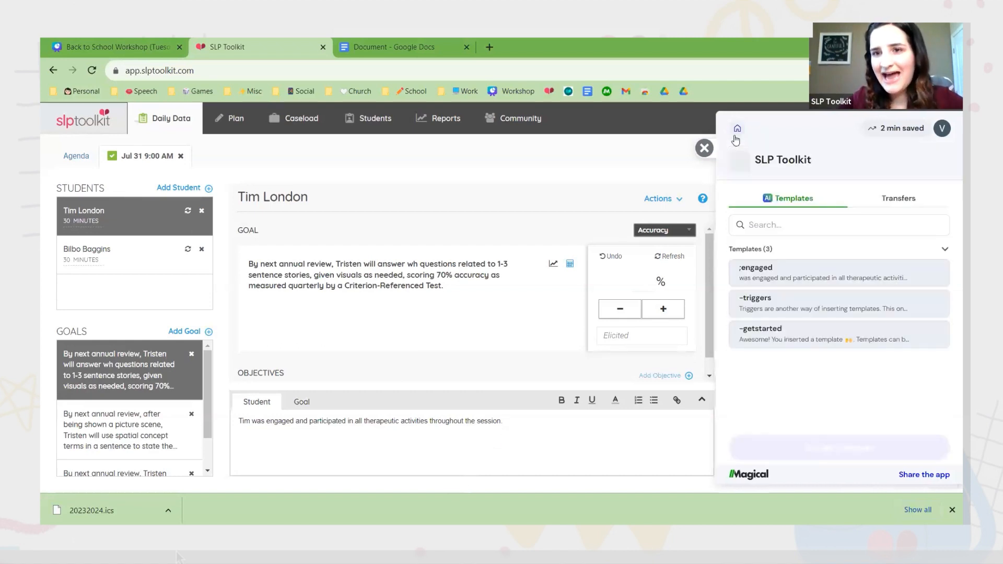
{"action": "left_click", "coordinate": [862, 445]}
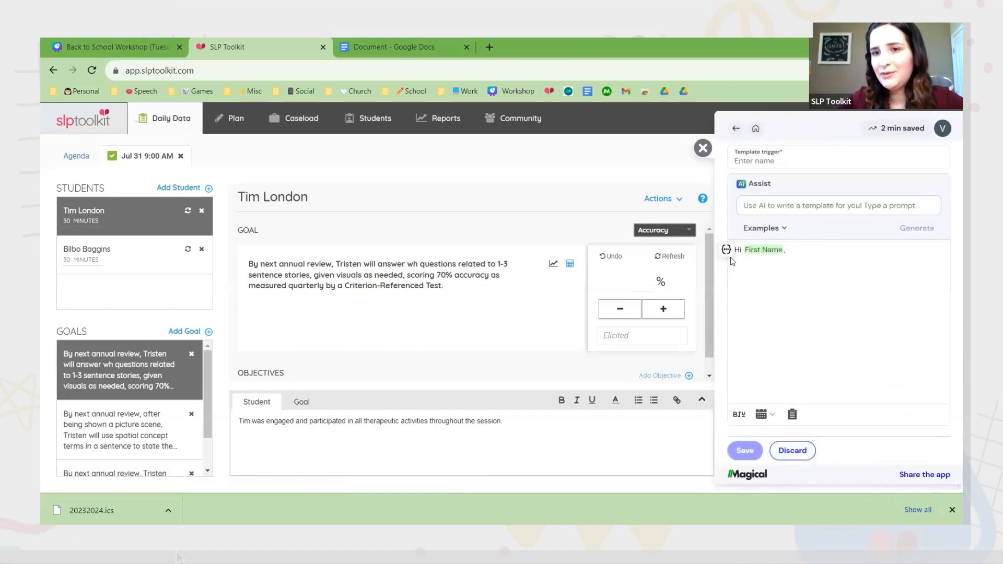
{"action": "key", "text": "ctrl+a"}
{"action": "key", "text": "BackSpace"}
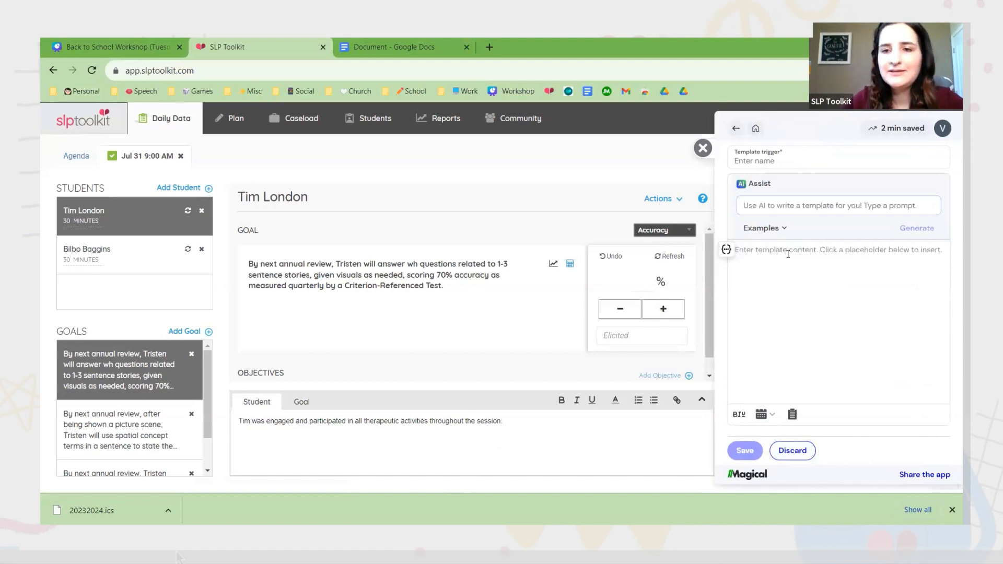
{"action": "type", "text": "need"}
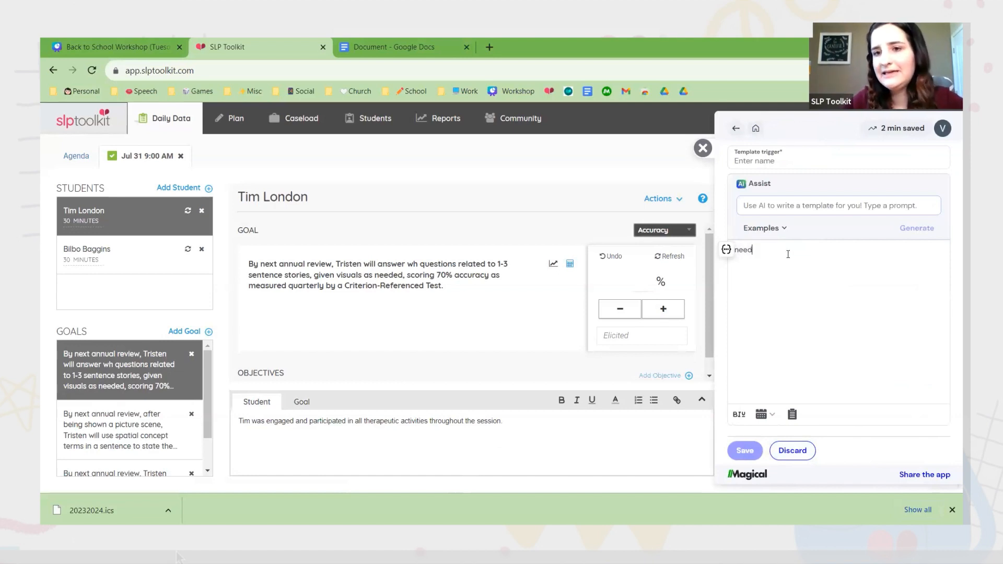
{"action": "type", "text": "ed maximal prom"}
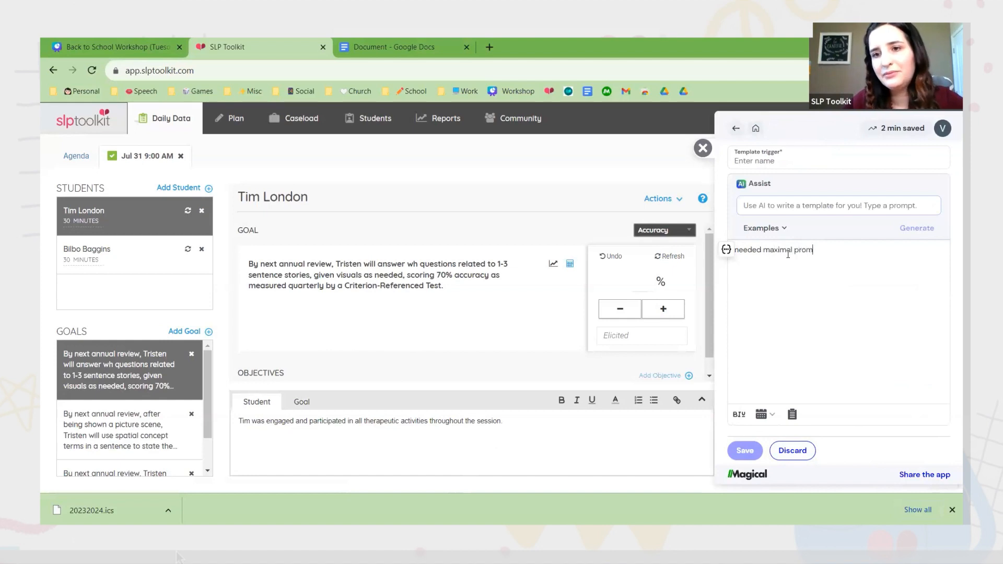
{"action": "type", "text": "pts and cues."}
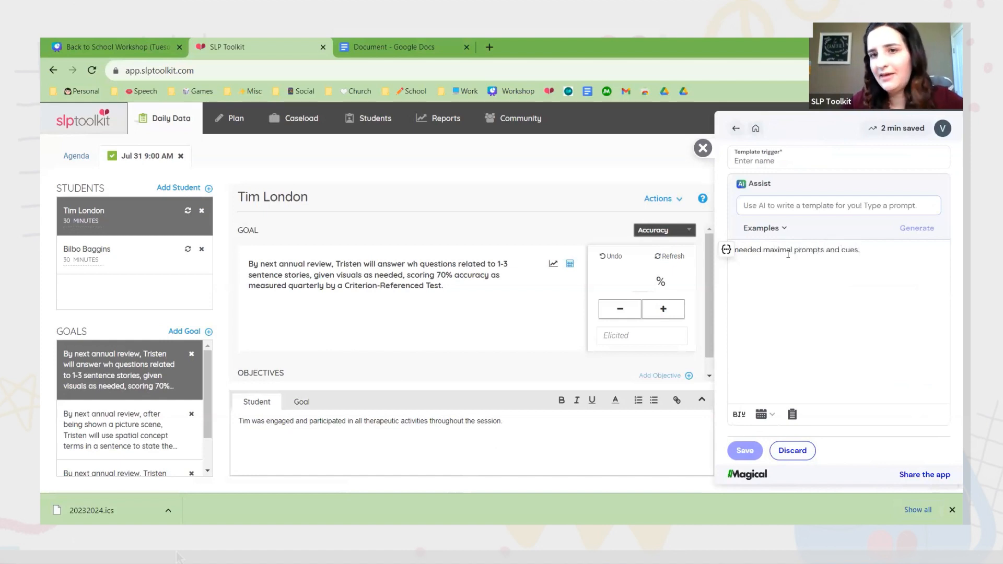
Set the new template's trigger to ;max and save the template.
{"action": "left_click", "coordinate": [754, 152]}
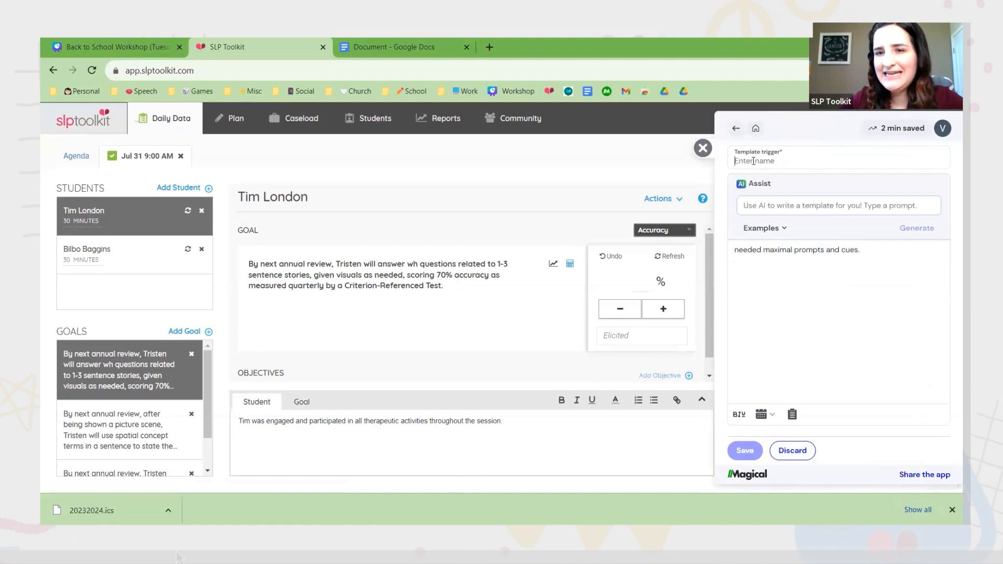
{"action": "type", "text": ";"}
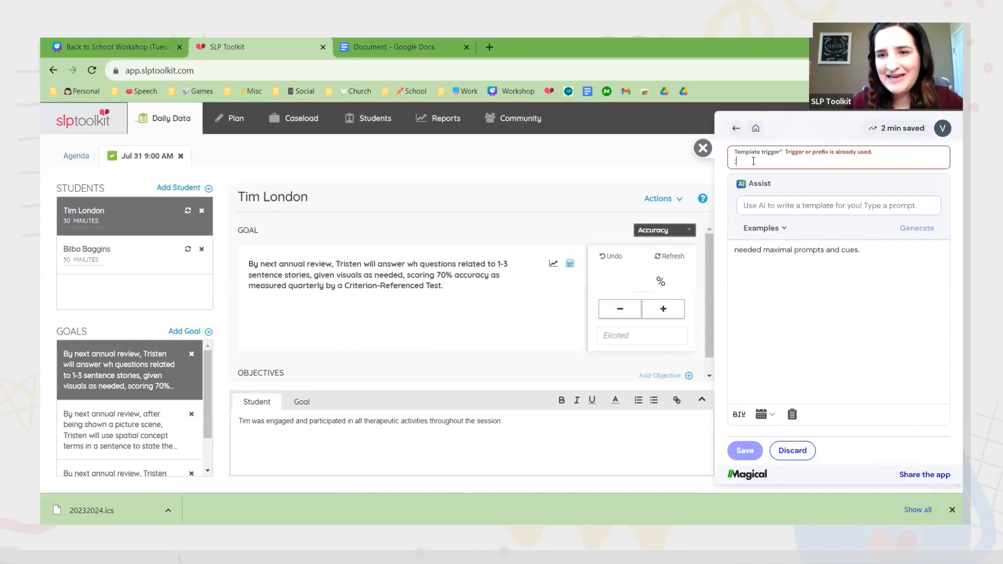
{"action": "type", "text": "max"}
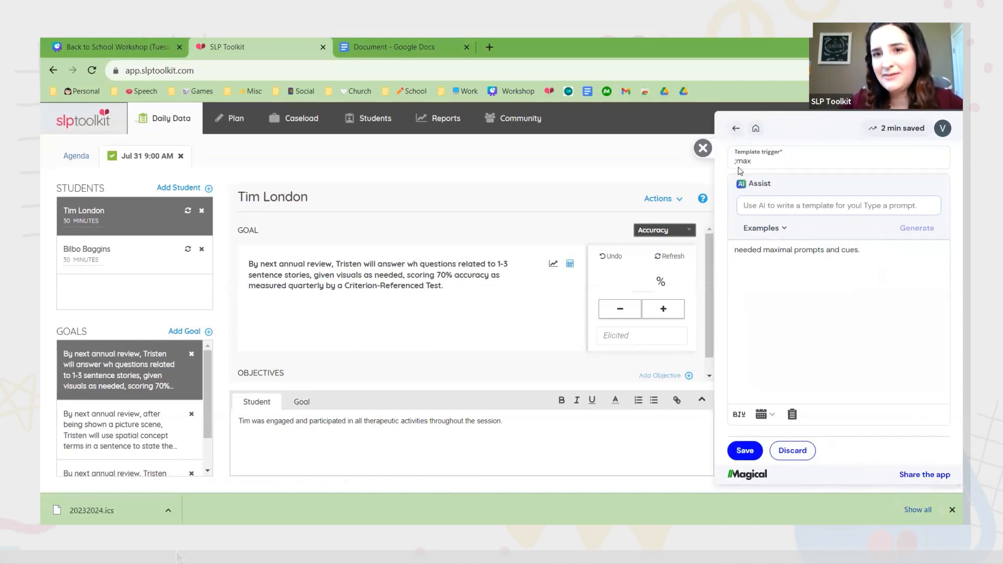
{"action": "left_click", "coordinate": [745, 452]}
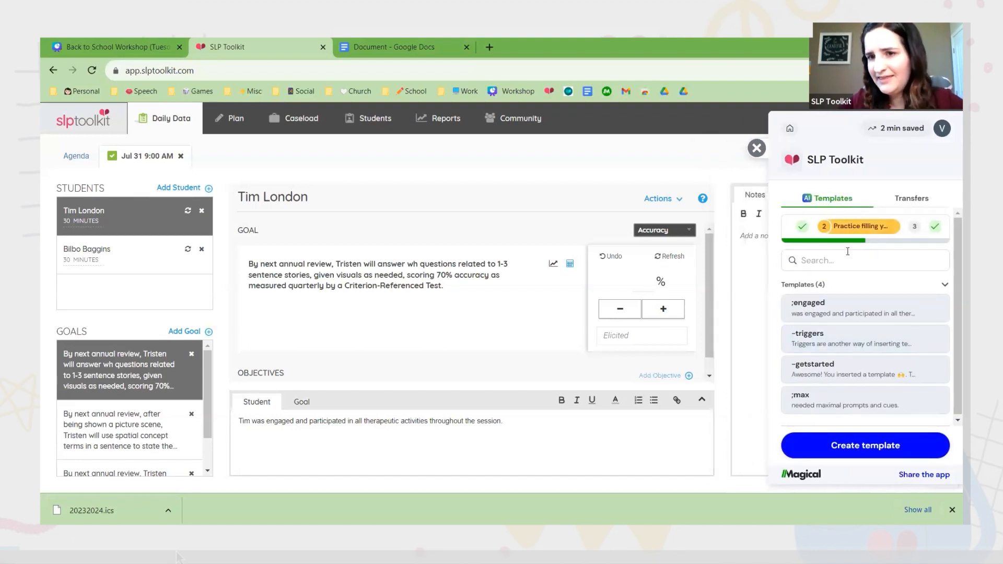
{"action": "left_click", "coordinate": [834, 263]}
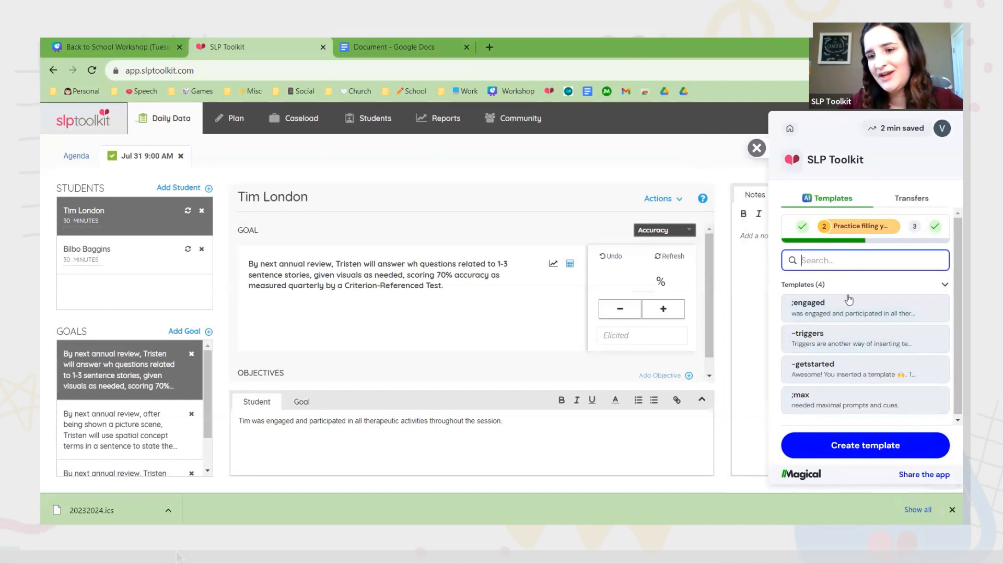
Add a second note line with the student's first name and the ;max template text, and close the Magical panel and downloads bar.
{"action": "left_click", "coordinate": [525, 423]}
{"action": "key", "text": "Return"}
{"action": "type", "text": "Tim "}
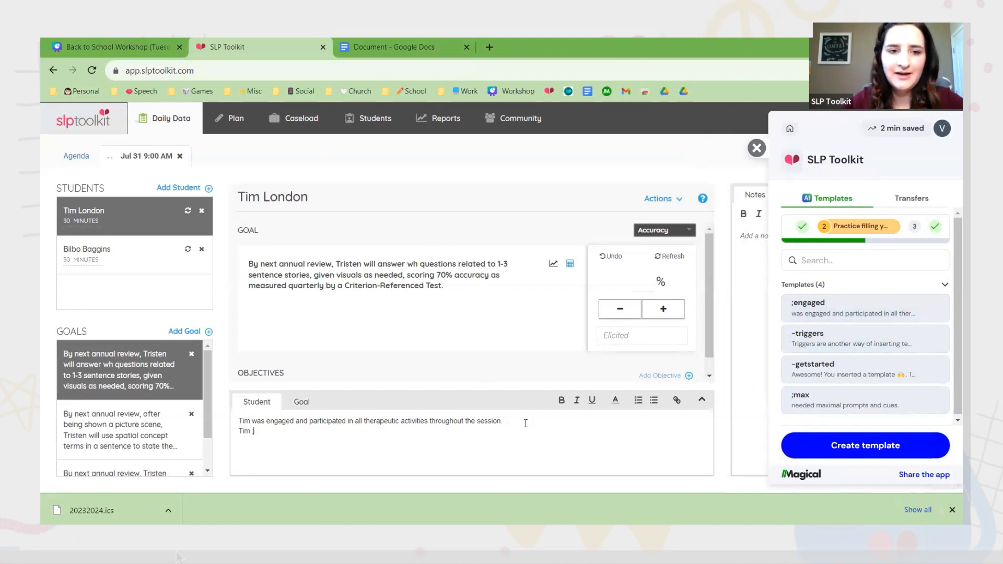
{"action": "type", "text": ";"}
{"action": "type", "text": "maximal prompts and cues."}
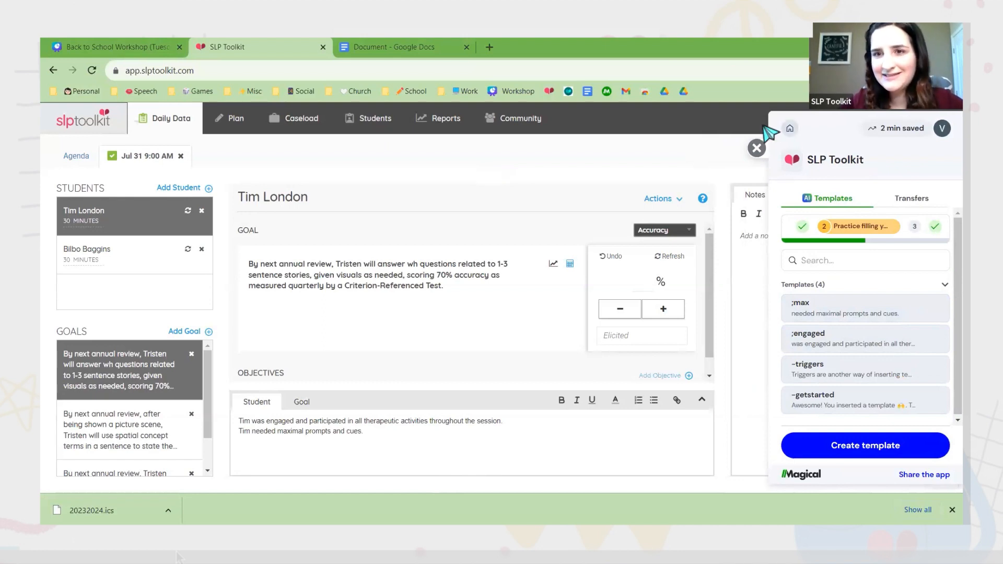
{"action": "left_click", "coordinate": [757, 148]}
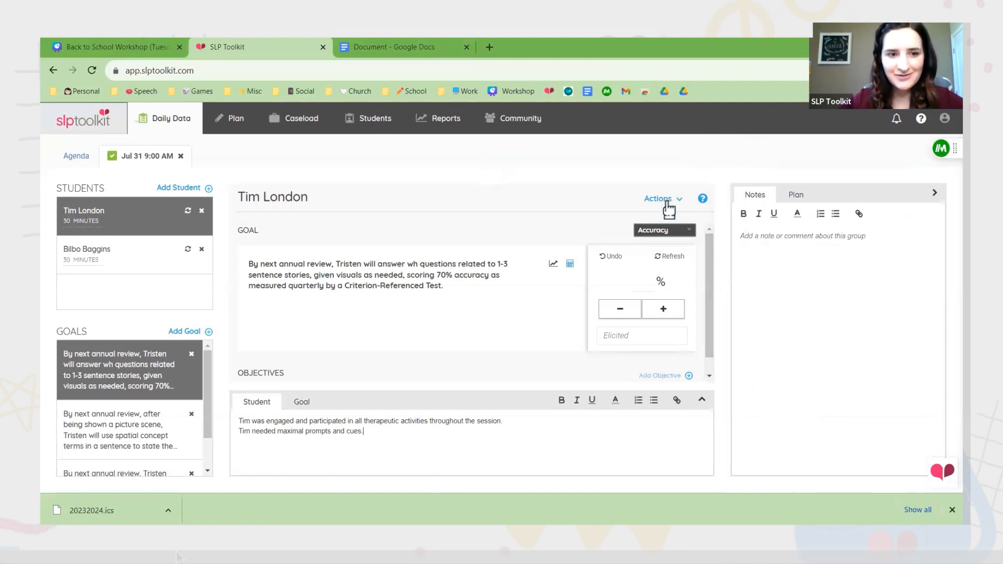
{"action": "left_click", "coordinate": [951, 511]}
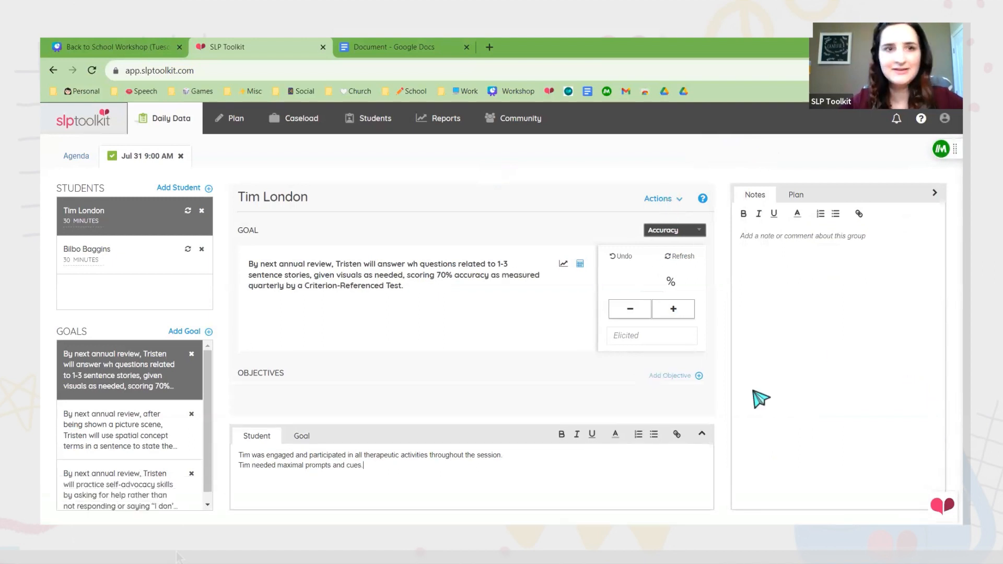
Start adding a new plan from a template to open the Lesson Plan Template Library.
{"action": "left_click", "coordinate": [244, 130]}
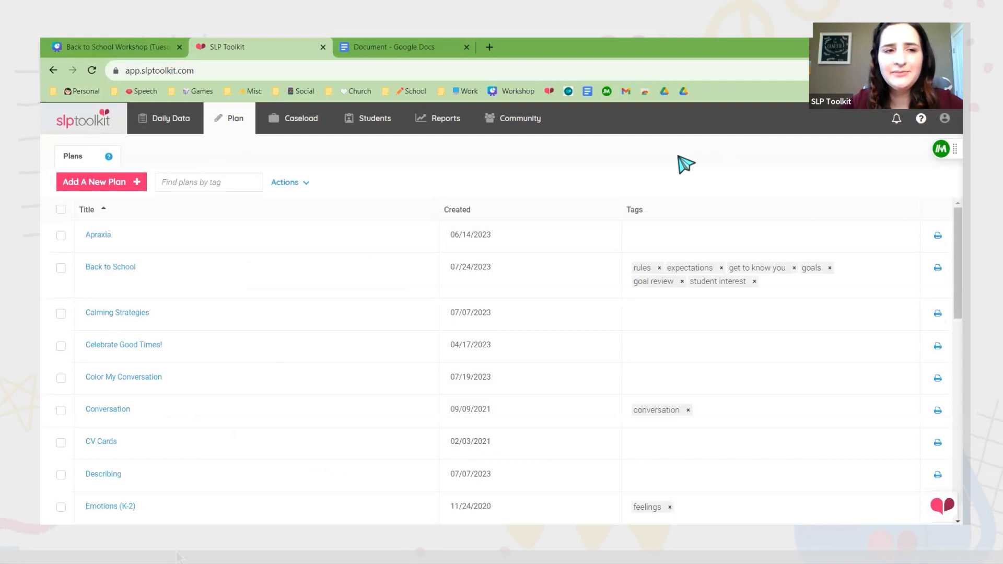
{"action": "left_click", "coordinate": [138, 184]}
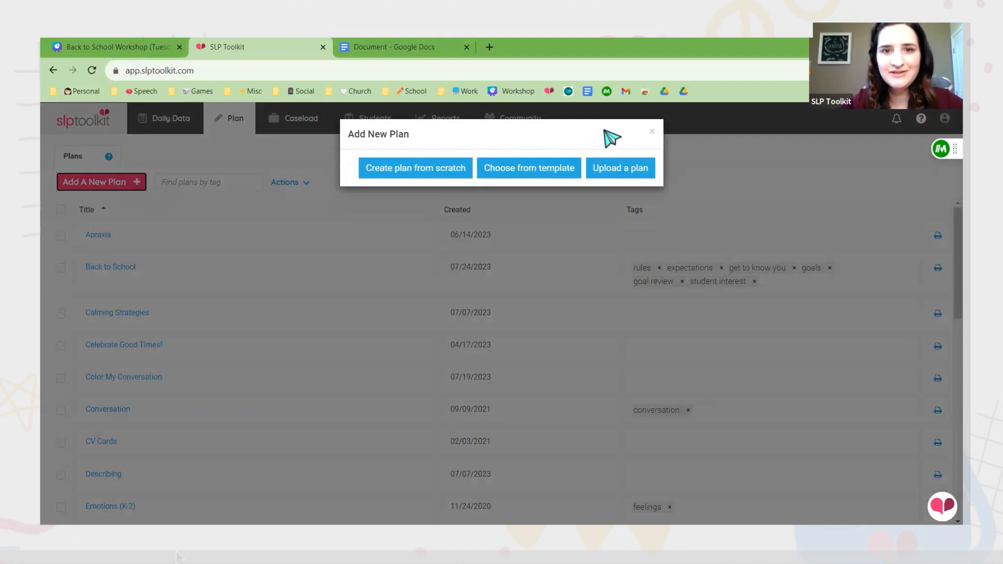
{"action": "left_click", "coordinate": [529, 172]}
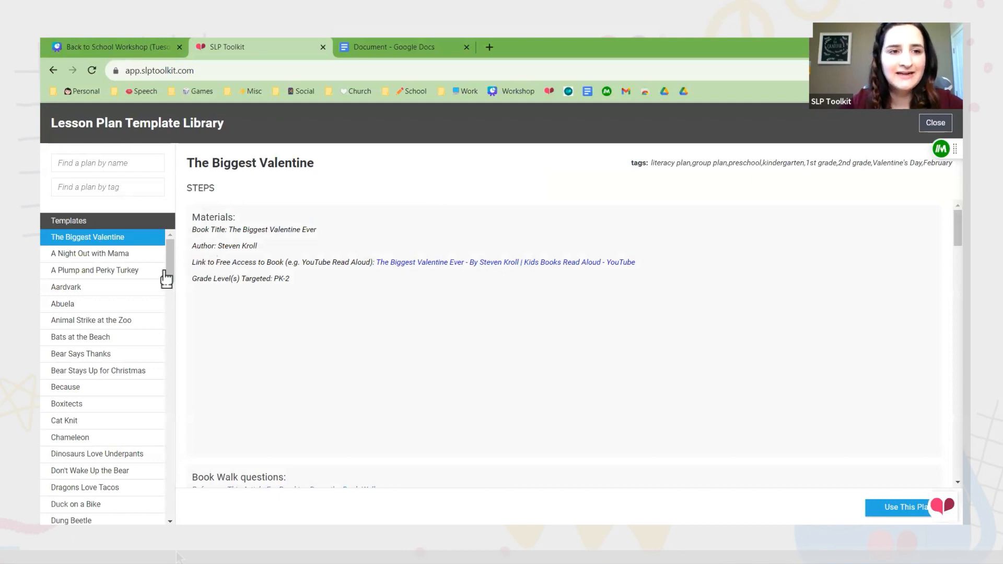
Review The Biggest Valentine lesson plan template, from its materials and book walk questions through to the expansion activity.
{"action": "scroll", "coordinate": [167, 293], "scroll_direction": "down", "scroll_amount": 2}
{"action": "left_click_drag", "start_coordinate": [165, 292], "coordinate": [176, 223]}
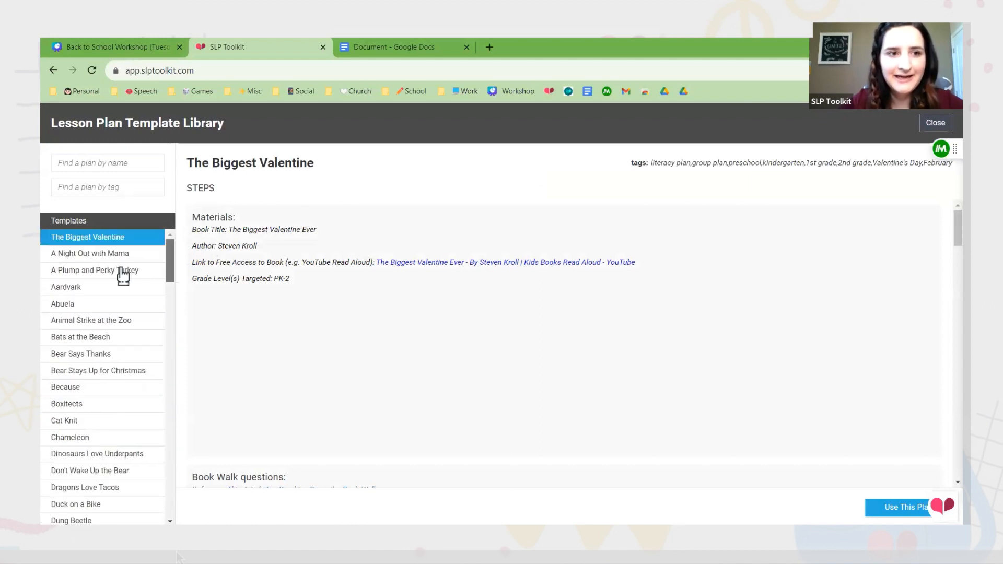
{"action": "scroll", "coordinate": [374, 275], "scroll_direction": "down", "scroll_amount": 8}
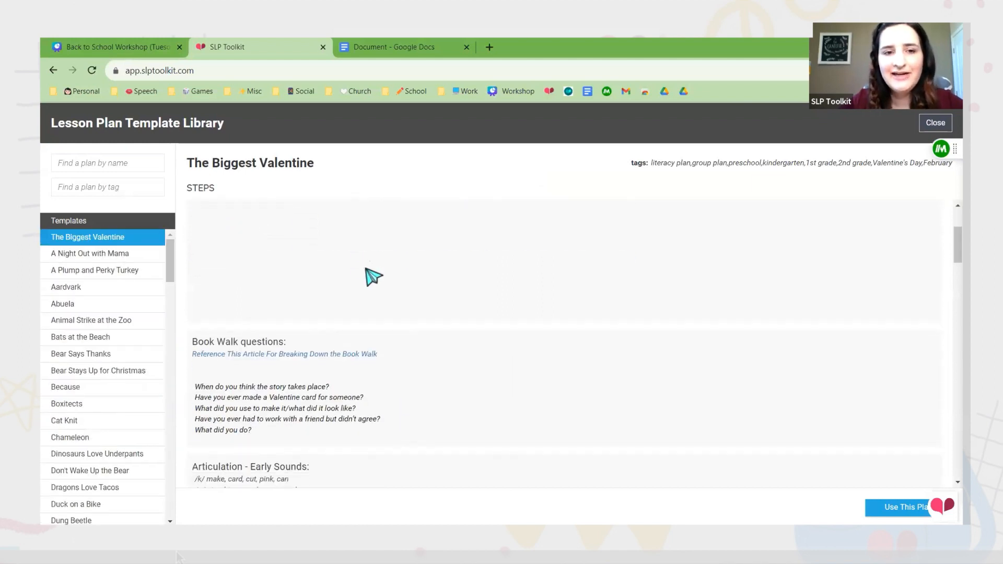
{"action": "scroll", "coordinate": [408, 328], "scroll_direction": "down", "scroll_amount": 10}
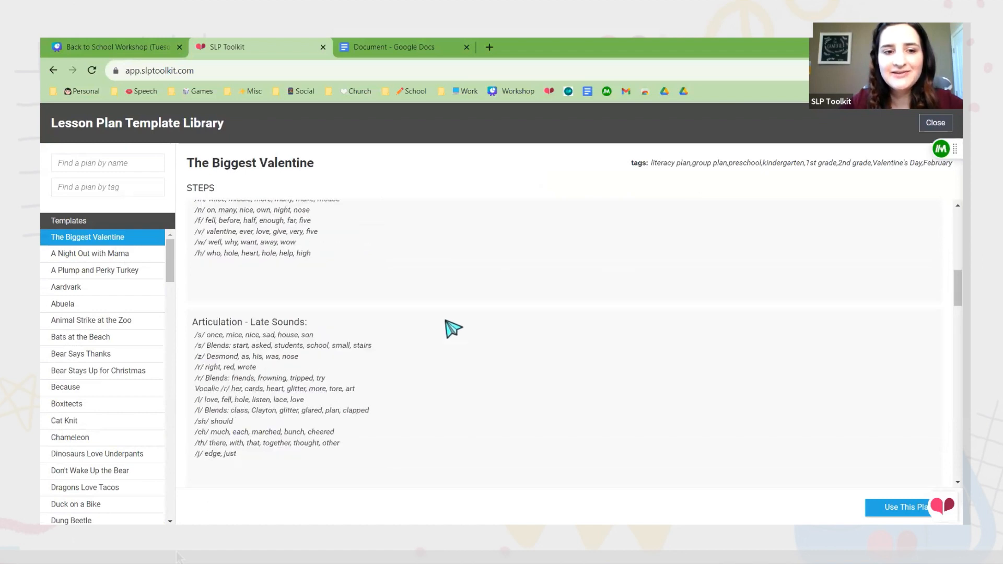
{"action": "scroll", "coordinate": [450, 328], "scroll_direction": "down", "scroll_amount": 10}
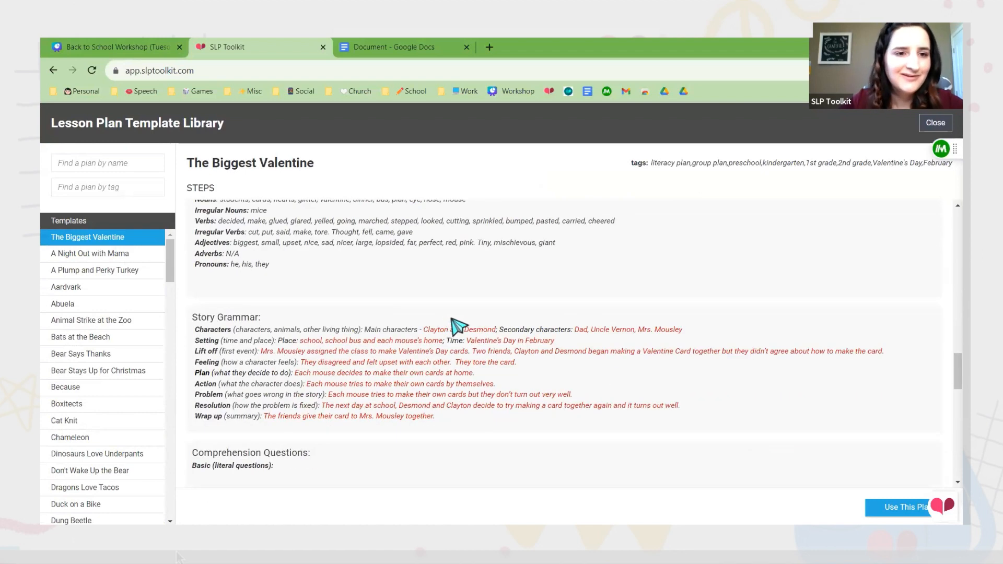
{"action": "scroll", "coordinate": [461, 326], "scroll_direction": "down", "scroll_amount": 10}
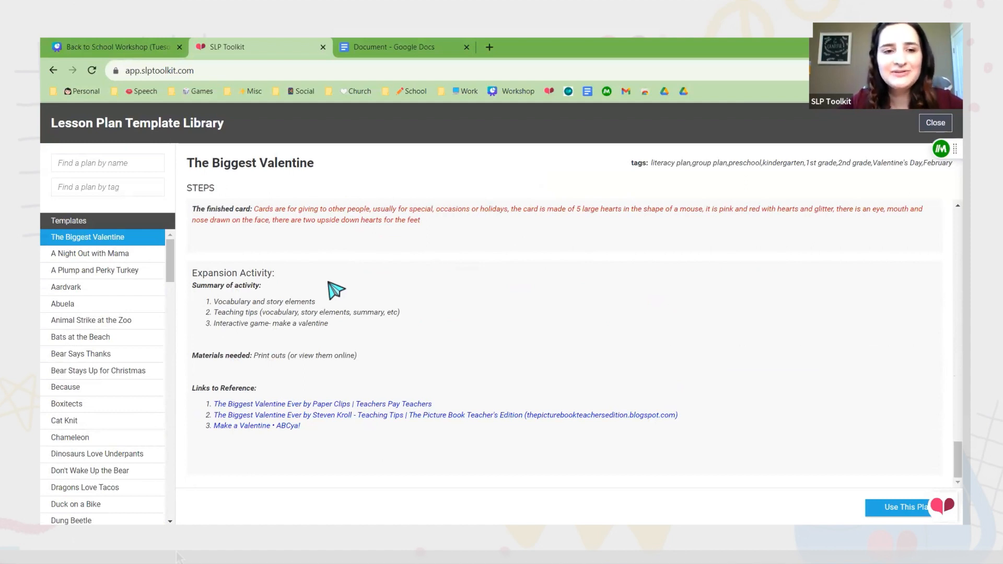
{"action": "scroll", "coordinate": [414, 316], "scroll_direction": "up", "scroll_amount": 8}
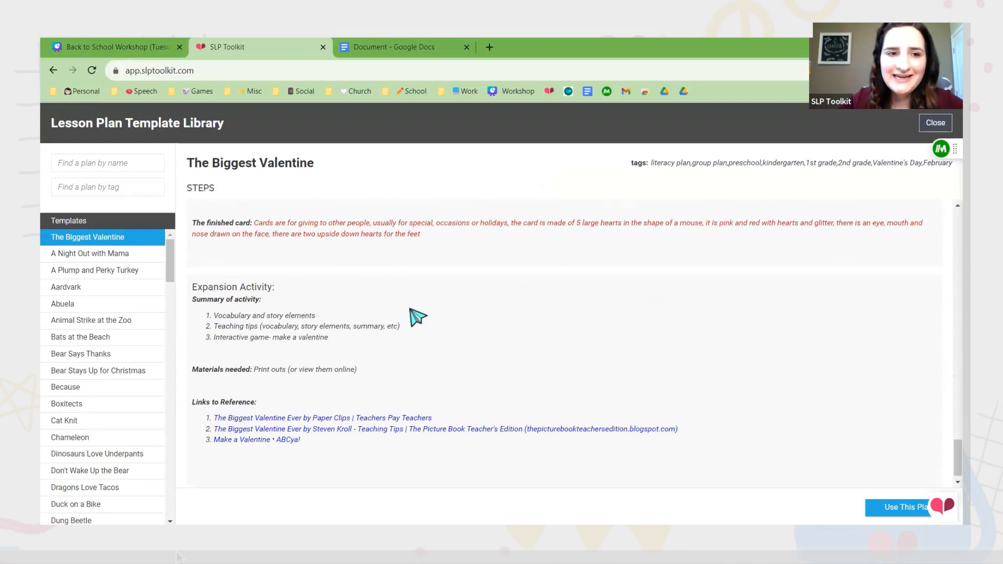
{"action": "scroll", "coordinate": [513, 337], "scroll_direction": "up", "scroll_amount": 10}
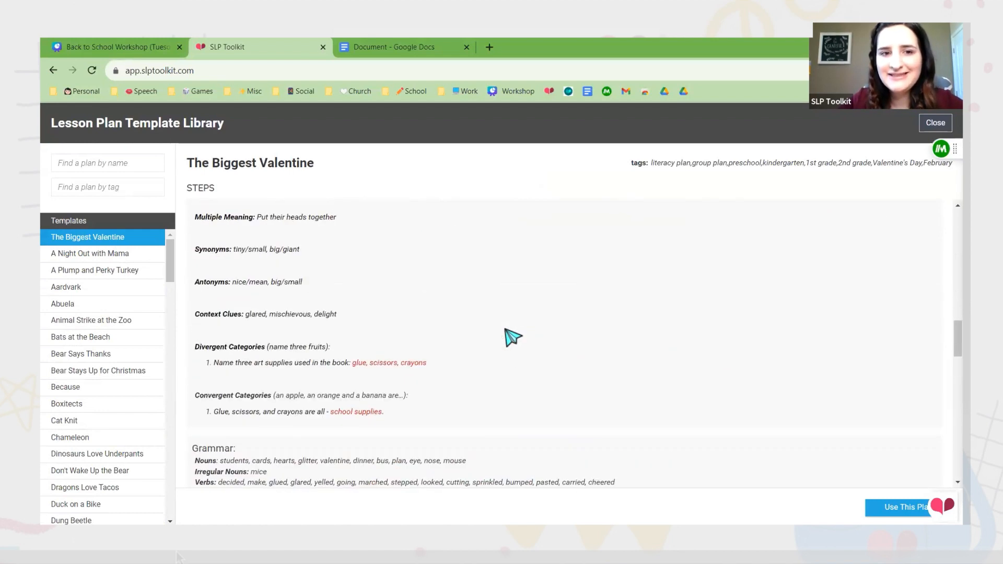
{"action": "scroll", "coordinate": [514, 337], "scroll_direction": "up", "scroll_amount": 10}
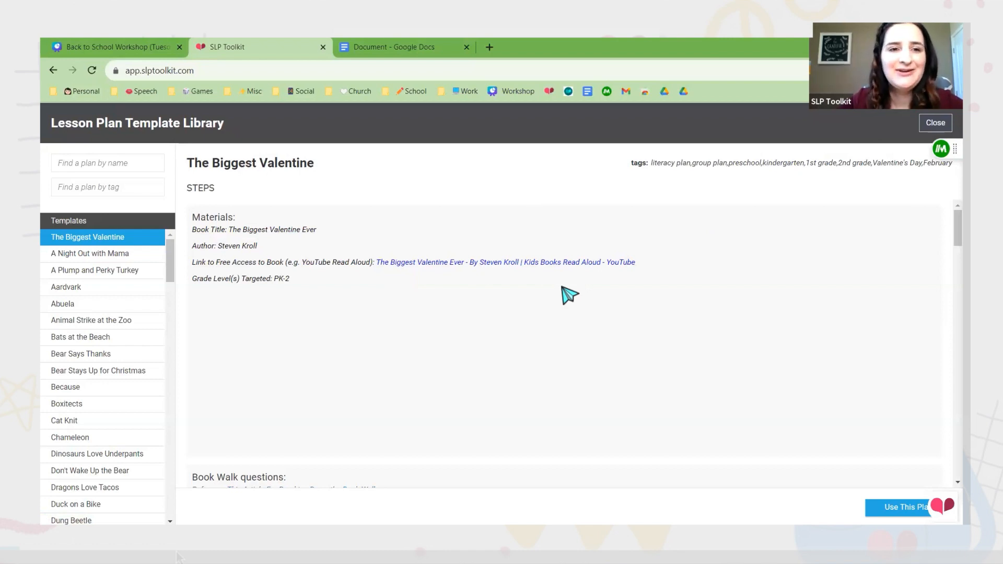
{"action": "scroll", "coordinate": [311, 305], "scroll_direction": "down", "scroll_amount": 5}
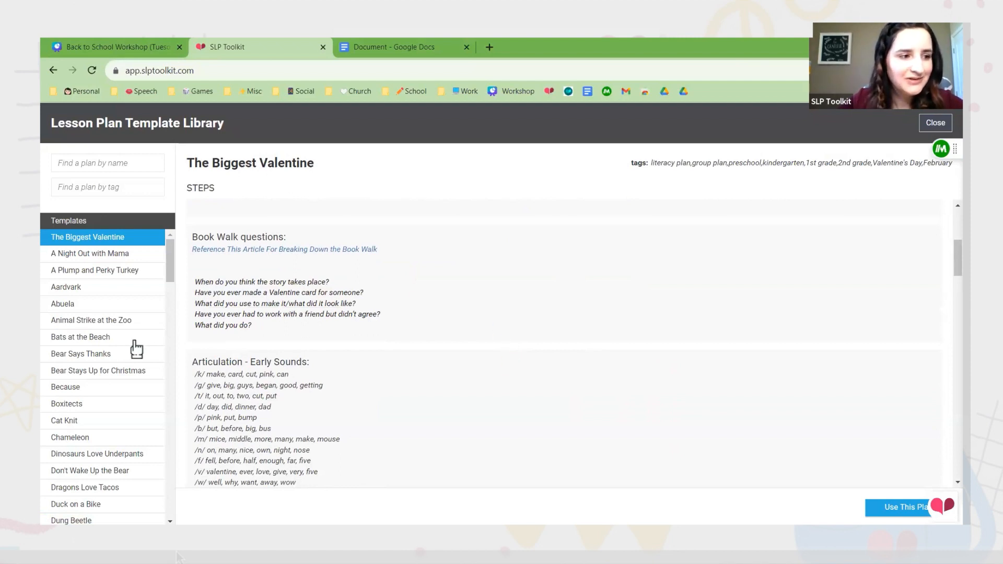
Browse the template library's tag and name search options, and look through the list of templates.
{"action": "scroll", "coordinate": [136, 349], "scroll_direction": "down", "scroll_amount": 2}
{"action": "left_click", "coordinate": [133, 187]}
{"action": "scroll", "coordinate": [132, 245], "scroll_direction": "down", "scroll_amount": 1}
{"action": "scroll", "coordinate": [132, 271], "scroll_direction": "down", "scroll_amount": 2}
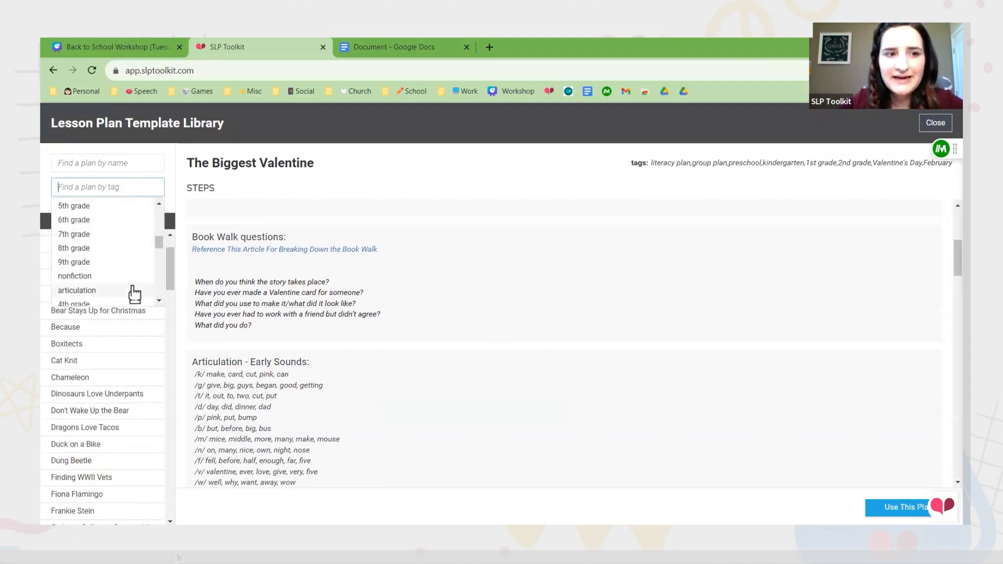
{"action": "left_click", "coordinate": [131, 164]}
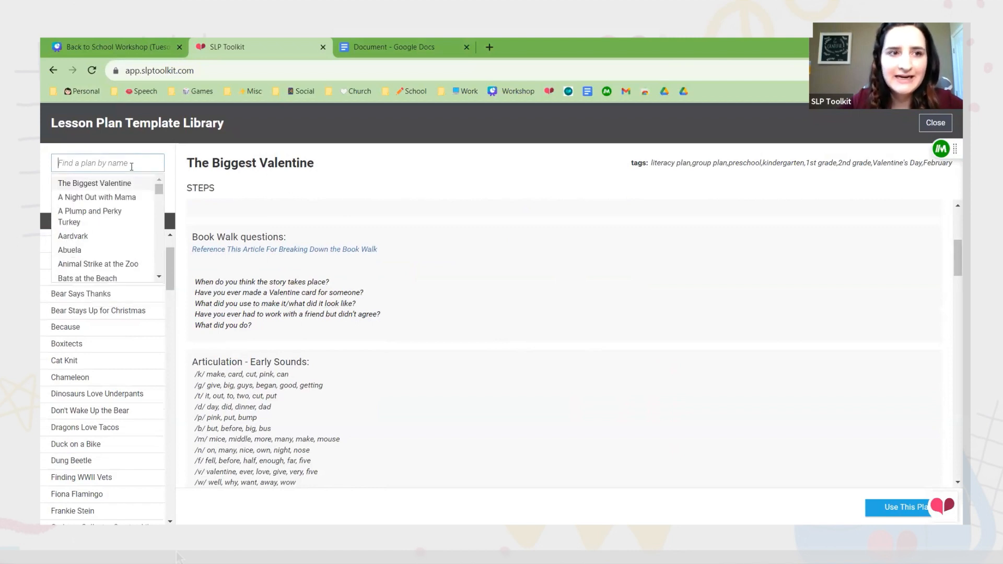
{"action": "left_click", "coordinate": [193, 187]}
{"action": "scroll", "coordinate": [117, 319], "scroll_direction": "down", "scroll_amount": 5}
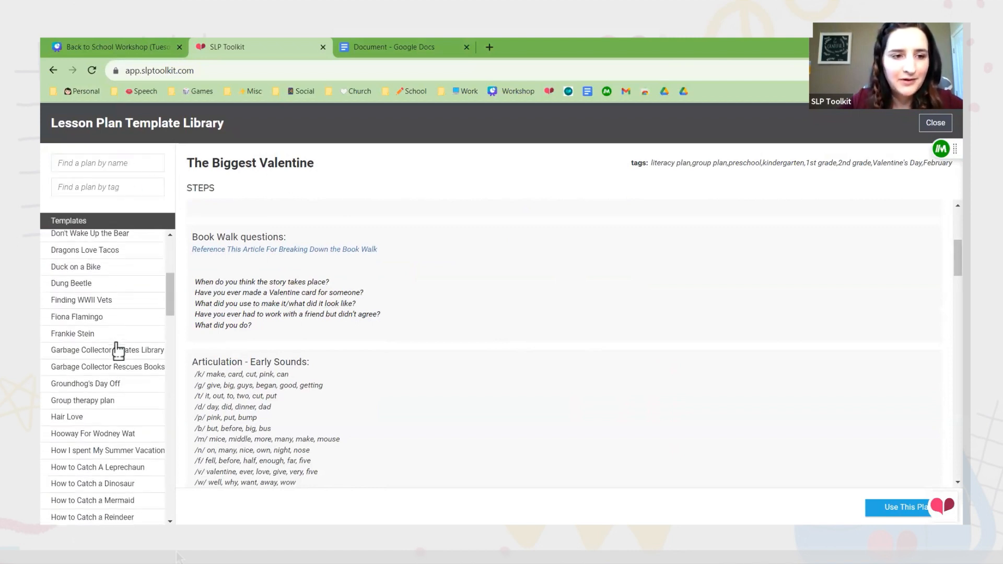
Review the How I spent My Summer Vacation template's articulation, vocabulary and grammar sections, and close the template library.
{"action": "left_click", "coordinate": [126, 390]}
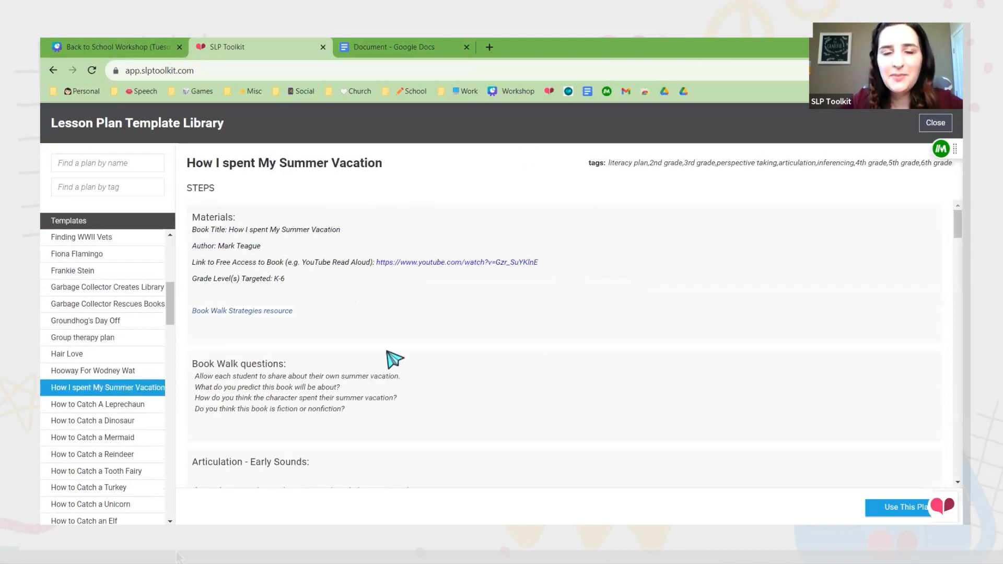
{"action": "scroll", "coordinate": [394, 351], "scroll_direction": "down", "scroll_amount": 1}
{"action": "scroll", "coordinate": [400, 359], "scroll_direction": "down", "scroll_amount": 12}
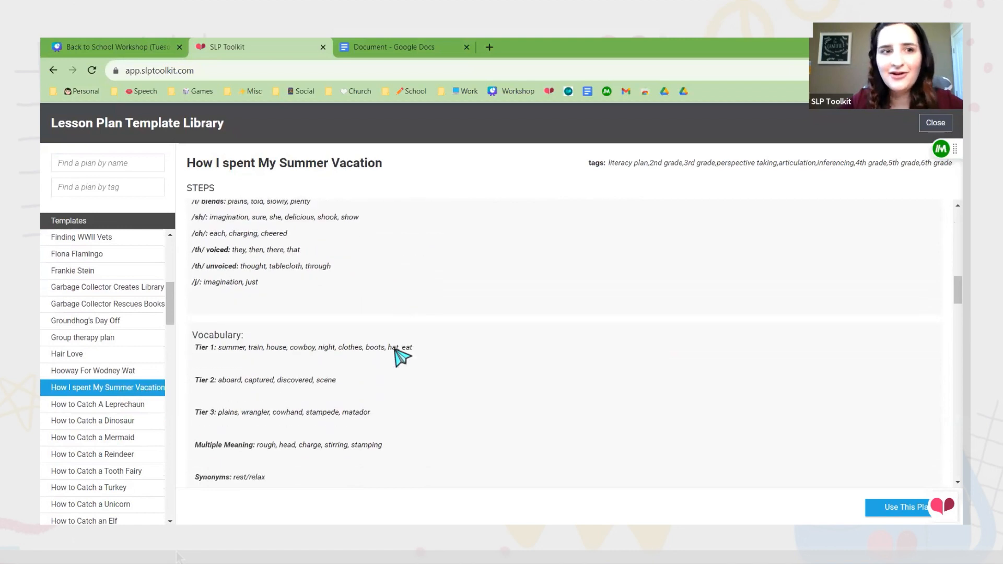
{"action": "scroll", "coordinate": [400, 359], "scroll_direction": "down", "scroll_amount": 6}
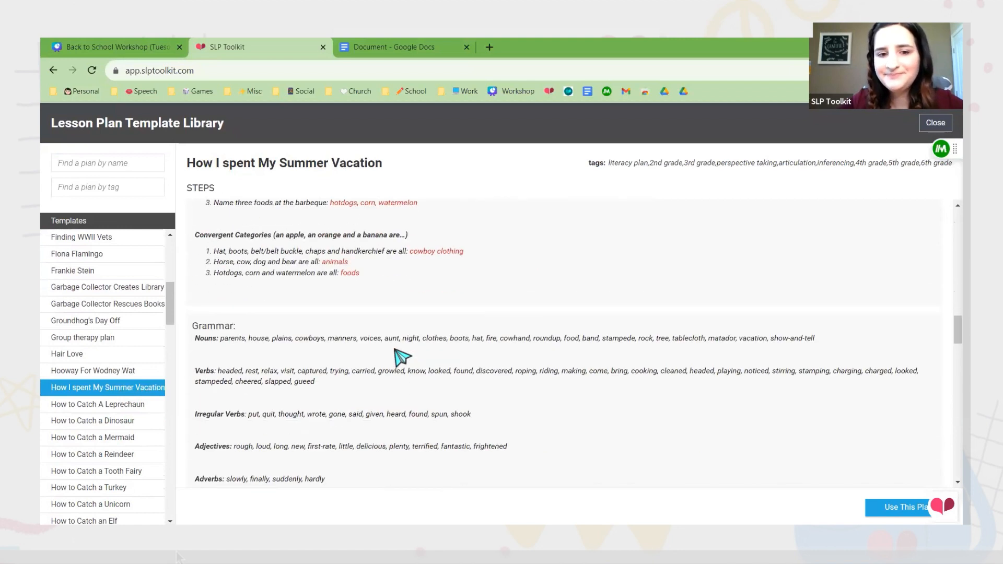
{"action": "left_click", "coordinate": [935, 123]}
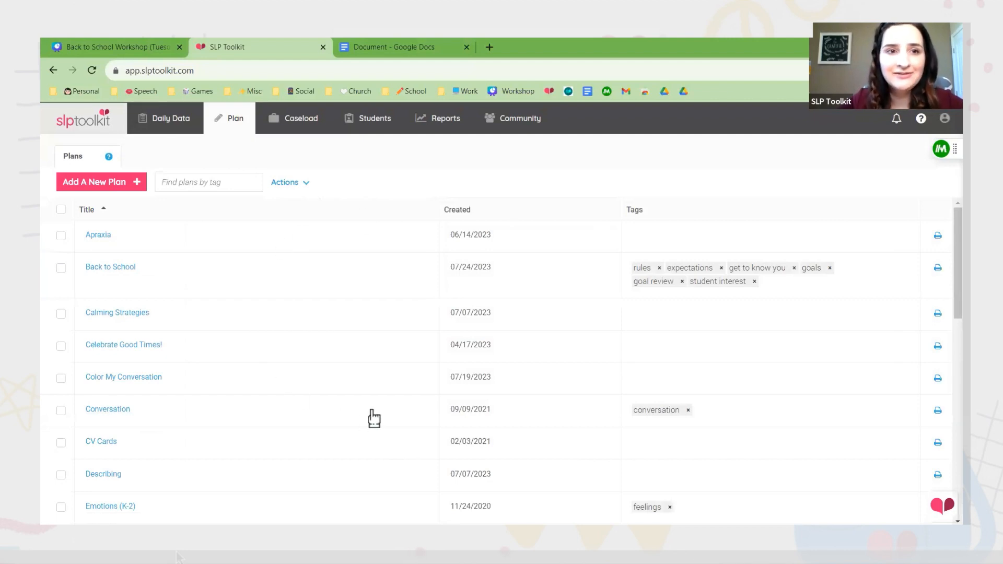
Create a plan from scratch named with a student's first name, and return to the Jul 31 9:00 AM session.
{"action": "left_click", "coordinate": [129, 192]}
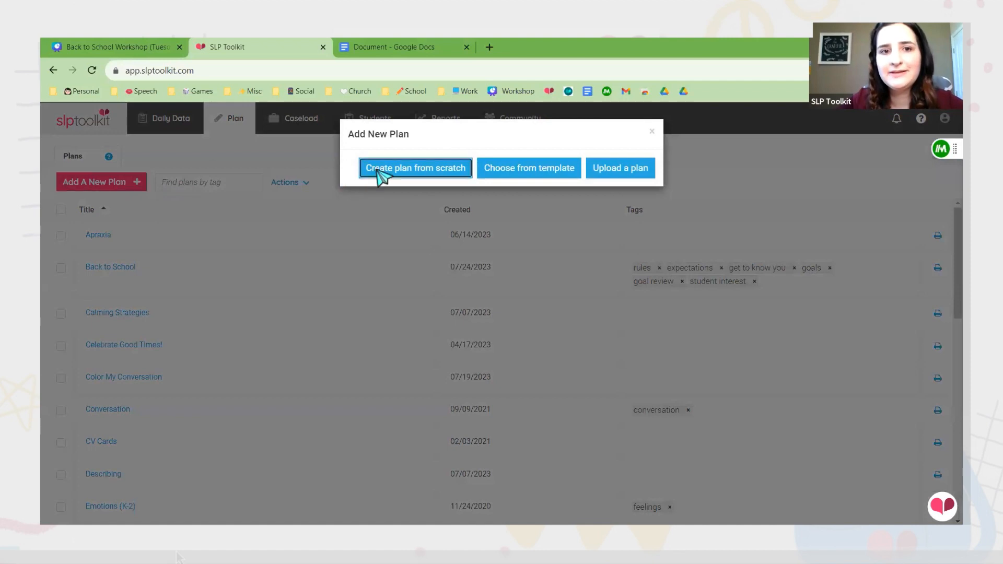
{"action": "left_click", "coordinate": [379, 177]}
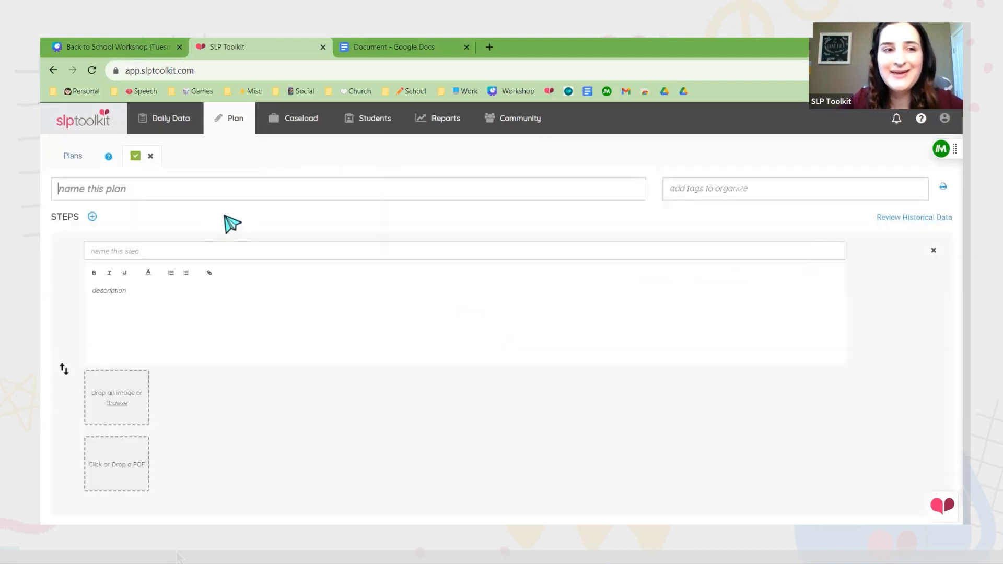
{"action": "left_click", "coordinate": [191, 185]}
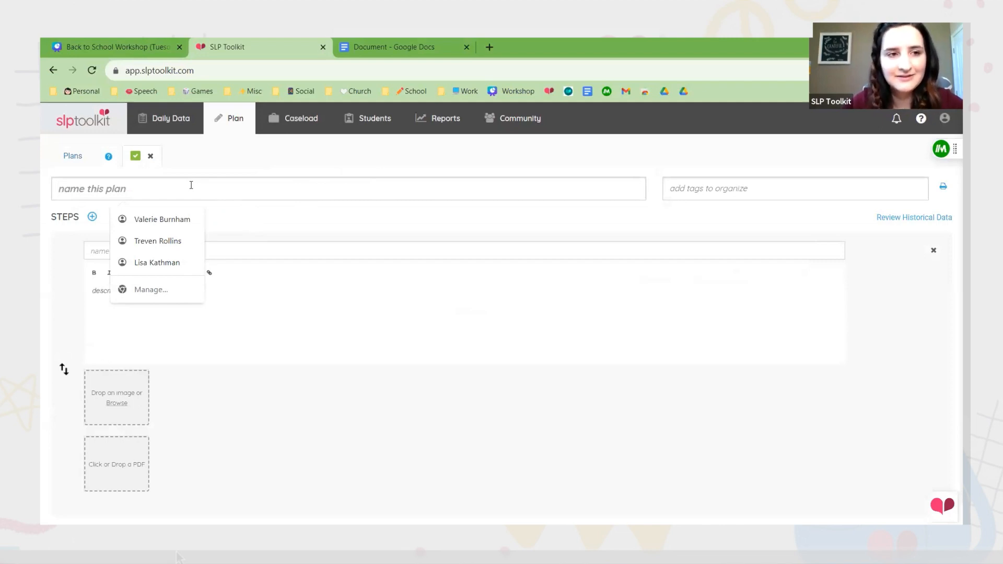
{"action": "type", "text": "John"}
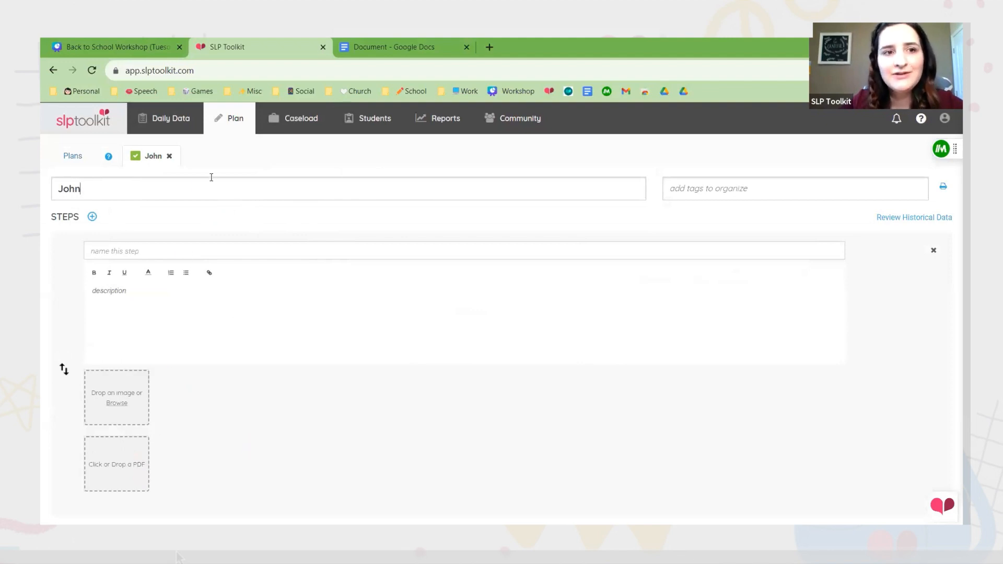
{"action": "left_click", "coordinate": [174, 123]}
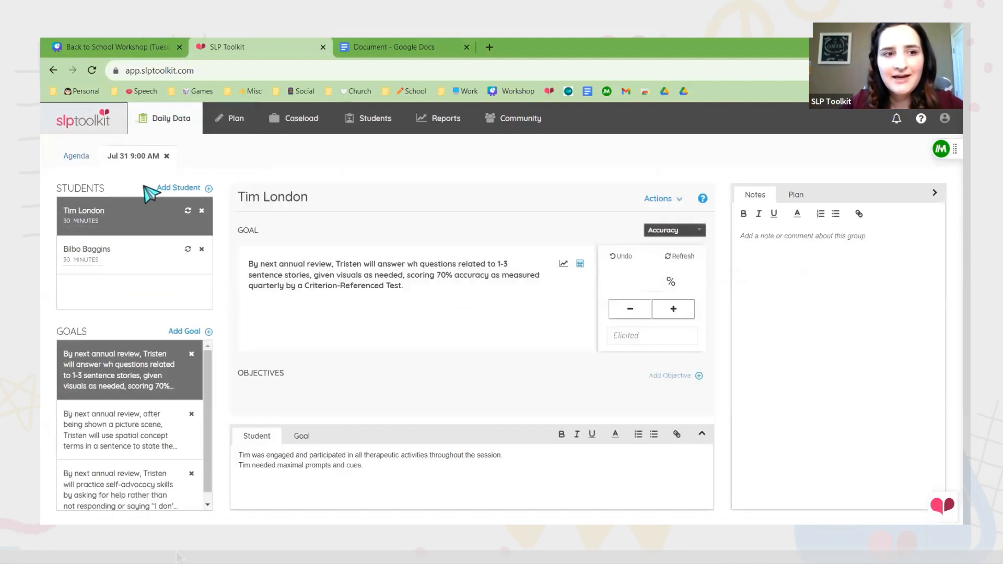
{"action": "left_click", "coordinate": [177, 188]}
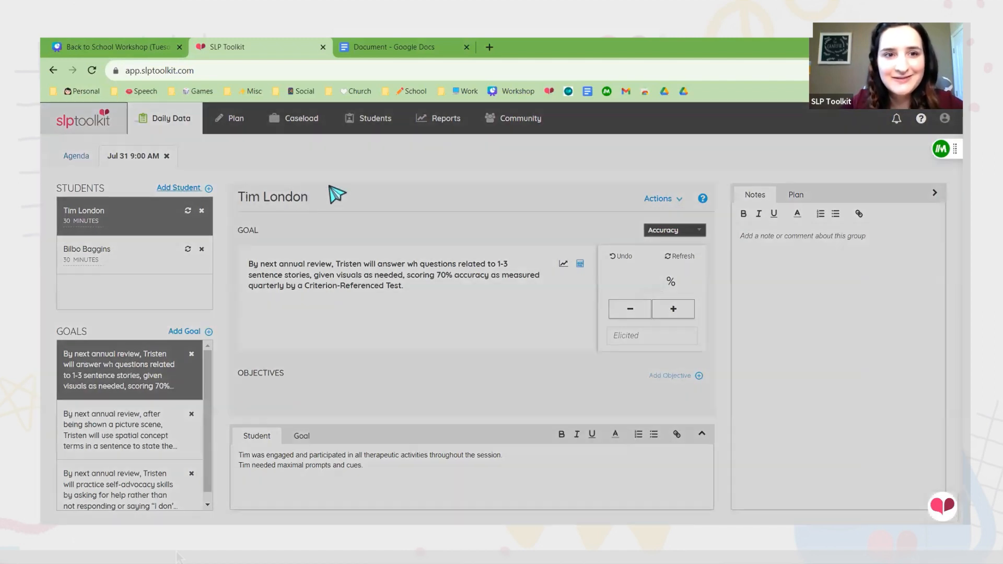
{"action": "left_click", "coordinate": [400, 166]}
{"action": "left_click", "coordinate": [653, 131]}
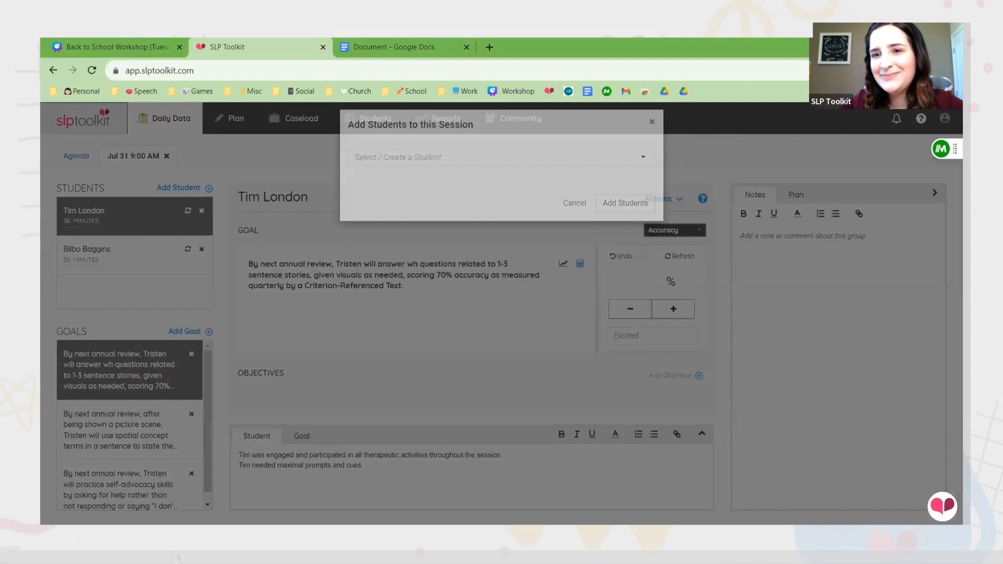
Attach the newly created student plan to the Jul 31 9:00 AM session and select it.
{"action": "left_click", "coordinate": [796, 195]}
{"action": "left_click", "coordinate": [837, 221]}
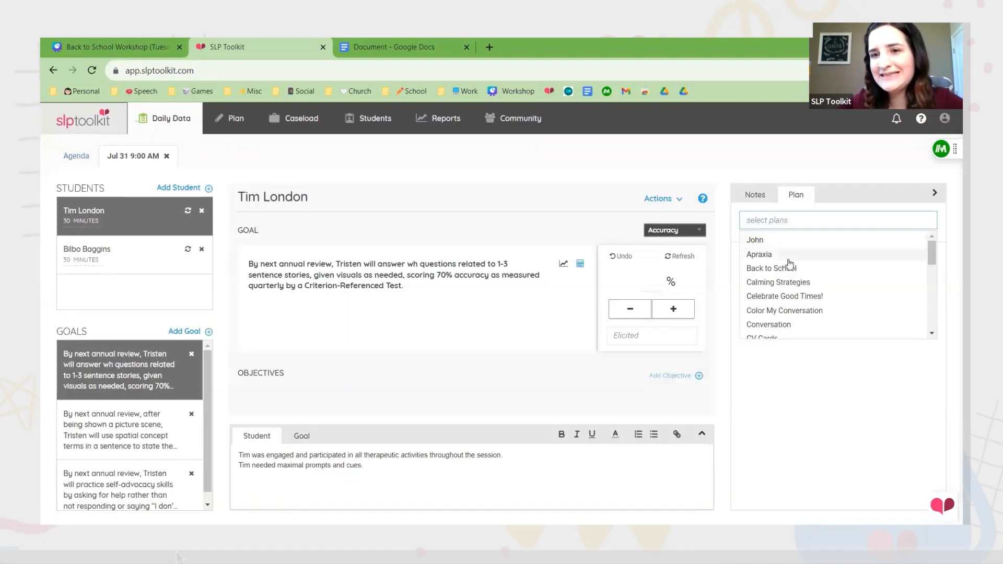
{"action": "left_click", "coordinate": [758, 240]}
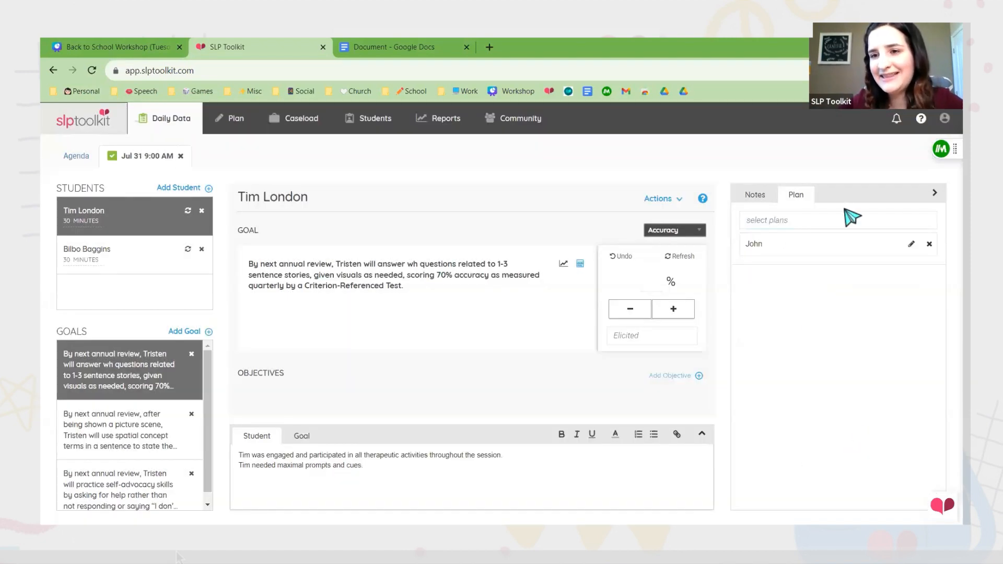
{"action": "left_click", "coordinate": [857, 248]}
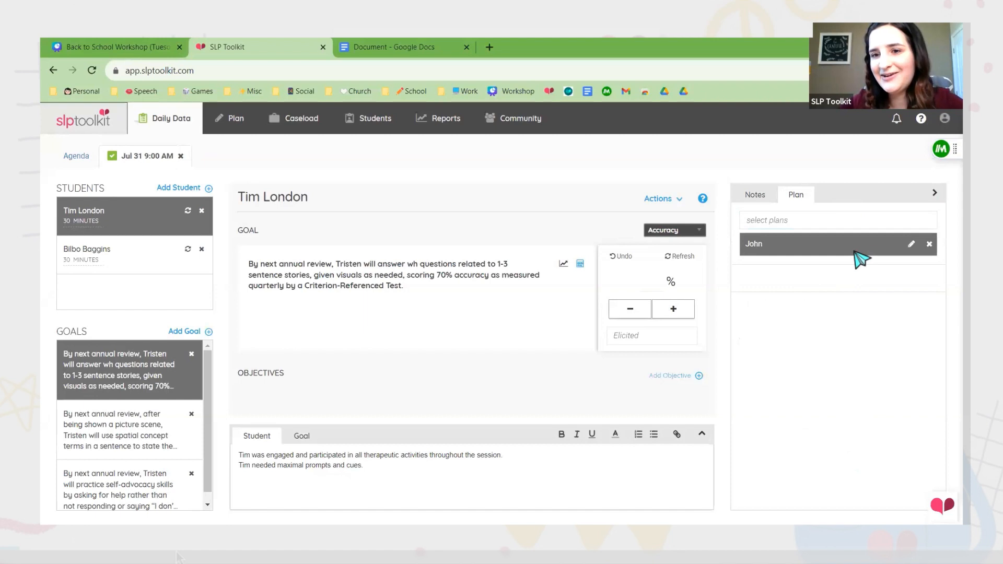
Edit the attached plan, naming its first step "Plan:" and describing it as "Next time work on initial /s/".
{"action": "left_click", "coordinate": [912, 245]}
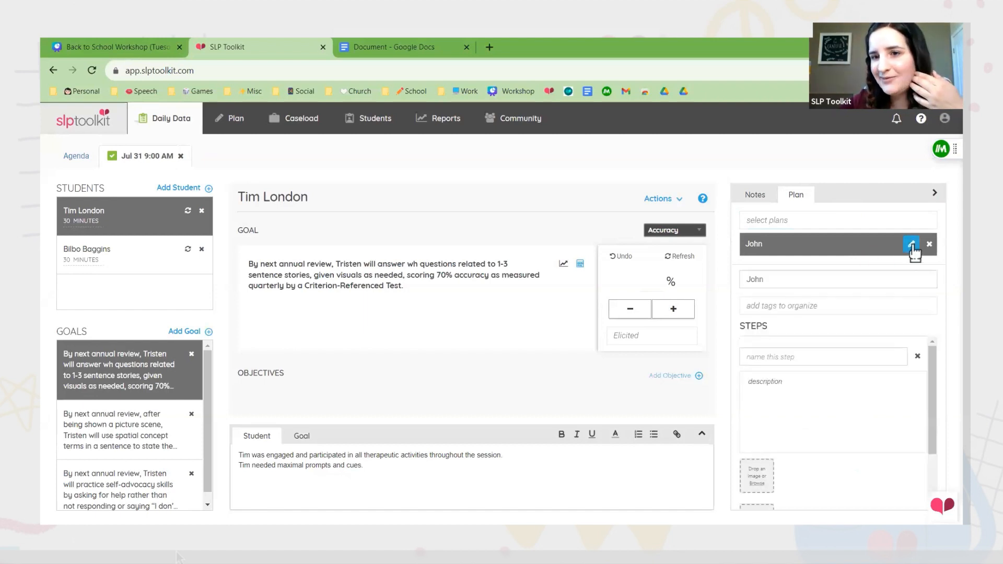
{"action": "left_click", "coordinate": [809, 356]}
{"action": "type", "text": "Plan"}
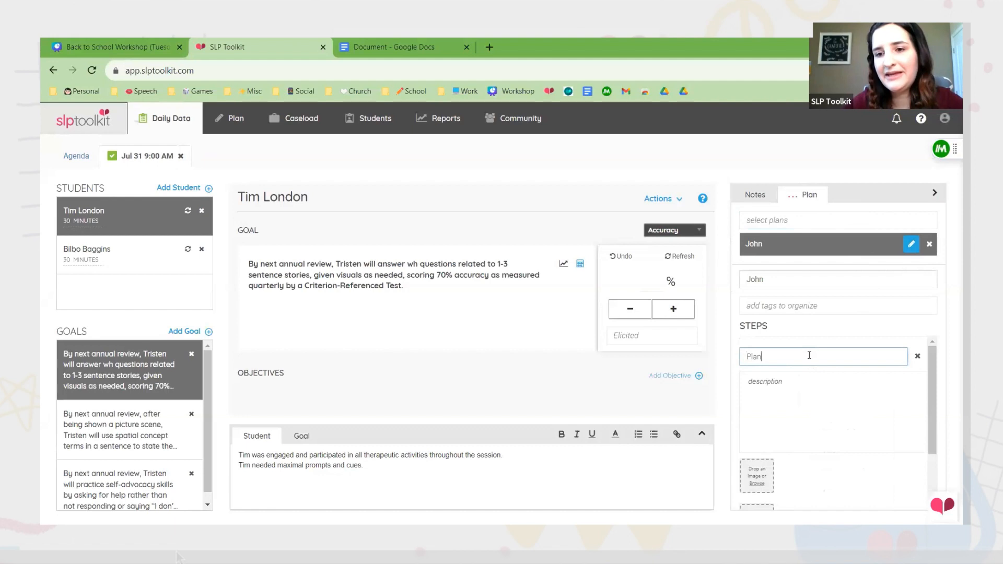
{"action": "left_click", "coordinate": [763, 387]}
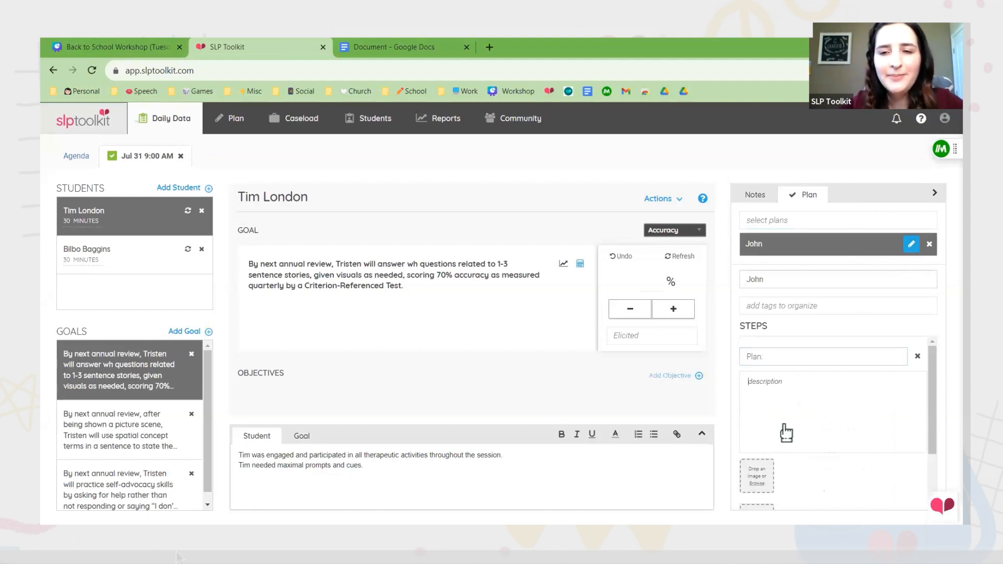
{"action": "type", "text": "Ne"}
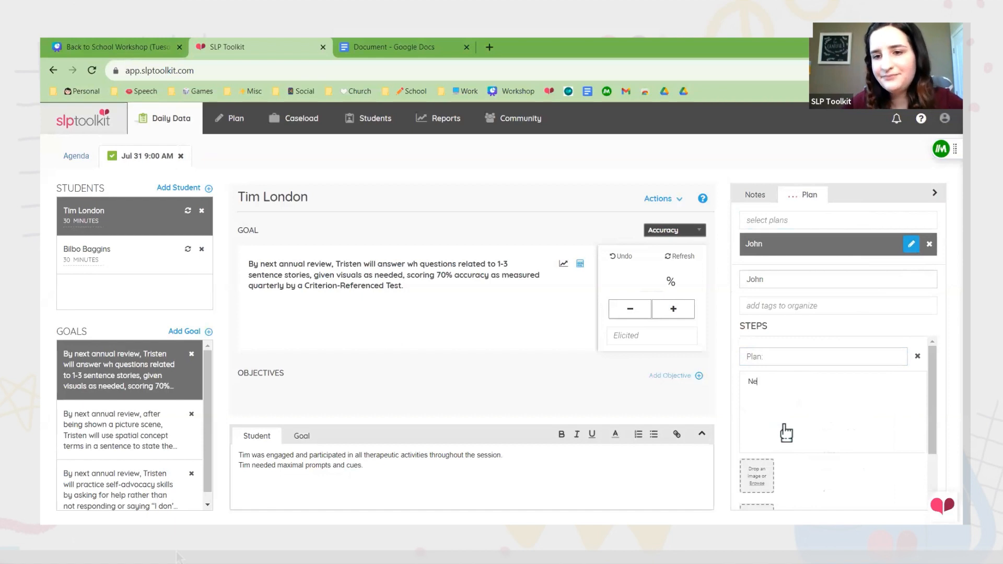
{"action": "type", "text": "xt tim"}
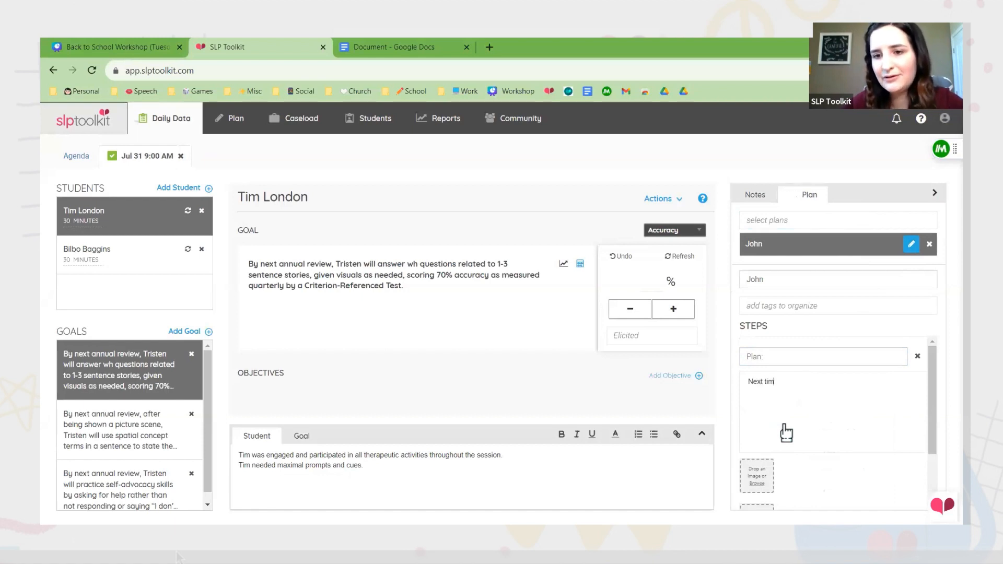
{"action": "type", "text": "e work on initial /s/"}
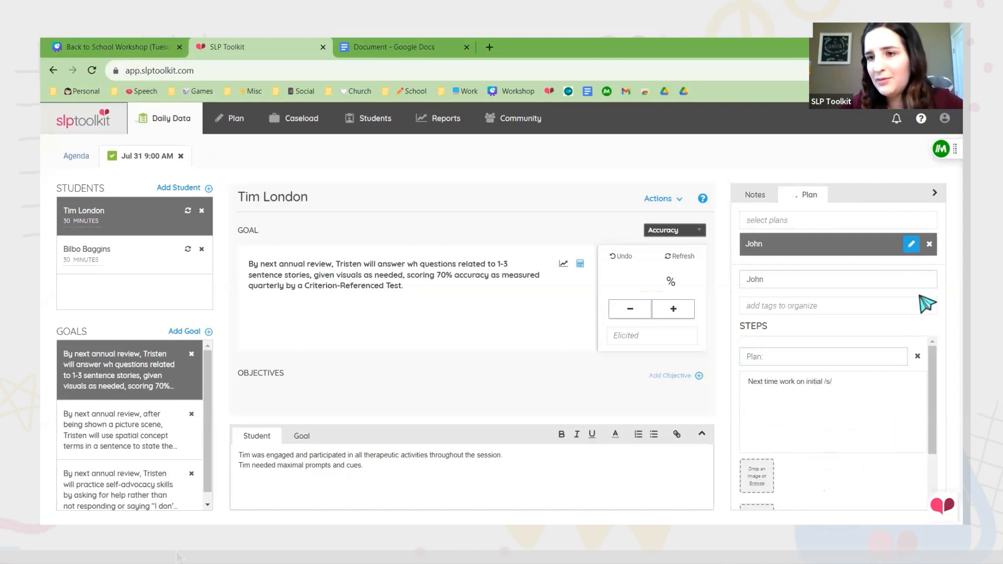
Finish editing the attached student plan, check it in the Plan section and close it there.
{"action": "left_click", "coordinate": [912, 245]}
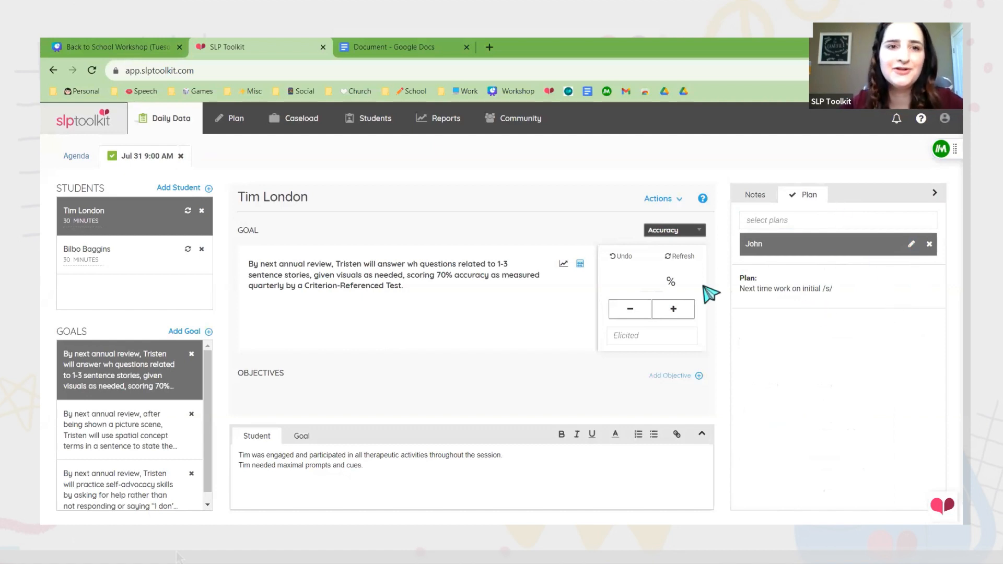
{"action": "left_click", "coordinate": [231, 125]}
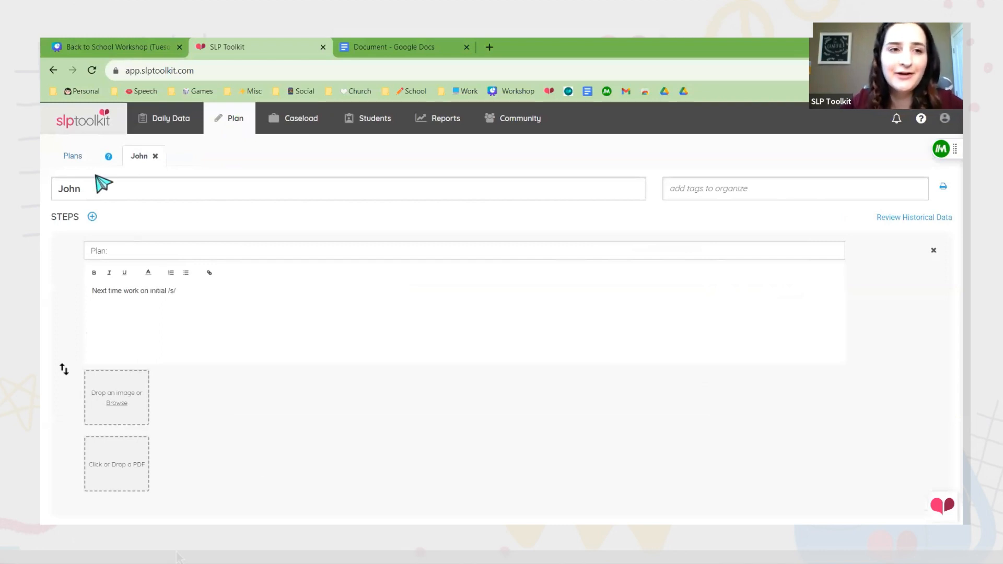
{"action": "left_click", "coordinate": [156, 157]}
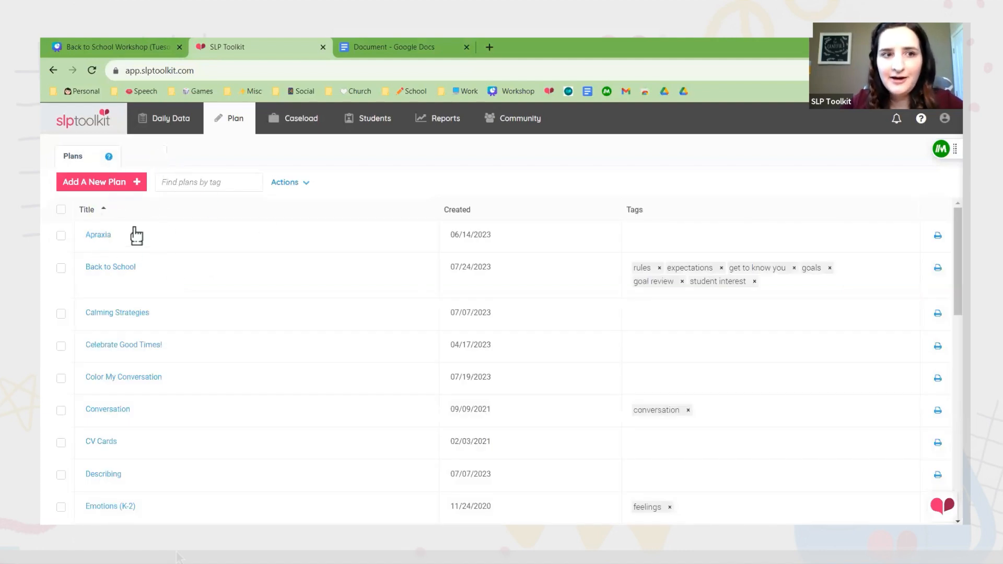
Open the Apraxia plan and add a new blank step at its end.
{"action": "left_click", "coordinate": [105, 235]}
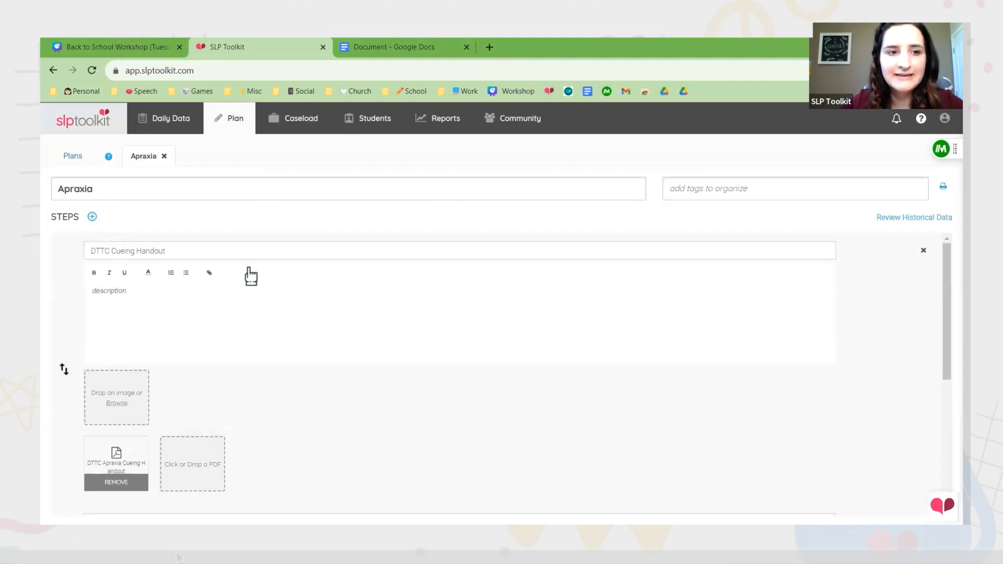
{"action": "scroll", "coordinate": [251, 276], "scroll_direction": "down", "scroll_amount": 5}
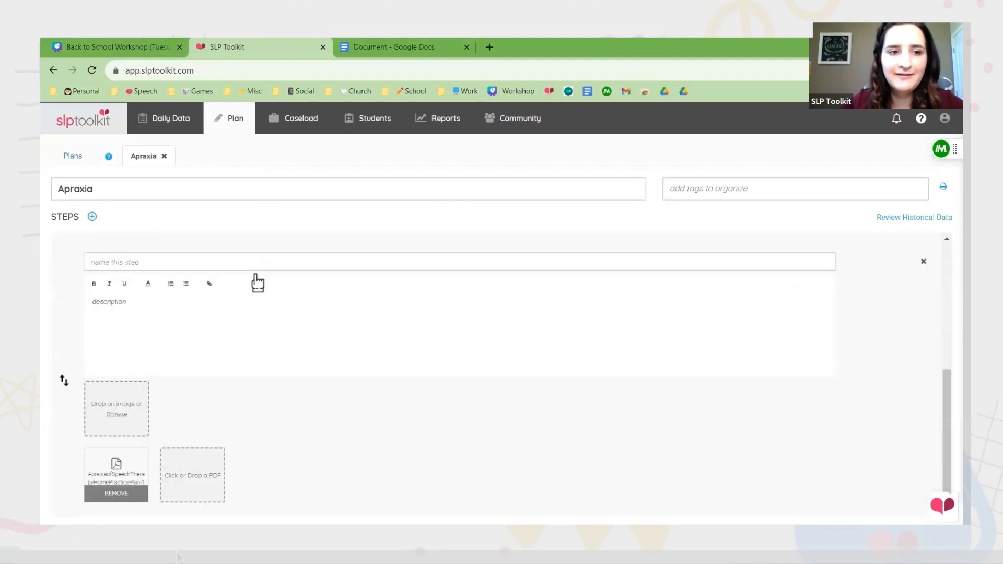
{"action": "left_click", "coordinate": [92, 217]}
{"action": "scroll", "coordinate": [312, 322], "scroll_direction": "down", "scroll_amount": 5}
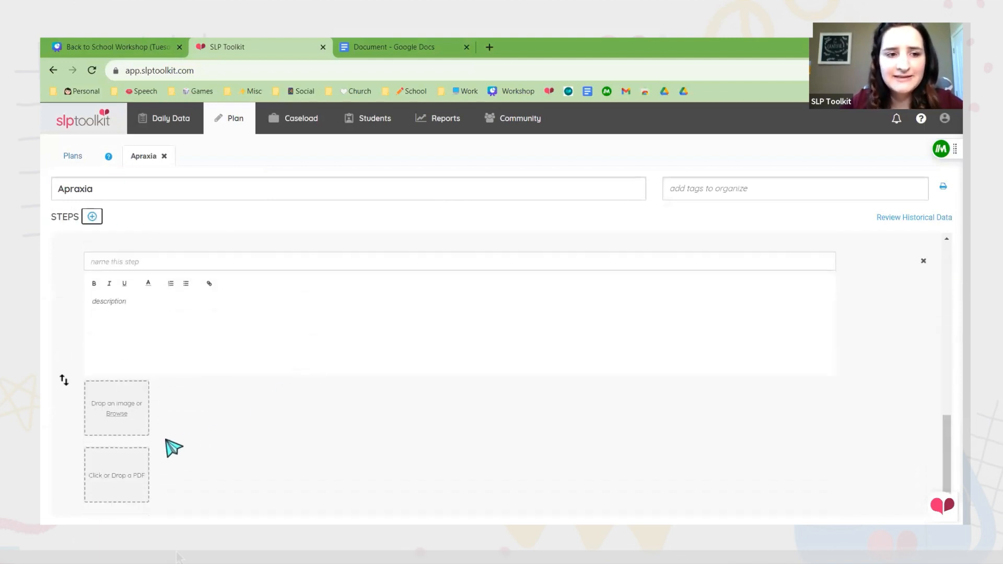
Attach the ApraxiaPathsHotAirBalloons PDF from Downloads to the Apraxia plan's new step and close the plan.
{"action": "left_click", "coordinate": [128, 482]}
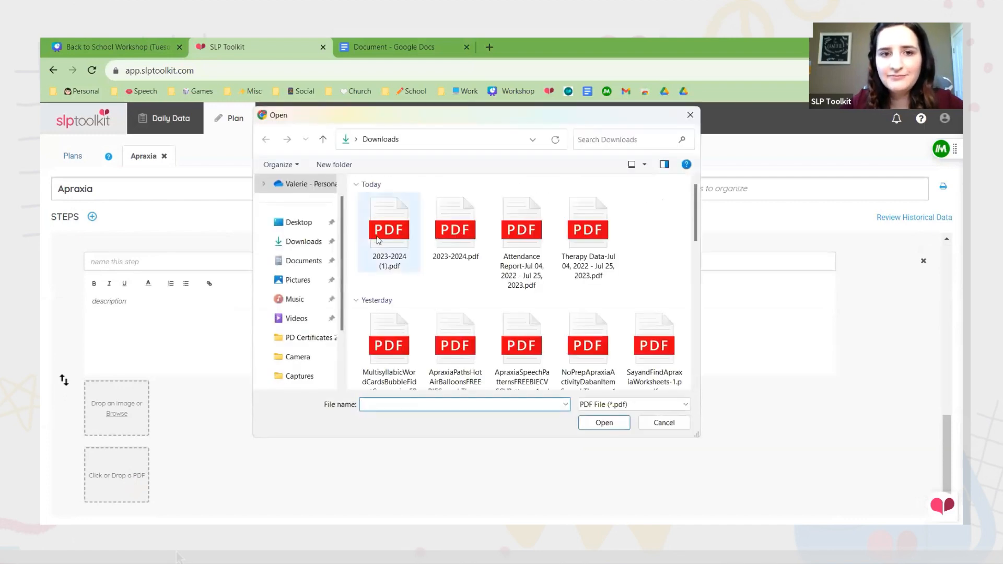
{"action": "left_click", "coordinate": [456, 342]}
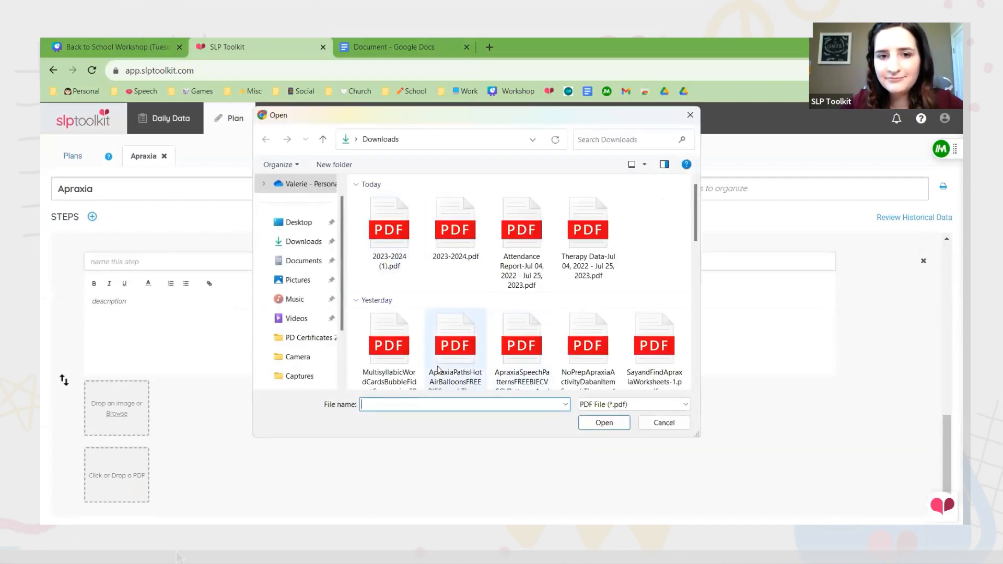
{"action": "left_click", "coordinate": [609, 428]}
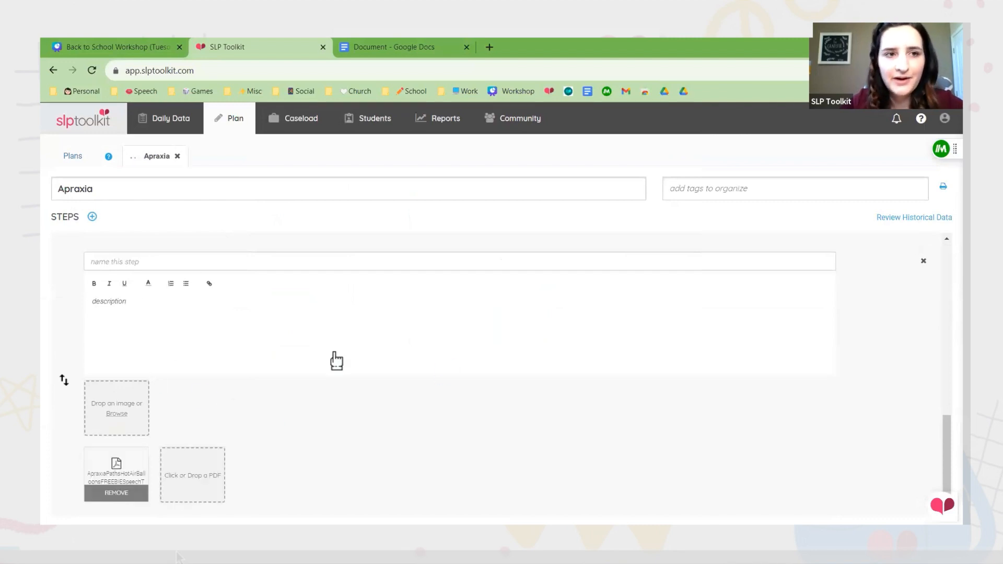
{"action": "left_click", "coordinate": [178, 156]}
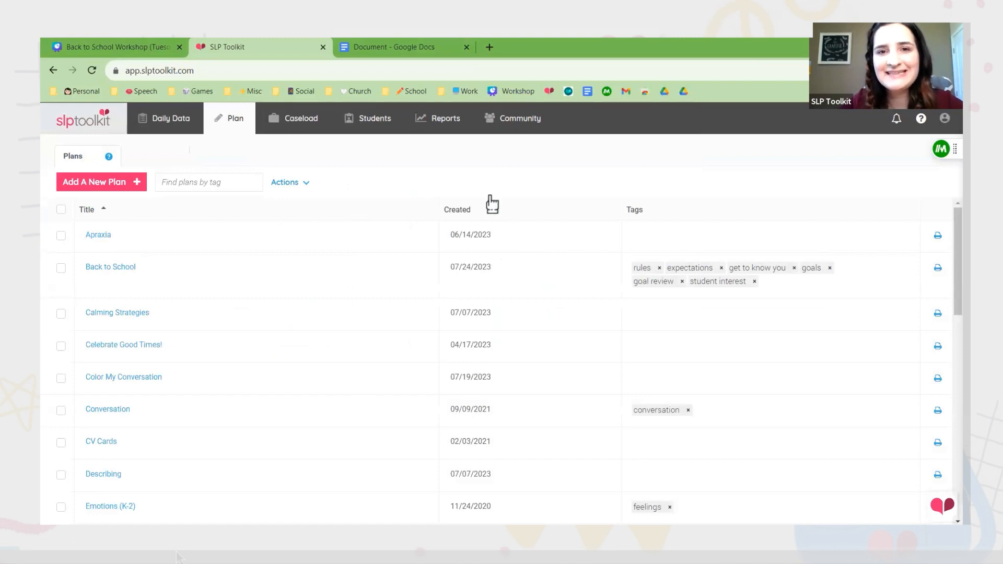
Find the Freebie Library post in the community's Freebies feed and open the library presentation.
{"action": "left_click", "coordinate": [500, 121]}
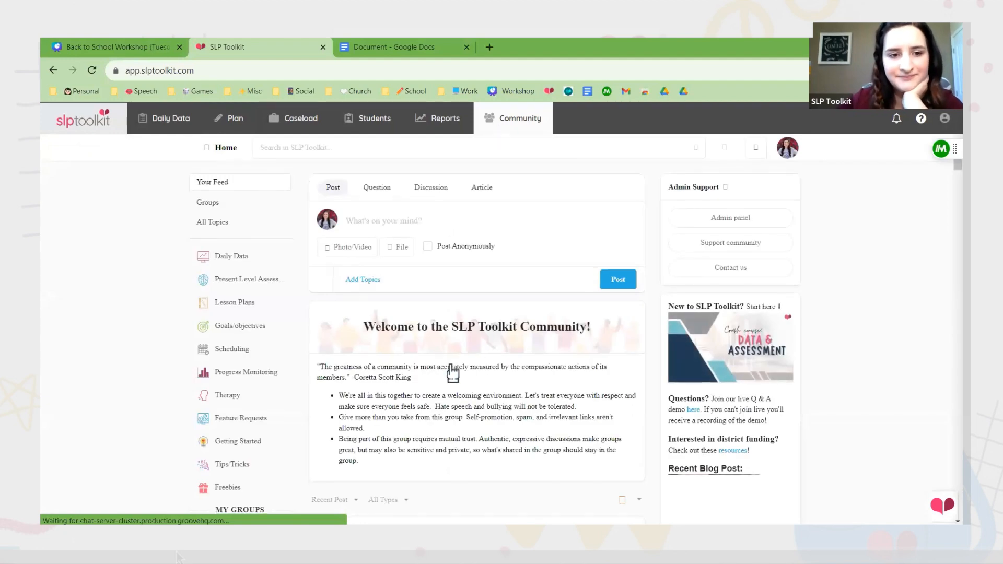
{"action": "scroll", "coordinate": [452, 372], "scroll_direction": "down", "scroll_amount": 3}
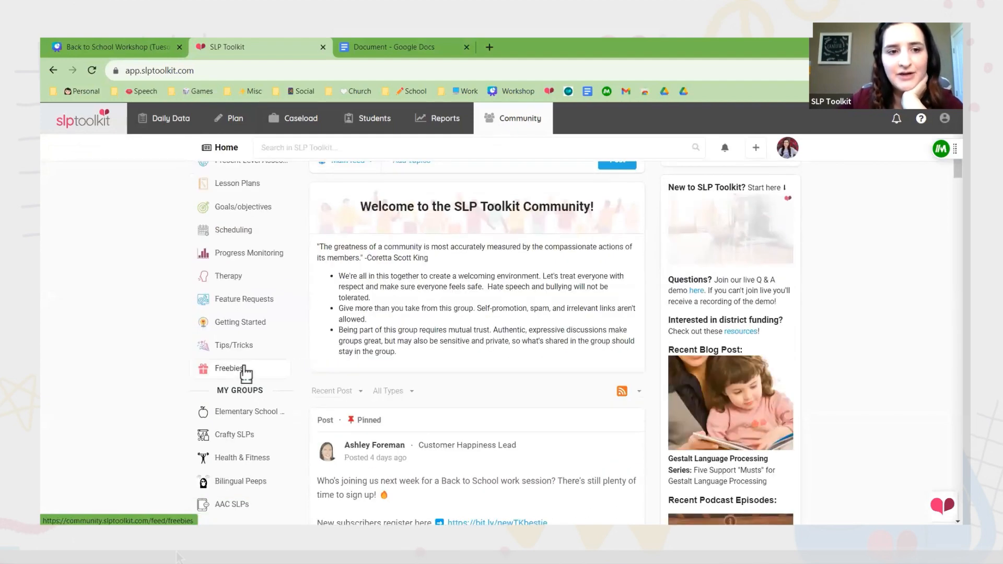
{"action": "left_click", "coordinate": [244, 370]}
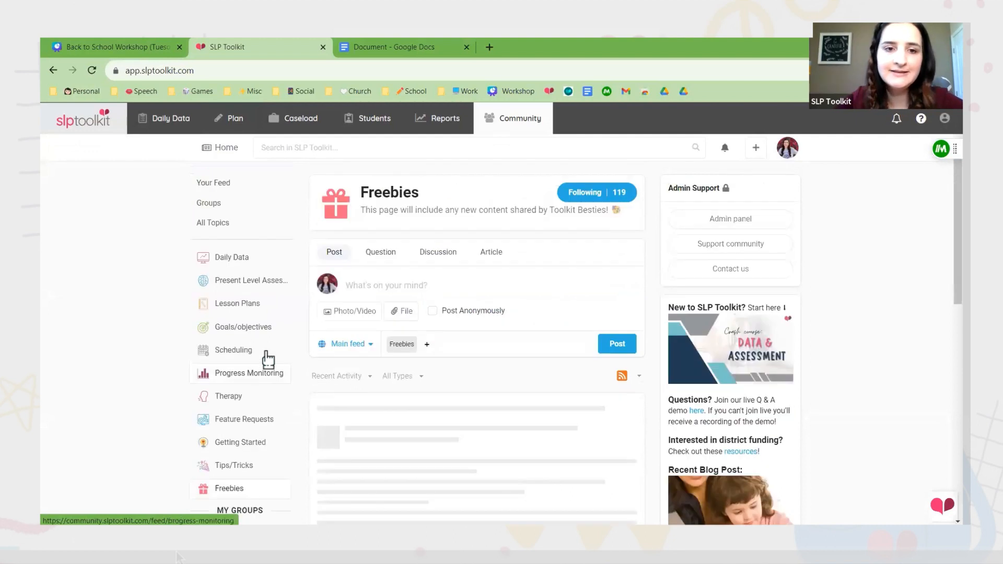
{"action": "scroll", "coordinate": [387, 283], "scroll_direction": "down", "scroll_amount": 6}
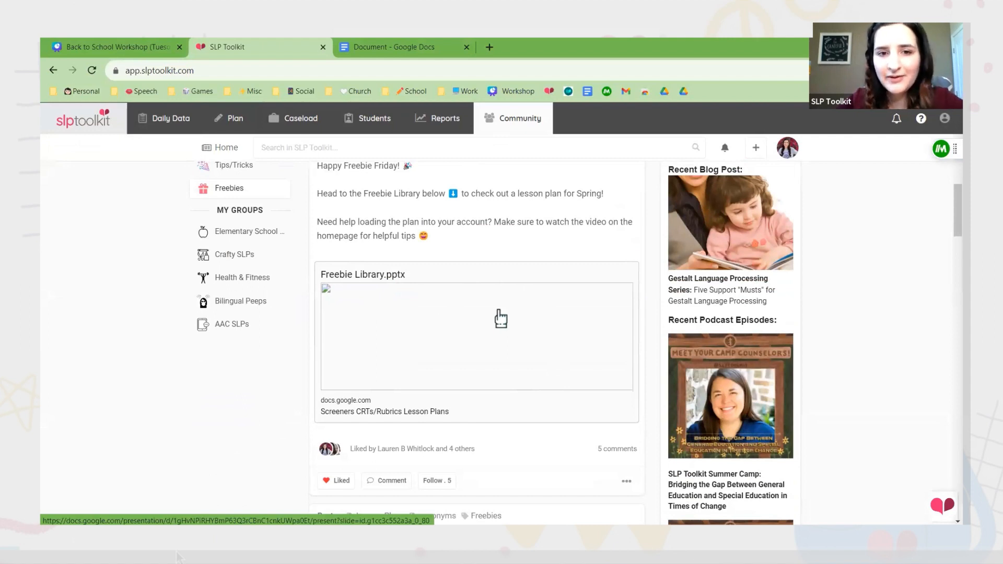
{"action": "left_click", "coordinate": [517, 358]}
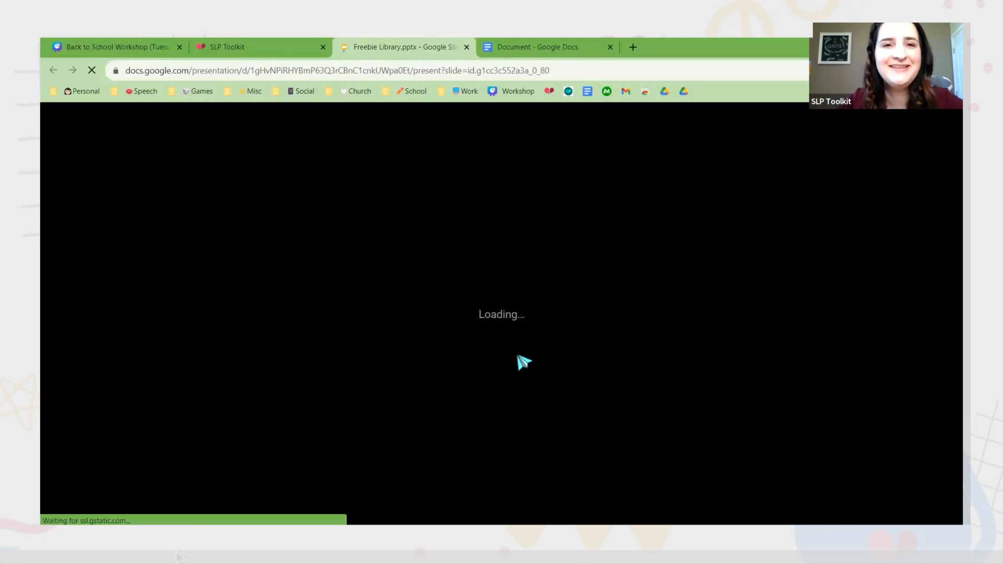
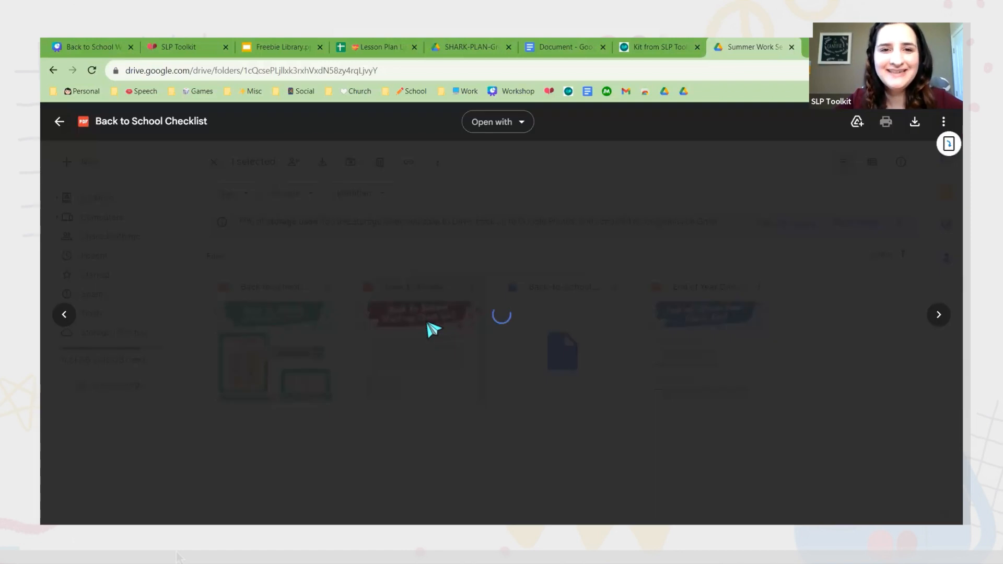
Read through the Back to School Checklist from start to finish and close its preview.
{"action": "scroll", "coordinate": [621, 240], "scroll_direction": "down", "scroll_amount": 3}
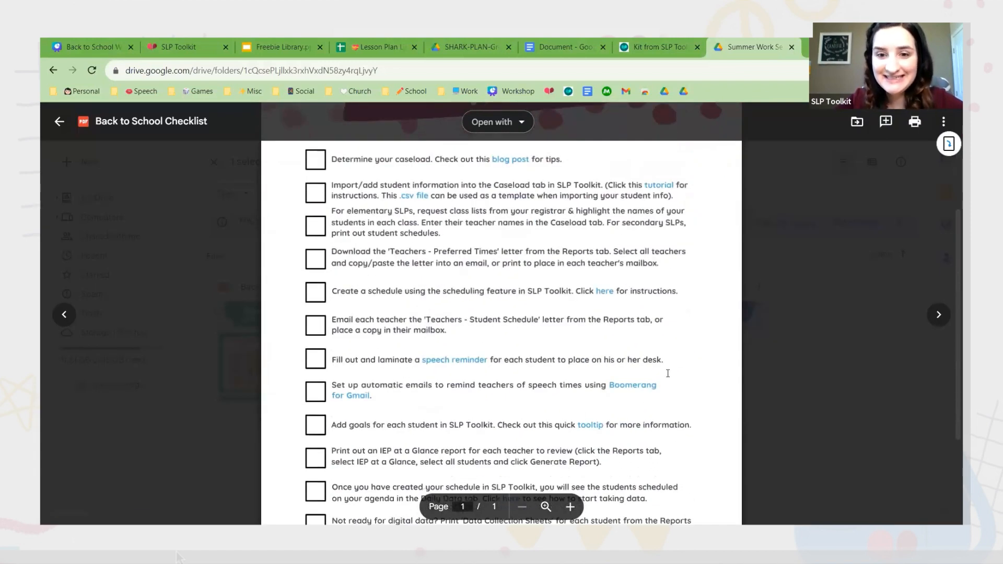
{"action": "scroll", "coordinate": [668, 373], "scroll_direction": "down", "scroll_amount": 4}
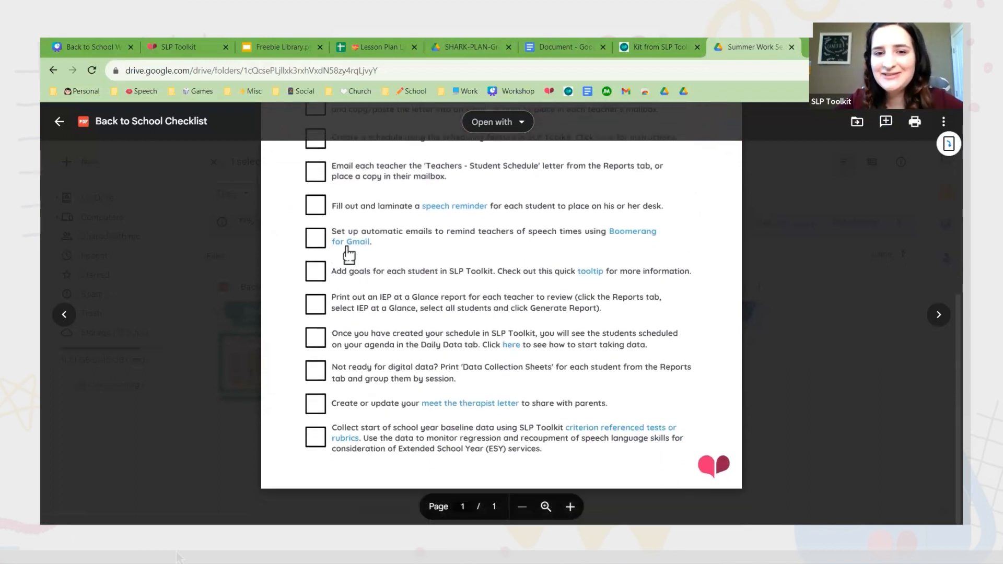
{"action": "scroll", "coordinate": [619, 328], "scroll_direction": "up", "scroll_amount": 6}
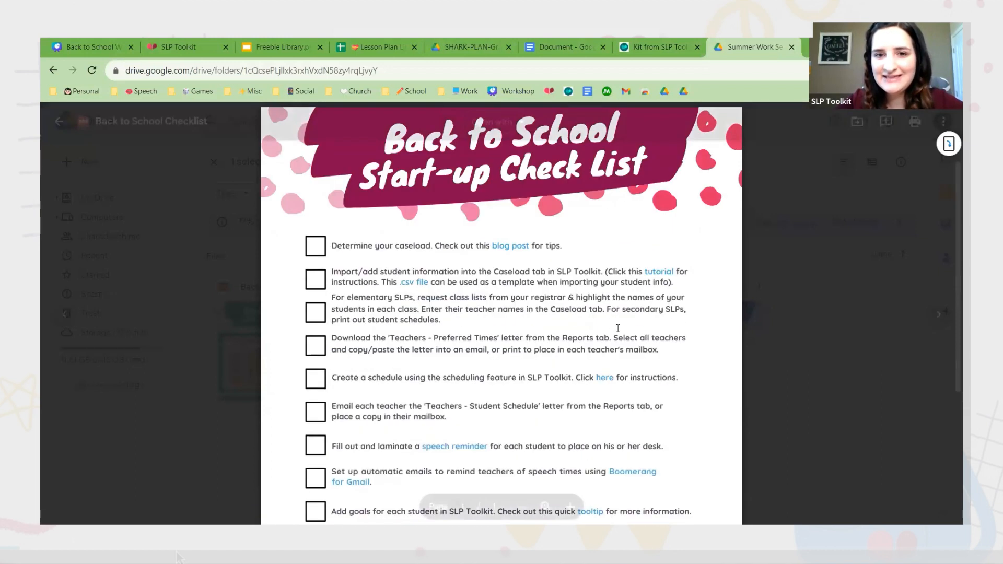
{"action": "scroll", "coordinate": [618, 328], "scroll_direction": "down", "scroll_amount": 6}
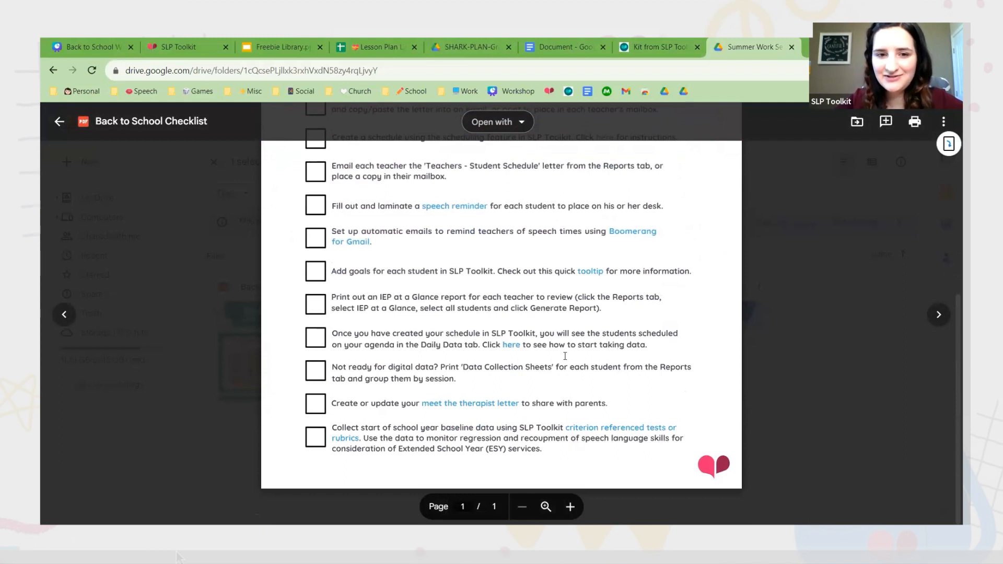
{"action": "scroll", "coordinate": [577, 347], "scroll_direction": "up", "scroll_amount": 6}
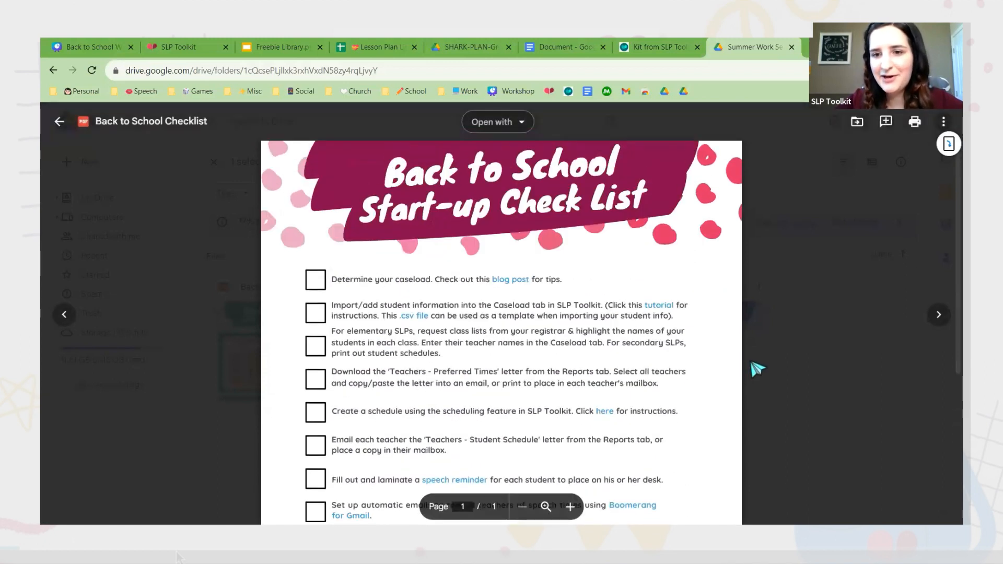
{"action": "left_click", "coordinate": [763, 355]}
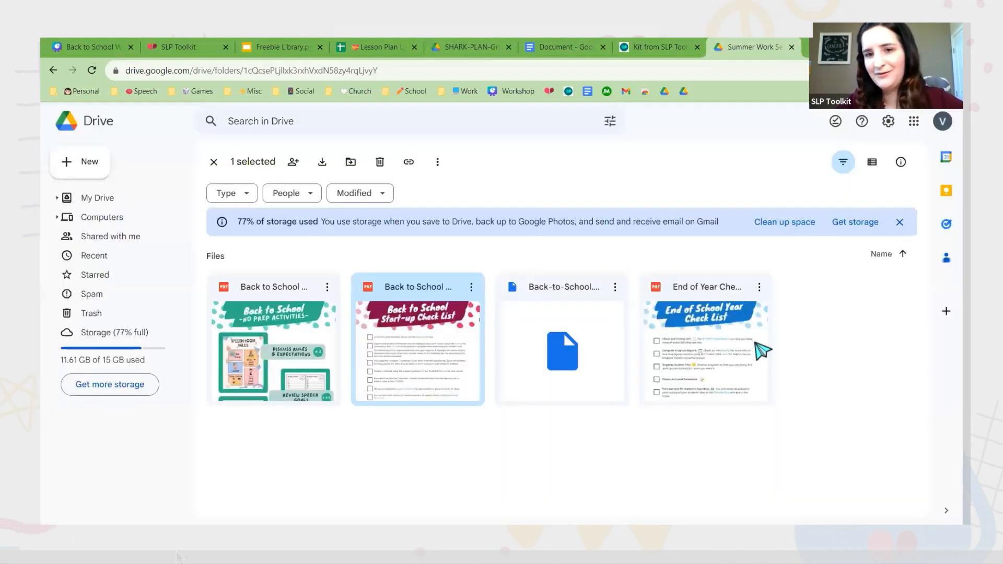
Open the End of Year Checklist in the Drive folder, read through it and close the preview.
{"action": "double_click", "coordinate": [701, 348]}
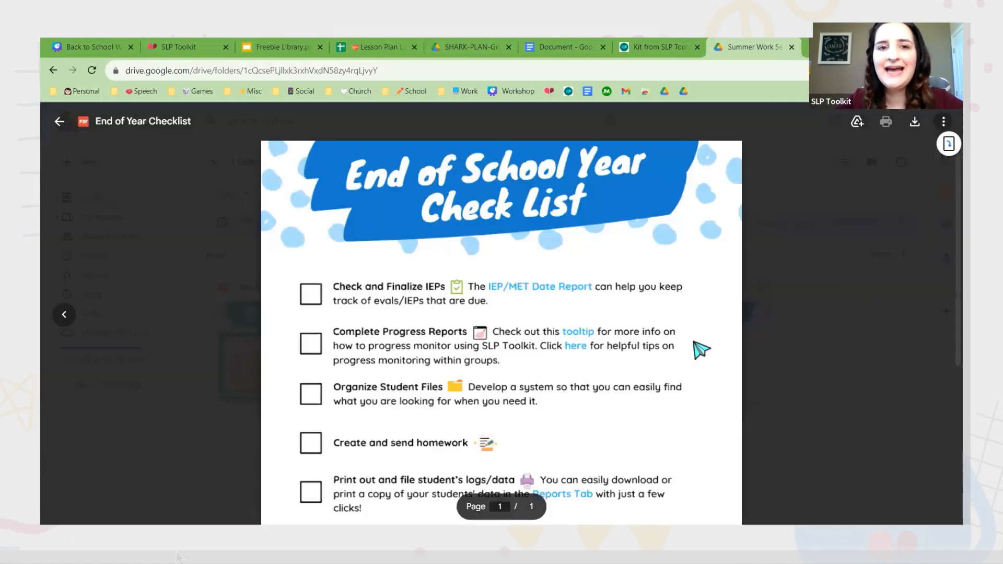
{"action": "scroll", "coordinate": [701, 348], "scroll_direction": "down", "scroll_amount": 5}
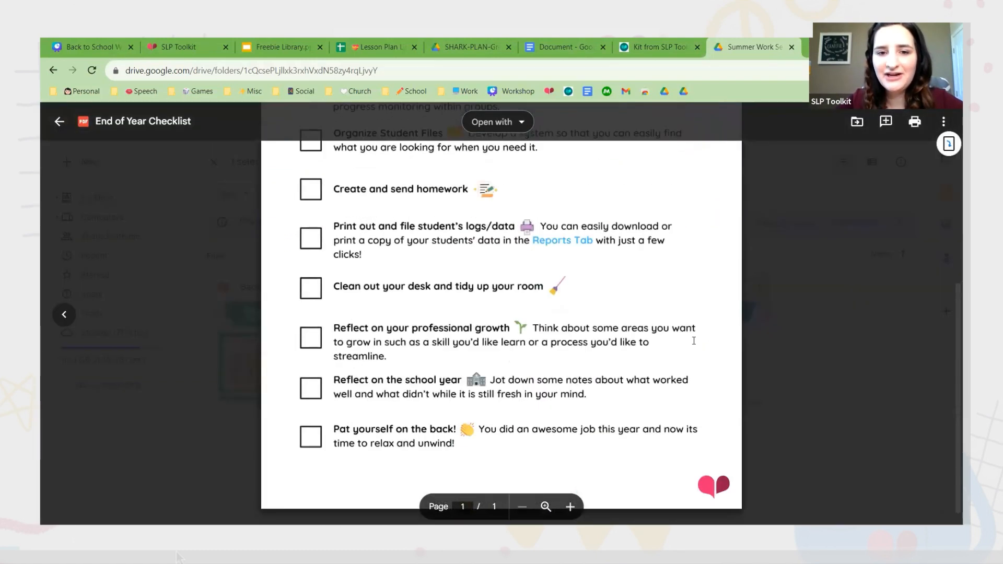
{"action": "scroll", "coordinate": [694, 341], "scroll_direction": "up", "scroll_amount": 5}
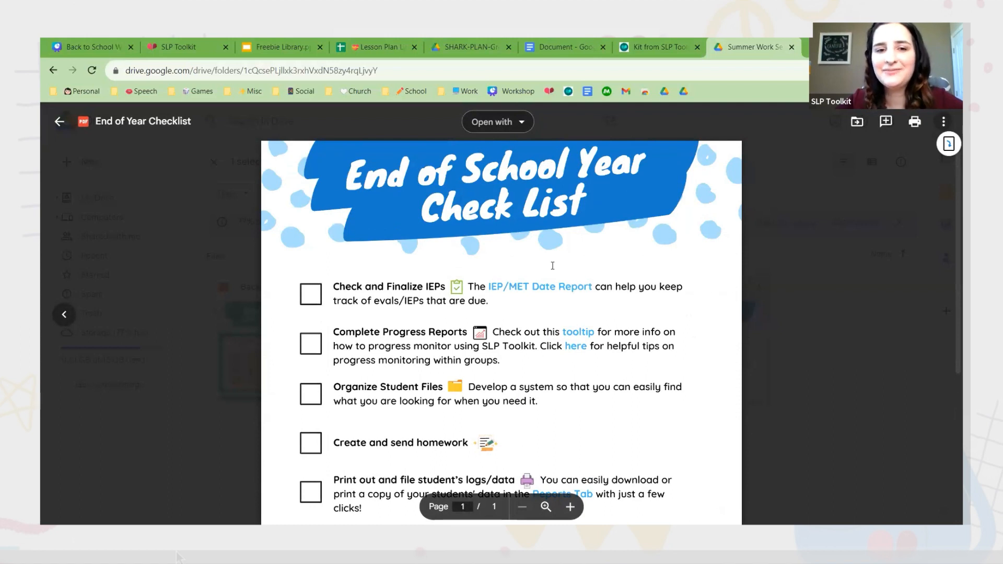
{"action": "scroll", "coordinate": [738, 303], "scroll_direction": "down", "scroll_amount": 5}
{"action": "left_click", "coordinate": [764, 299]}
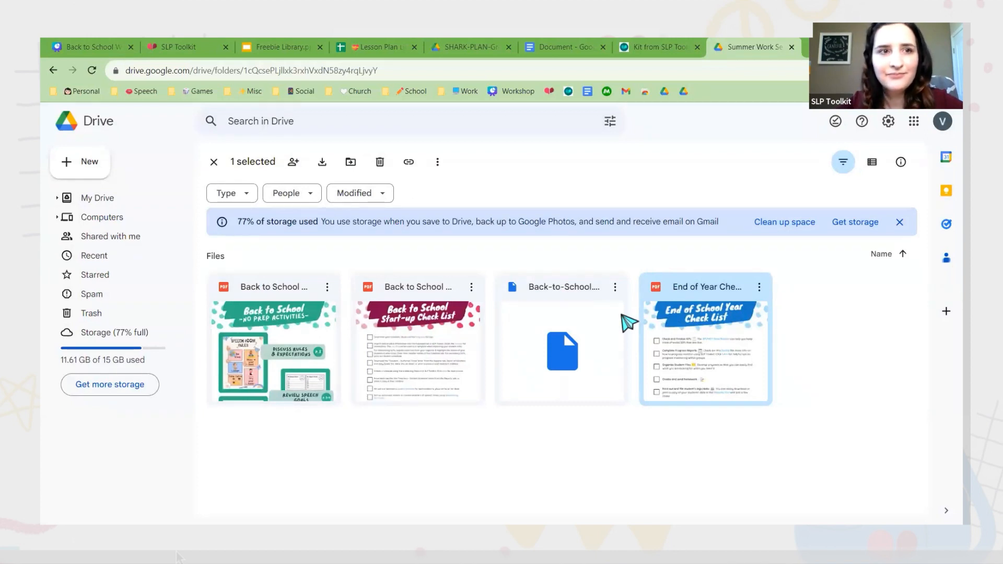
Return to the Freebie Library presentation, open its Lesson Plans link and browse the lesson plan spreadsheet.
{"action": "left_click", "coordinate": [276, 42]}
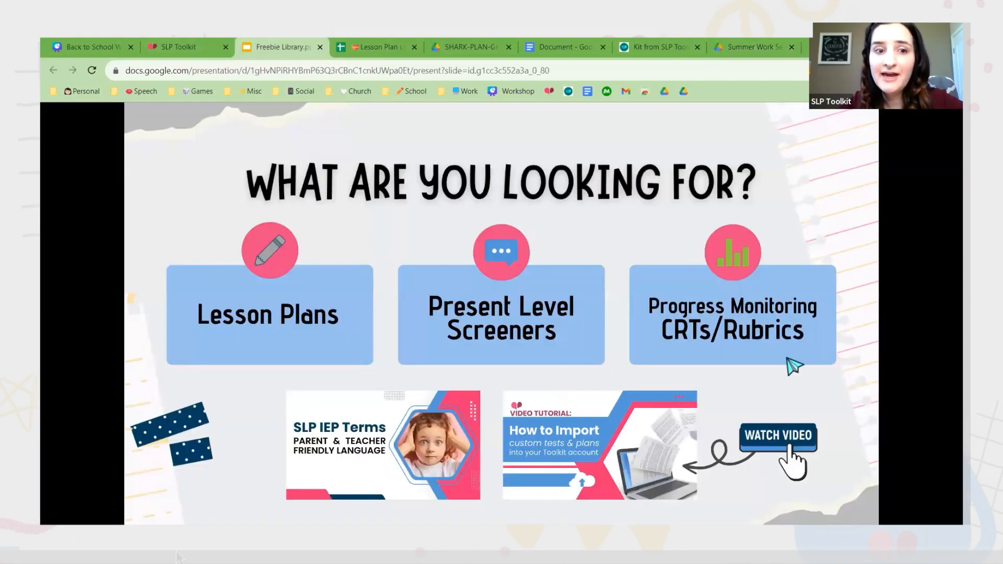
{"action": "left_click", "coordinate": [240, 326]}
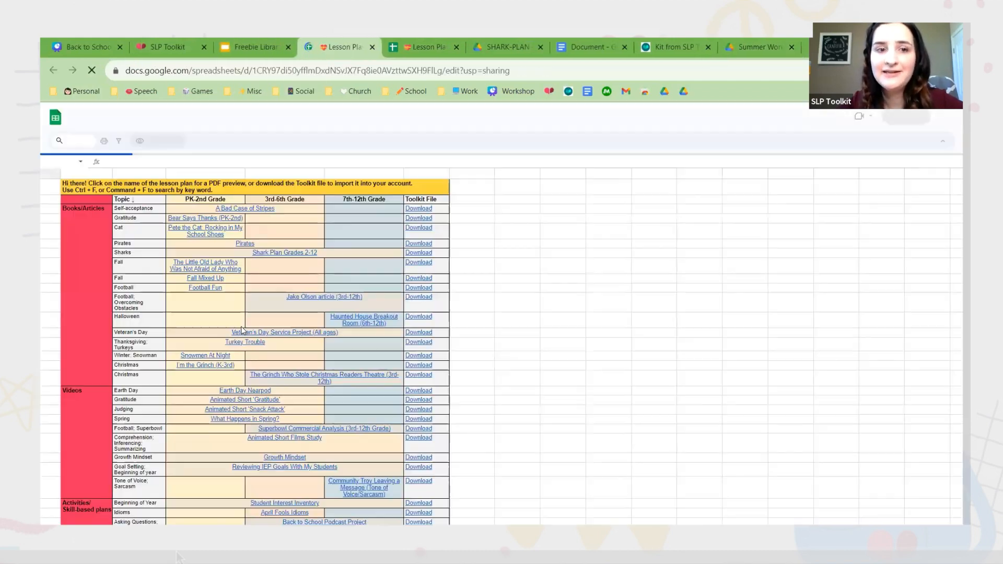
{"action": "scroll", "coordinate": [246, 376], "scroll_direction": "down", "scroll_amount": 10}
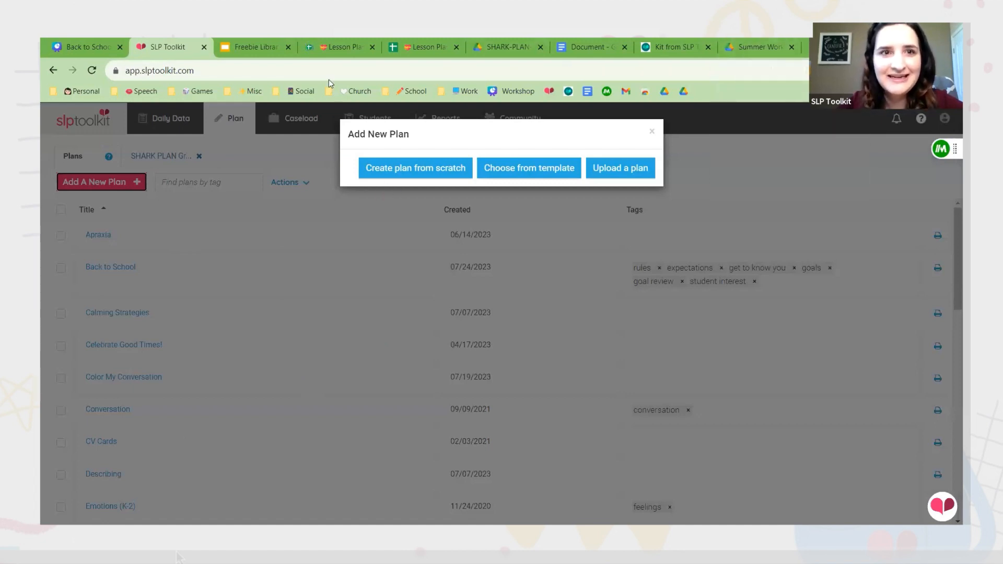
Dismiss the Add New Plan dialog and locate the Freebie Library post in the community's Freebies feed.
{"action": "left_click", "coordinate": [652, 132]}
{"action": "left_click", "coordinate": [511, 125]}
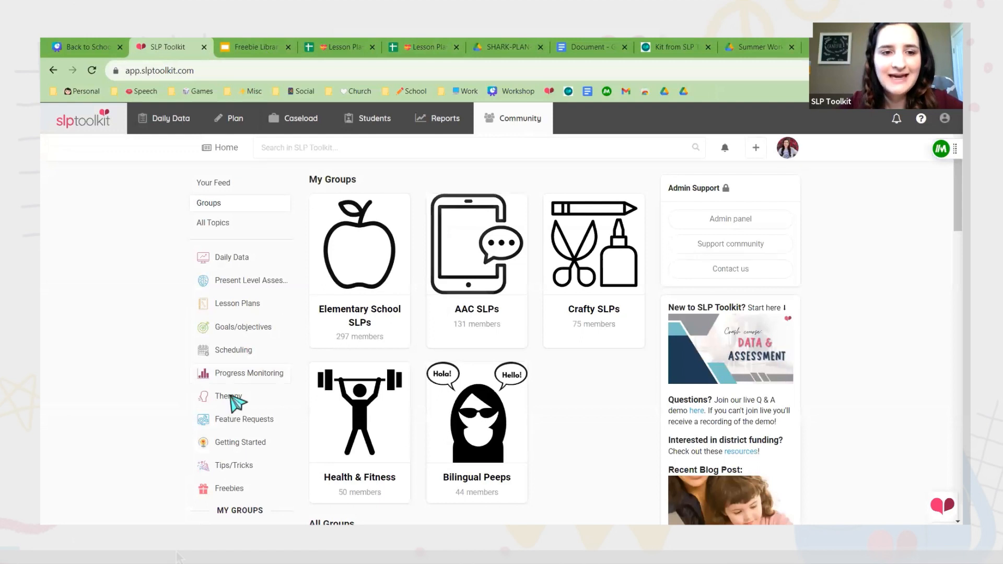
{"action": "scroll", "coordinate": [233, 402], "scroll_direction": "down", "scroll_amount": 2}
{"action": "left_click", "coordinate": [233, 368]}
{"action": "scroll", "coordinate": [287, 374], "scroll_direction": "down", "scroll_amount": 3}
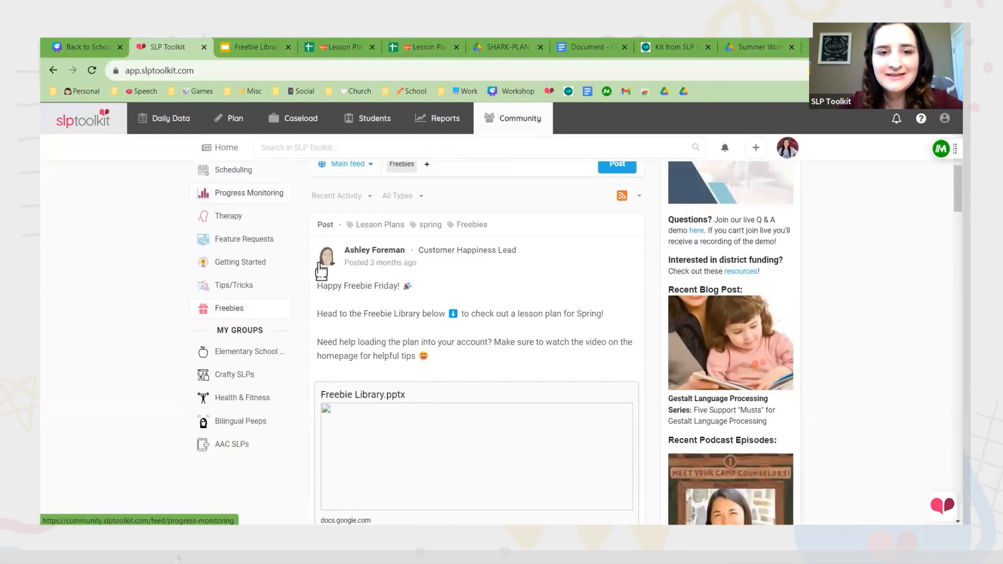
{"action": "scroll", "coordinate": [576, 444], "scroll_direction": "down", "scroll_amount": 2}
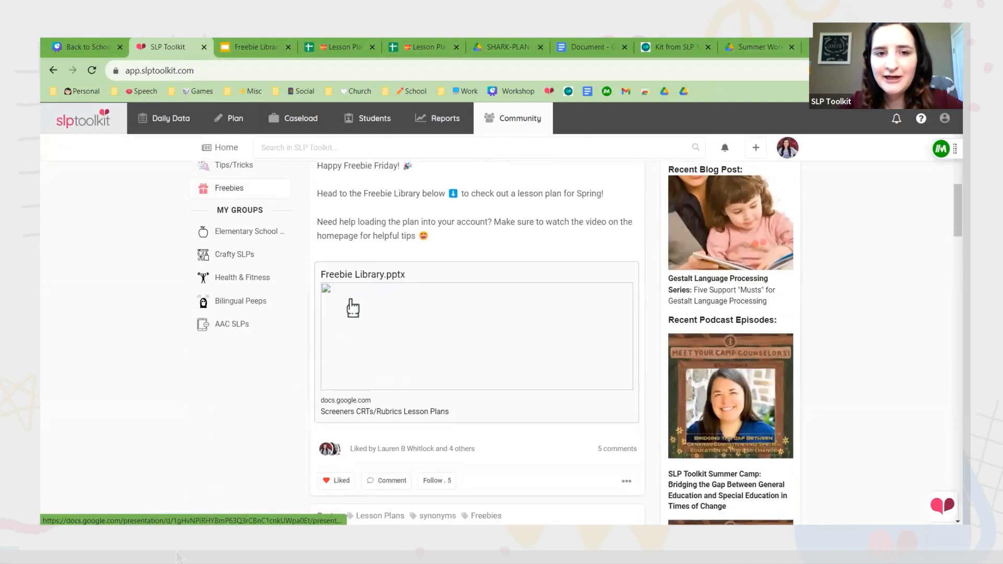
Open the Lesson Plan Library through the Freebie Library post, and switch to the Back to School Workshop presentation in Canva.
{"action": "left_click", "coordinate": [352, 308]}
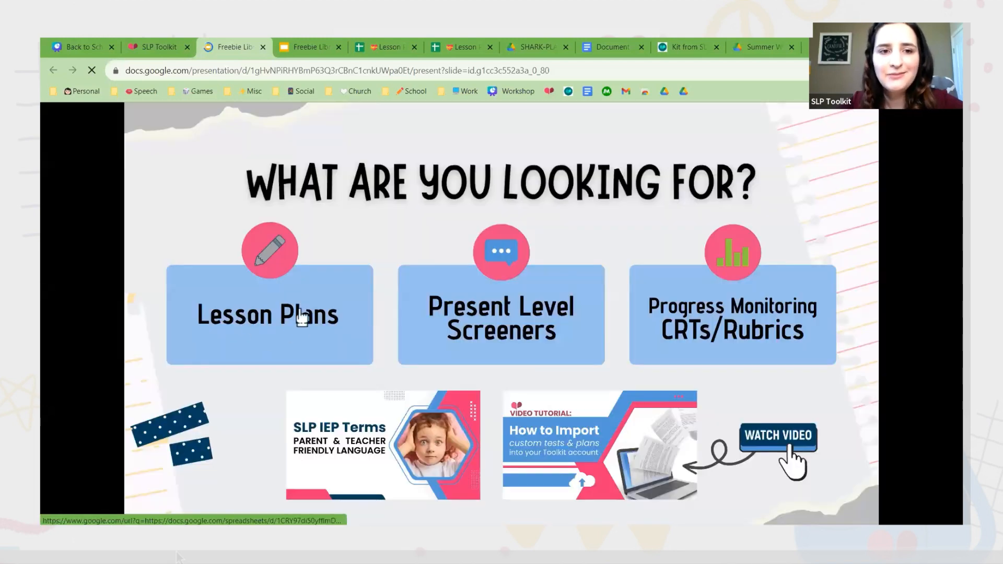
{"action": "left_click", "coordinate": [295, 322]}
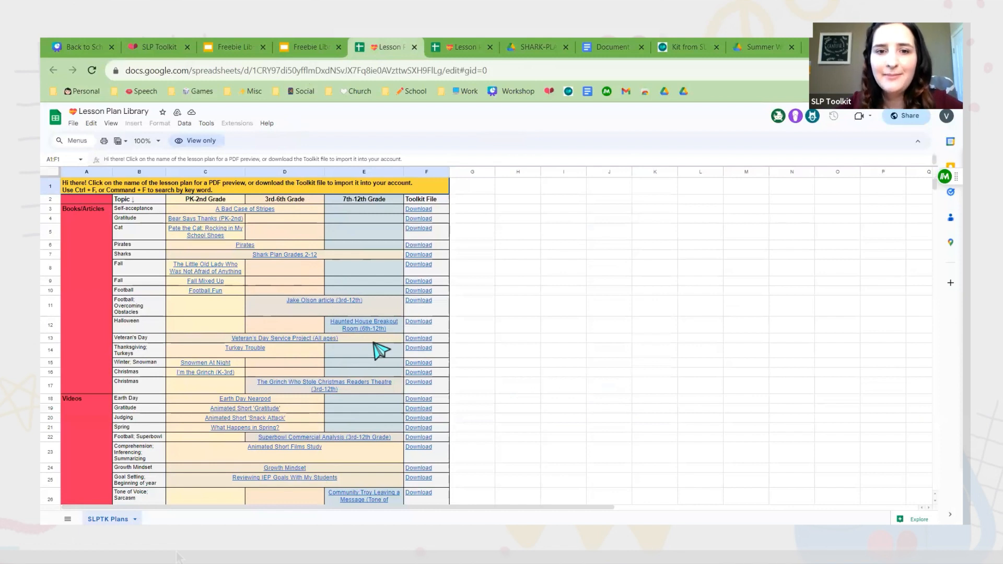
{"action": "left_click", "coordinate": [152, 48]}
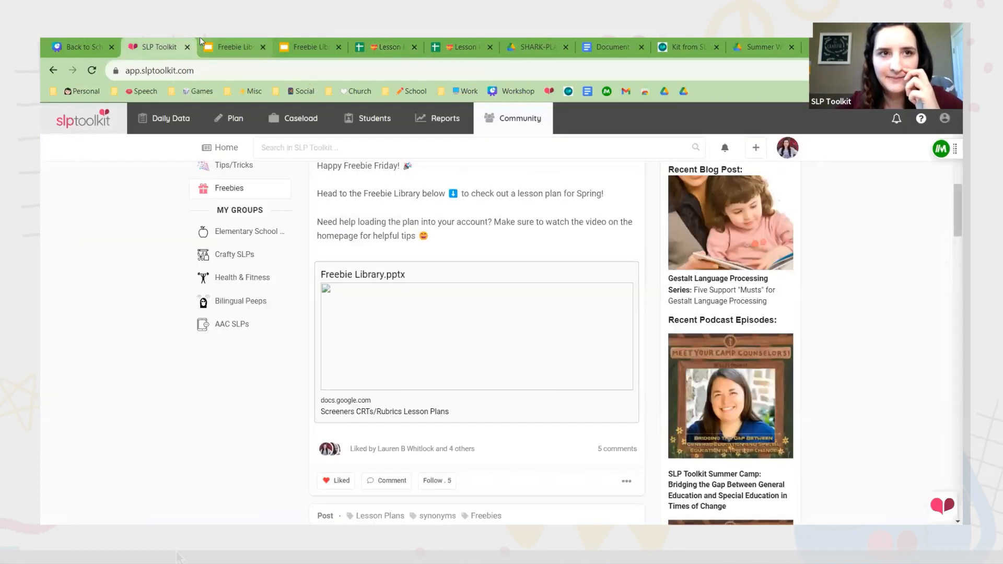
{"action": "left_click", "coordinate": [80, 46]}
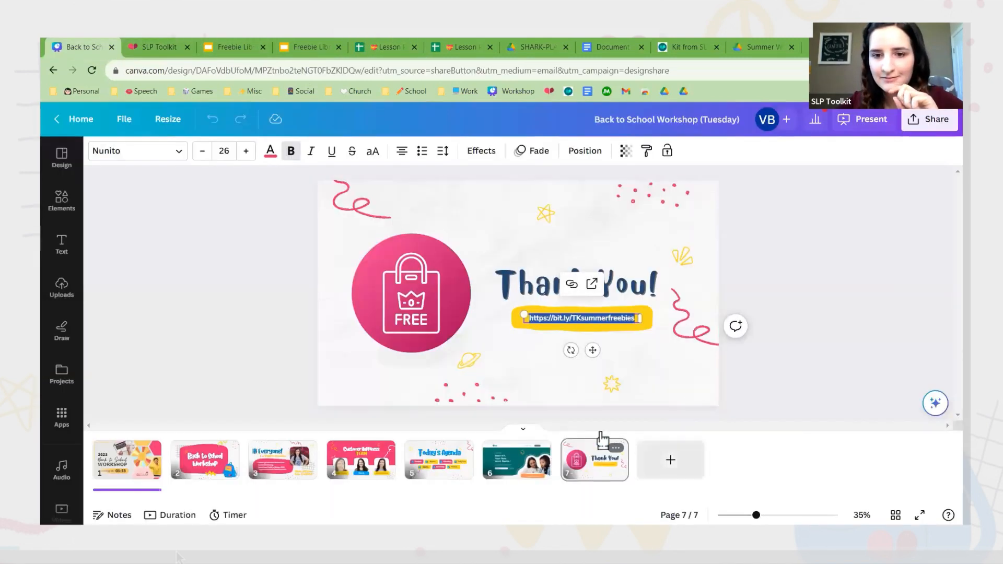